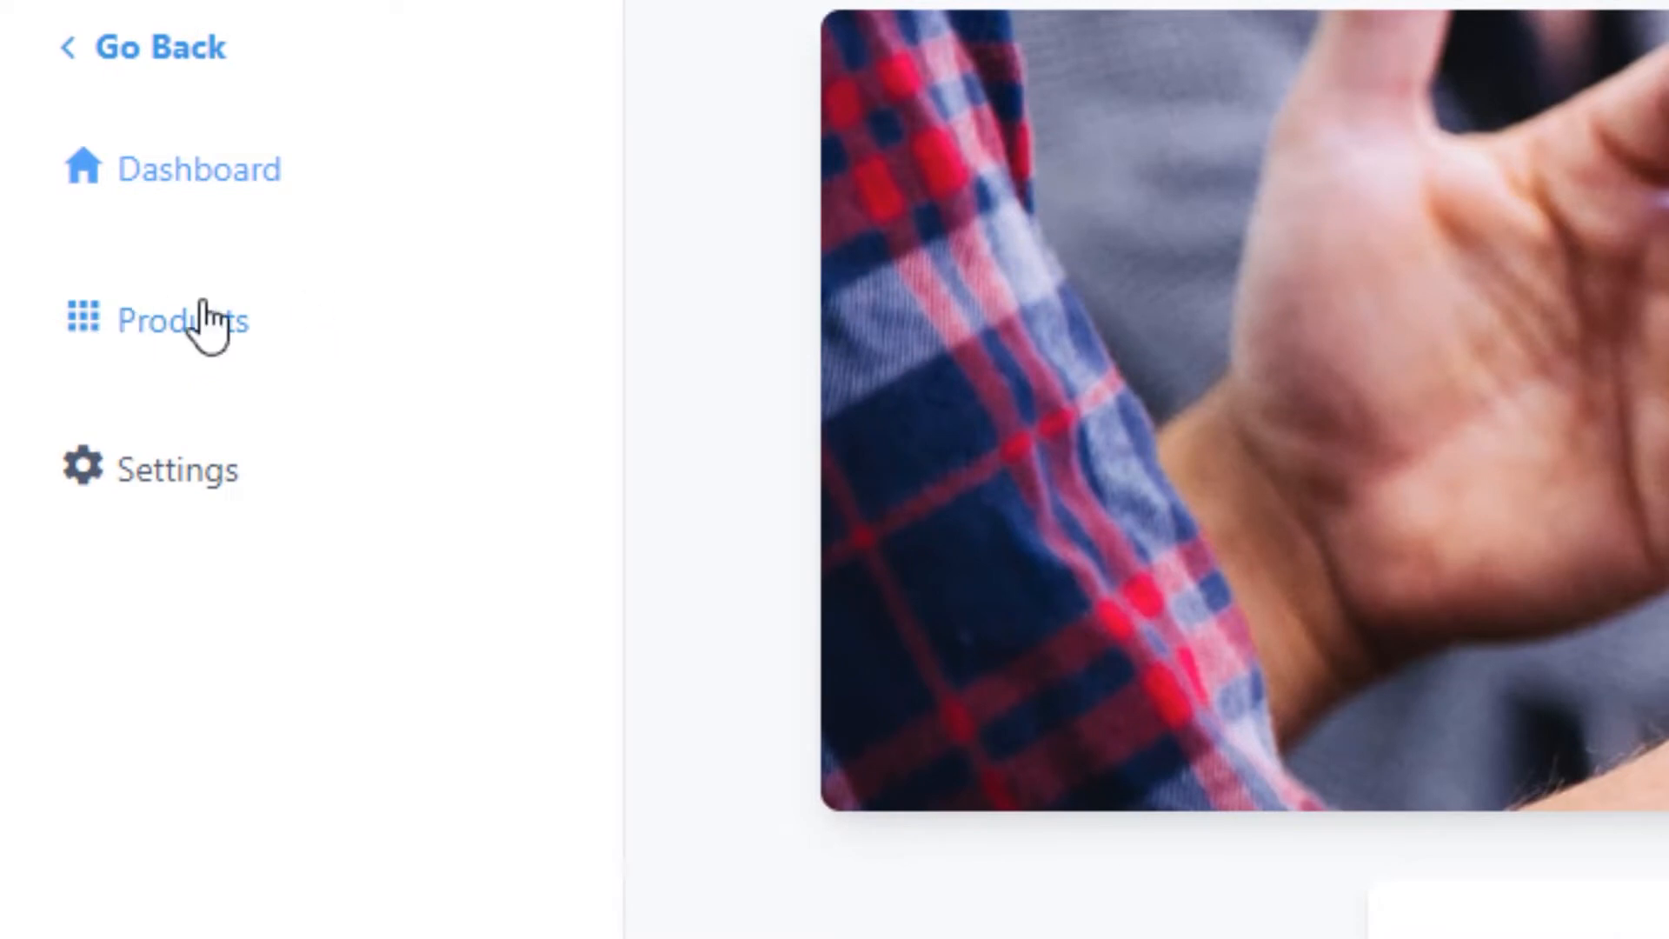
- Create a new product from the "Build your own" template and name it "Demo Course"
left_click(174, 326)
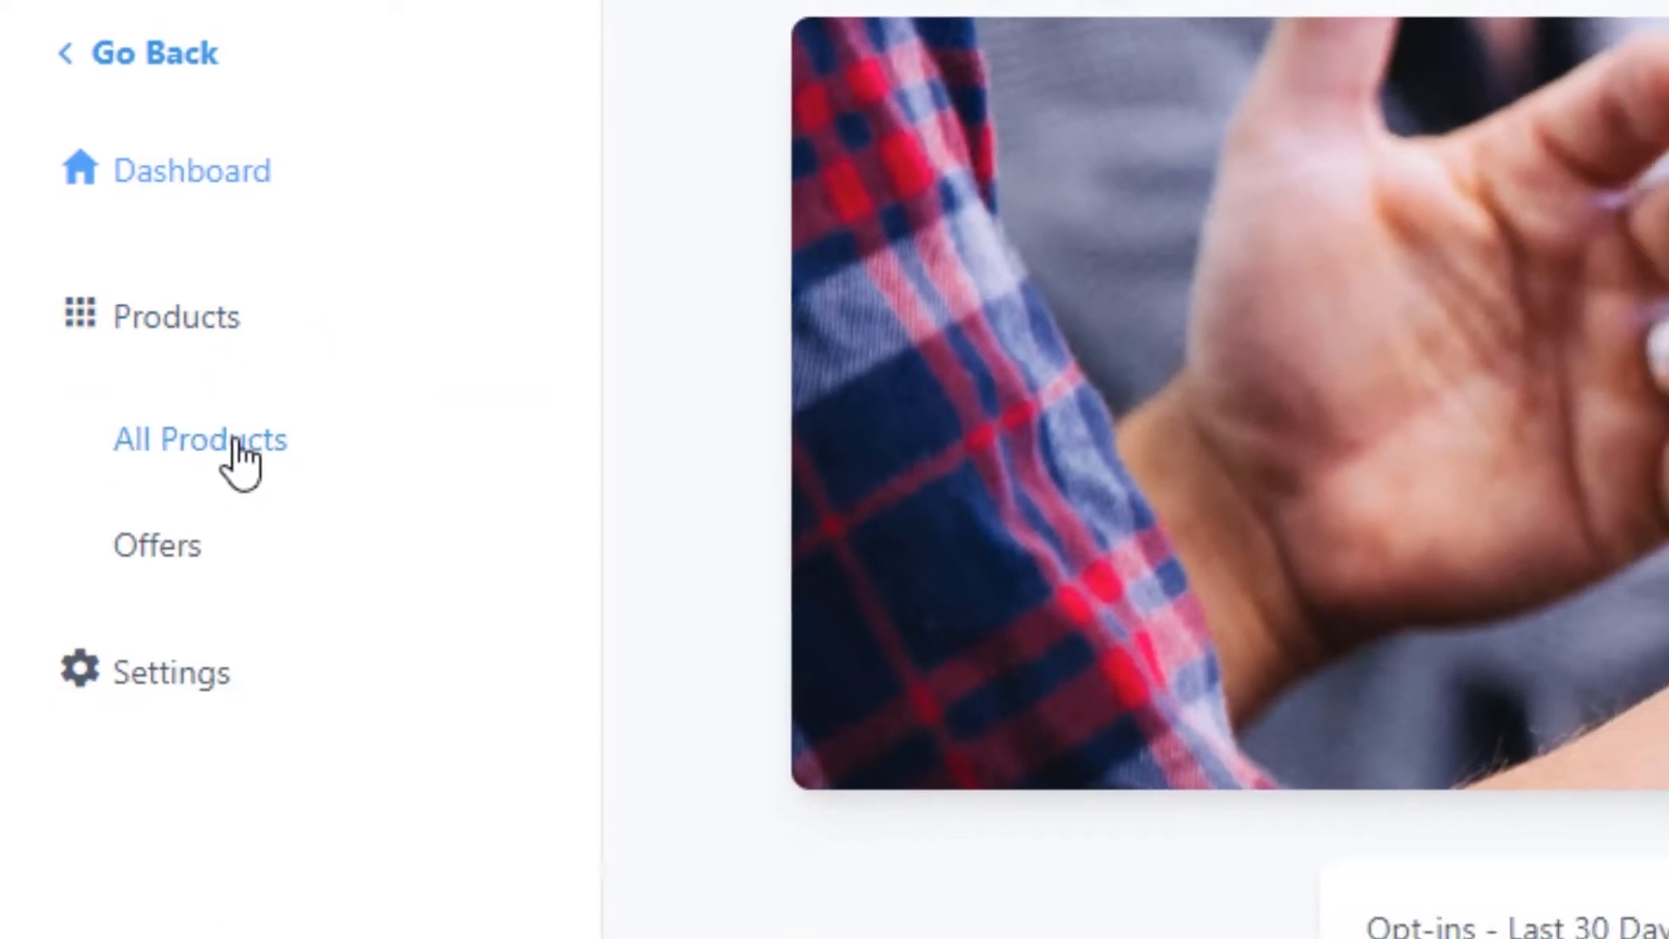
left_click(244, 454)
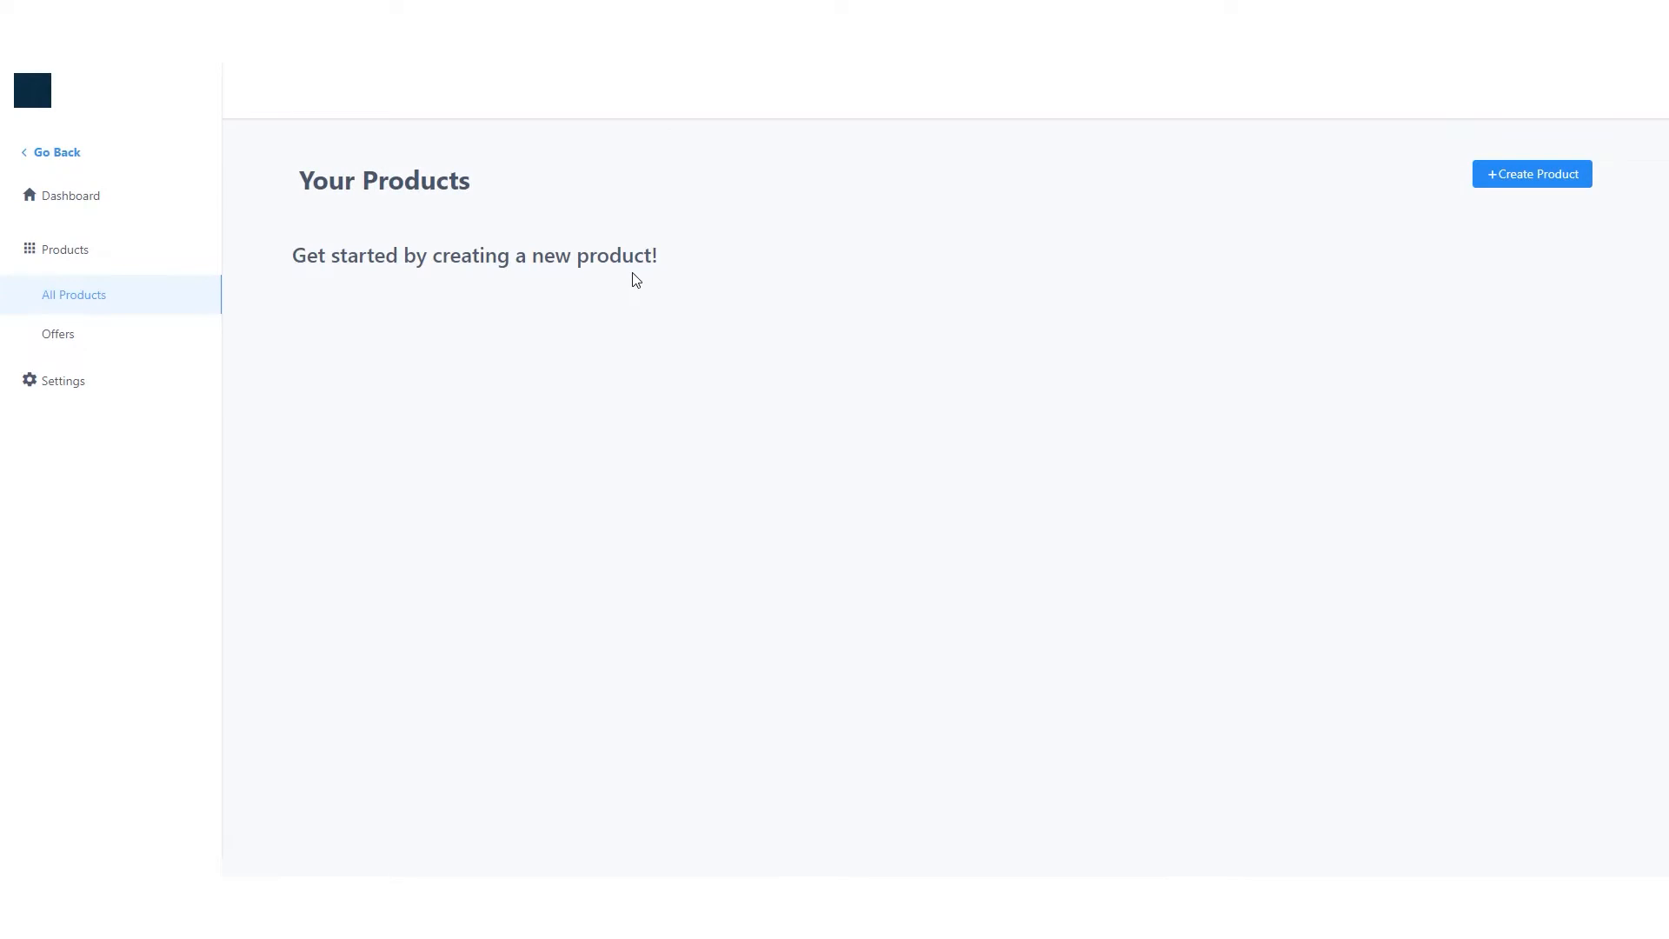
left_click(1499, 178)
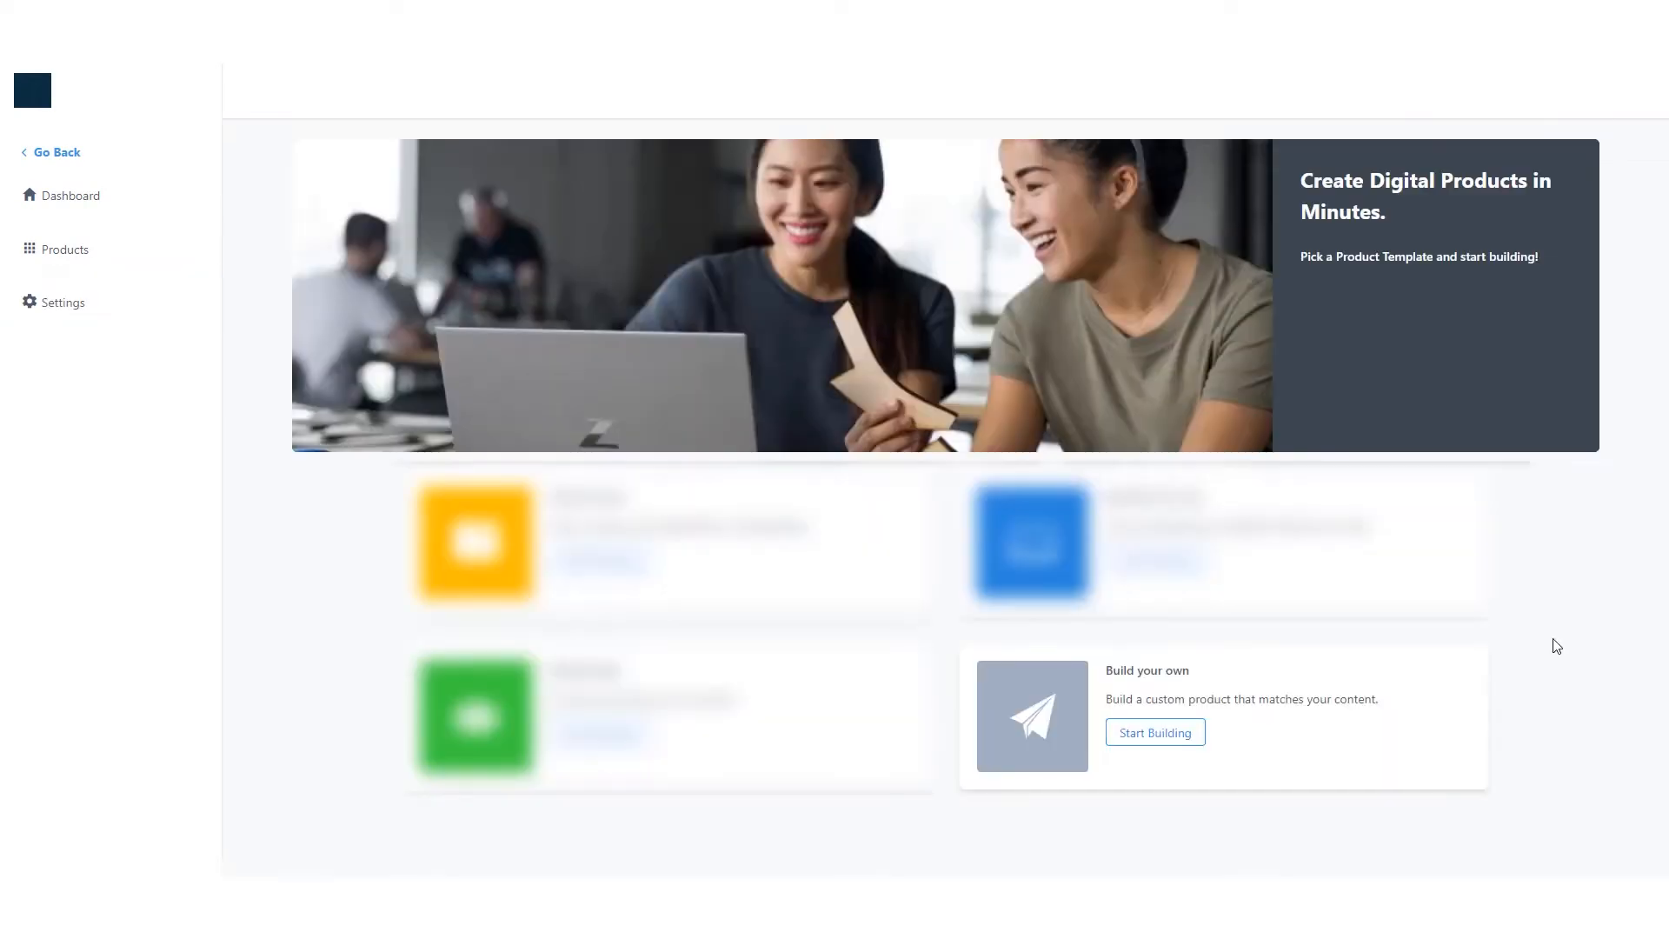
left_click(1164, 737)
double_click(752, 252)
triple_click(752, 252)
type("Demo")
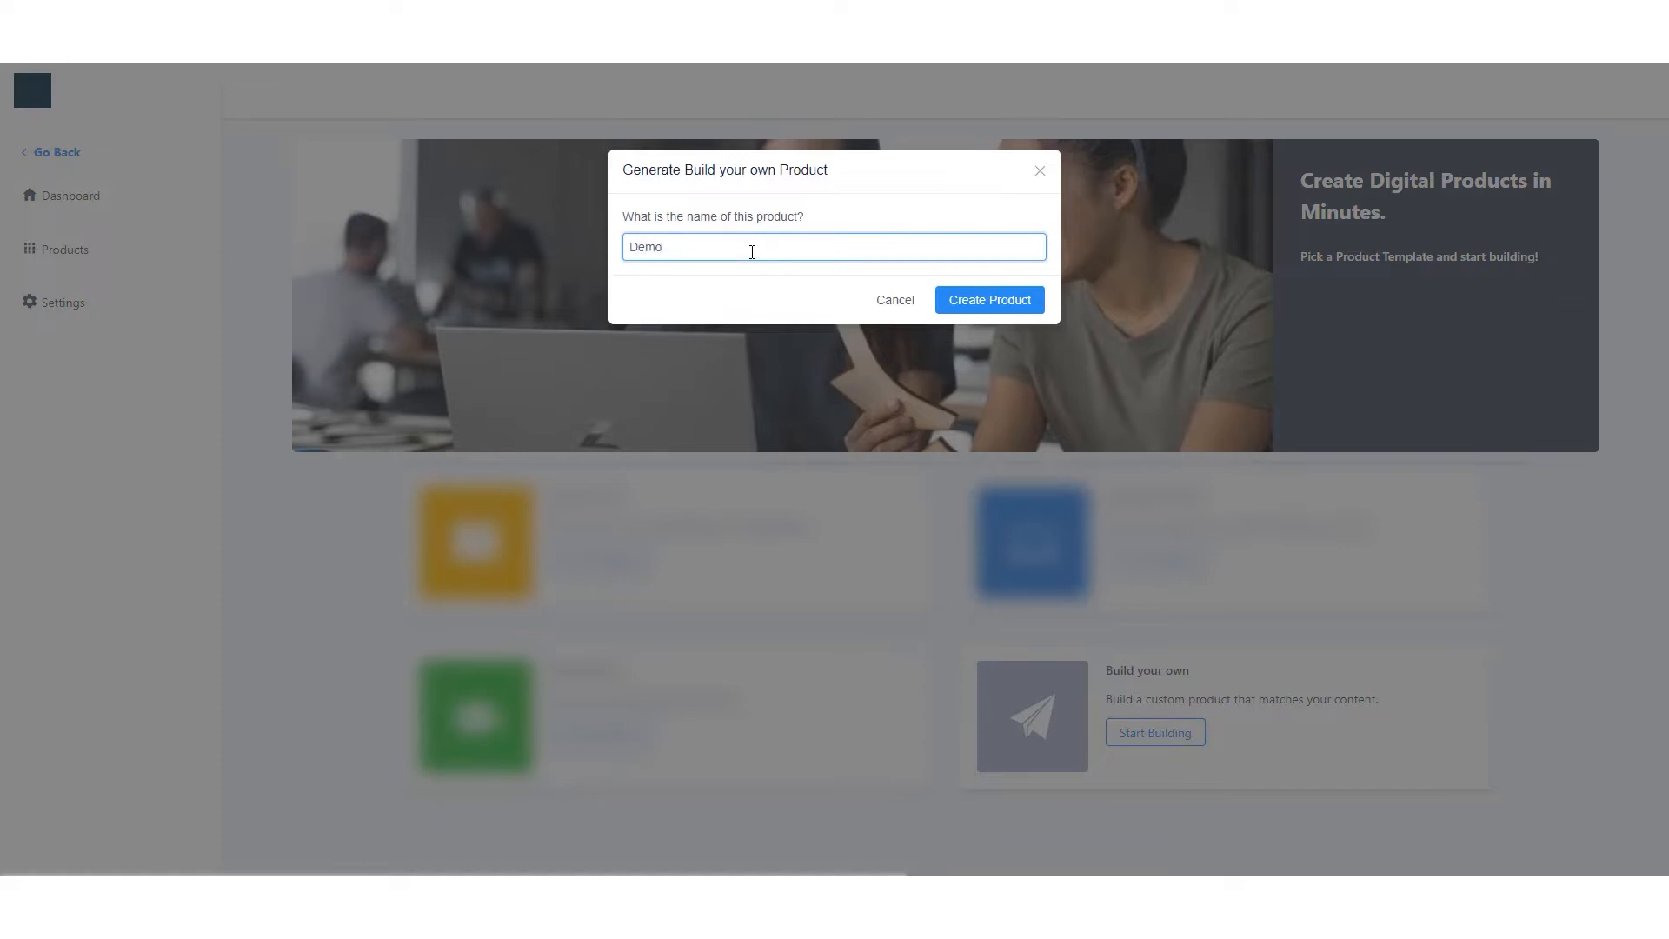
type(" Course")
left_click(1019, 302)
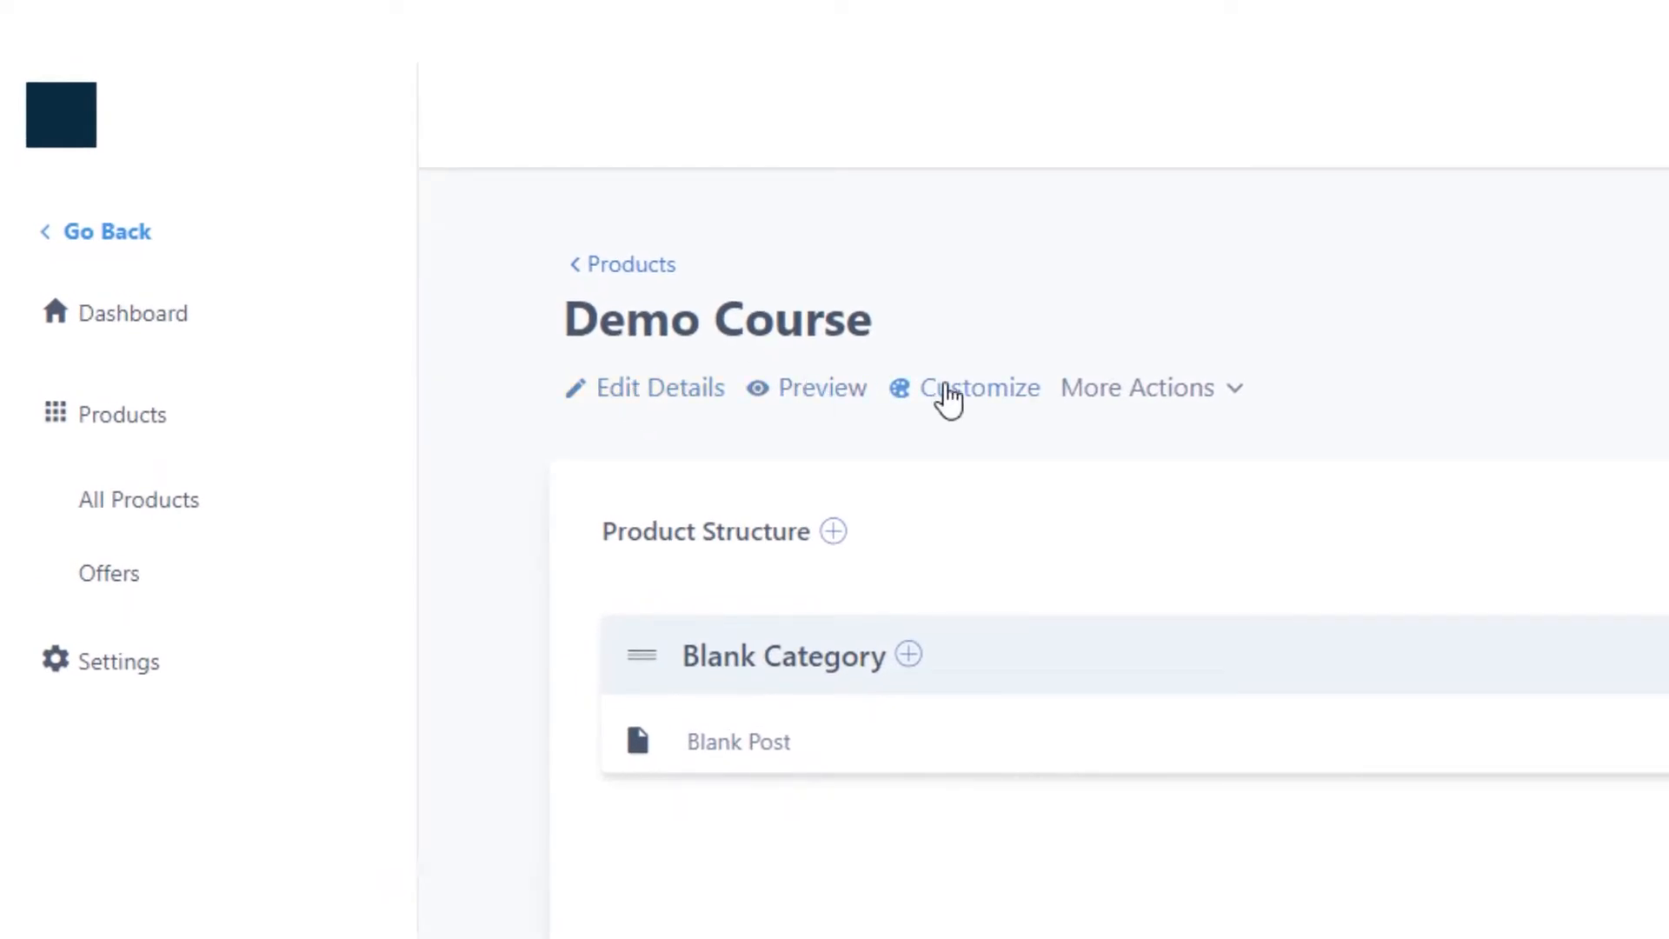
left_click(1187, 392)
left_click(1313, 383)
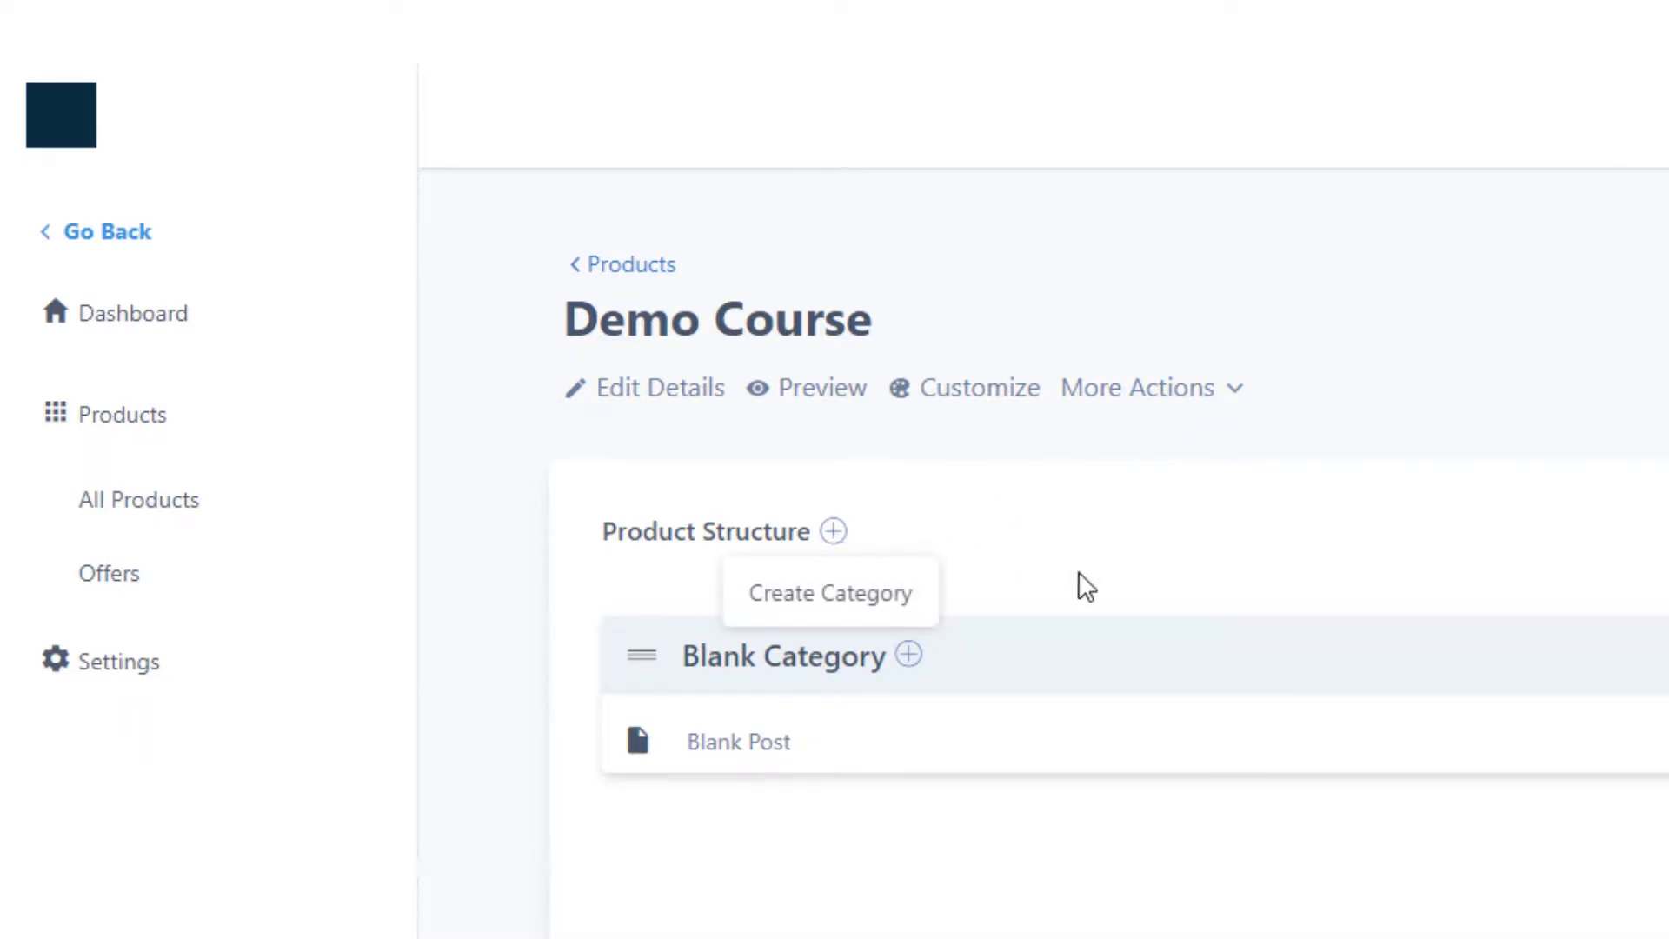
left_click(908, 657)
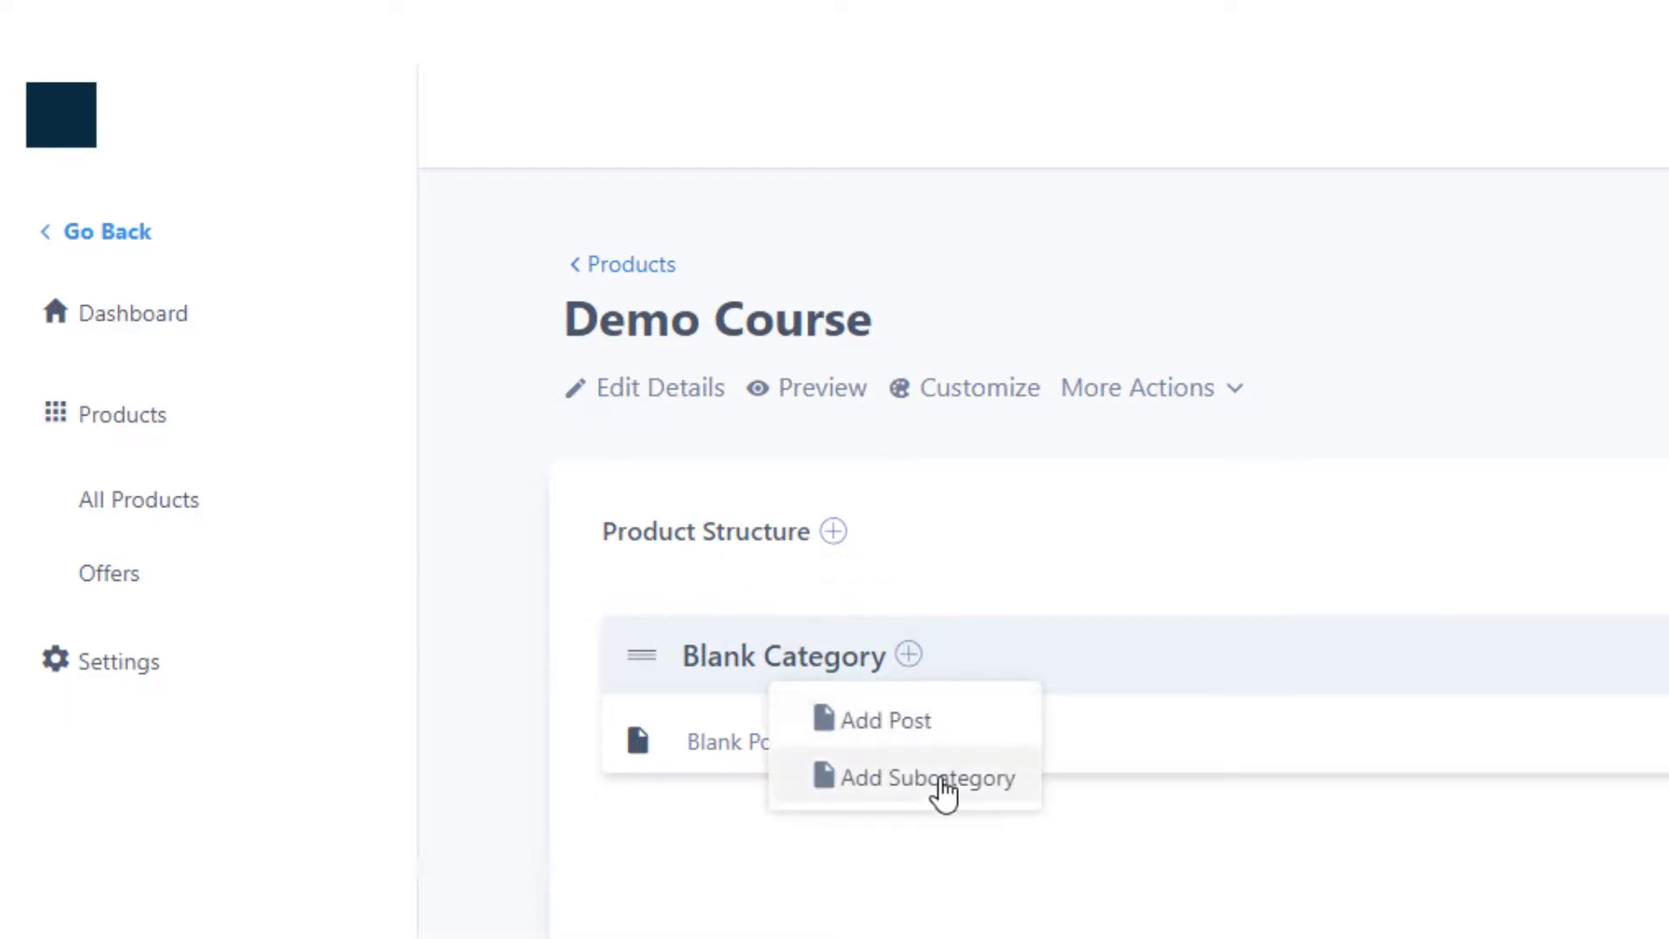
left_click(1056, 554)
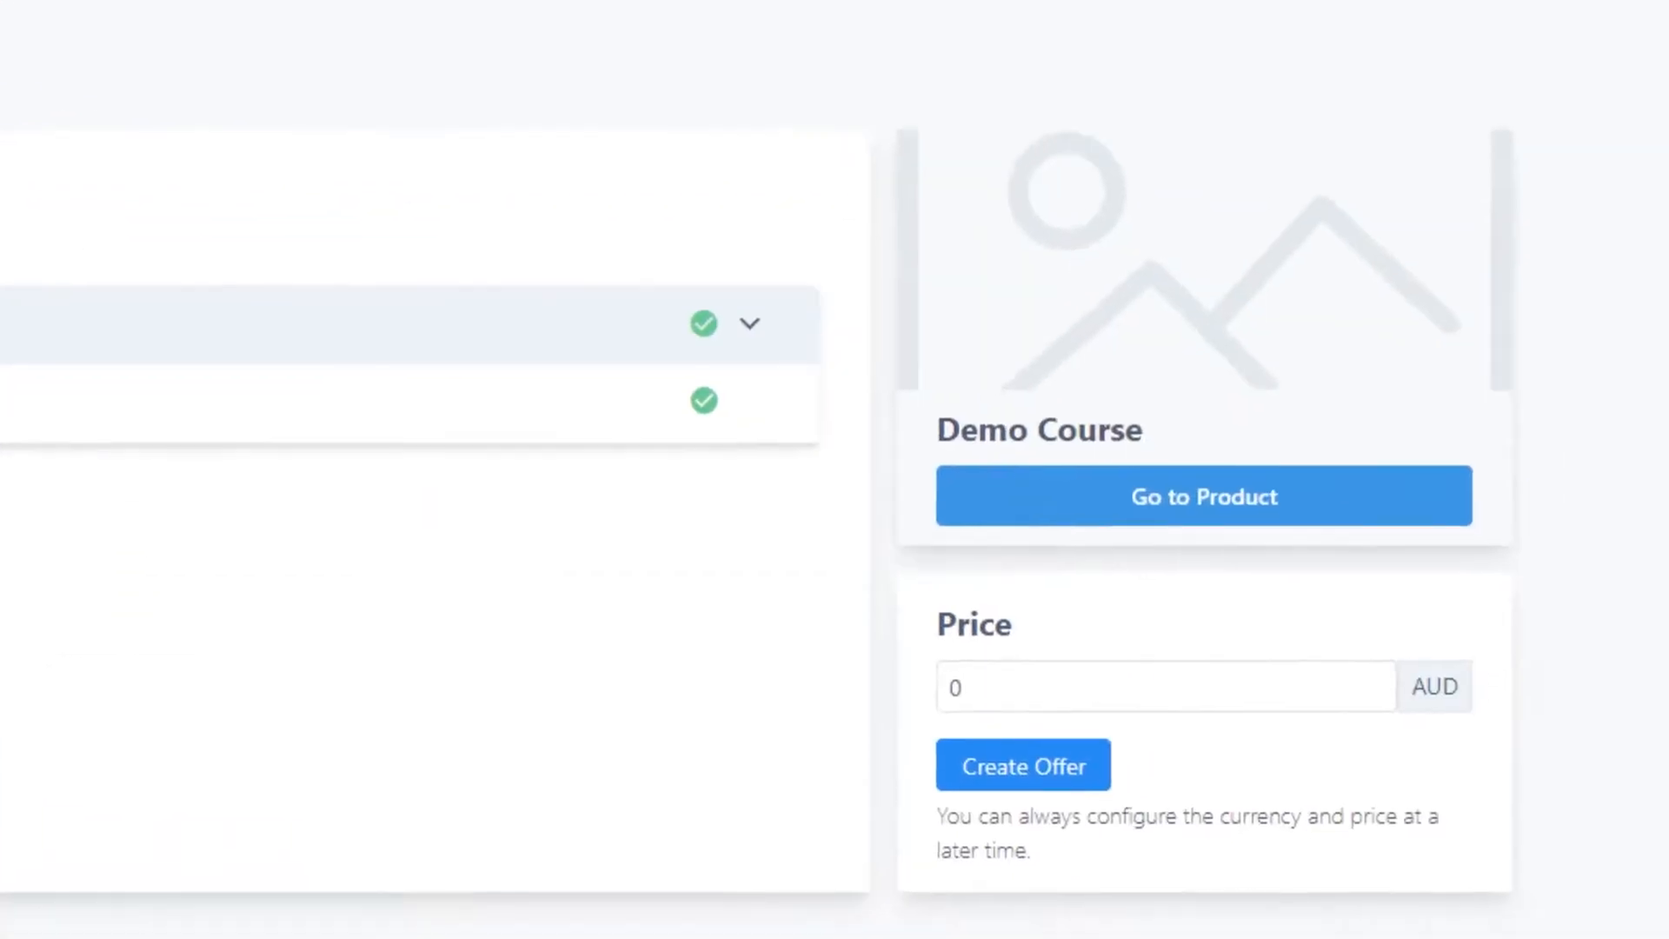
left_click(968, 667)
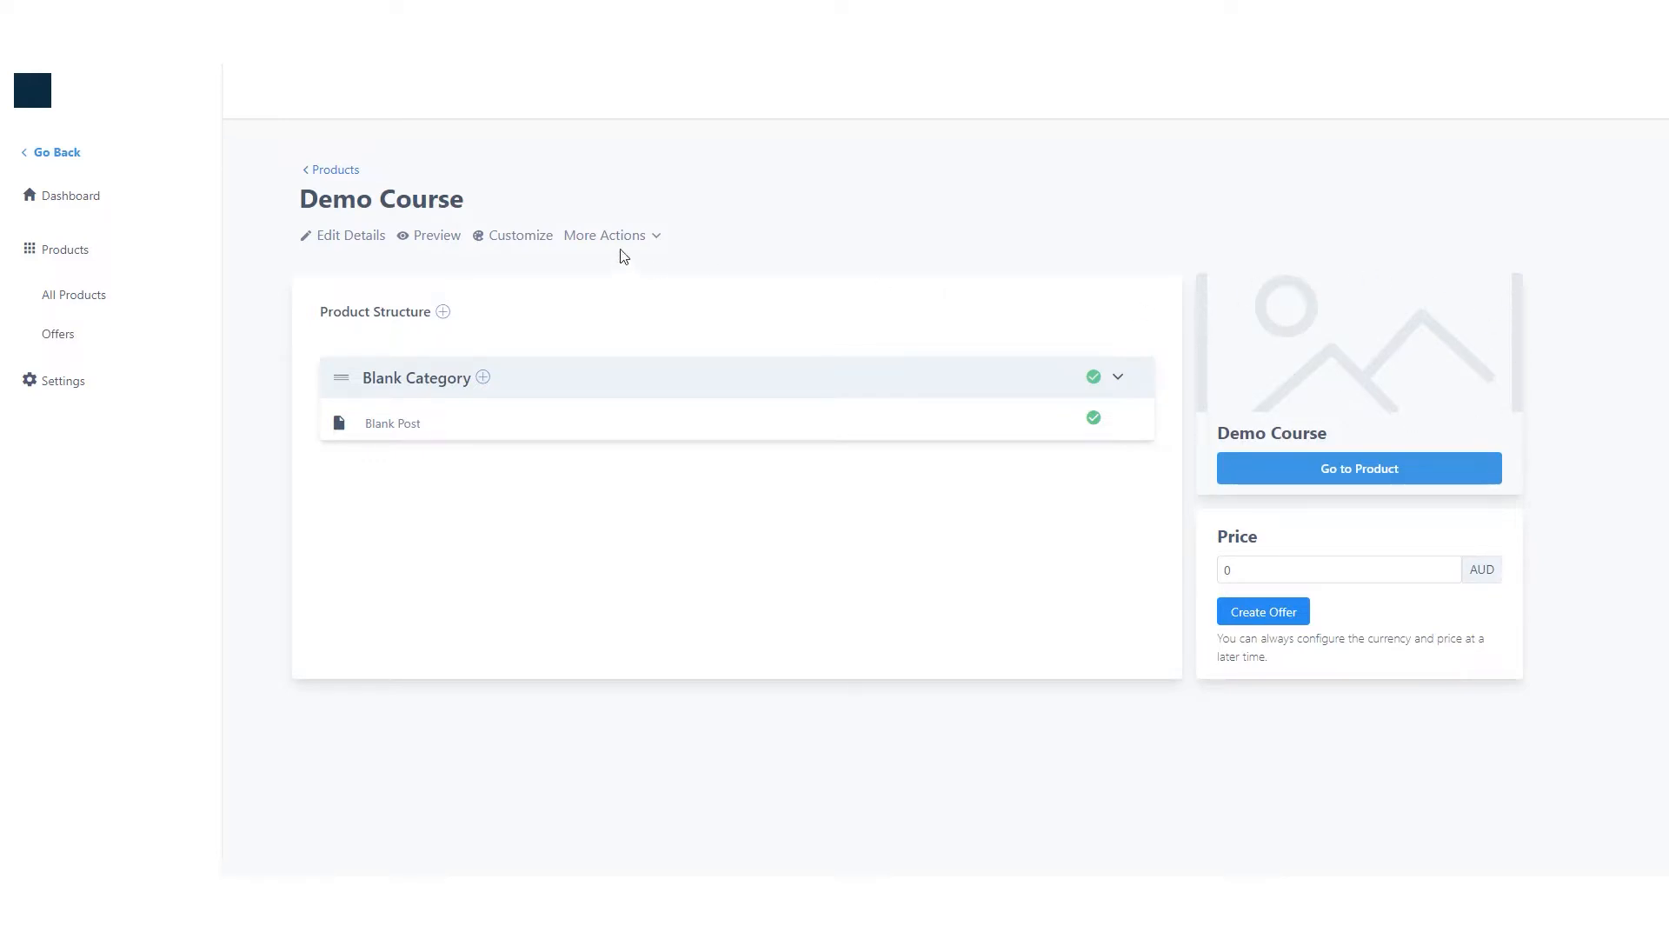
- Enter "This is a demonstration course of what is possible with the Membership site builder." as the description in the Demo Course details
left_click(353, 243)
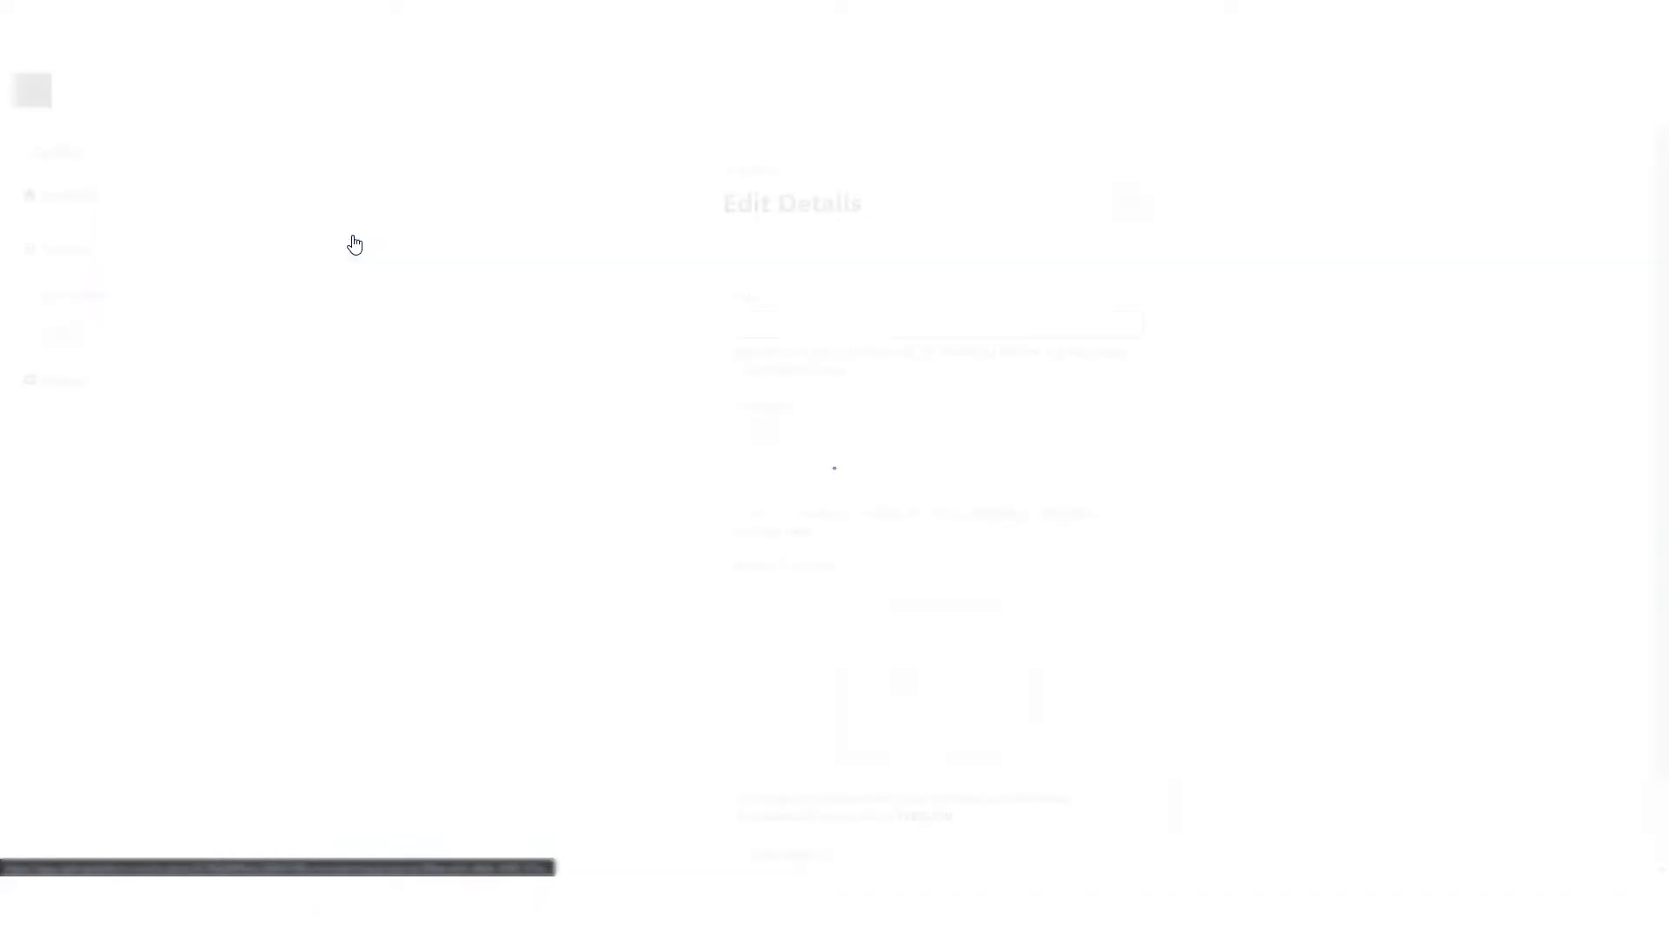
left_click(783, 321)
left_click(820, 434)
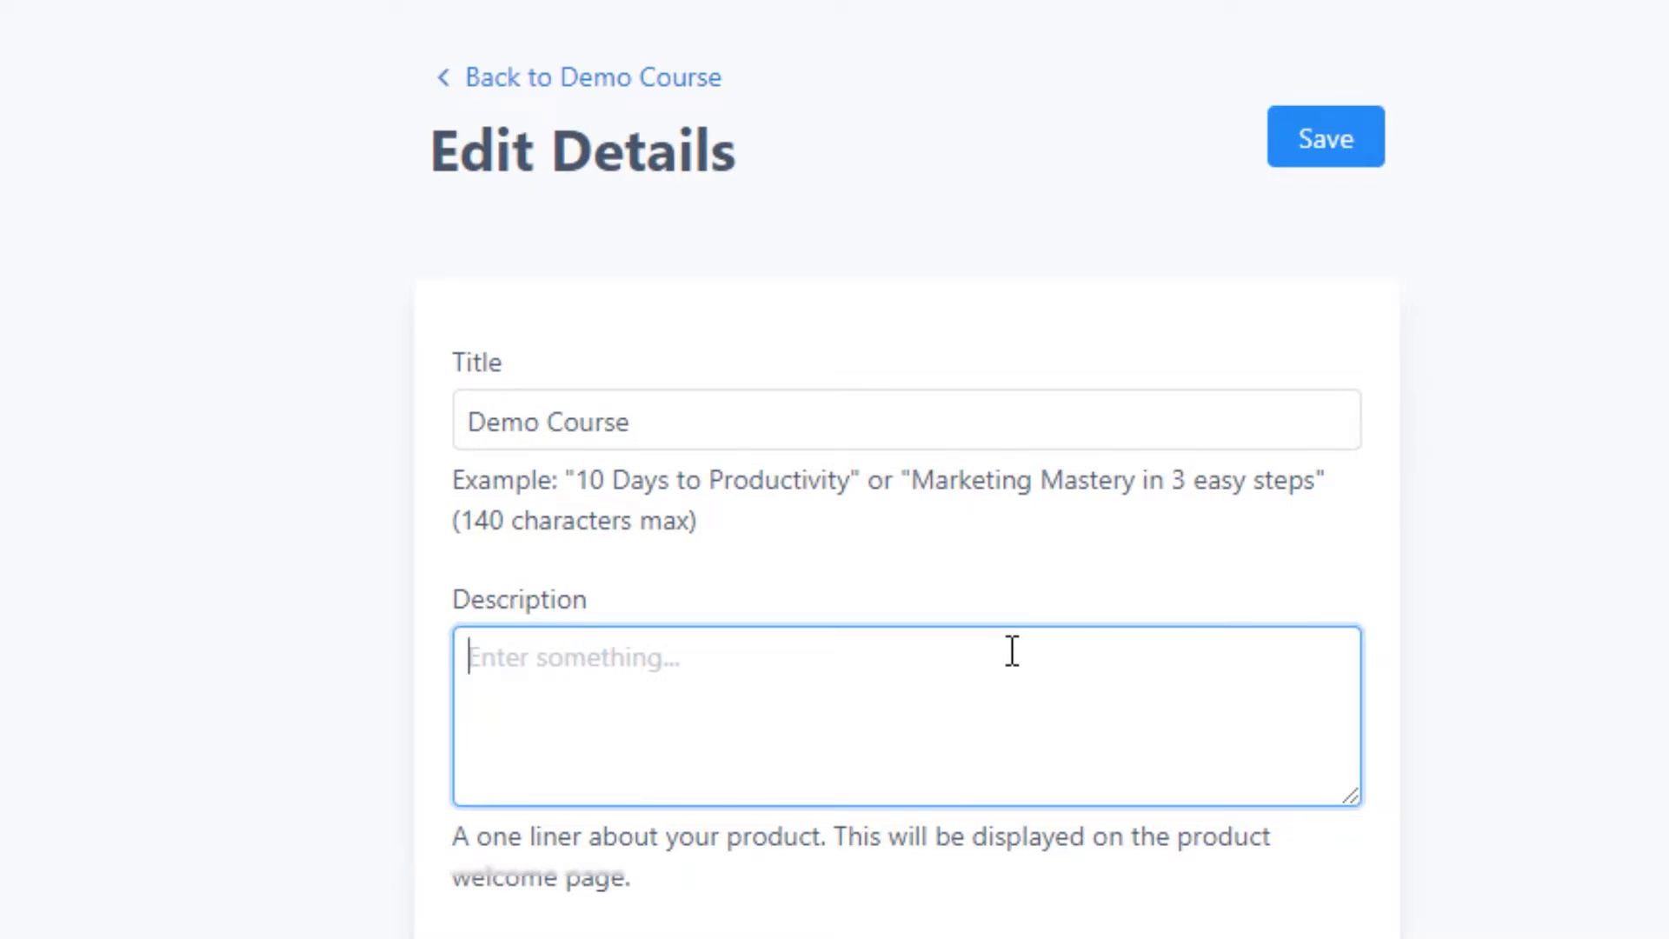
type("This is a demonstration course of what is possible with the Membership site builder.")
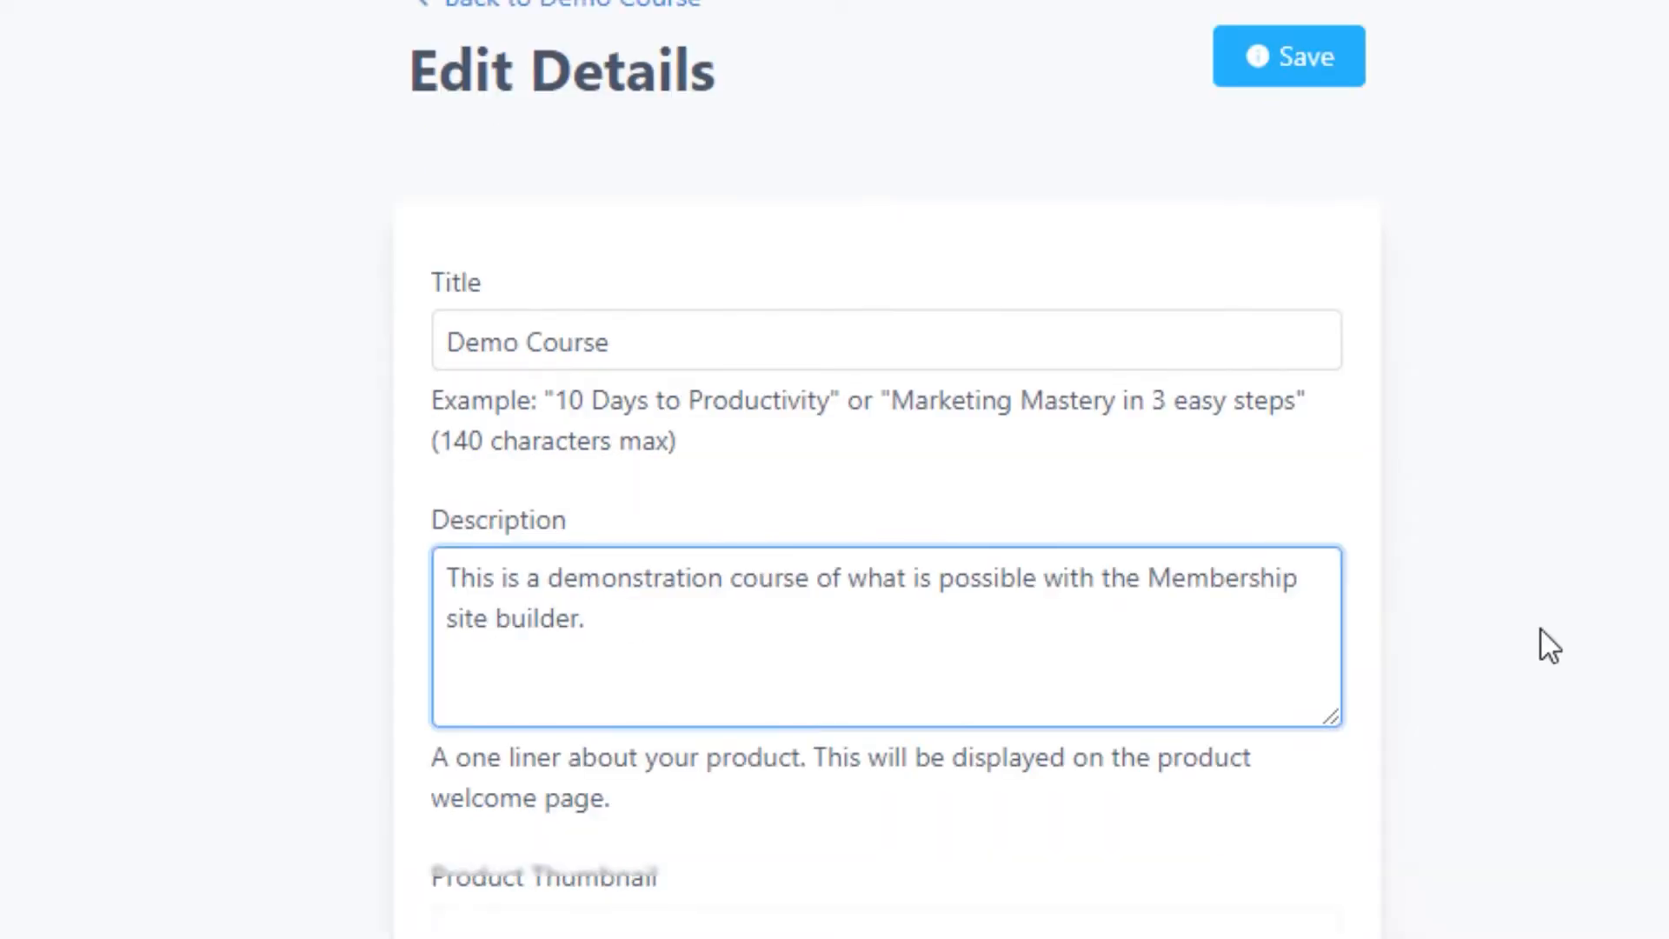
scroll(1541, 629, "down", 8)
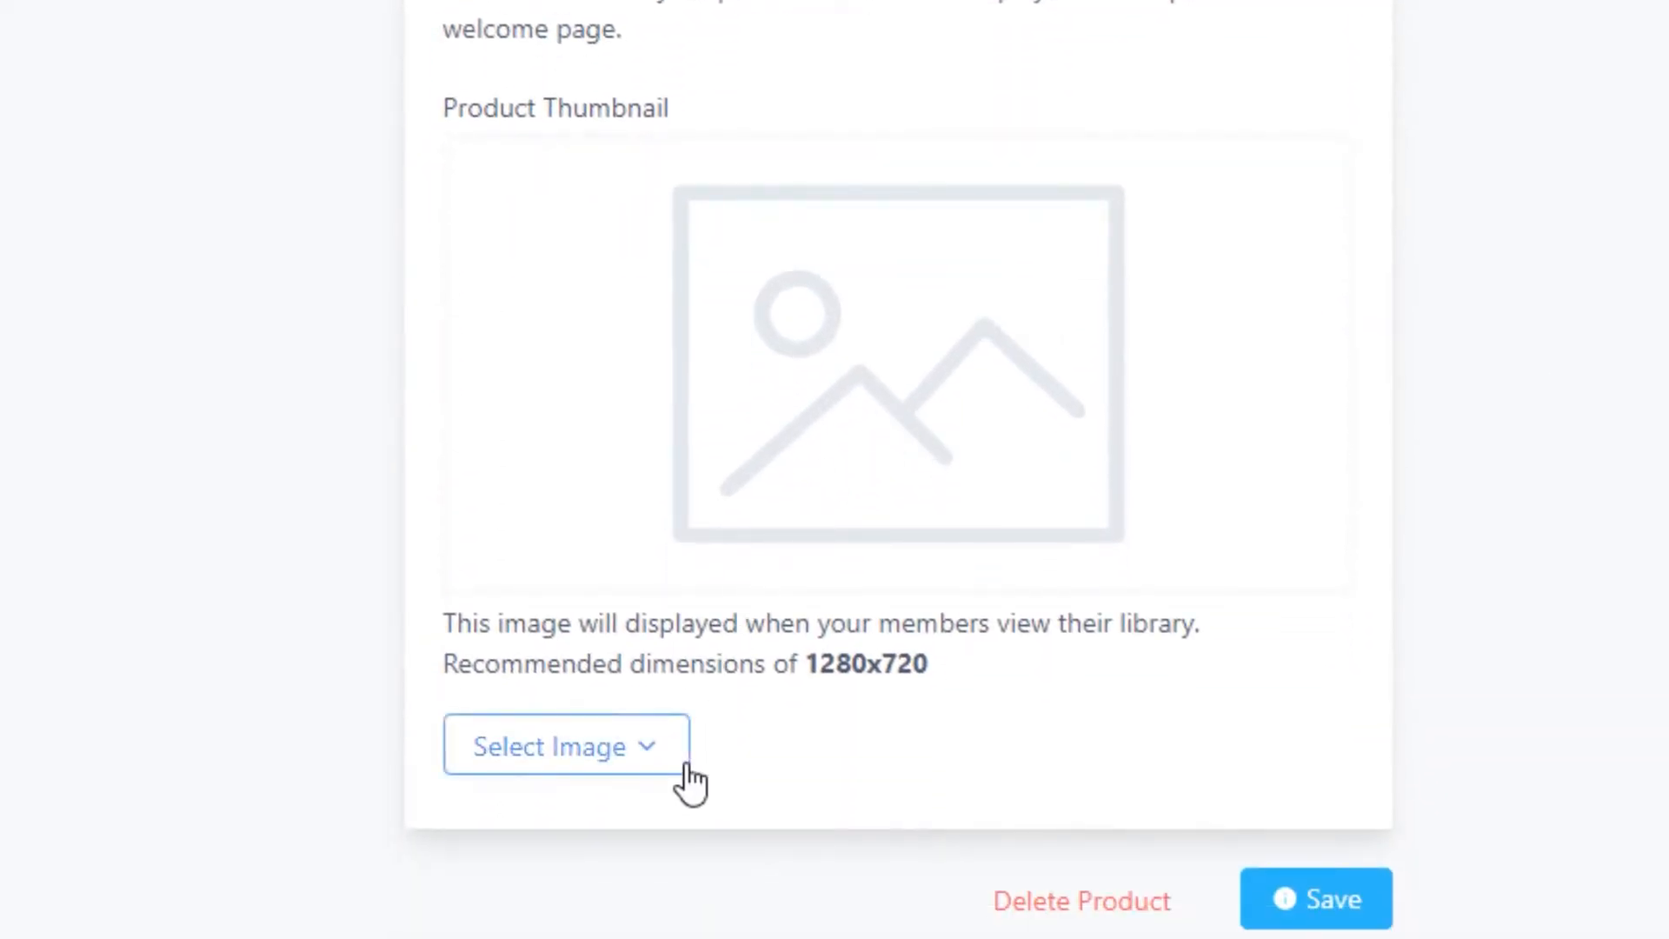
left_click(643, 758)
left_click(779, 746)
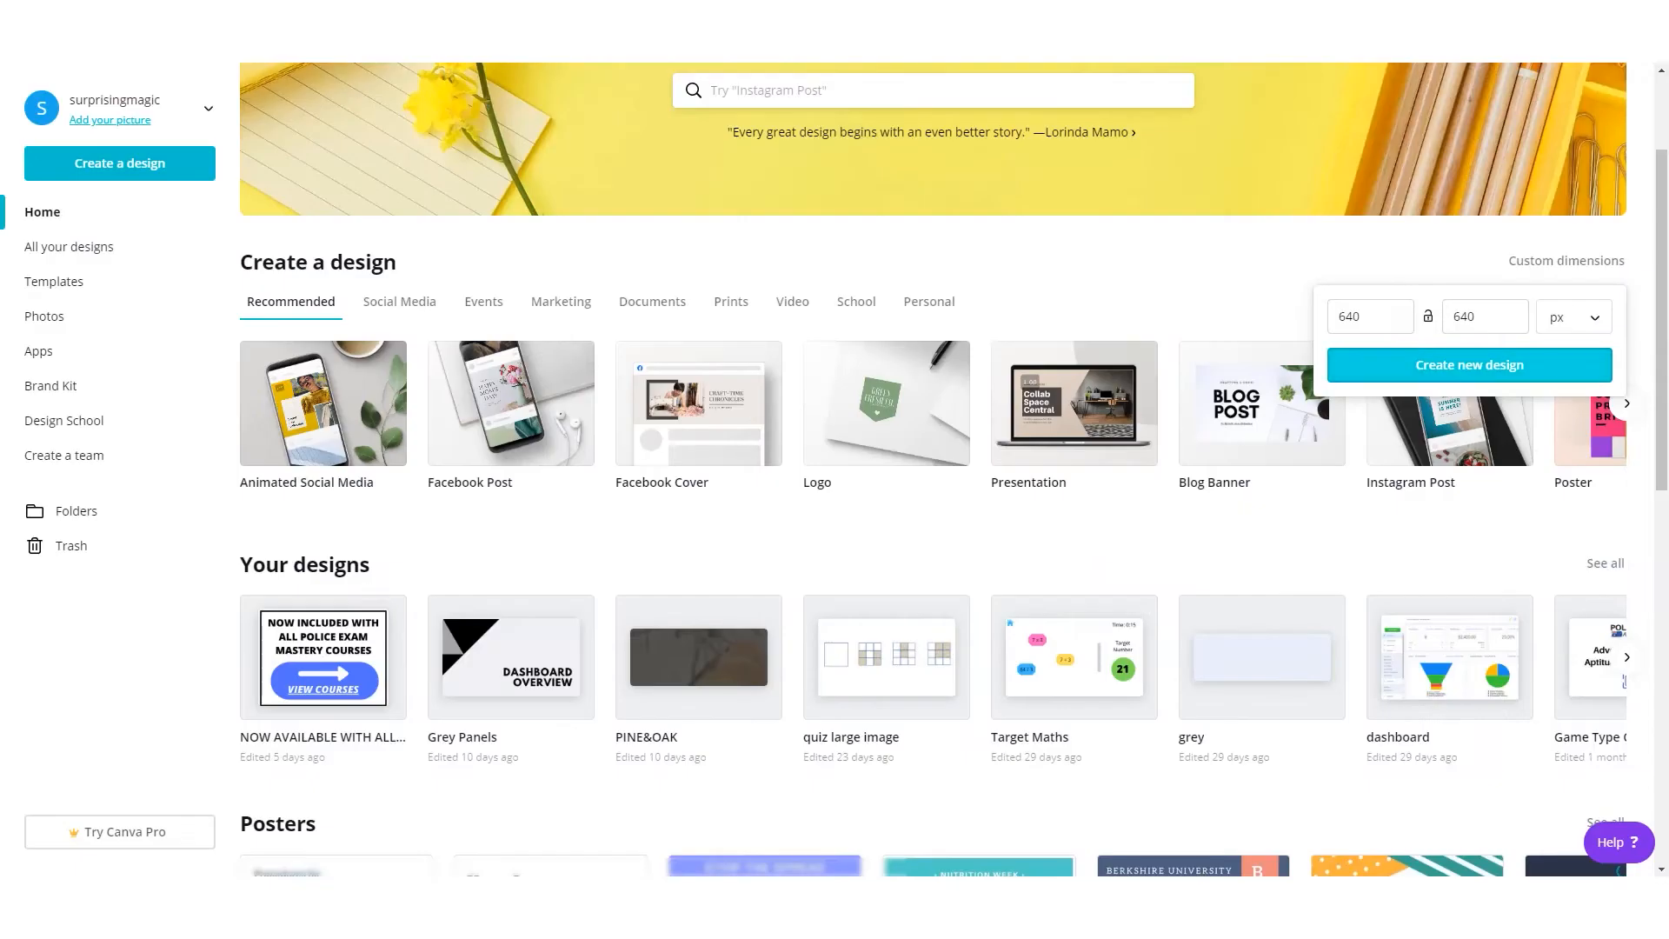
- Switch to Canva and create a new design with custom dimensions of 1280 x 720 px
left_click(1521, 265)
left_click(1520, 264)
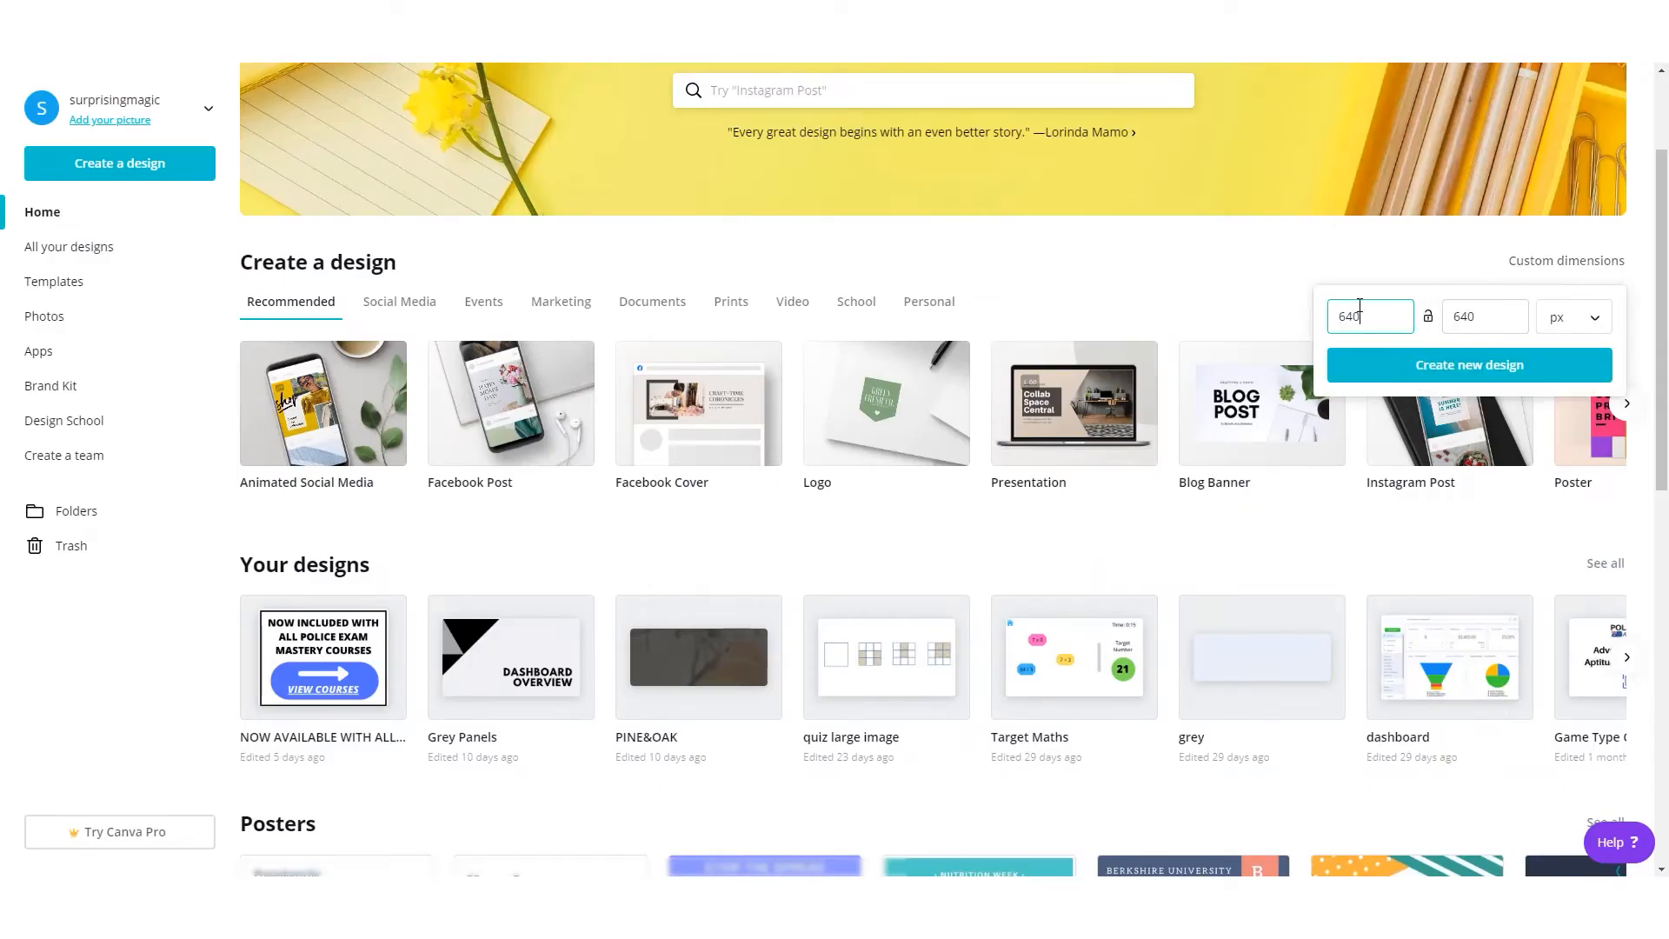
type("1280")
key("Tab")
key("Tab")
type("720")
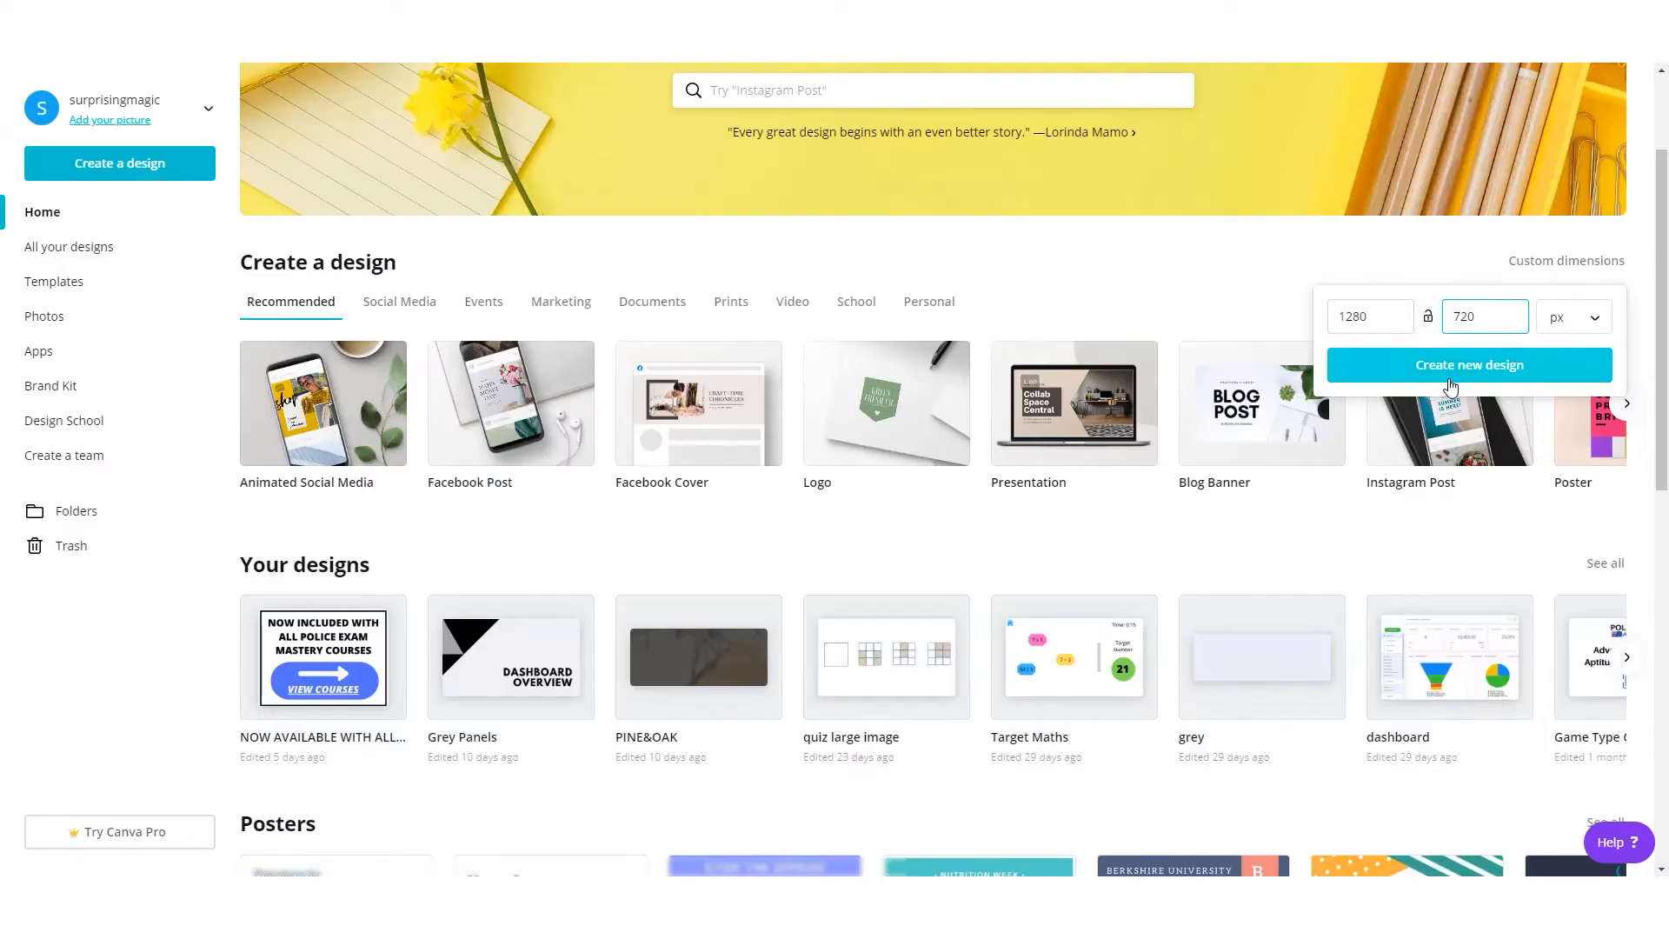
left_click(1447, 377)
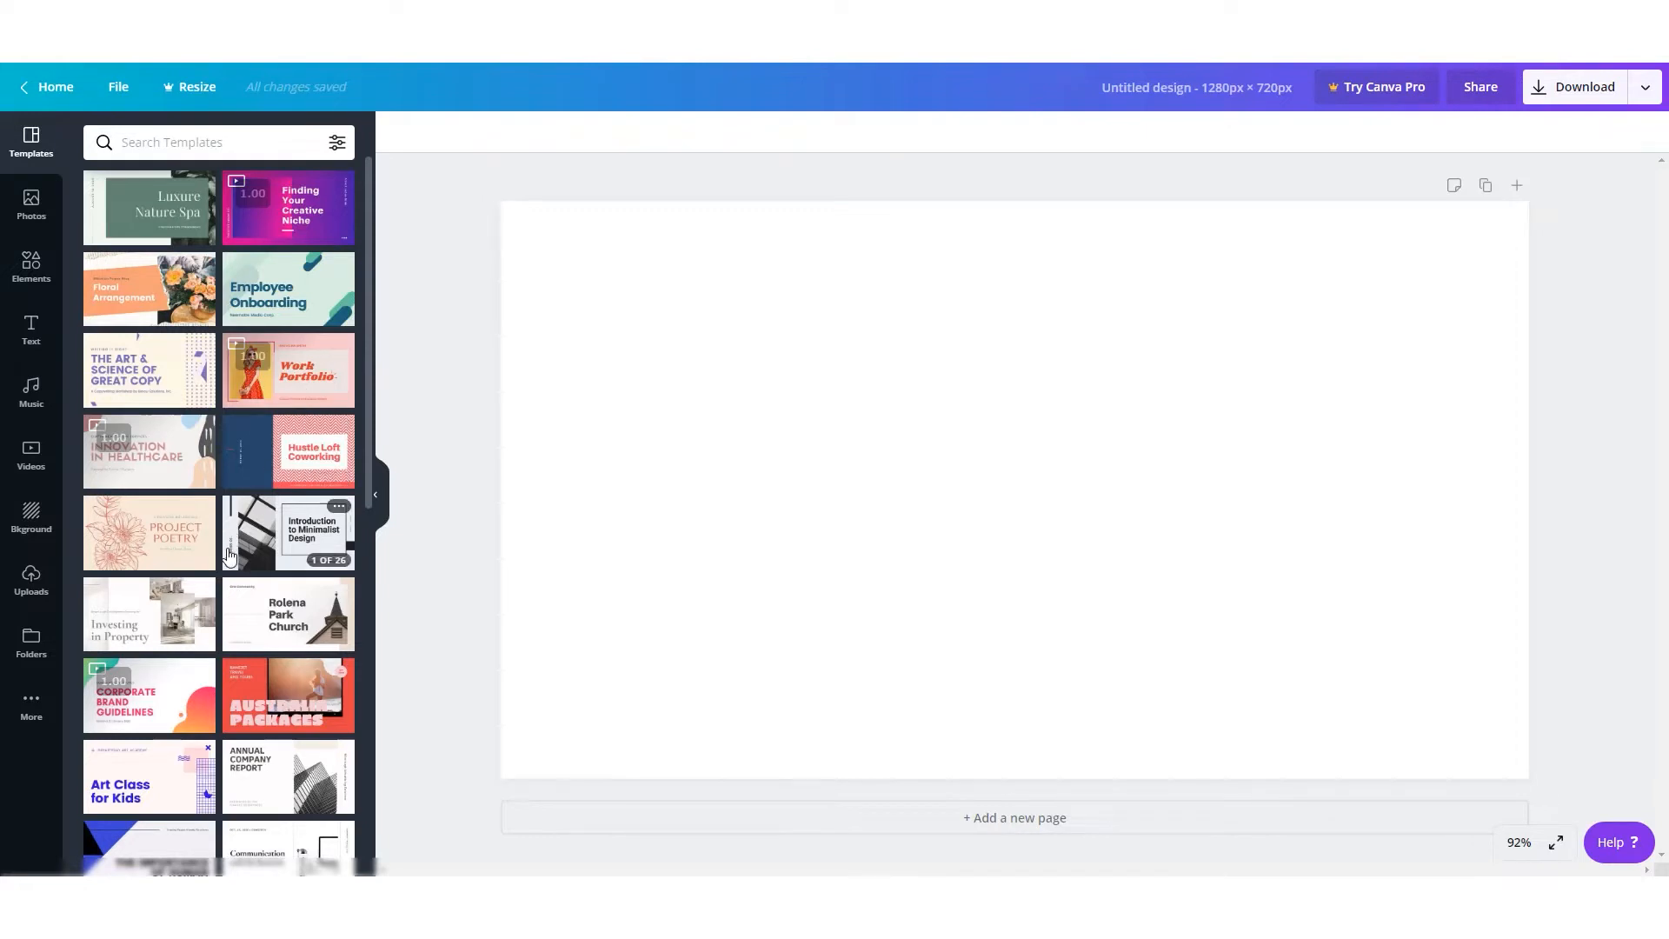
- Apply the "Corporate Brand Guidelines" cover page from the Brand Guideline Business Presentation template to the blank design
scroll(287, 512, "down", 2)
left_click(163, 509)
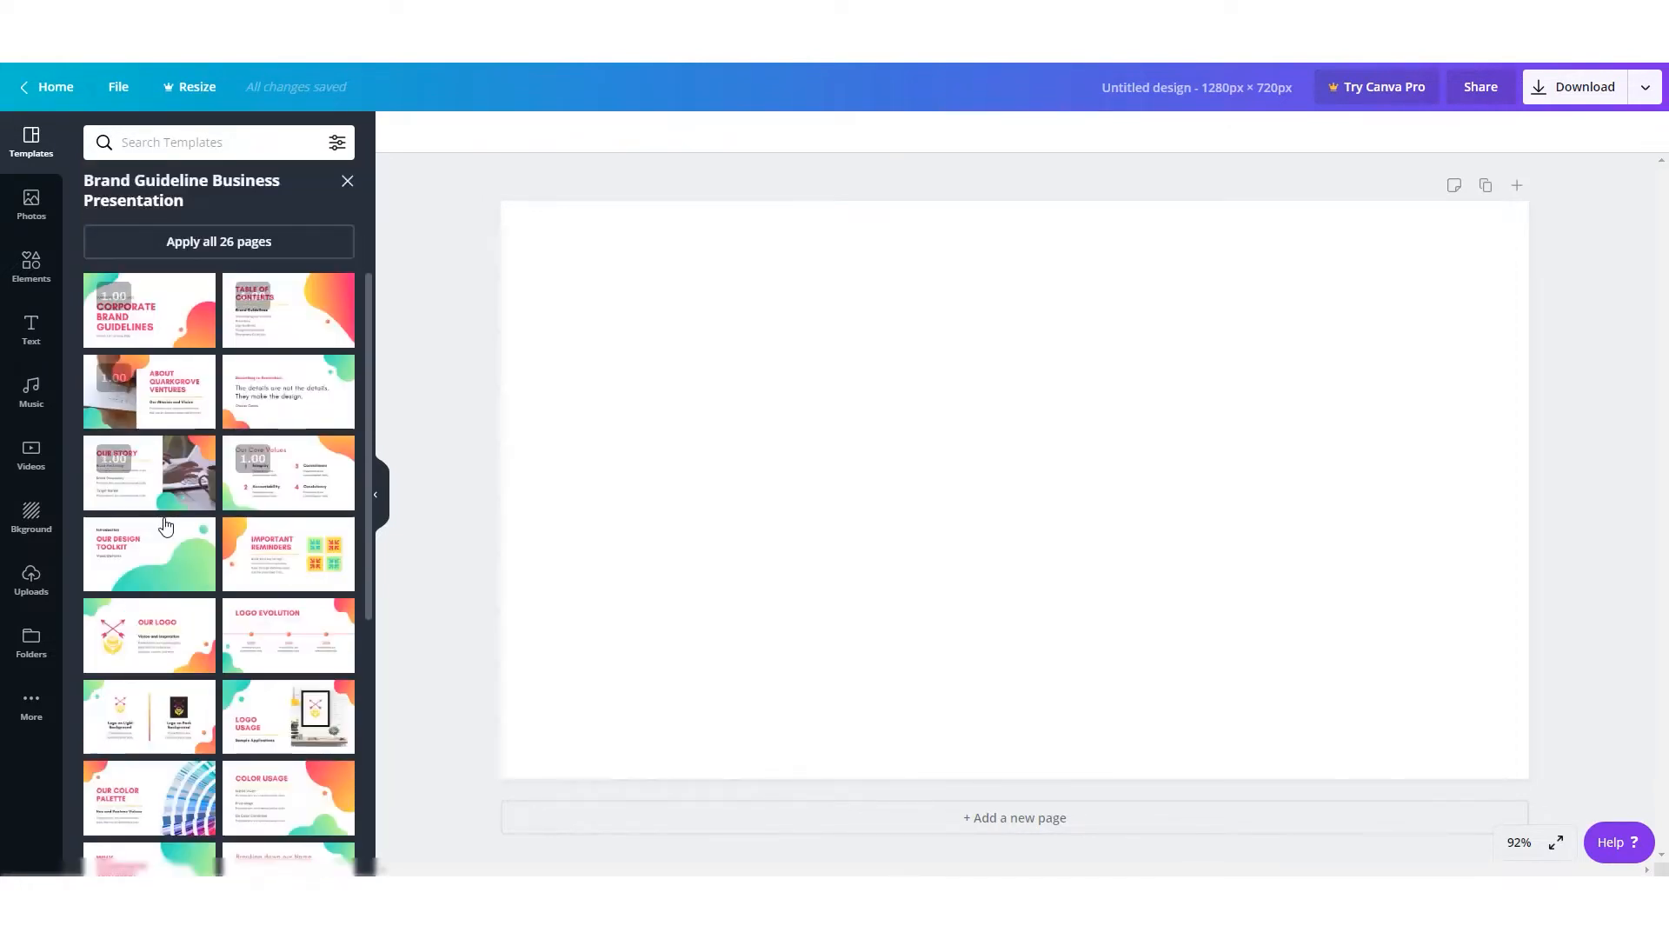
left_click(168, 319)
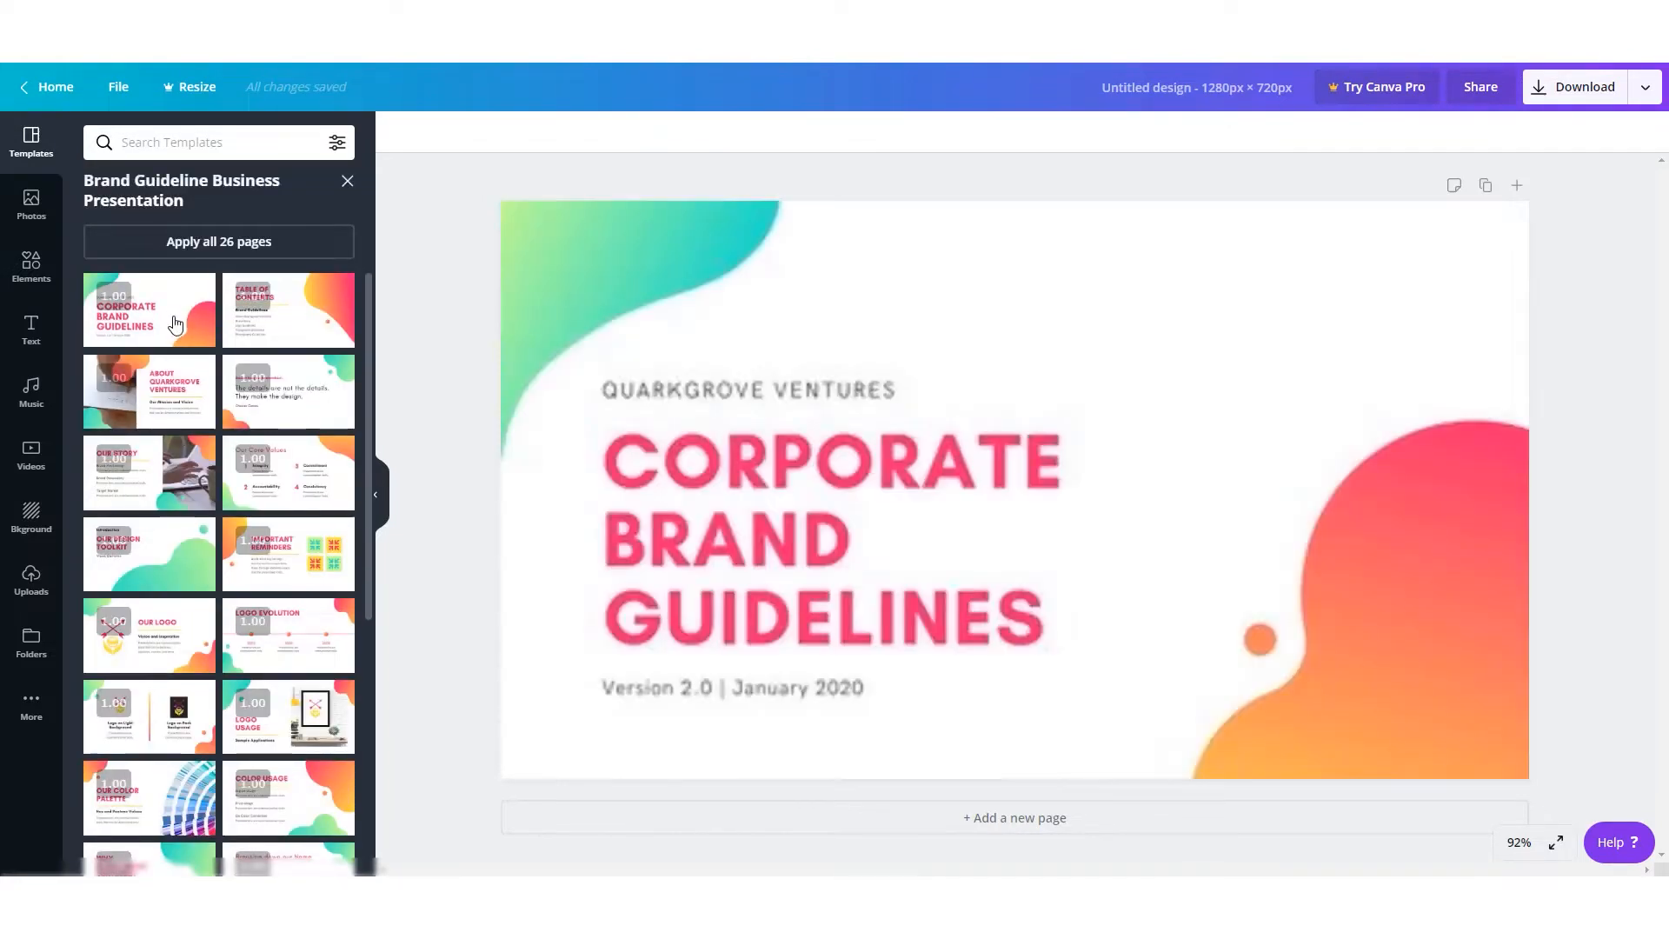
- Change the turquoise gradient colour of the green blob in the design's upper corner to the document's pink
left_click(691, 261)
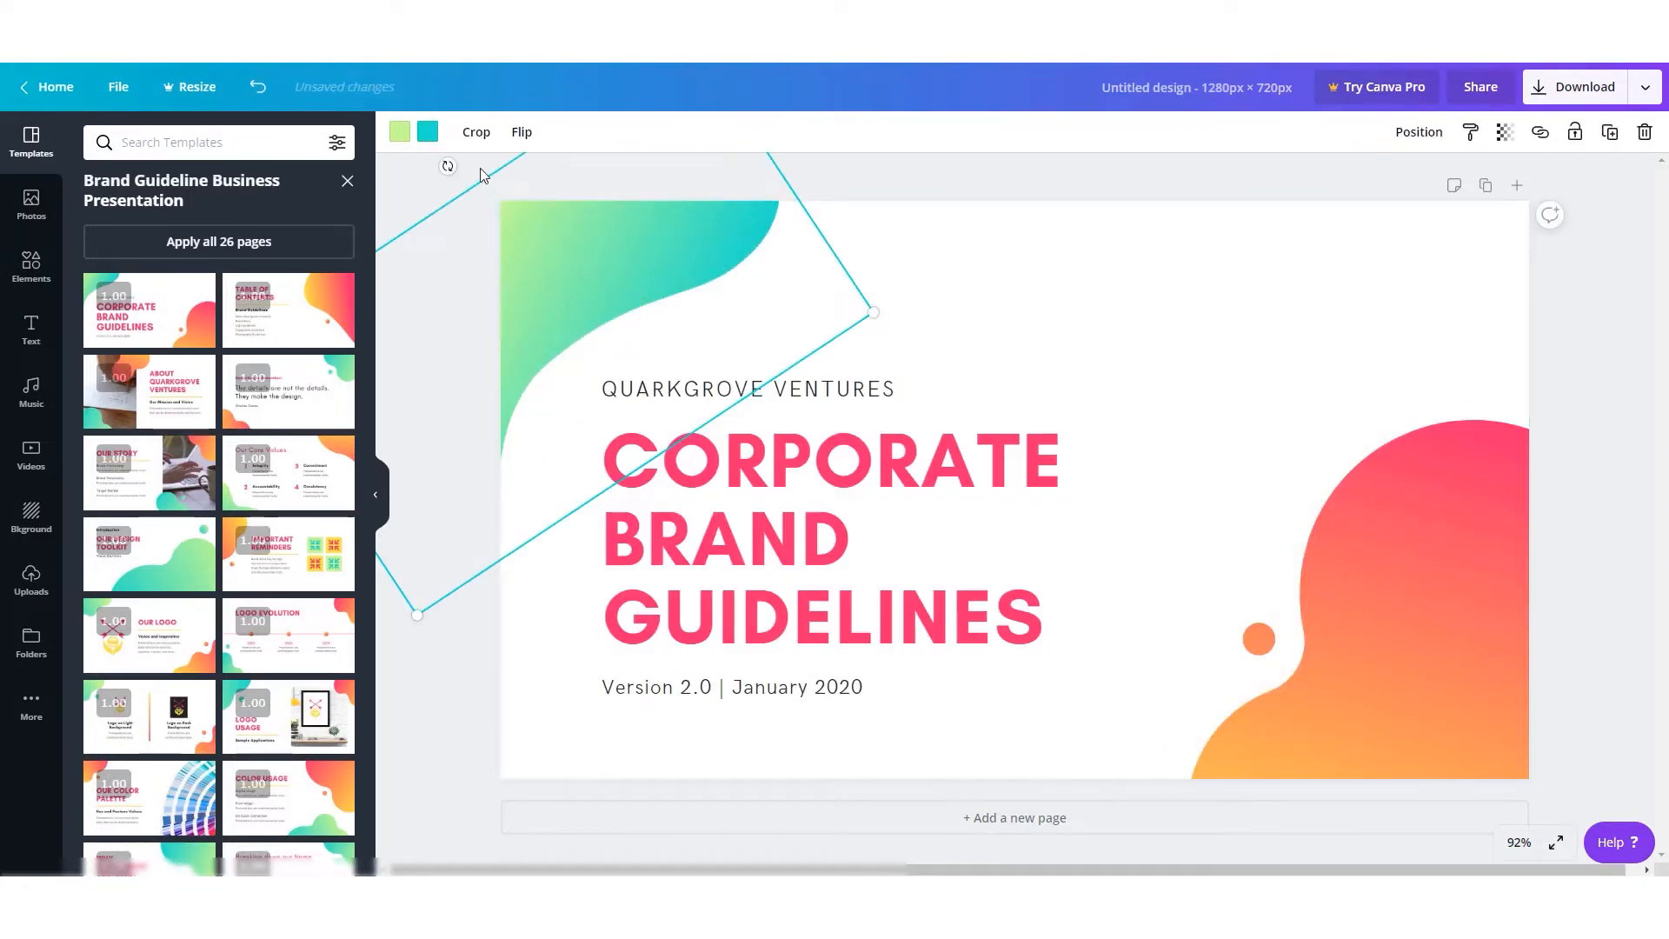
left_click(428, 131)
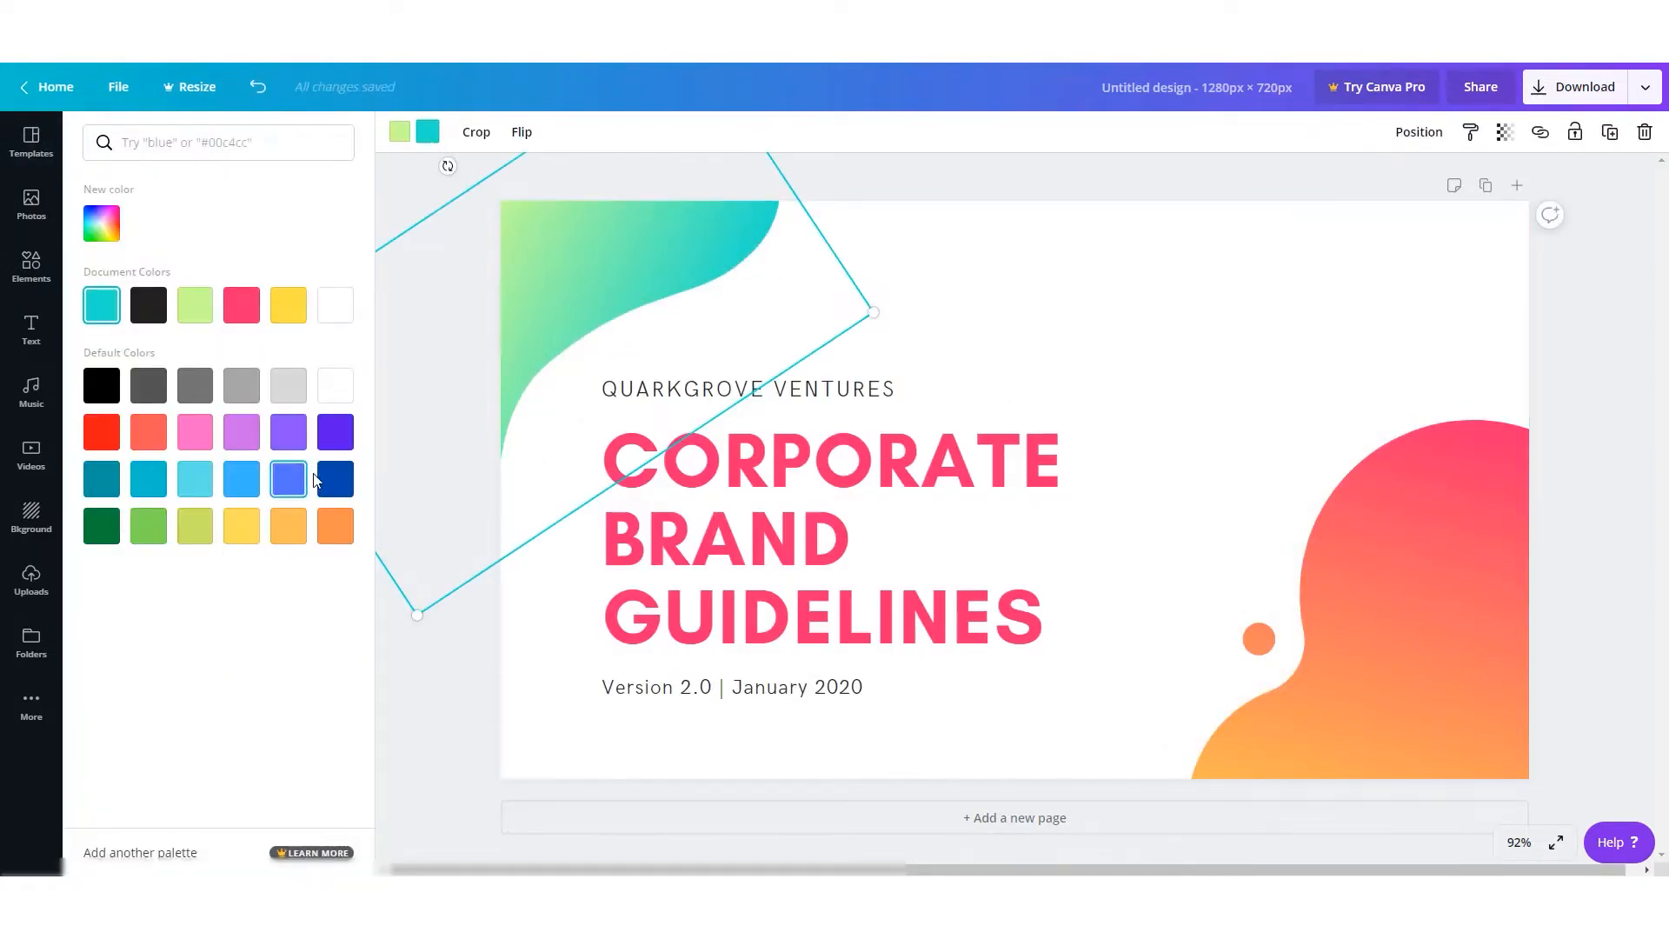
left_click(335, 478)
left_click(242, 309)
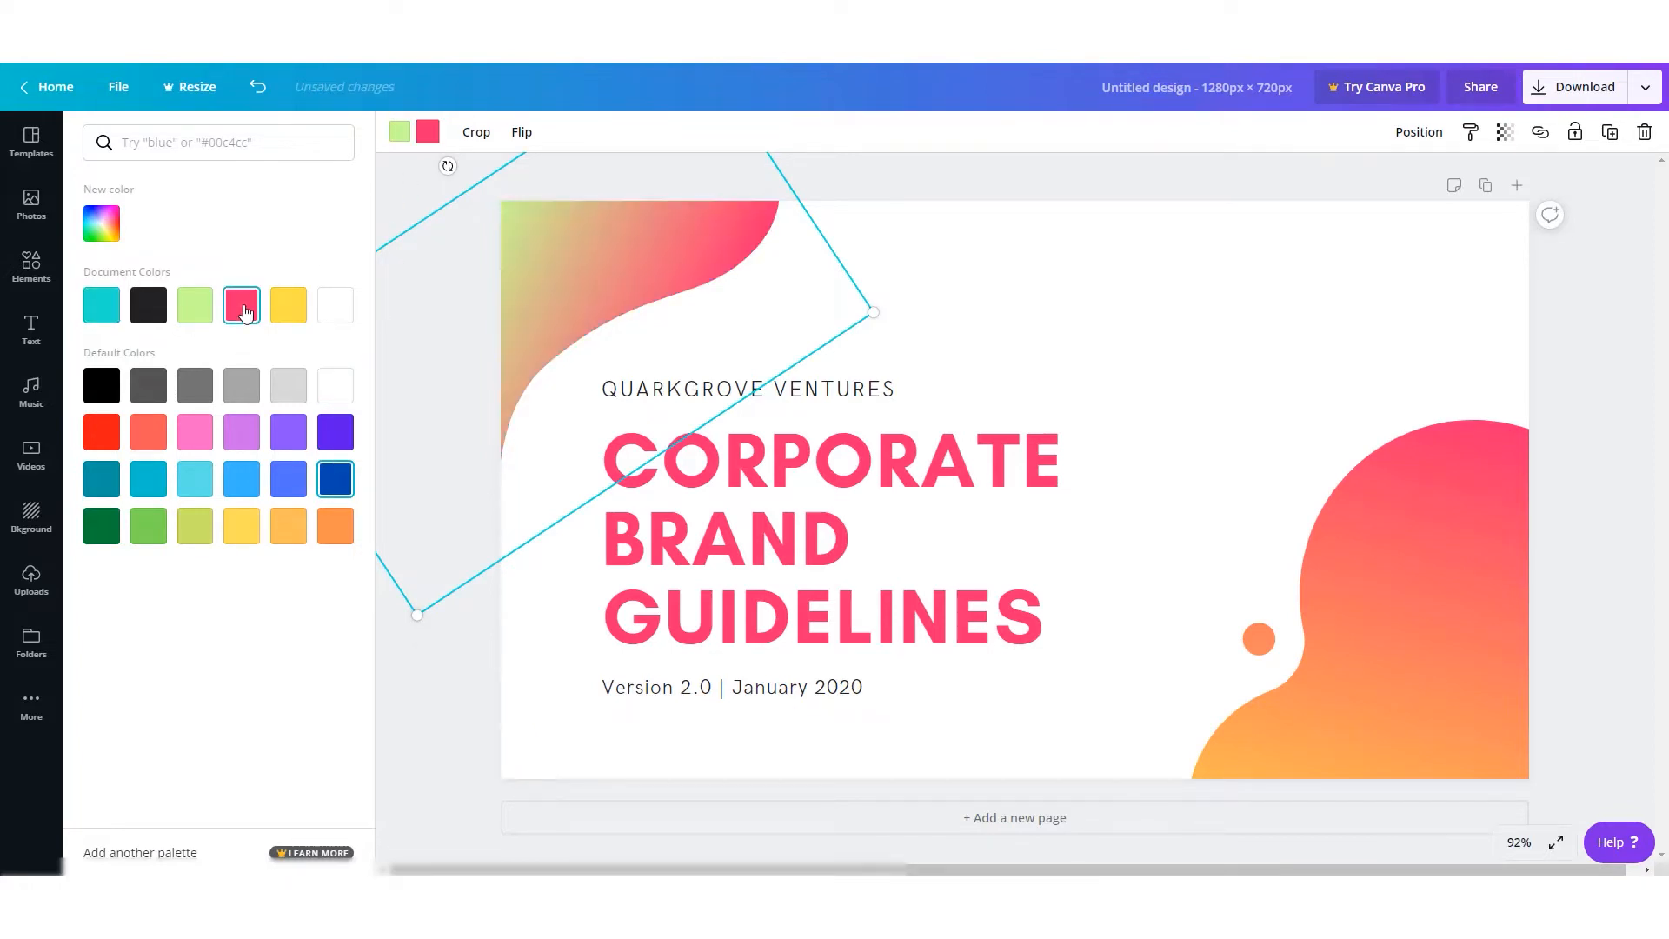
left_click(1021, 283)
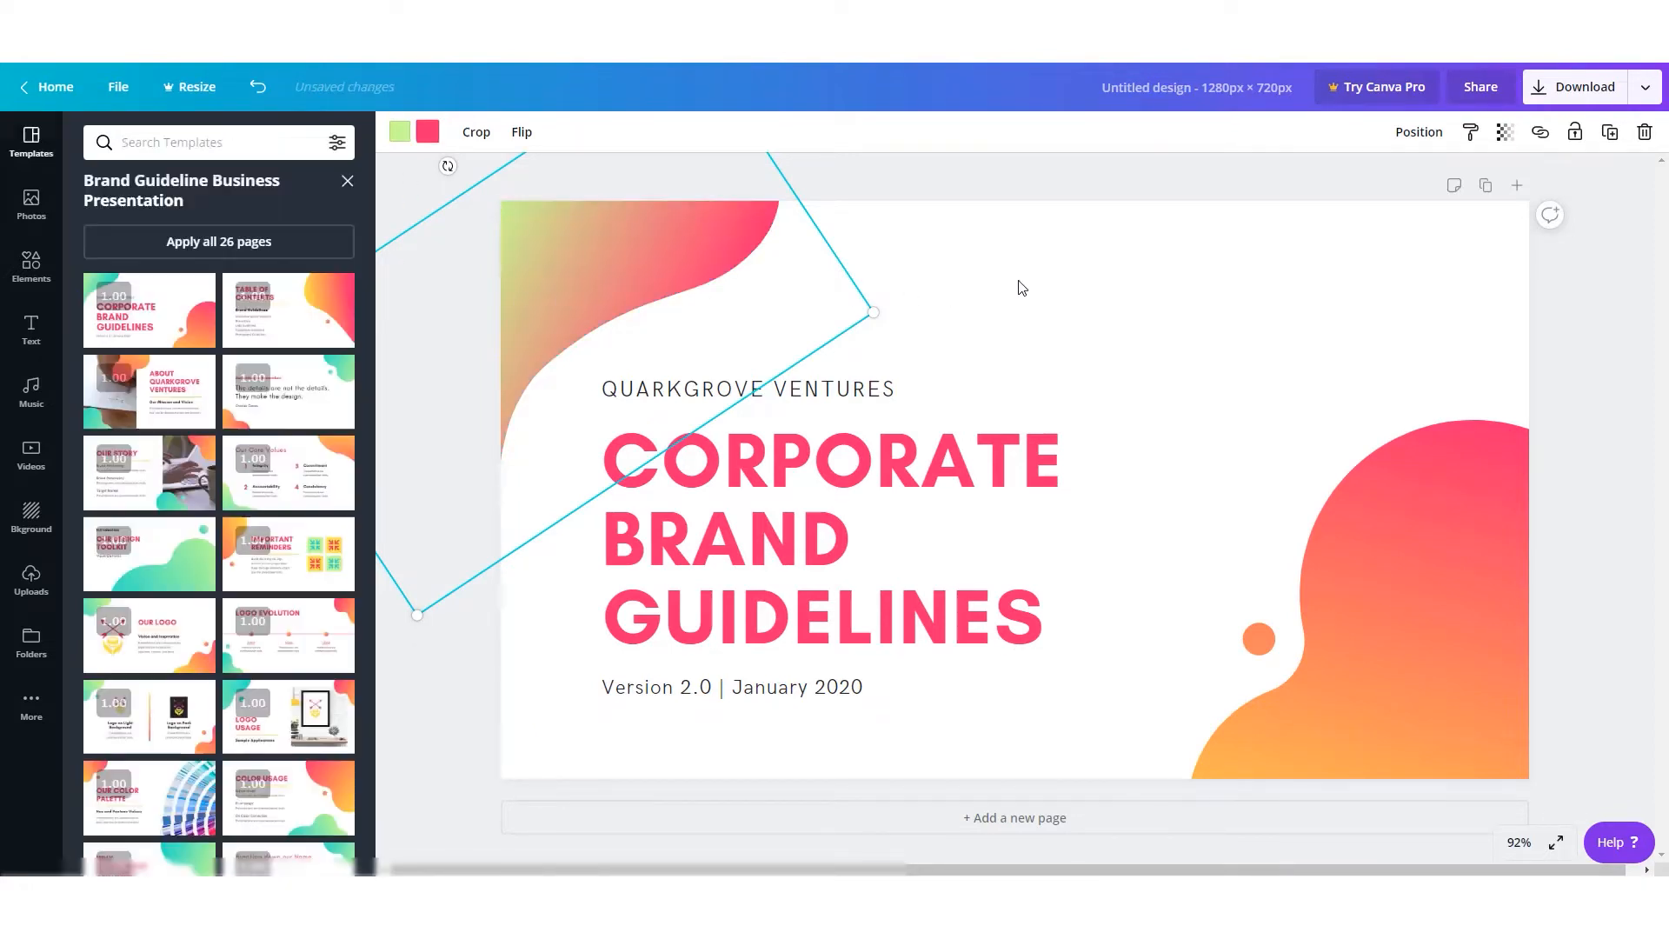
- Replace the cover title with "DEMO COURSE" on two lines and the line above with "HEADLINE TEXT GOES HERE", removing the version line
left_click(852, 458)
triple_click(852, 458)
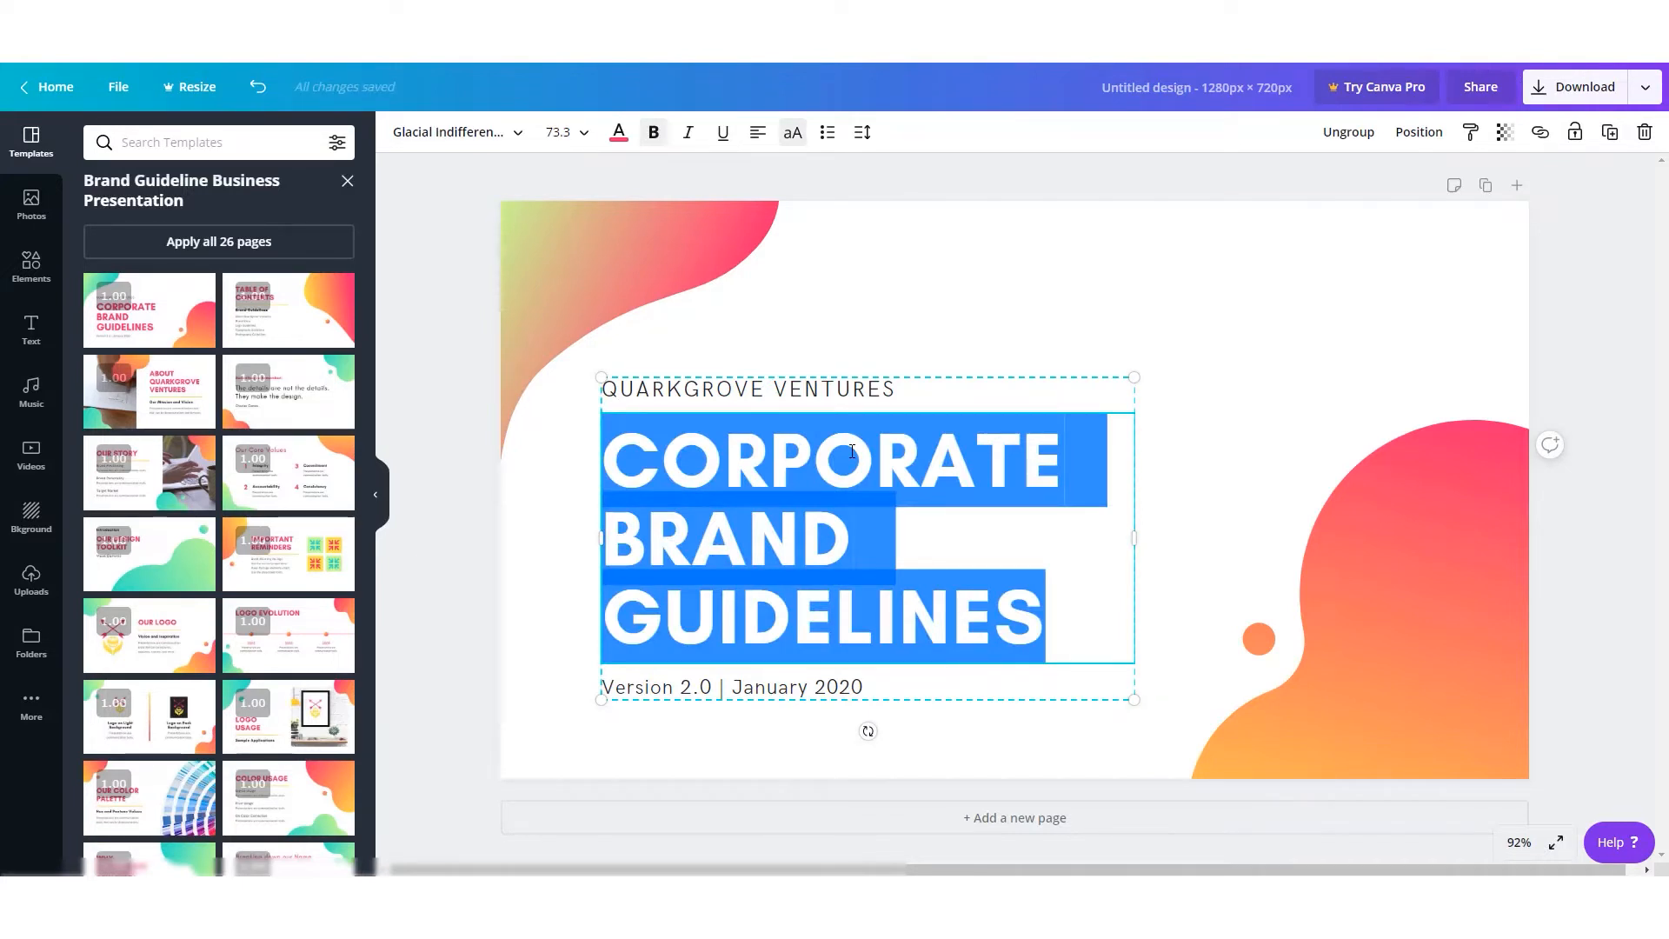
type("DEMO")
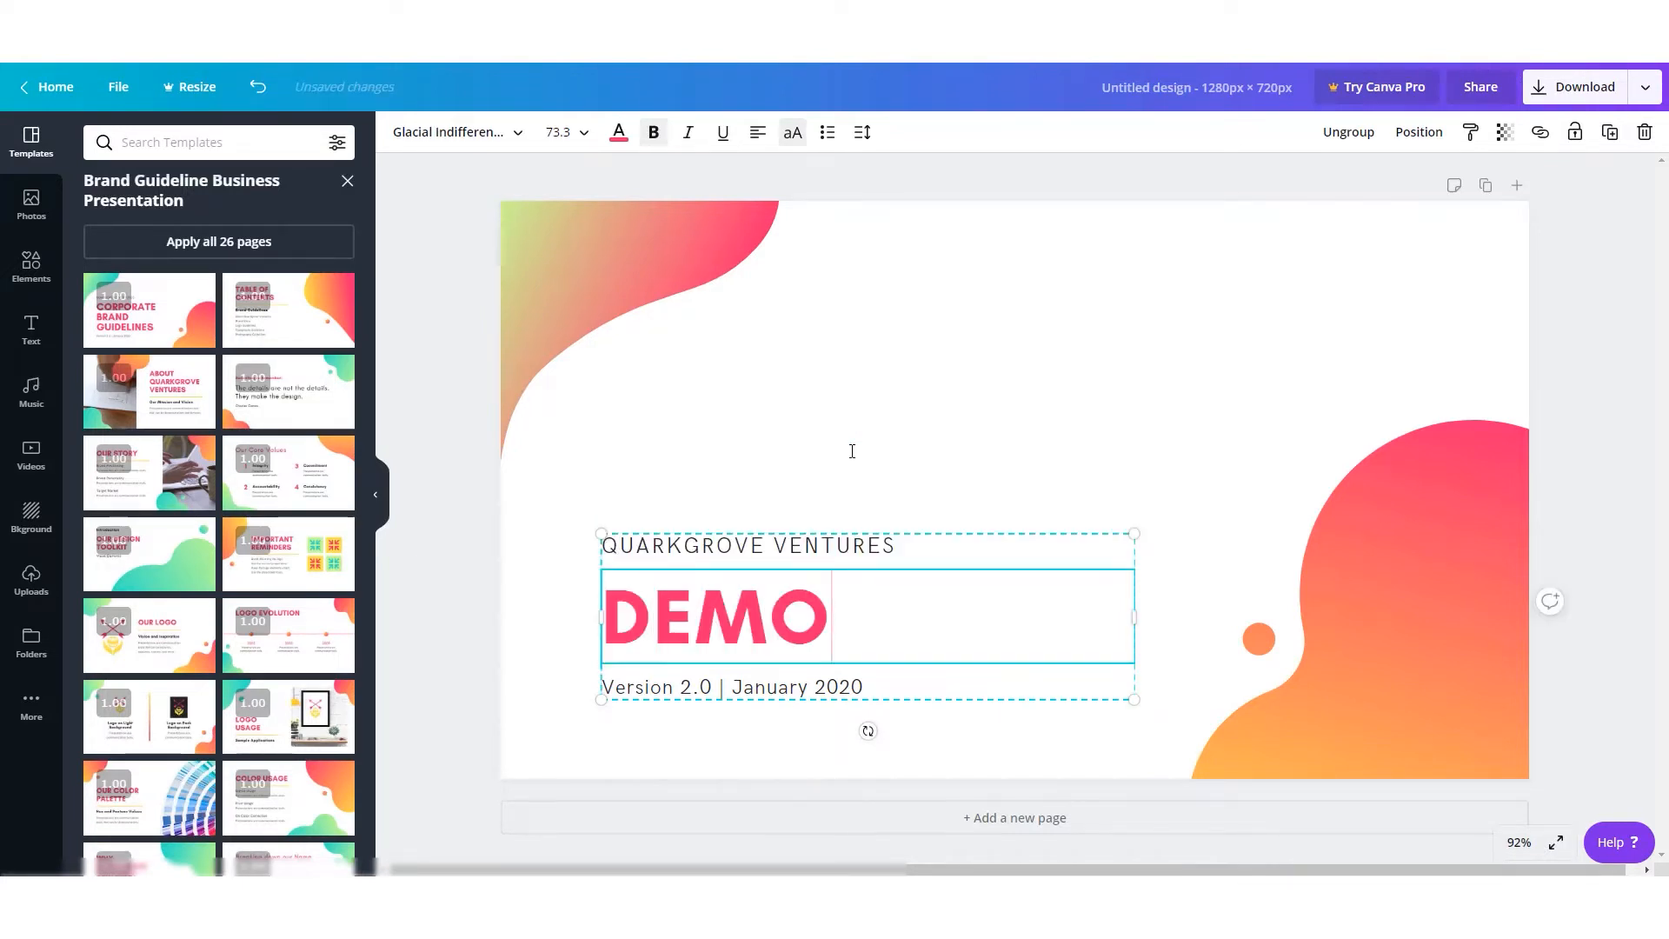
key("Return")
type("COURSE")
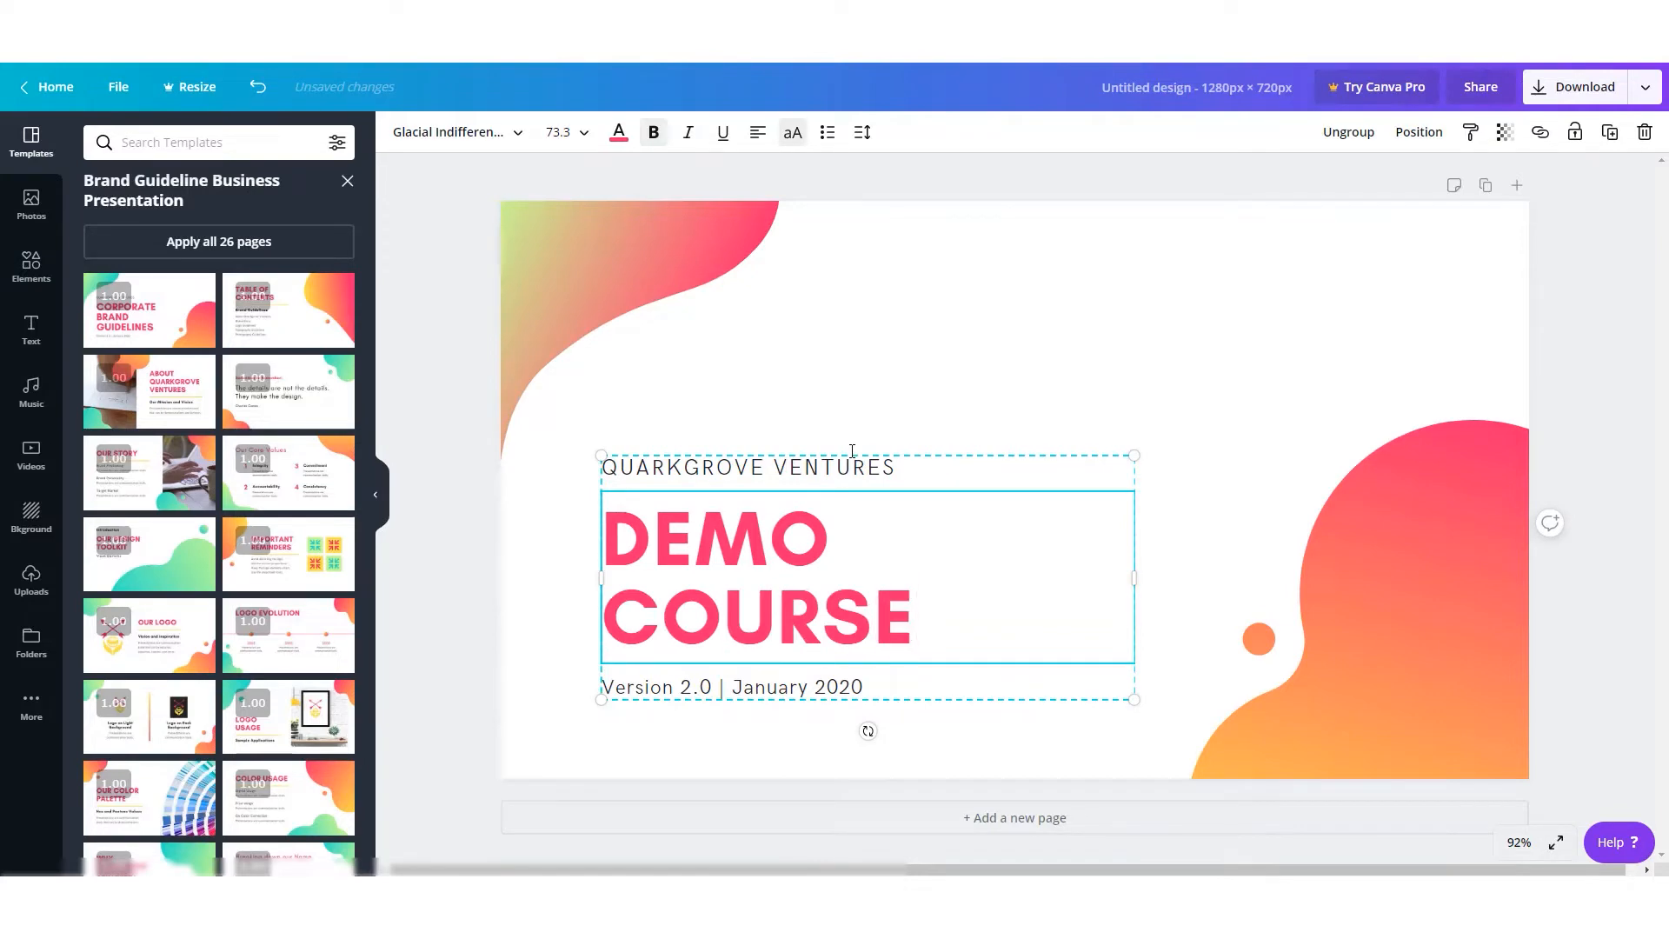
left_click(852, 474)
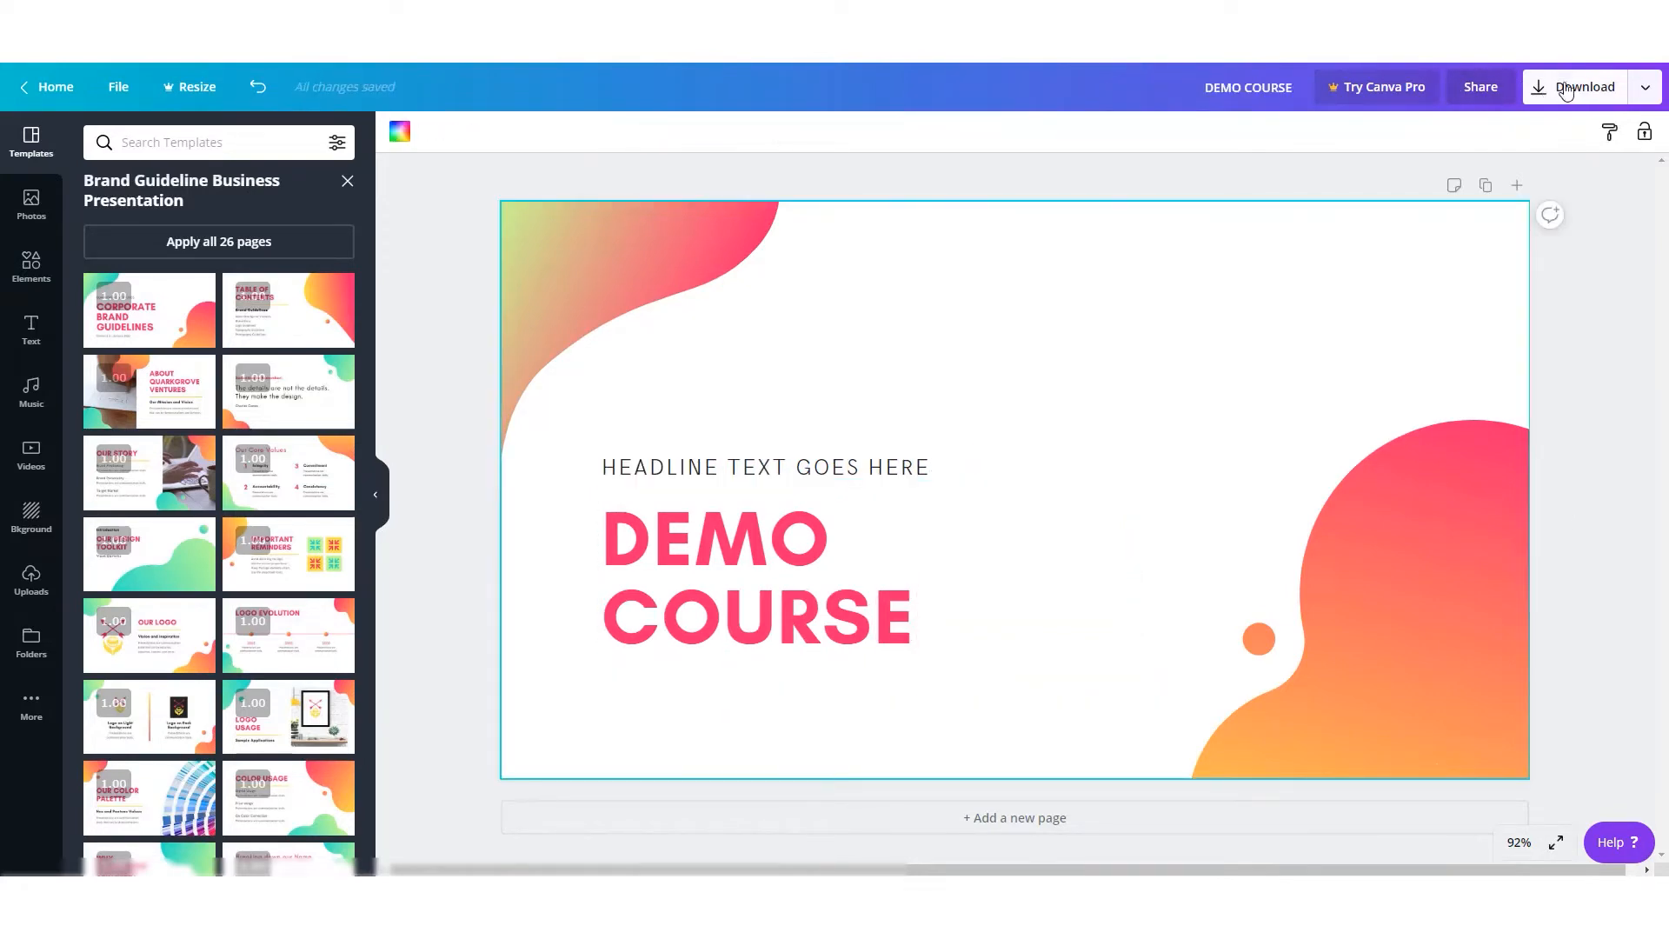
- Download the finished design as a PNG and dismiss the Canva Pro trial offer
left_click(1581, 93)
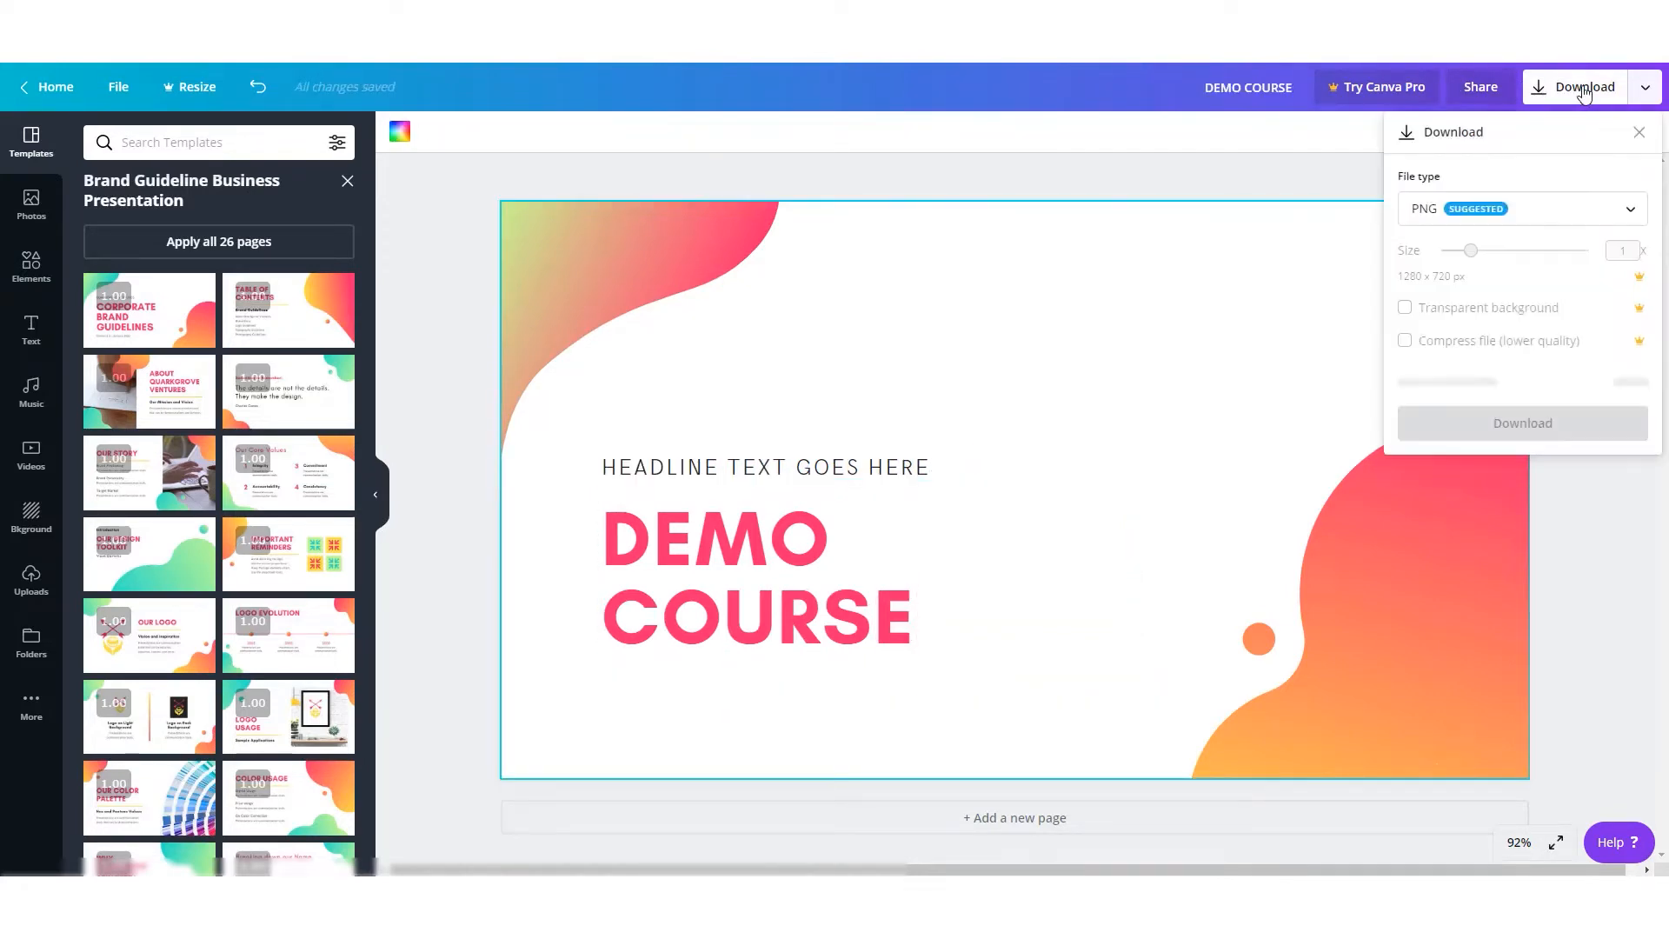
left_click(1530, 380)
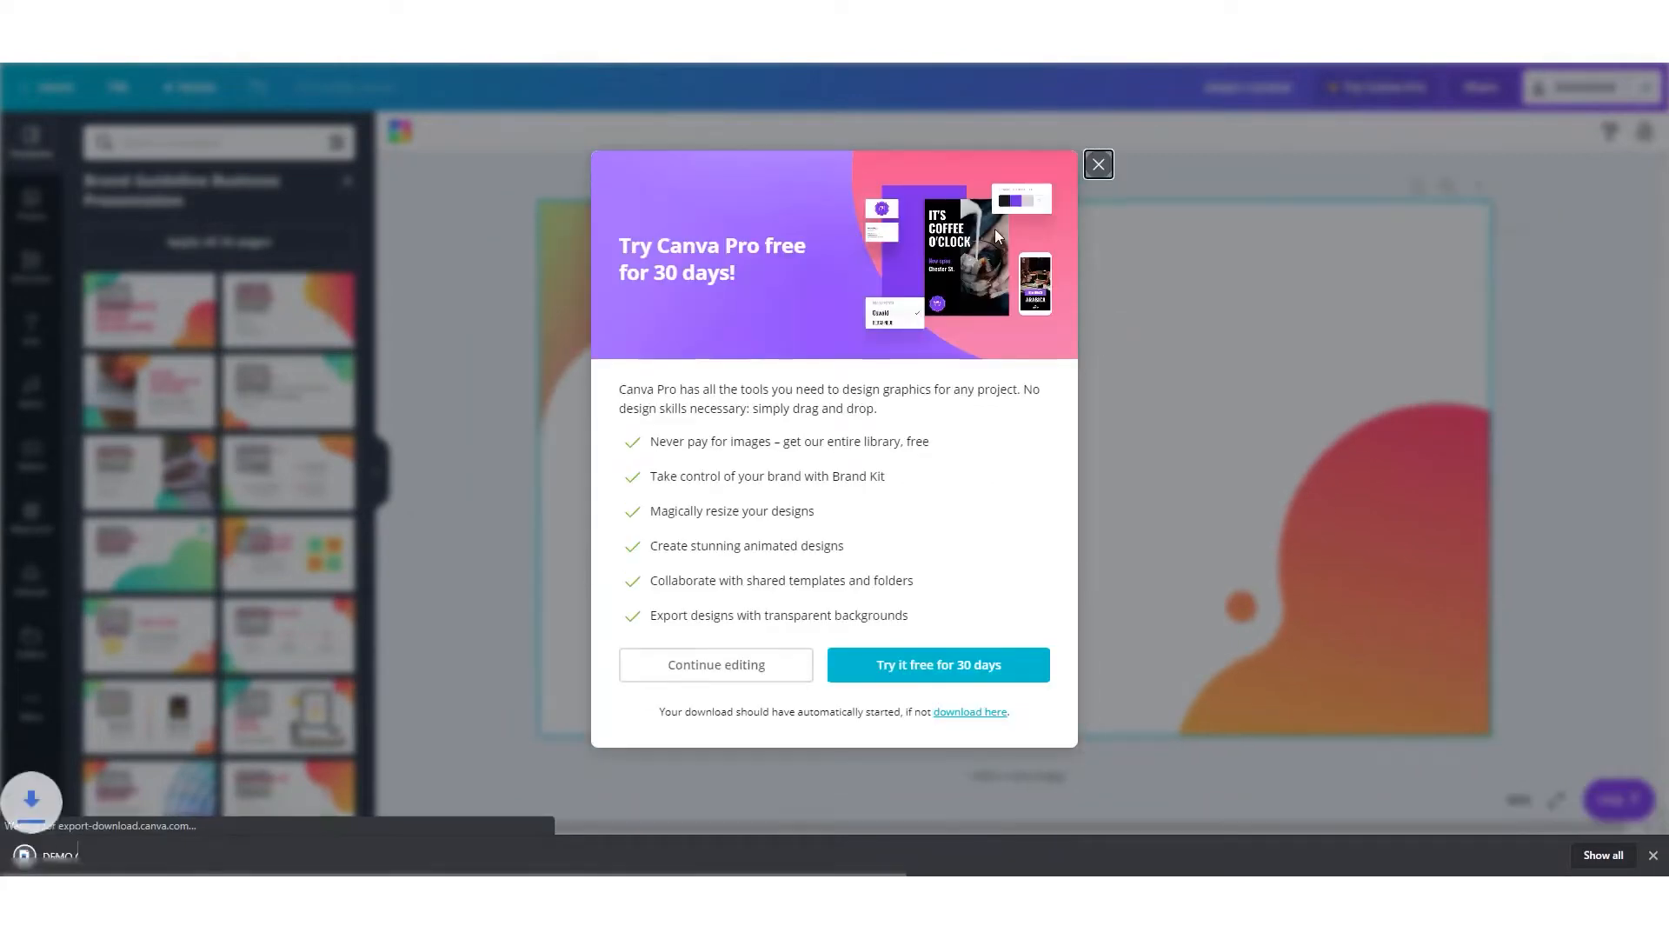
left_click(1098, 165)
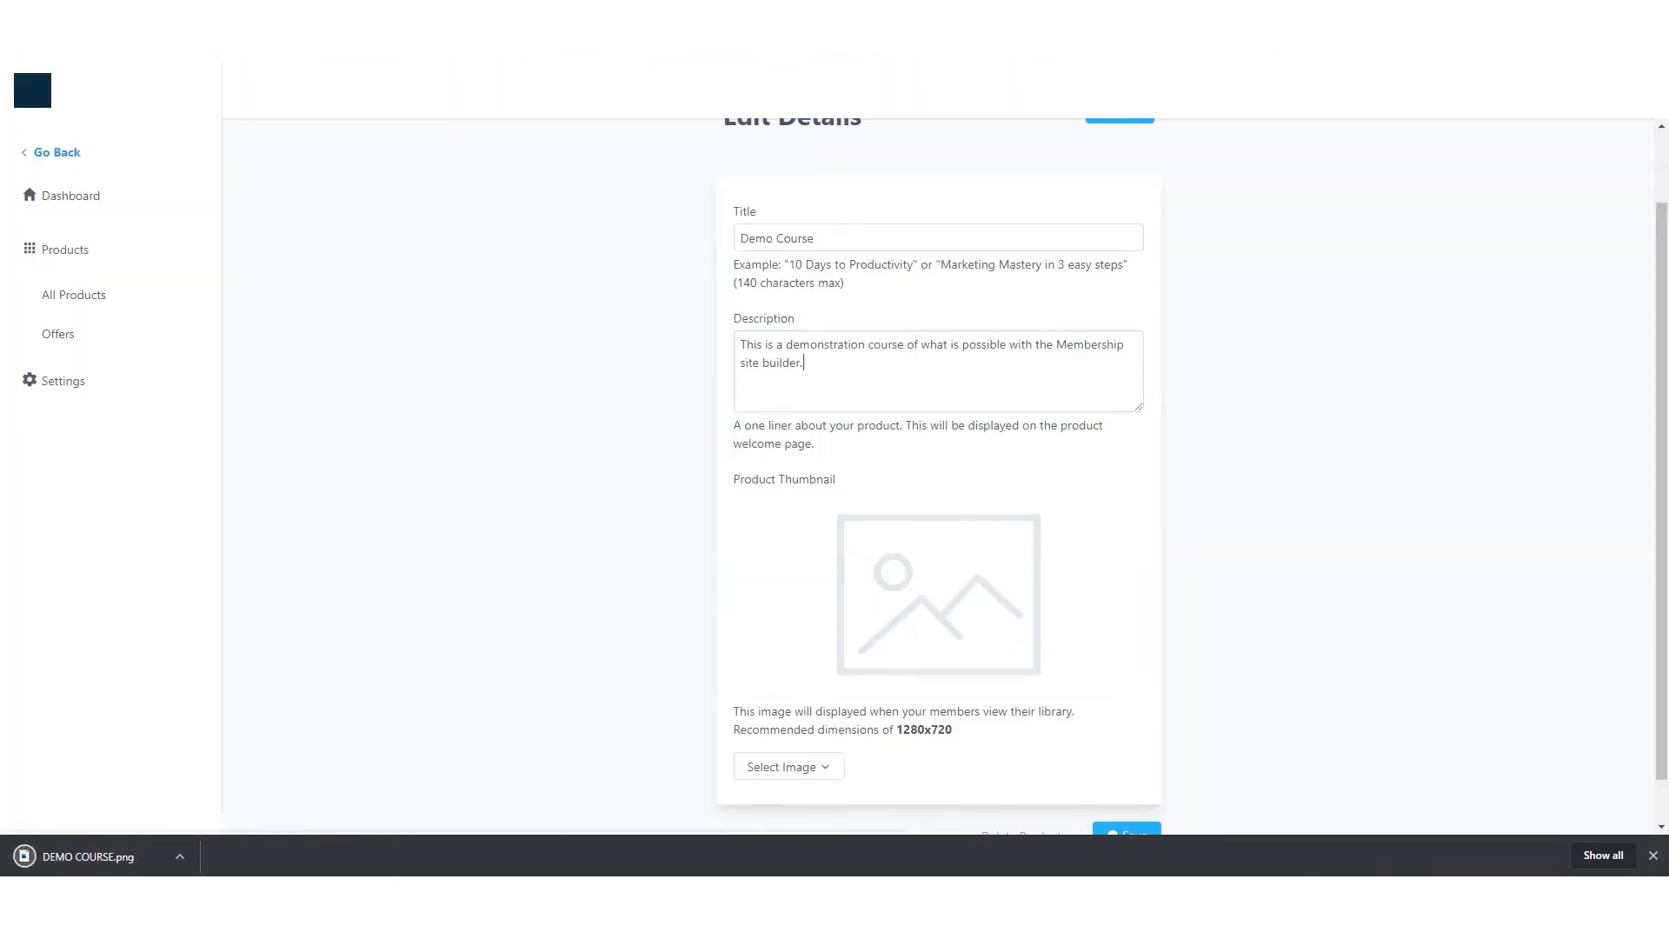
- Back in the membership site builder, upload DEMO COURSE.png as the product thumbnail, then save the details and return to the course page
left_click(896, 360)
scroll(928, 628, "down", 1)
left_click(822, 720)
left_click(807, 681)
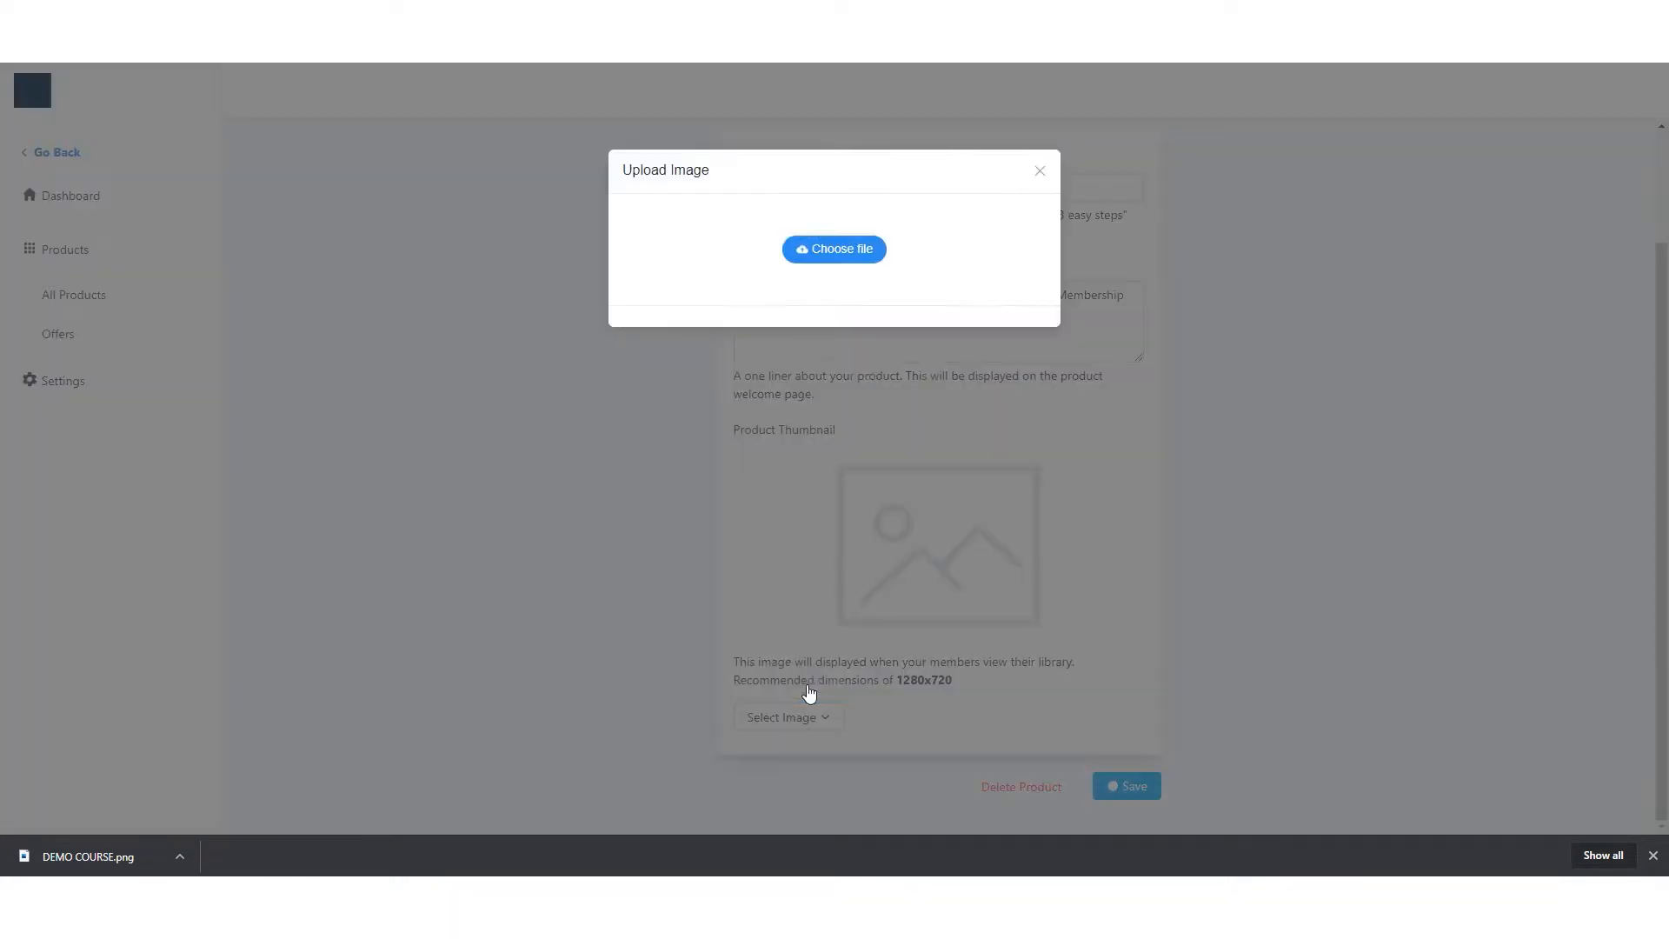
left_click(831, 250)
left_click(196, 123)
left_click(798, 607)
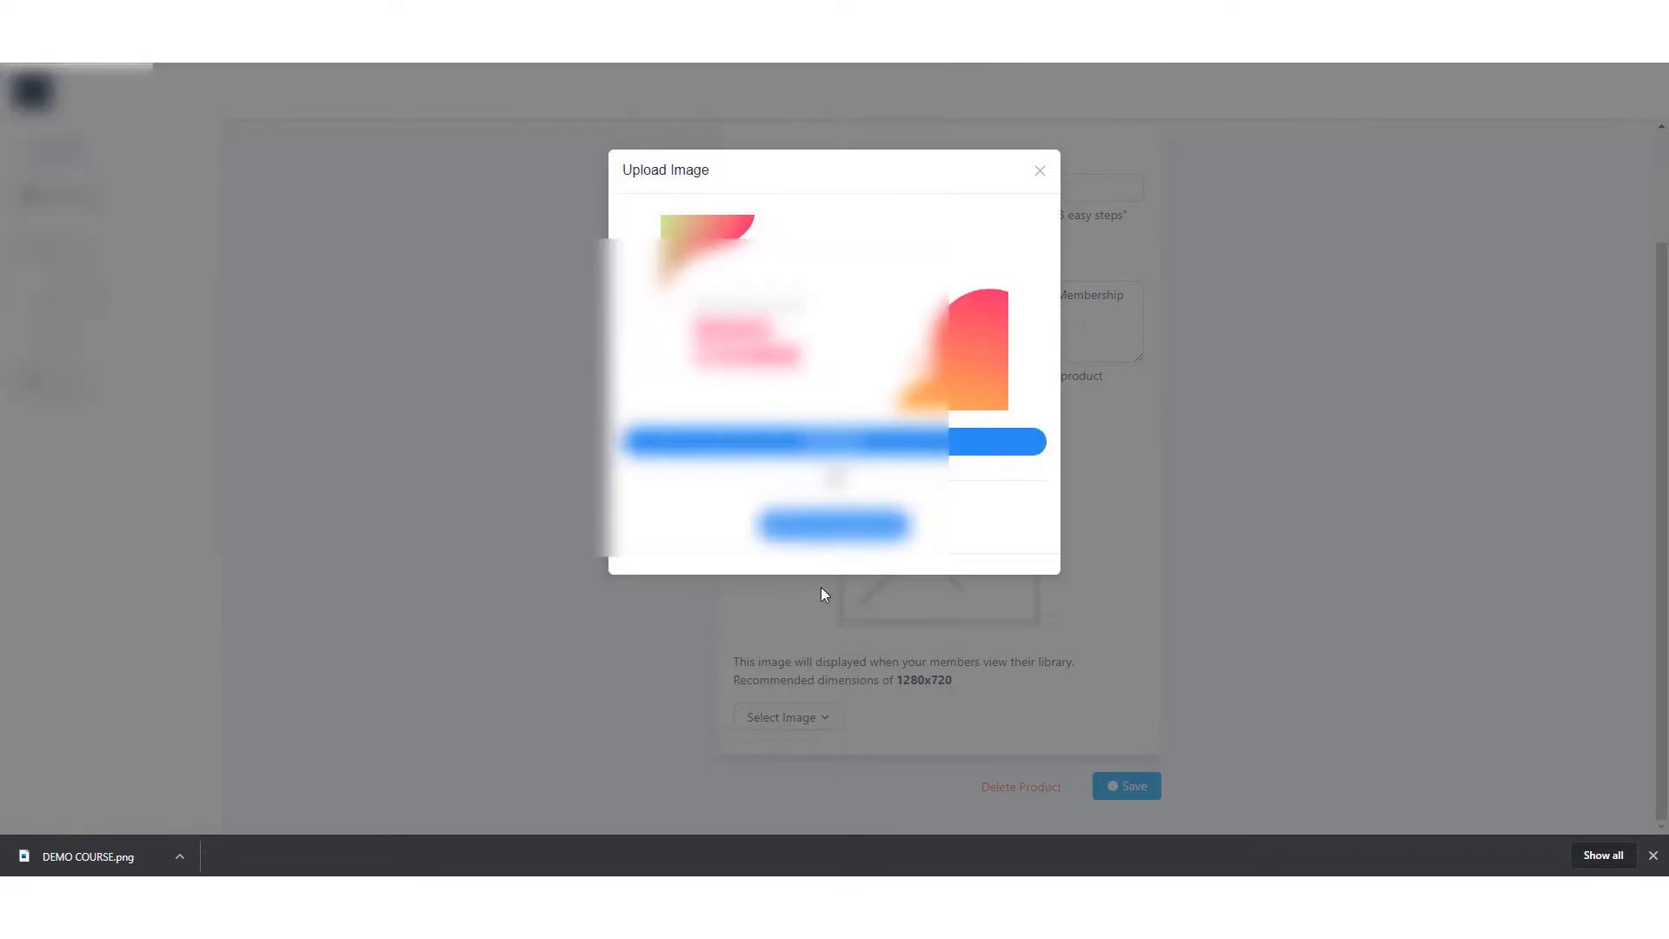
left_click(868, 451)
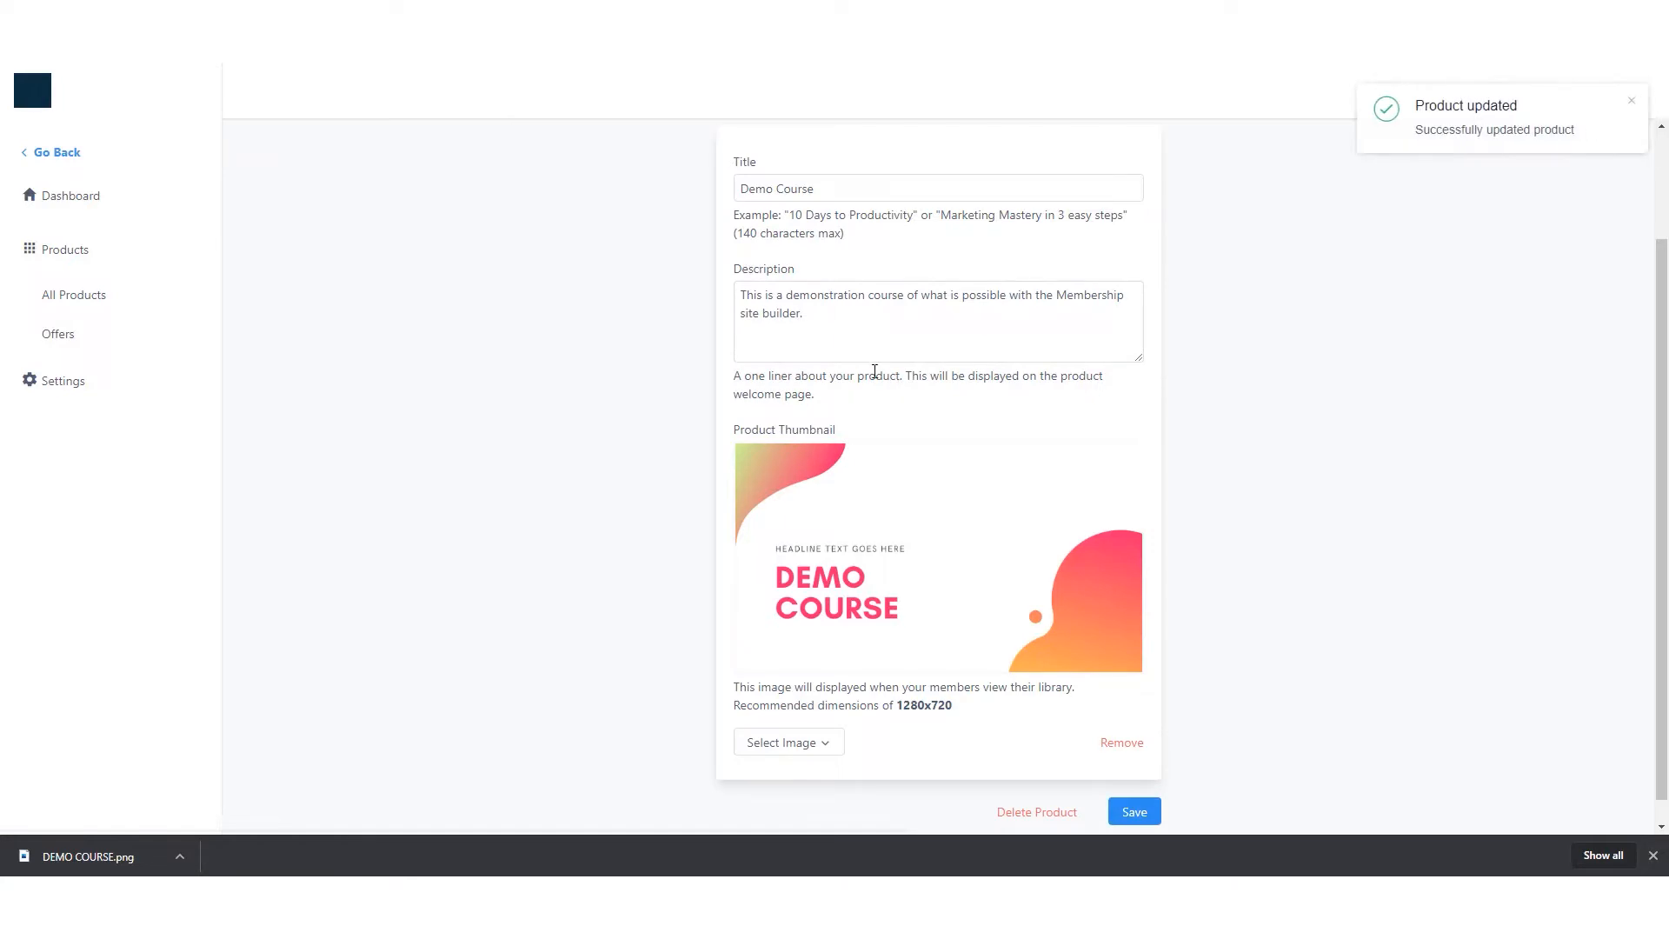
scroll(1247, 512, "up", 2)
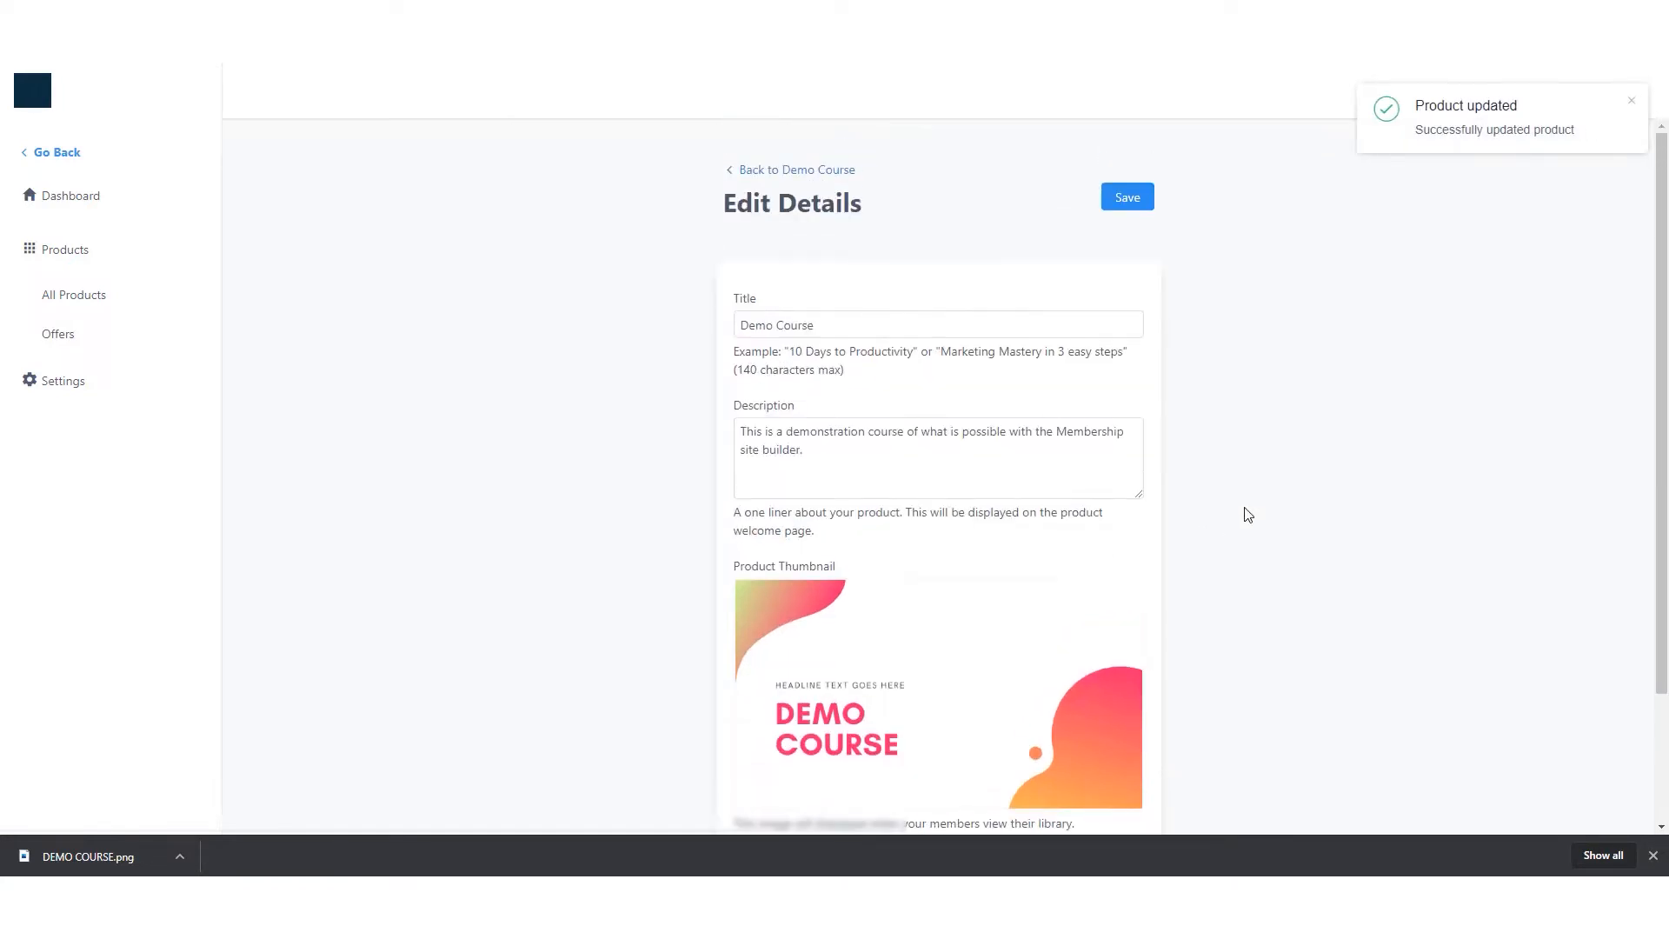
left_click(807, 173)
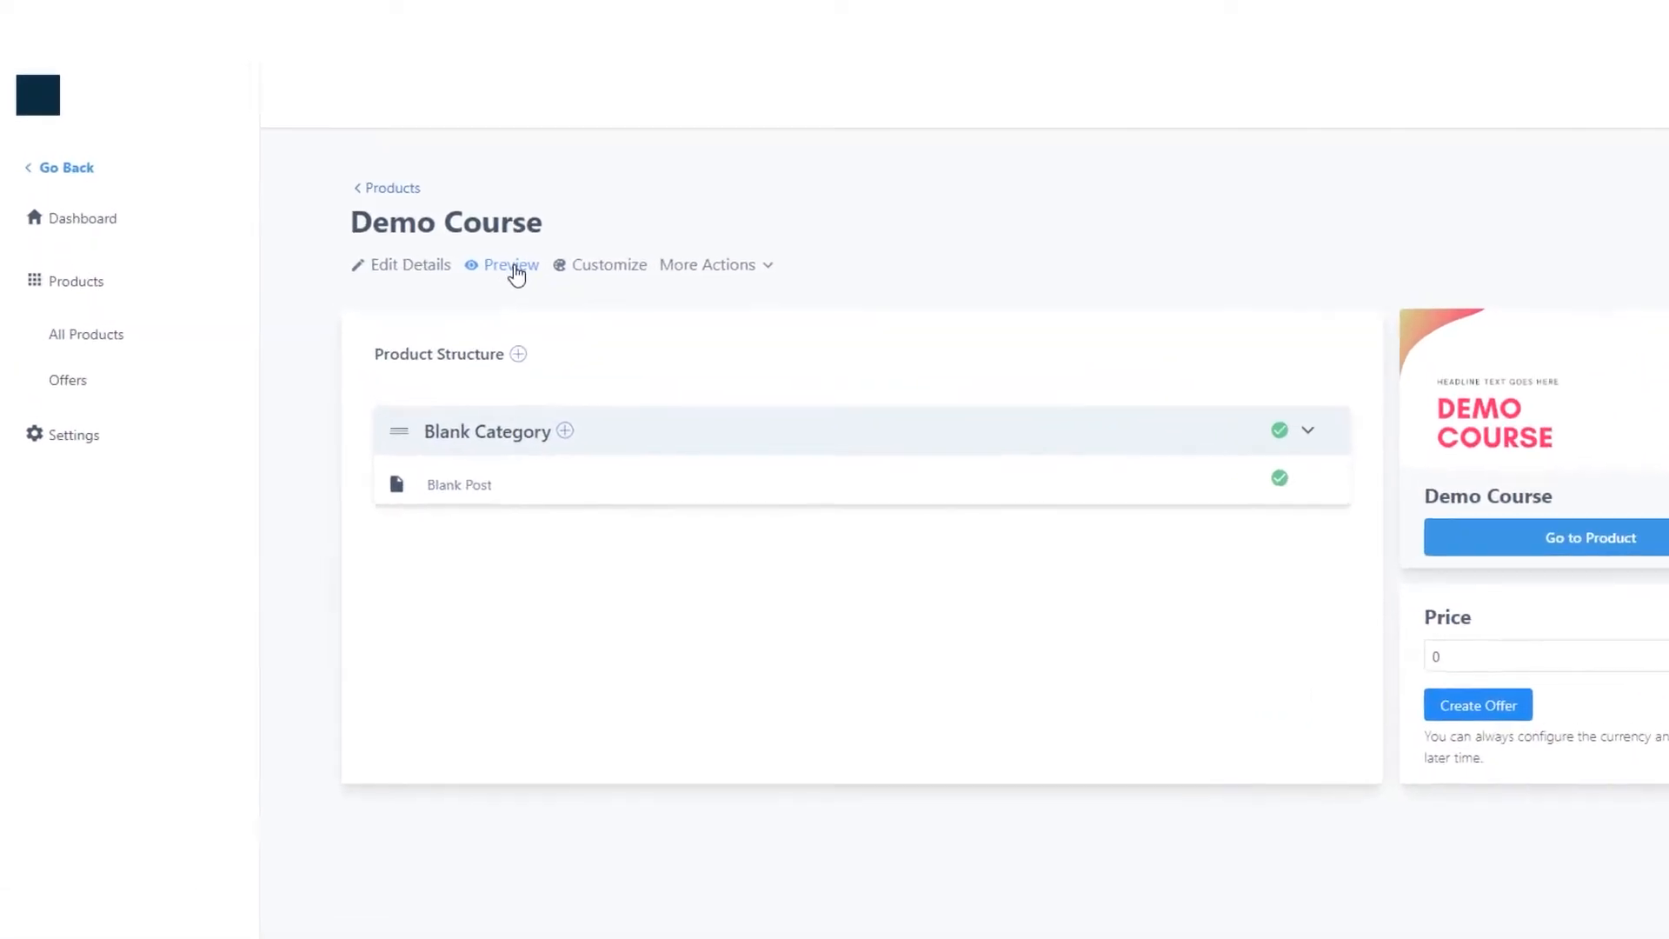
- Preview the Demo Course page, examine its title, description and account menu, then return to the product page
left_click(687, 341)
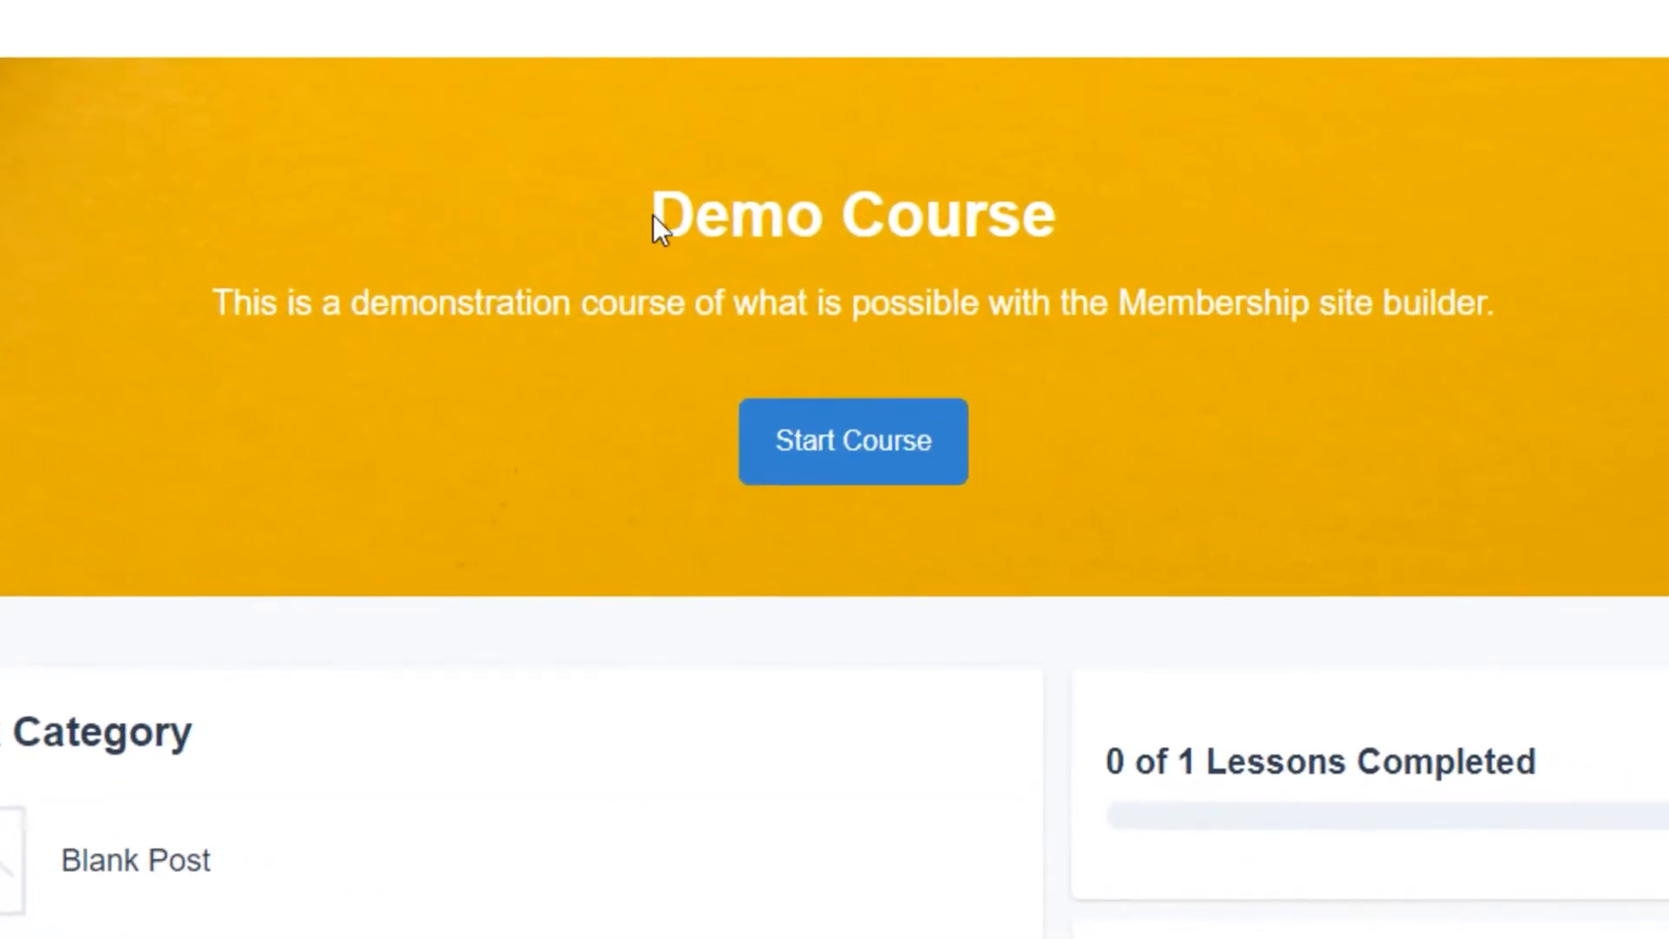
left_click_drag(640, 216, 1110, 250)
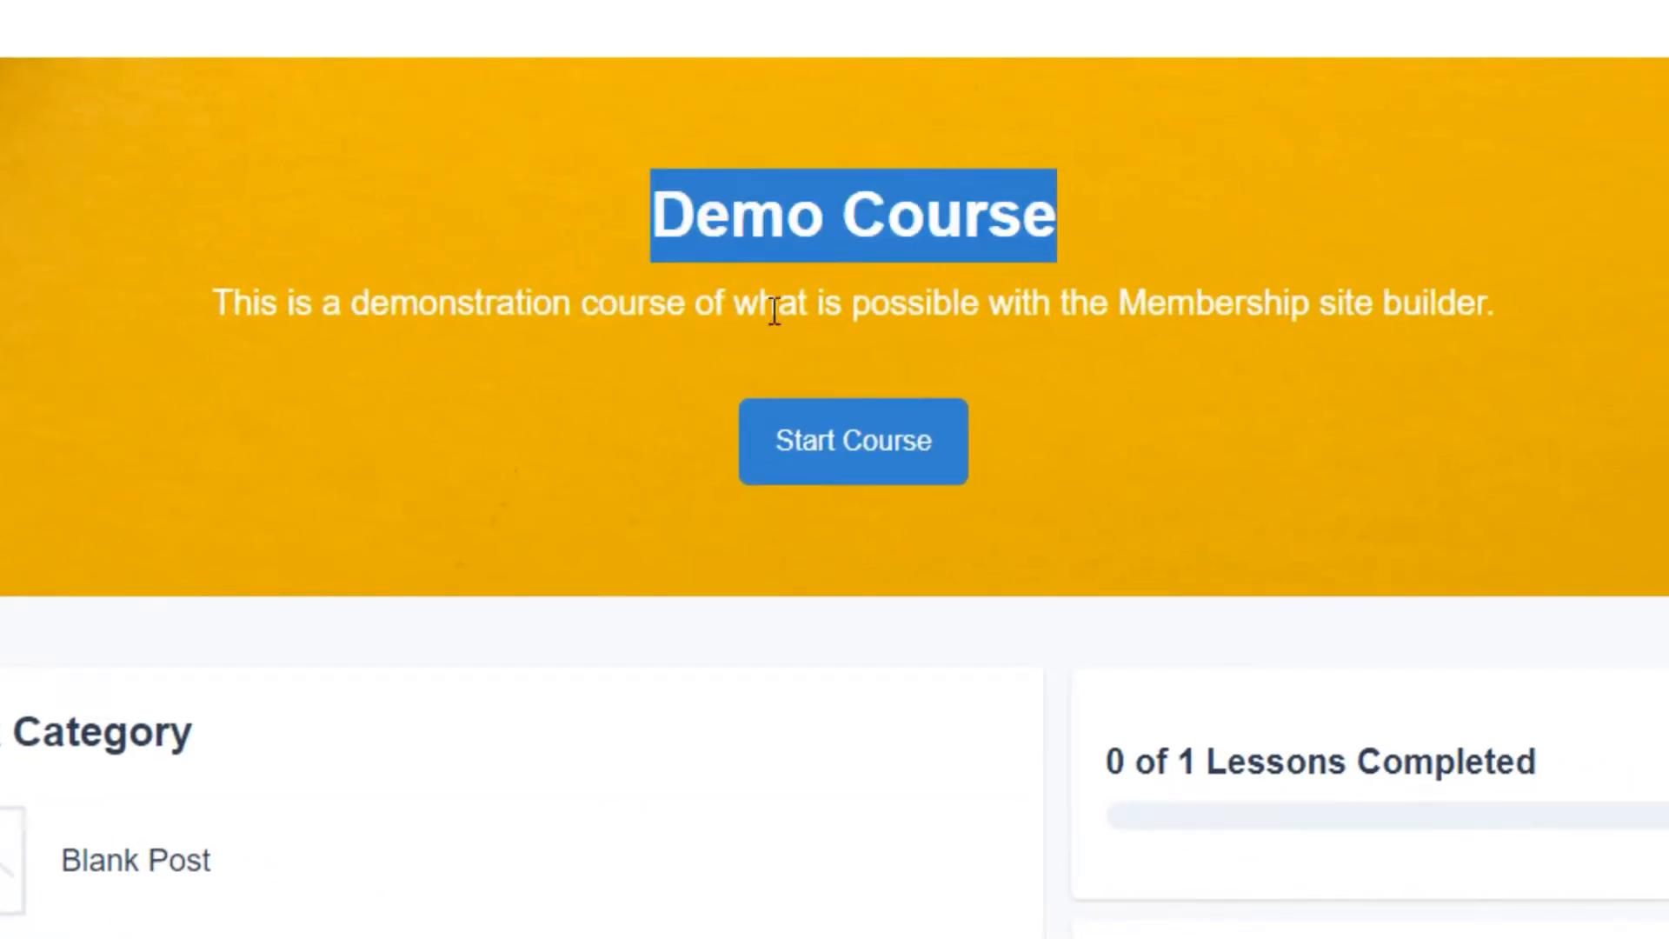
left_click_drag(157, 308, 1606, 312)
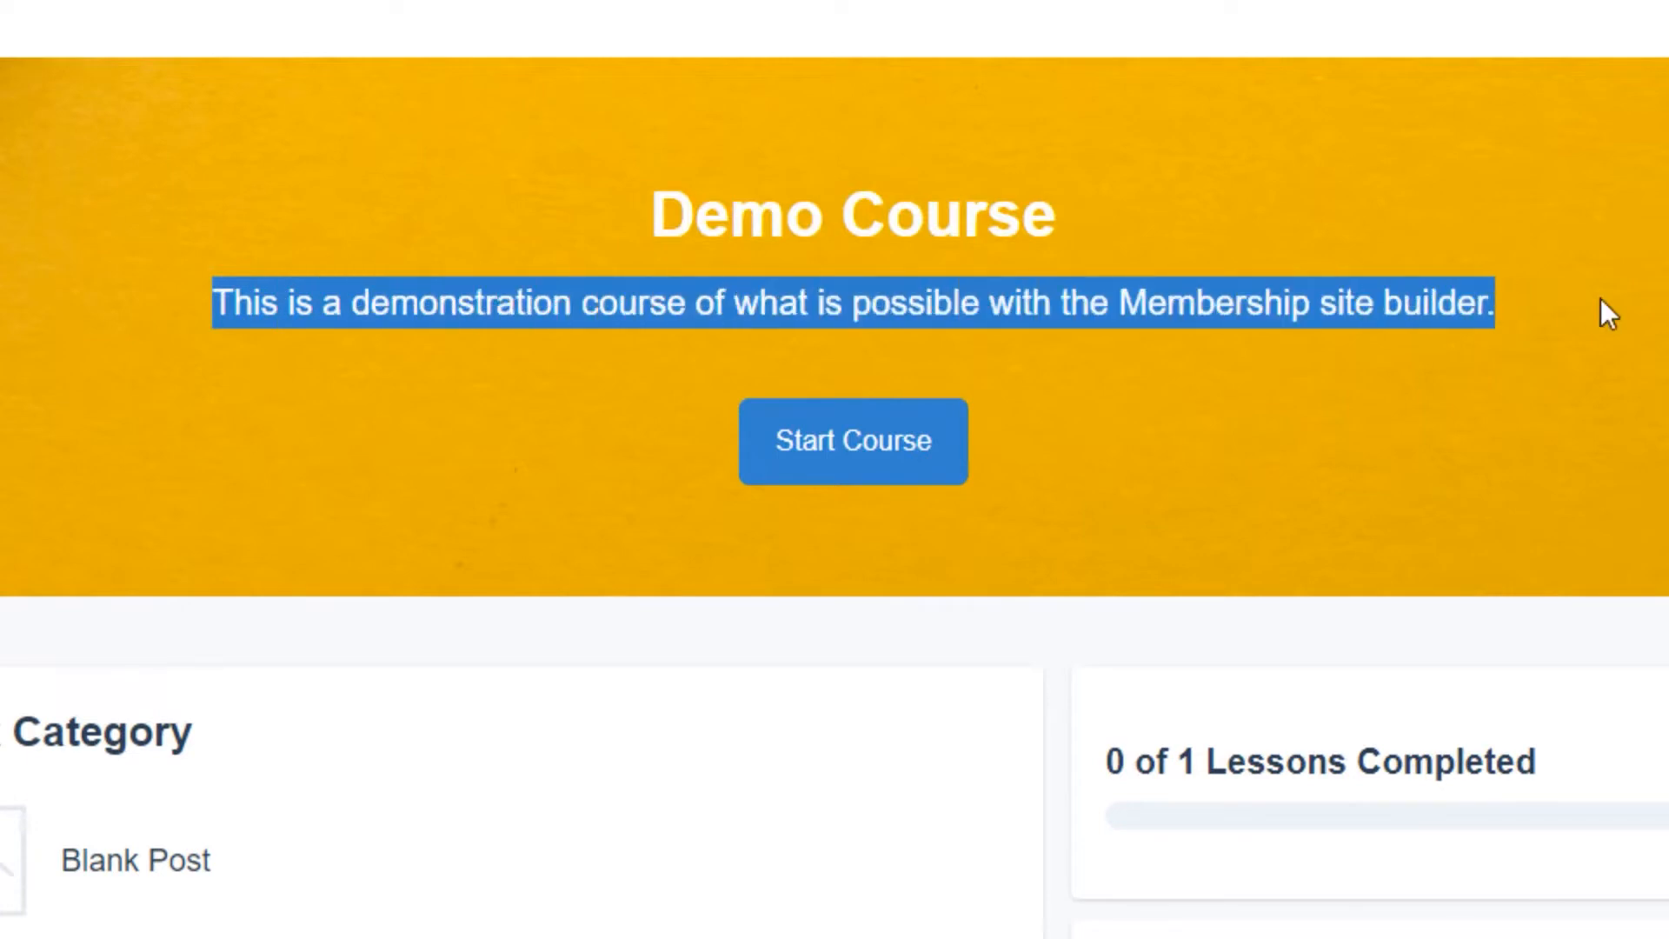
left_click(1600, 300)
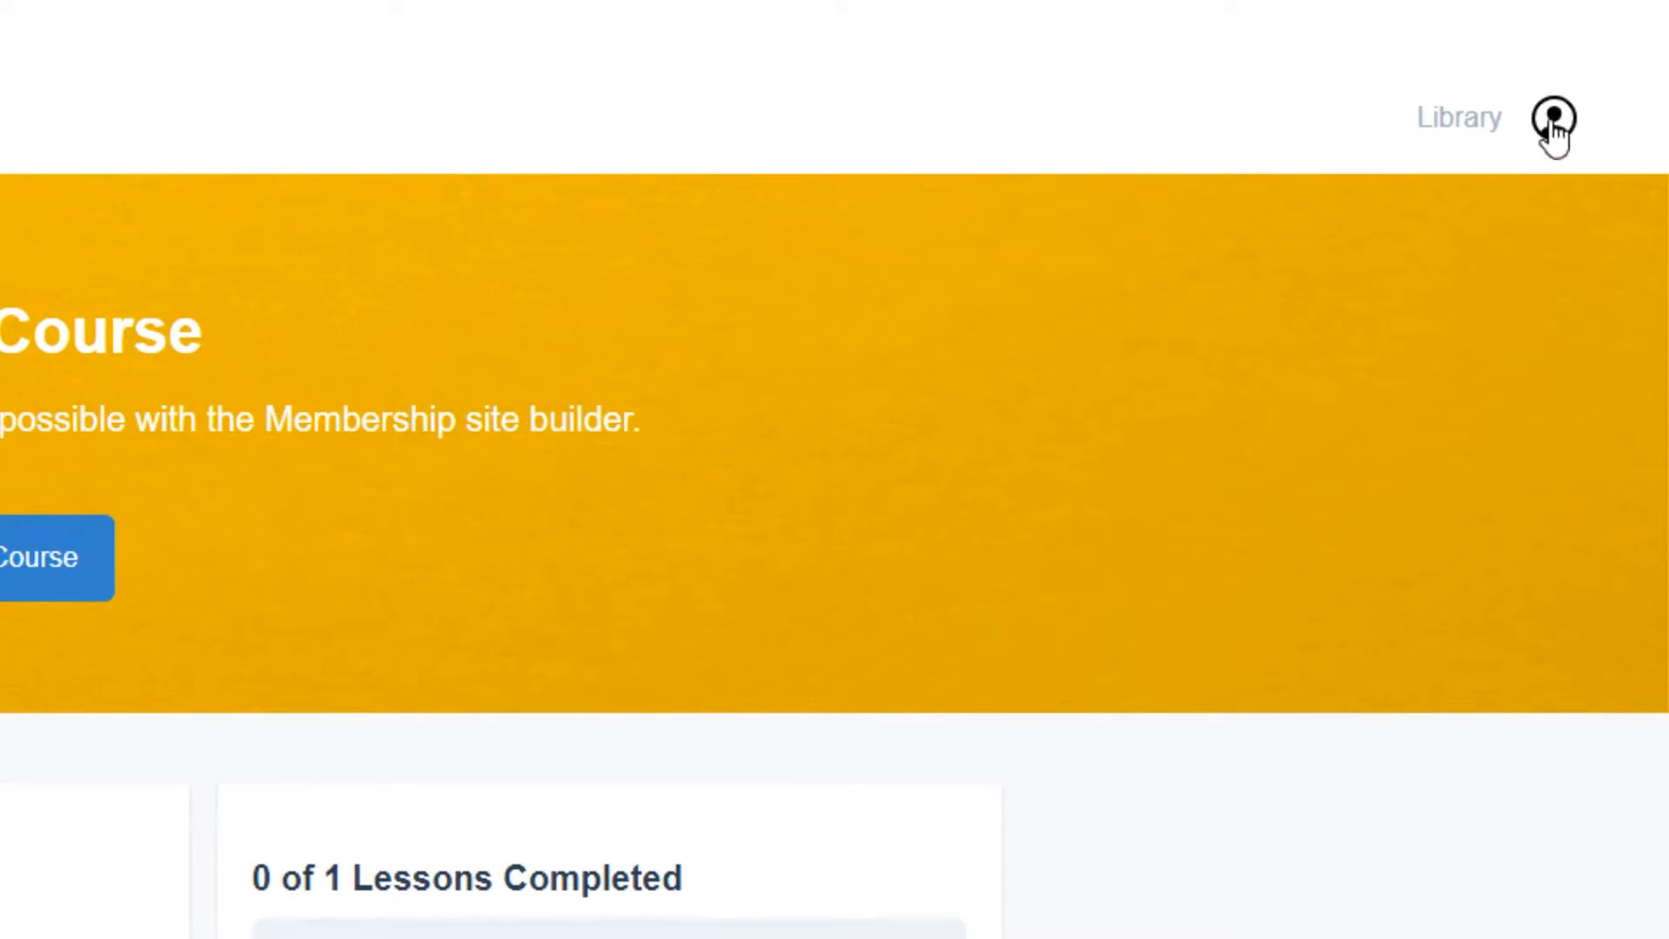
left_click(1553, 122)
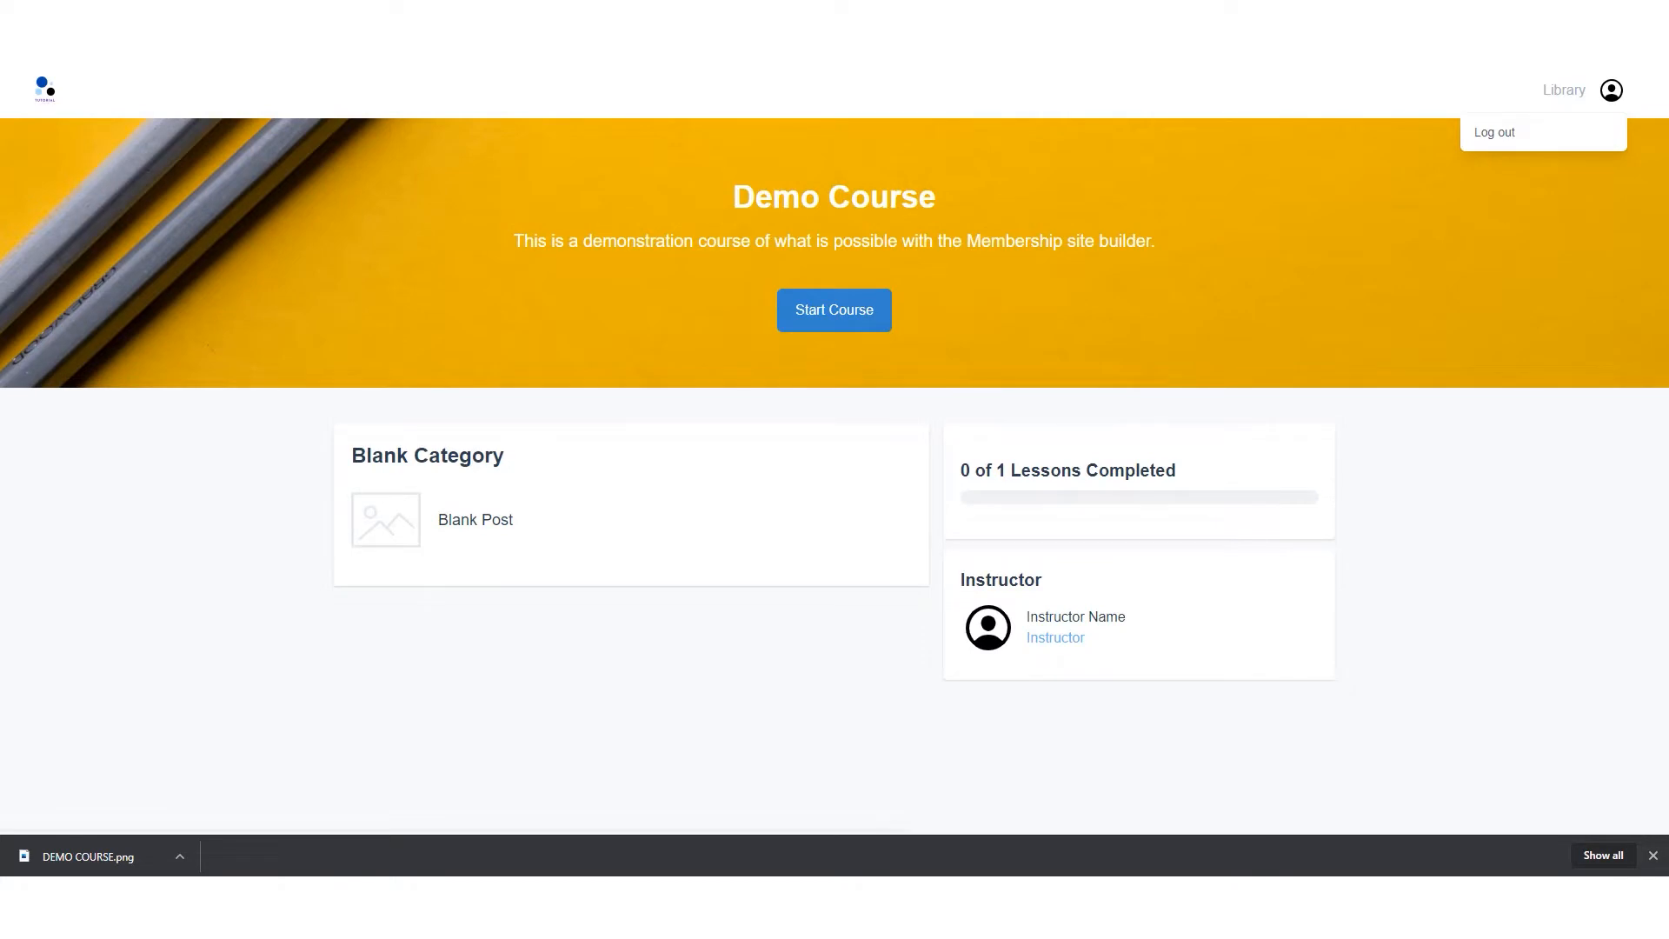
left_click(720, 11)
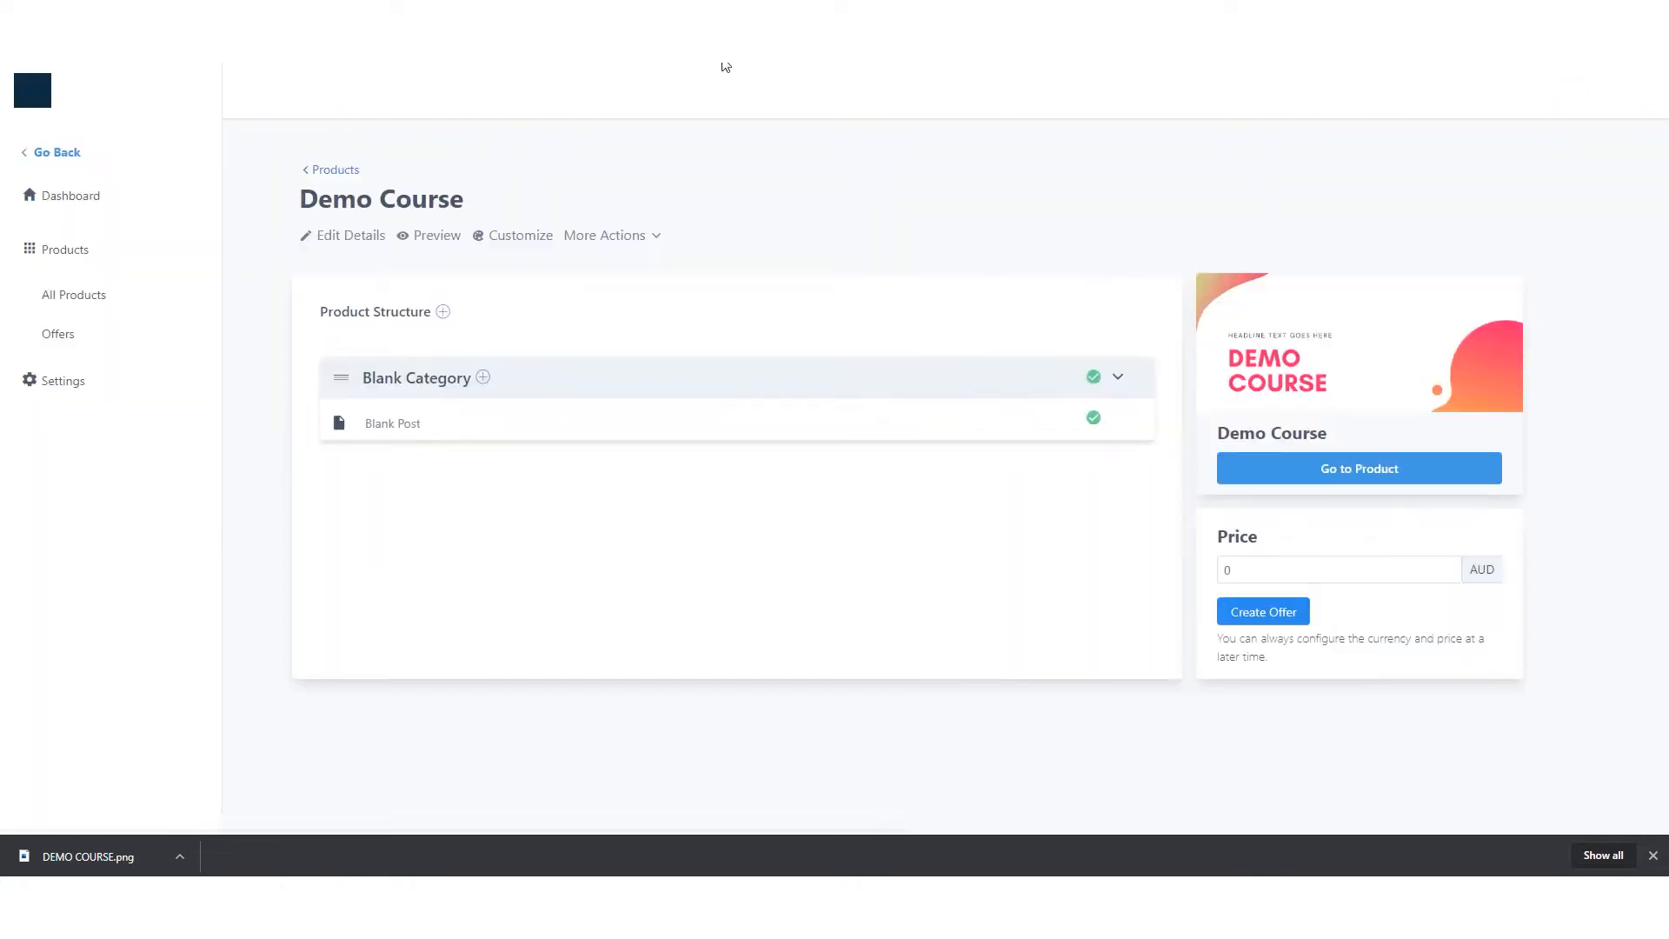
- Open the Demo Course customization editor and examine the header's logo image settings
left_click(520, 248)
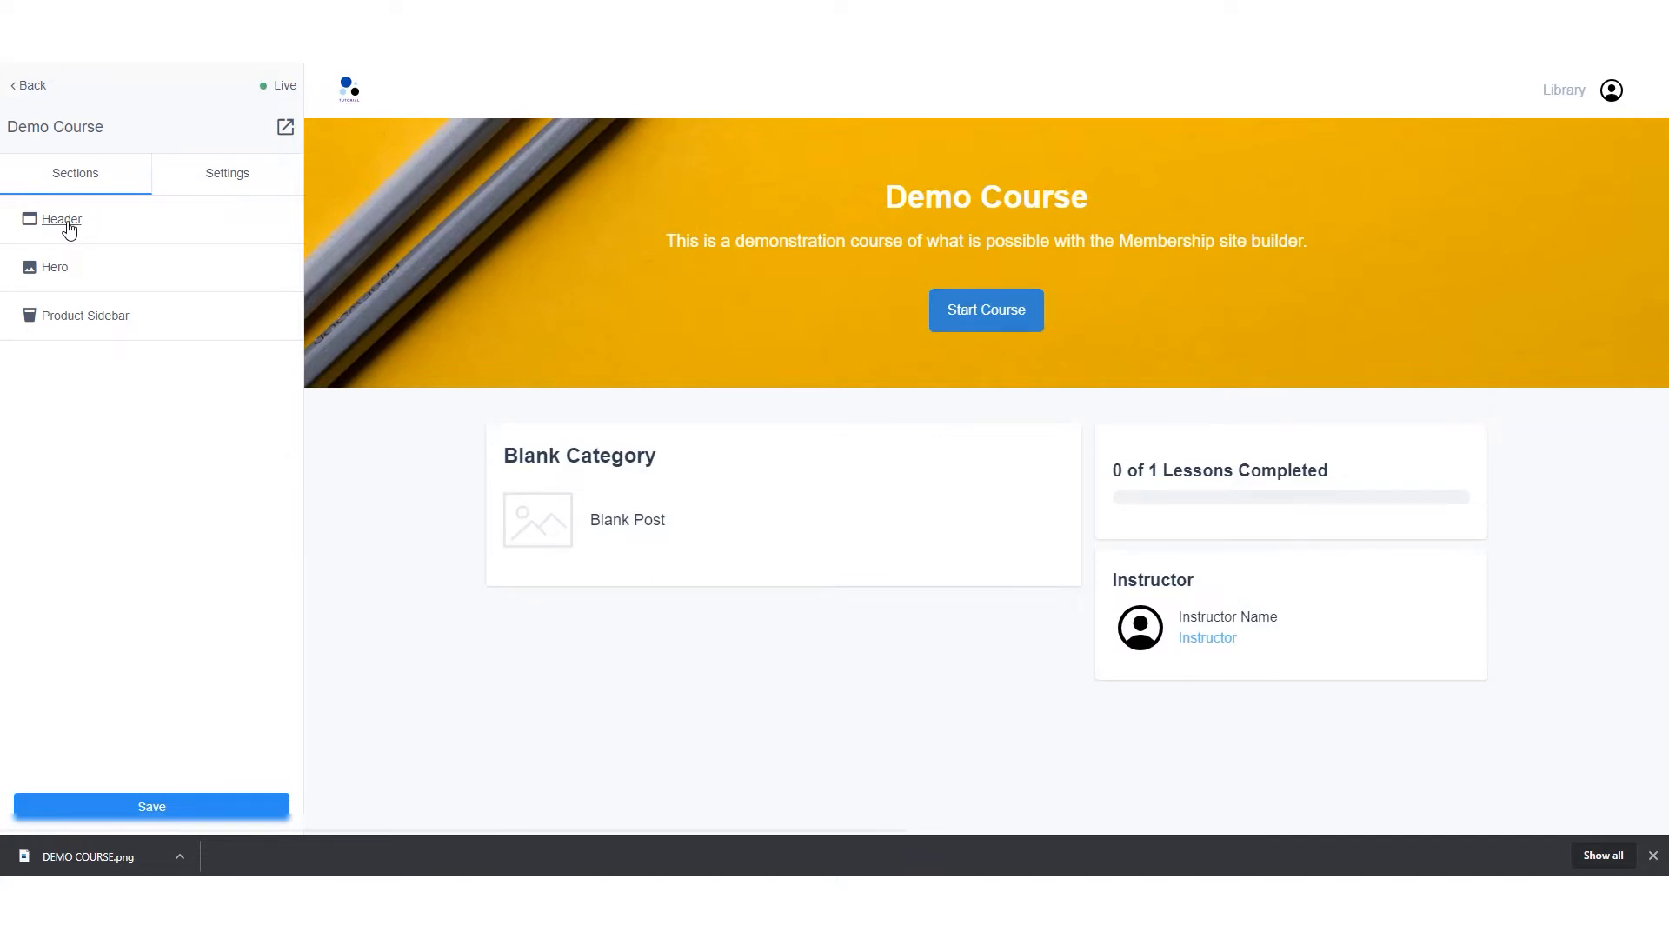
left_click(69, 229)
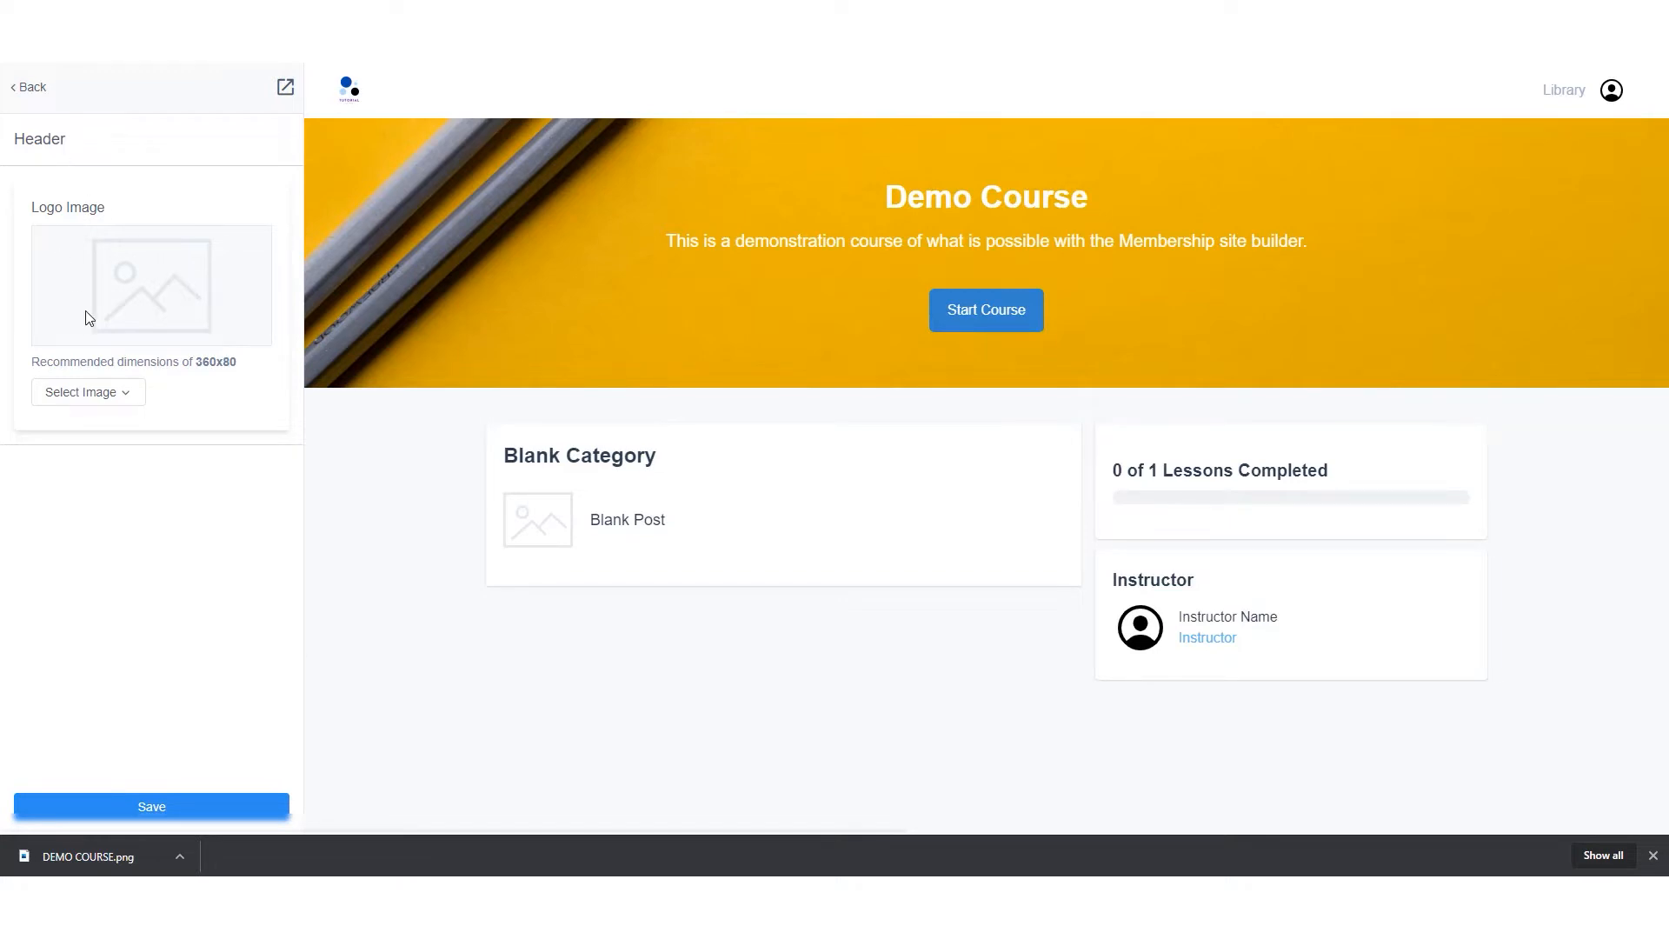
left_click(32, 89)
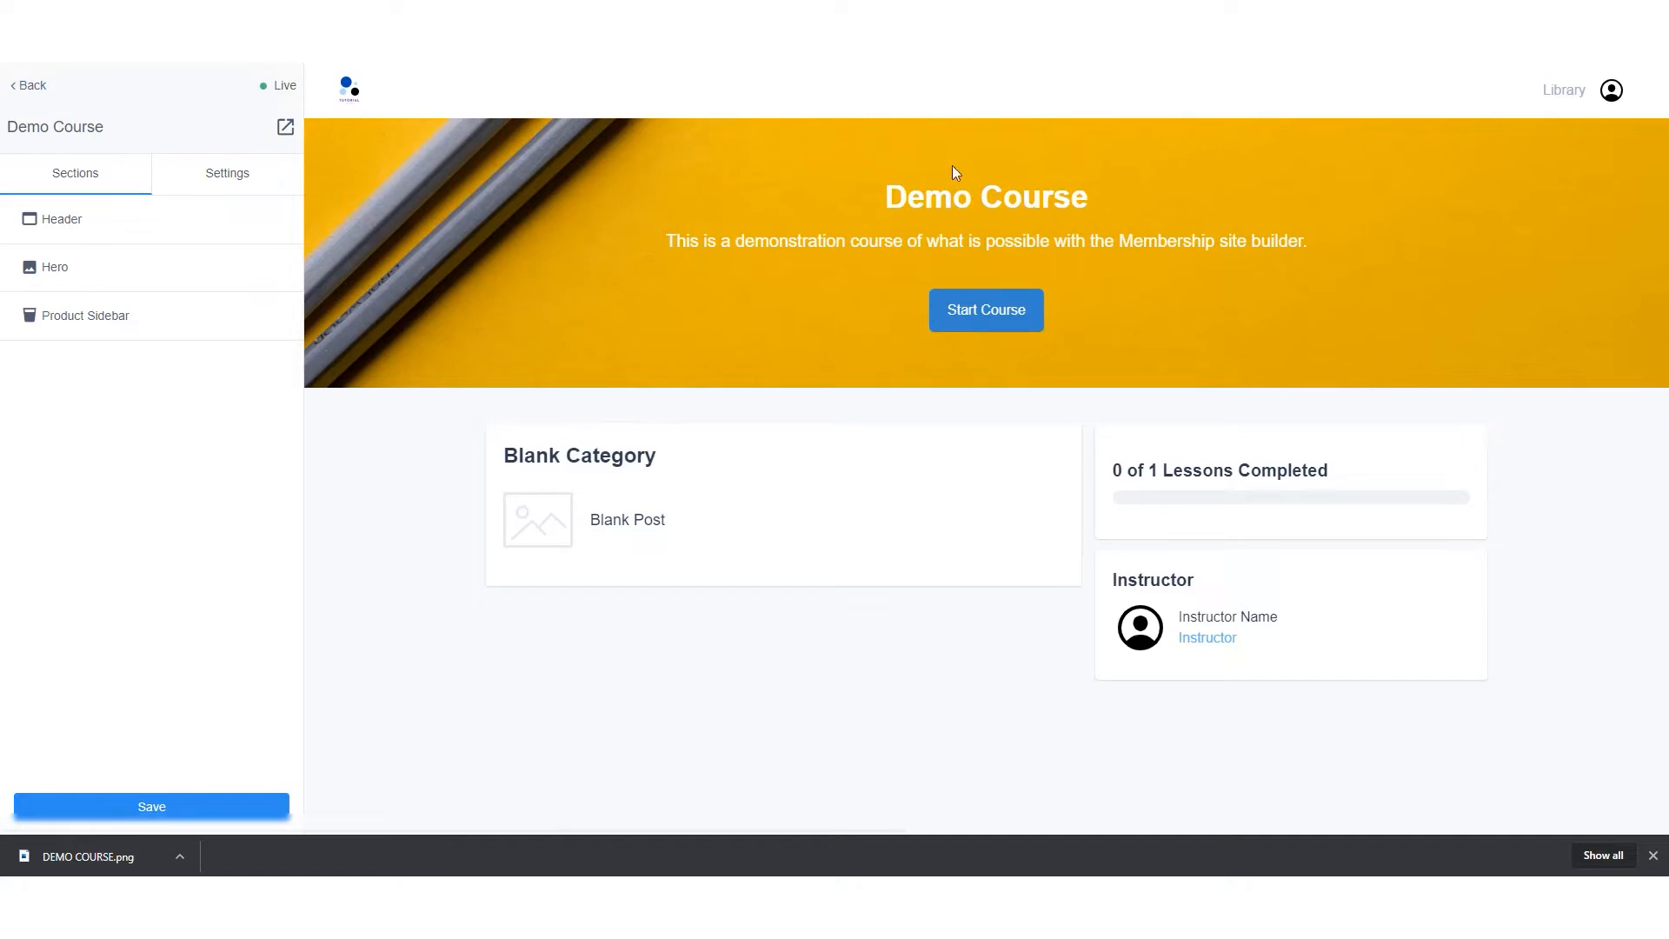
- Examine the hero section's alignment and spacing options and its recommended background image dimensions, keeping the alignment Centered
left_click(71, 269)
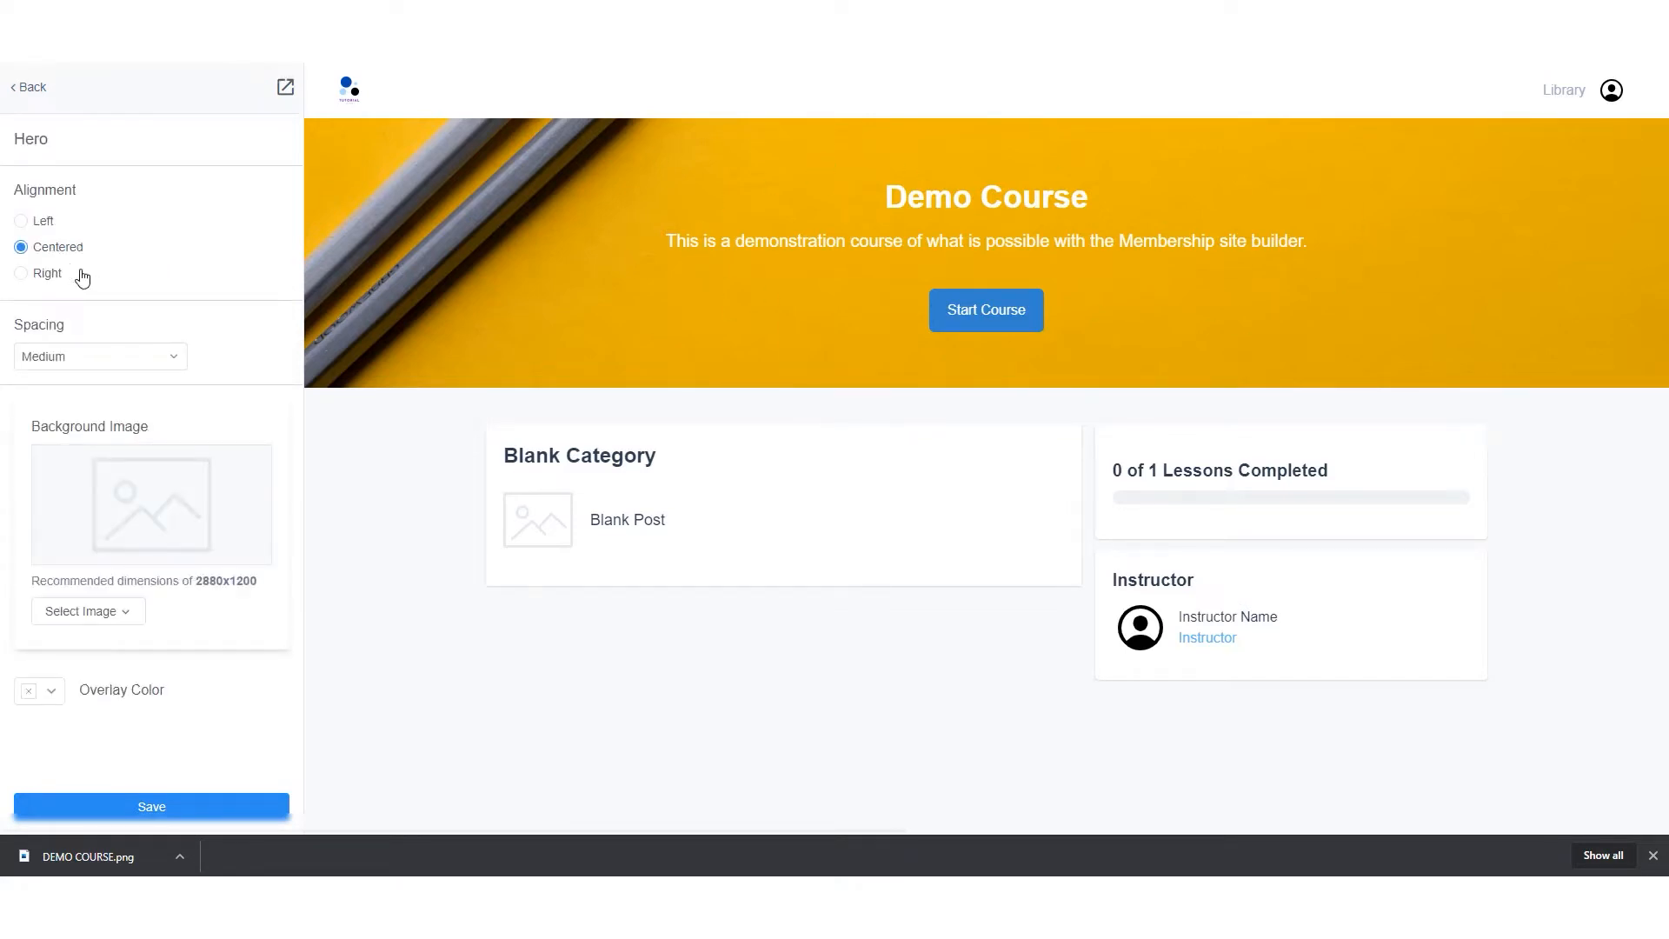
left_click(43, 222)
left_click(49, 250)
left_click(106, 357)
left_click(106, 357)
left_click_drag(194, 580, 259, 583)
left_click(259, 586)
- Try a cyan overlay colour, rgba(45,235,240,1), on the hero section, then clear it and save
left_click(50, 696)
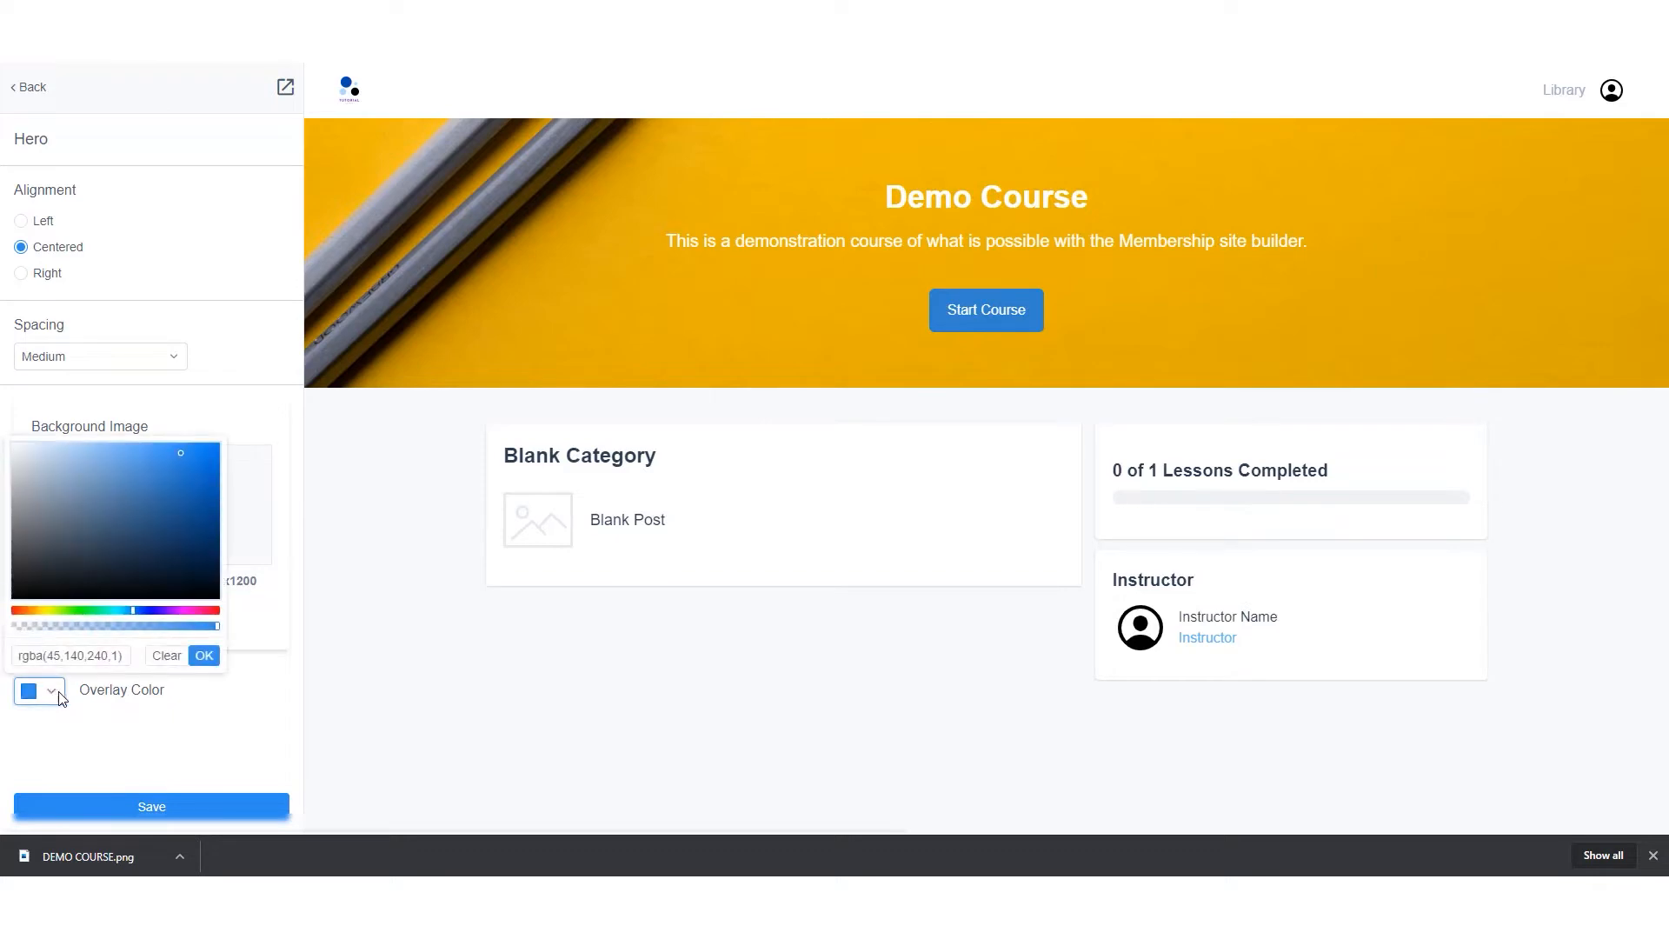
left_click(119, 611)
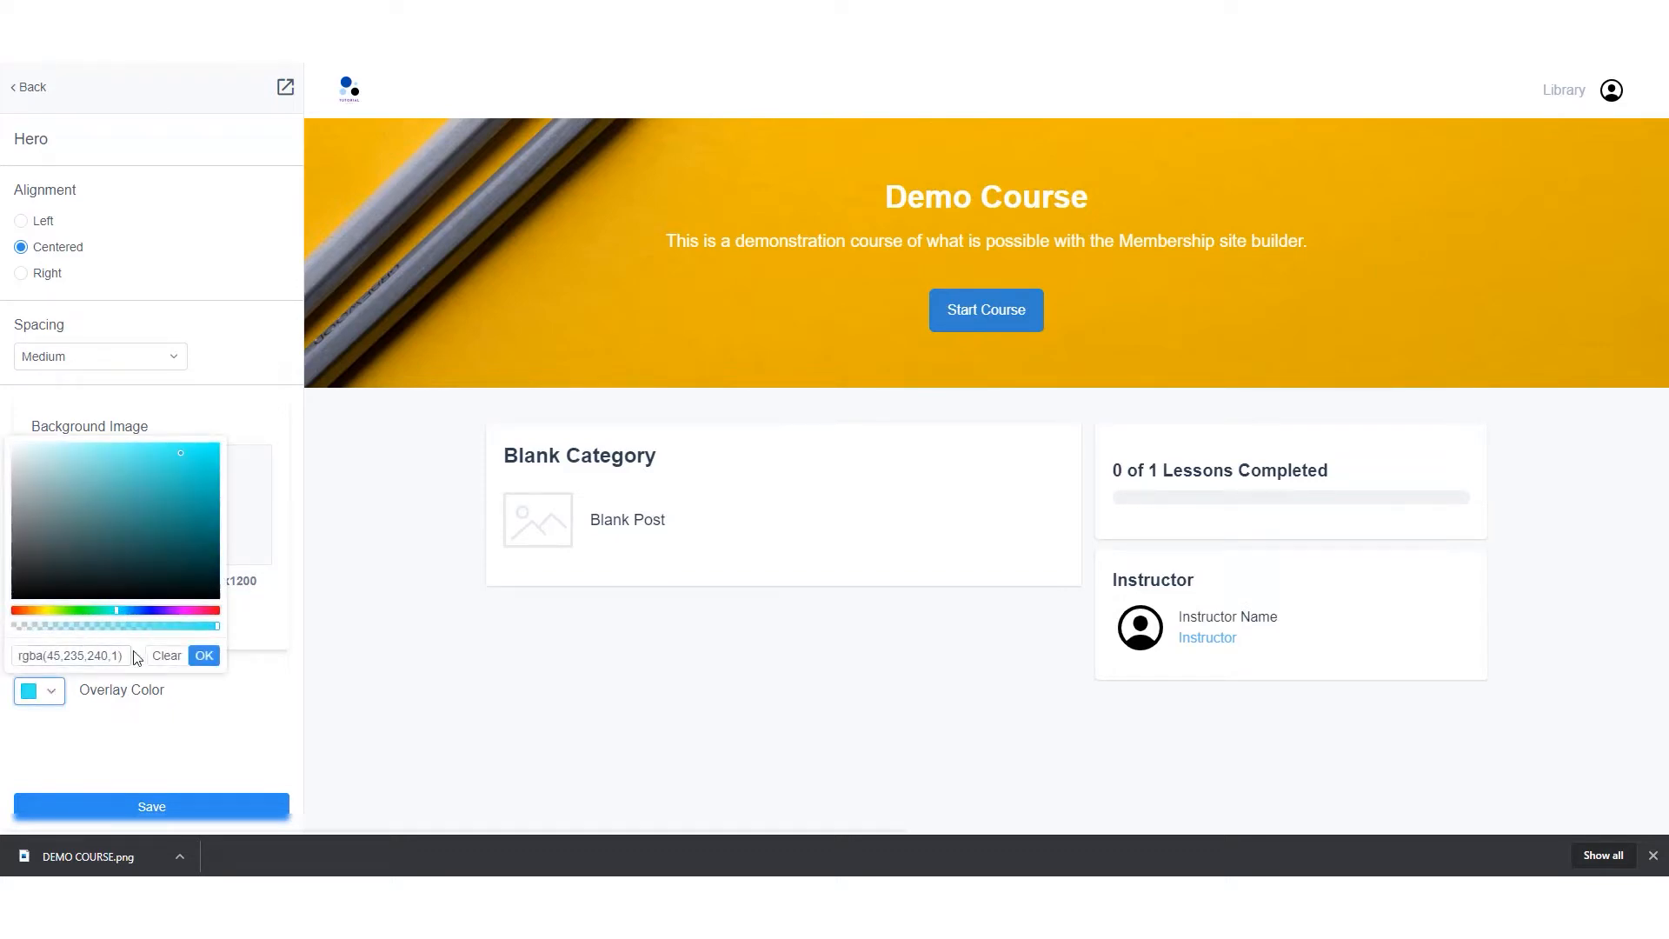
left_click(165, 659)
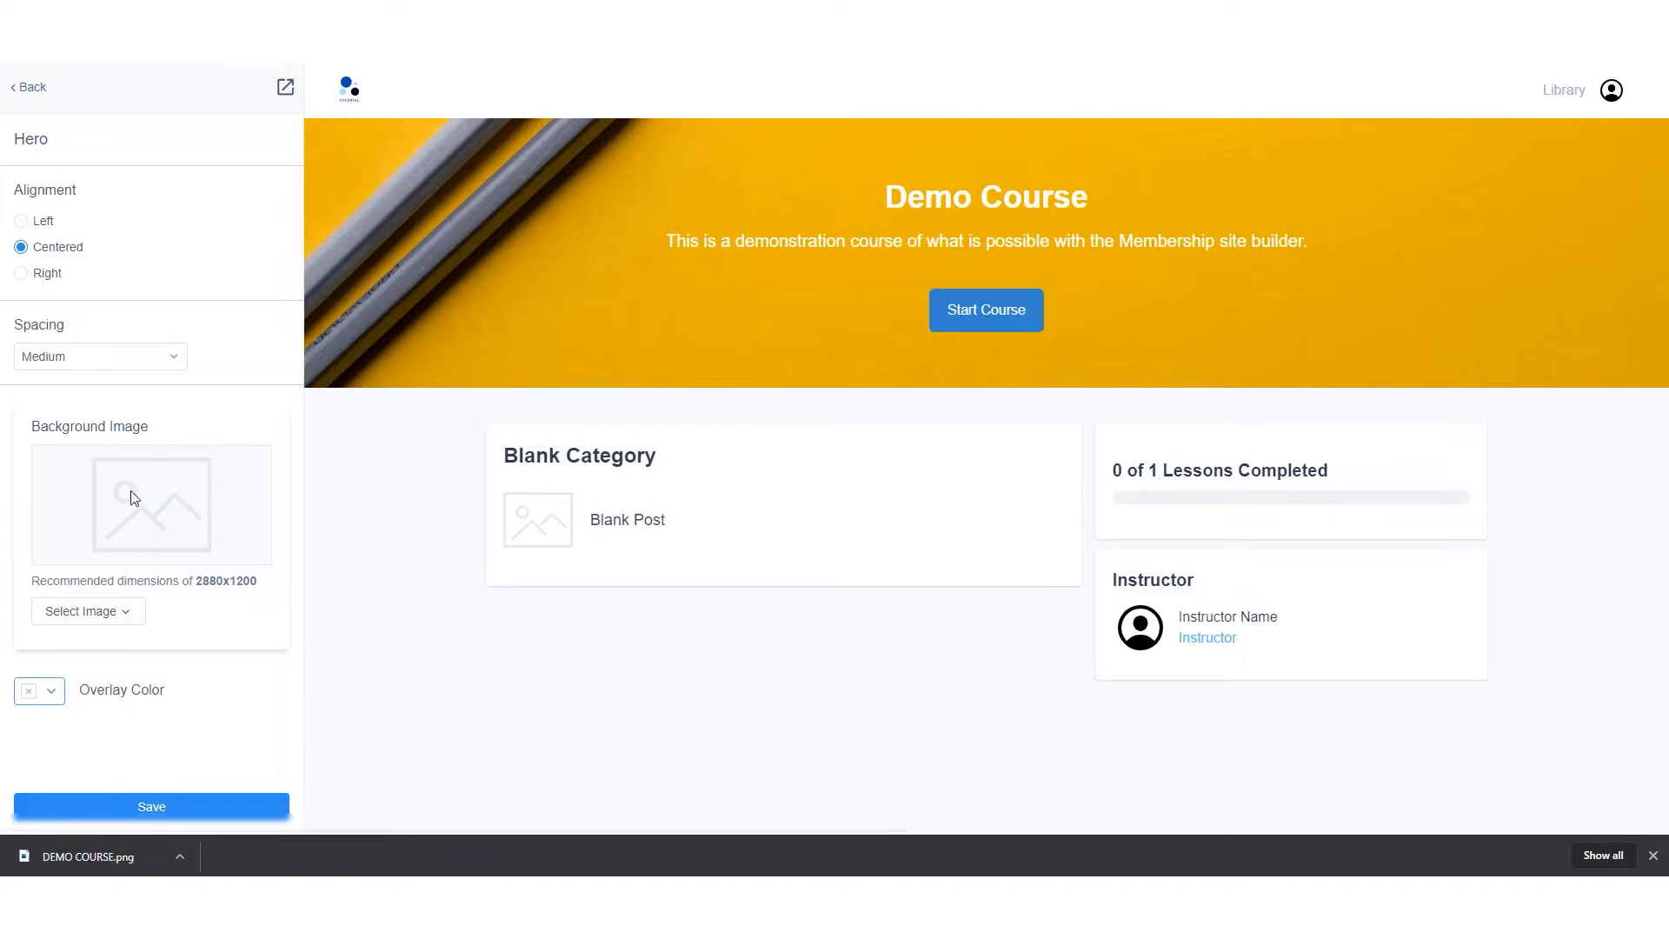
left_click(212, 807)
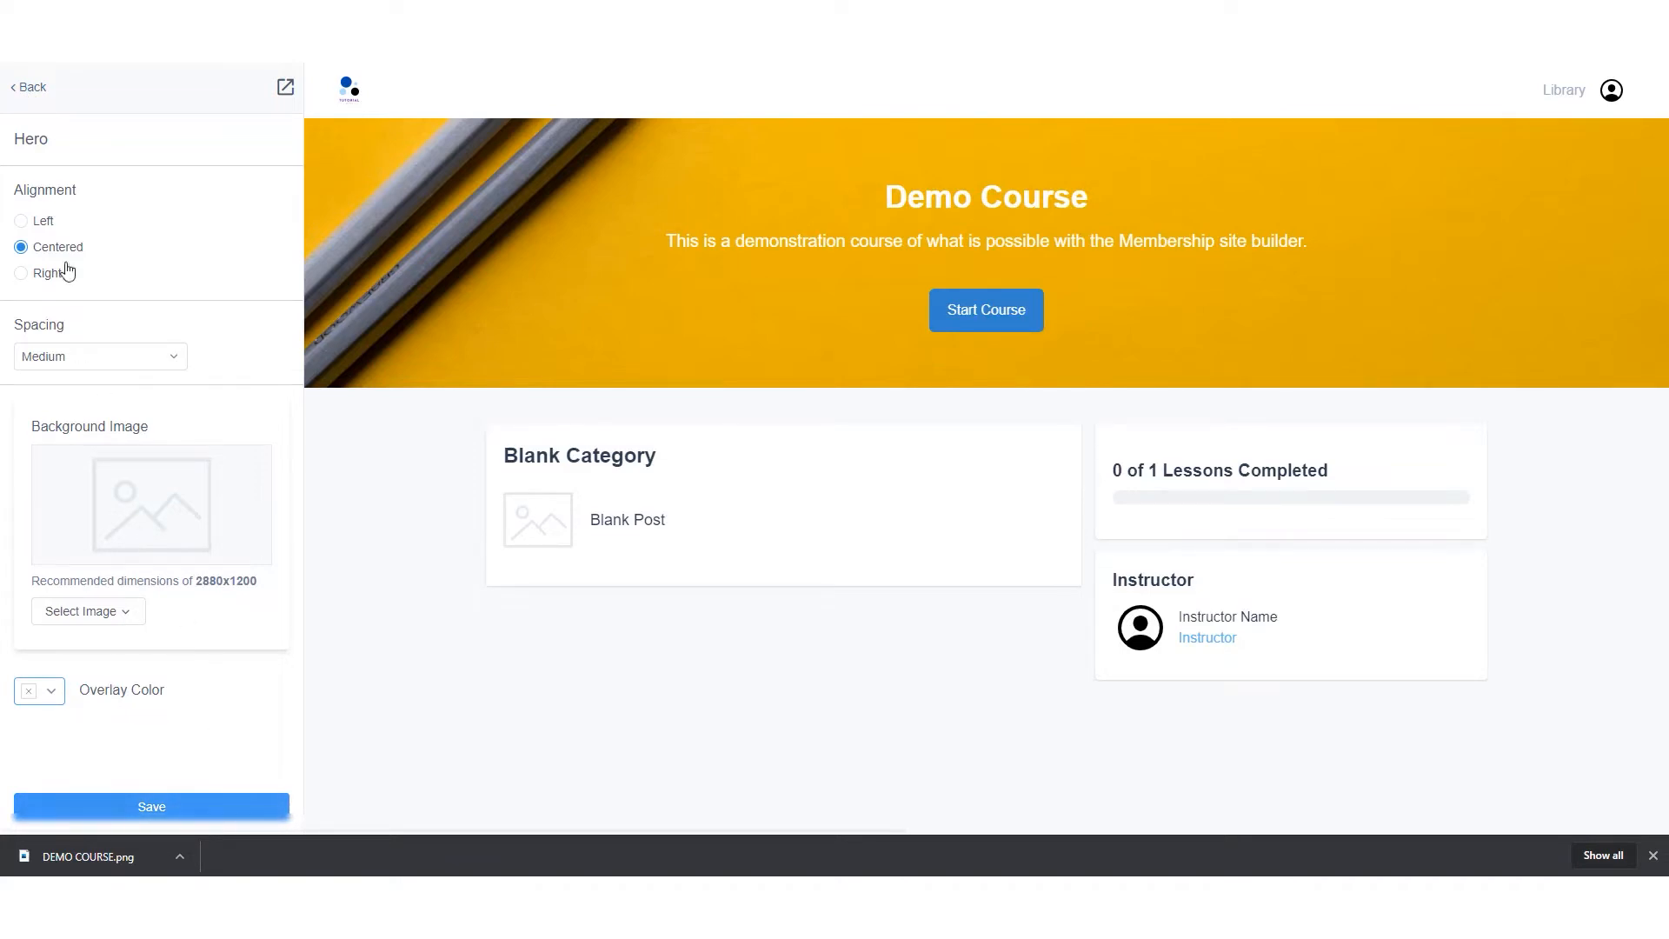
left_click(29, 89)
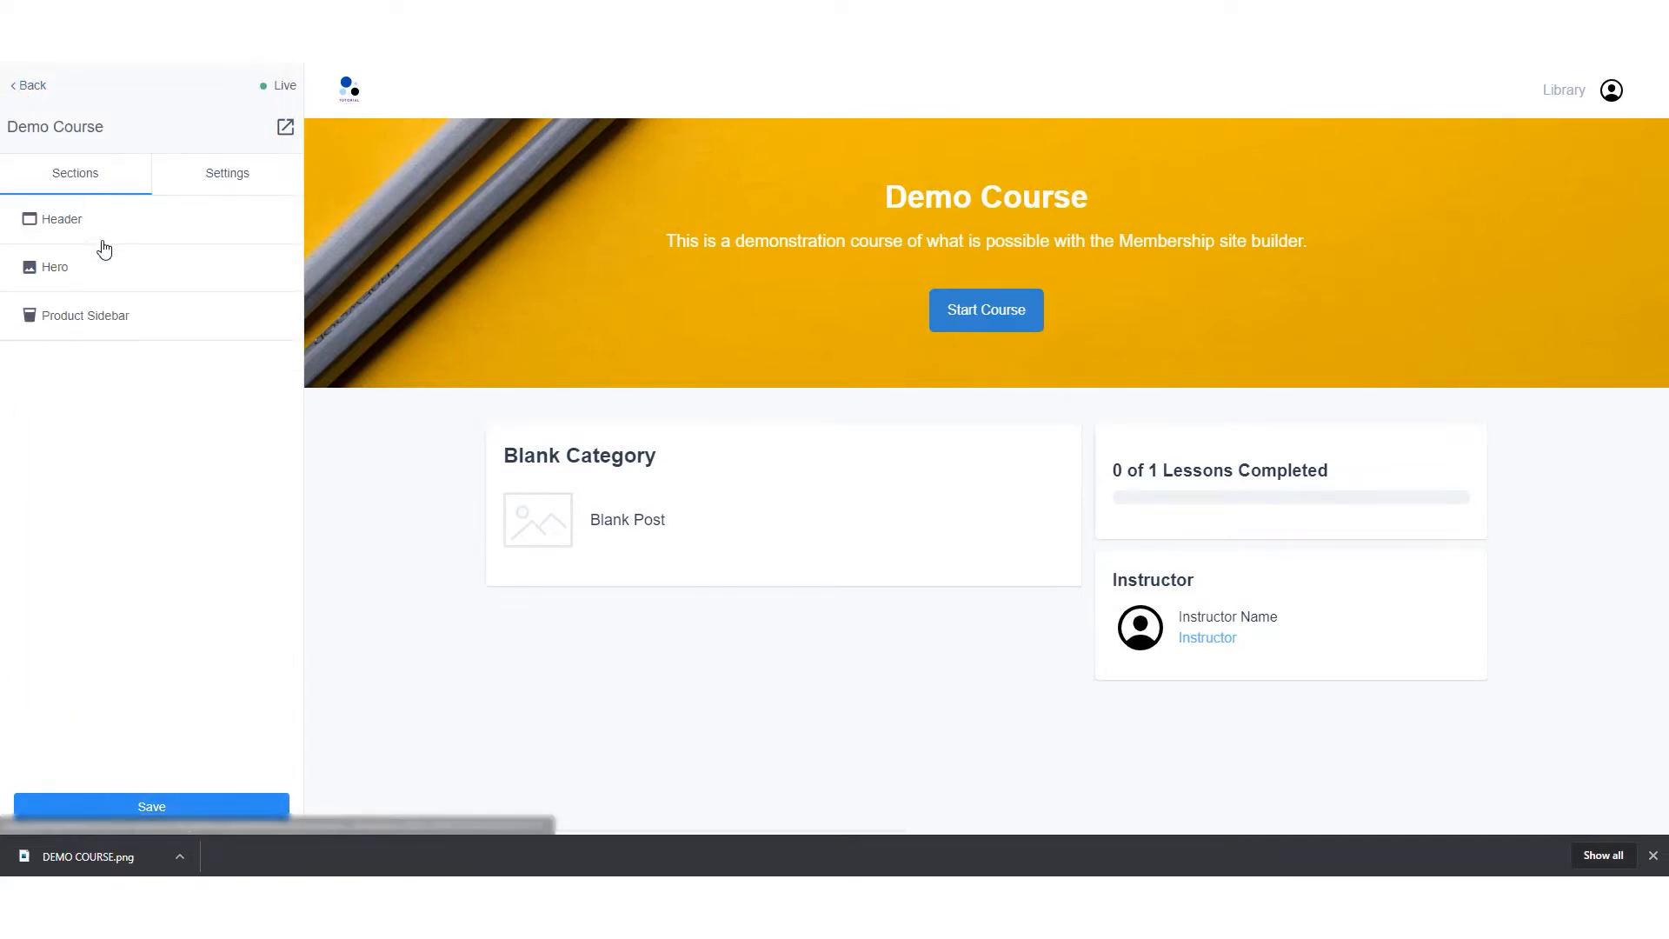
- Open the product sidebar's instructor settings and examine the heading and the recommended headshot dimensions
left_click(119, 320)
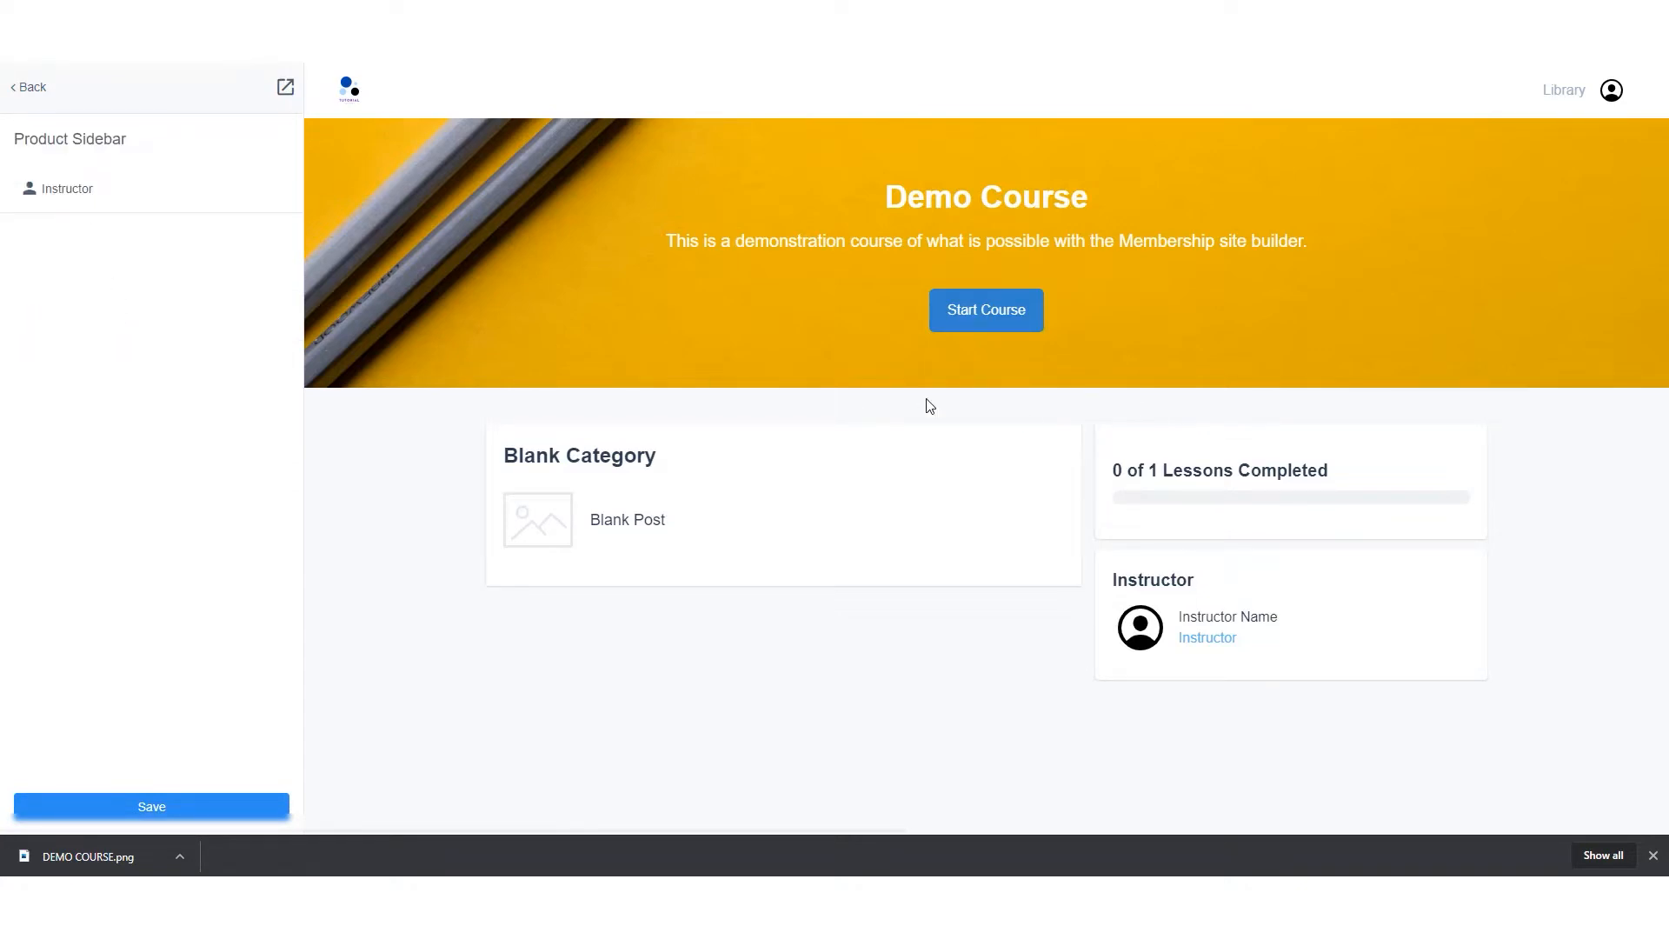
left_click(74, 193)
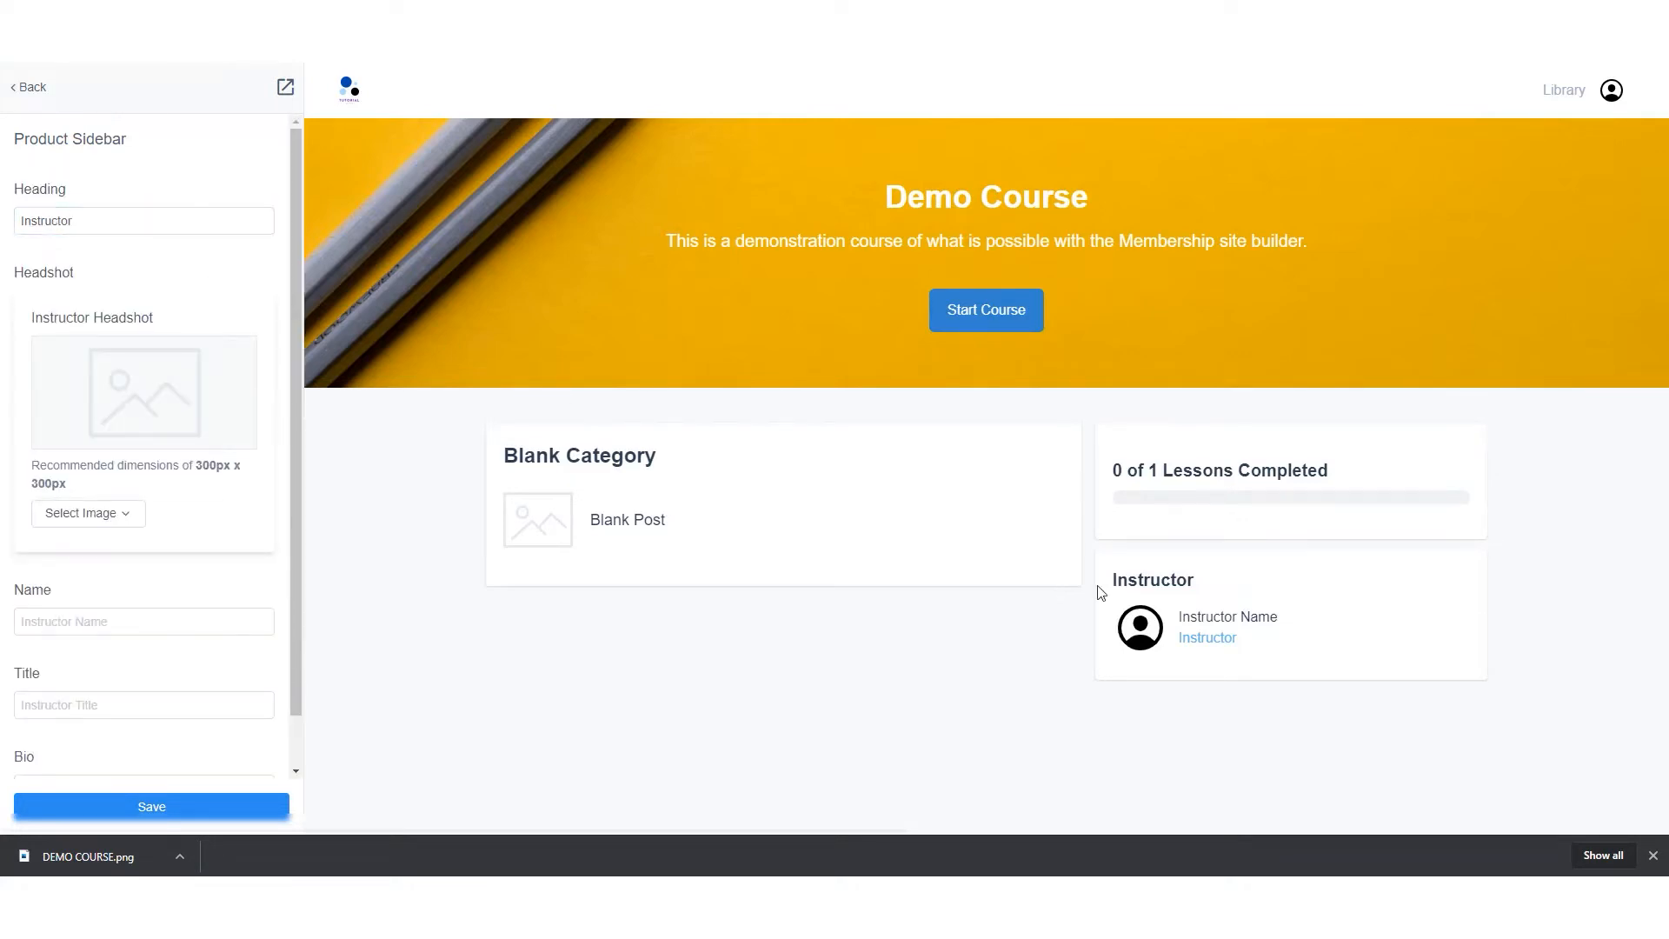
left_click(87, 221)
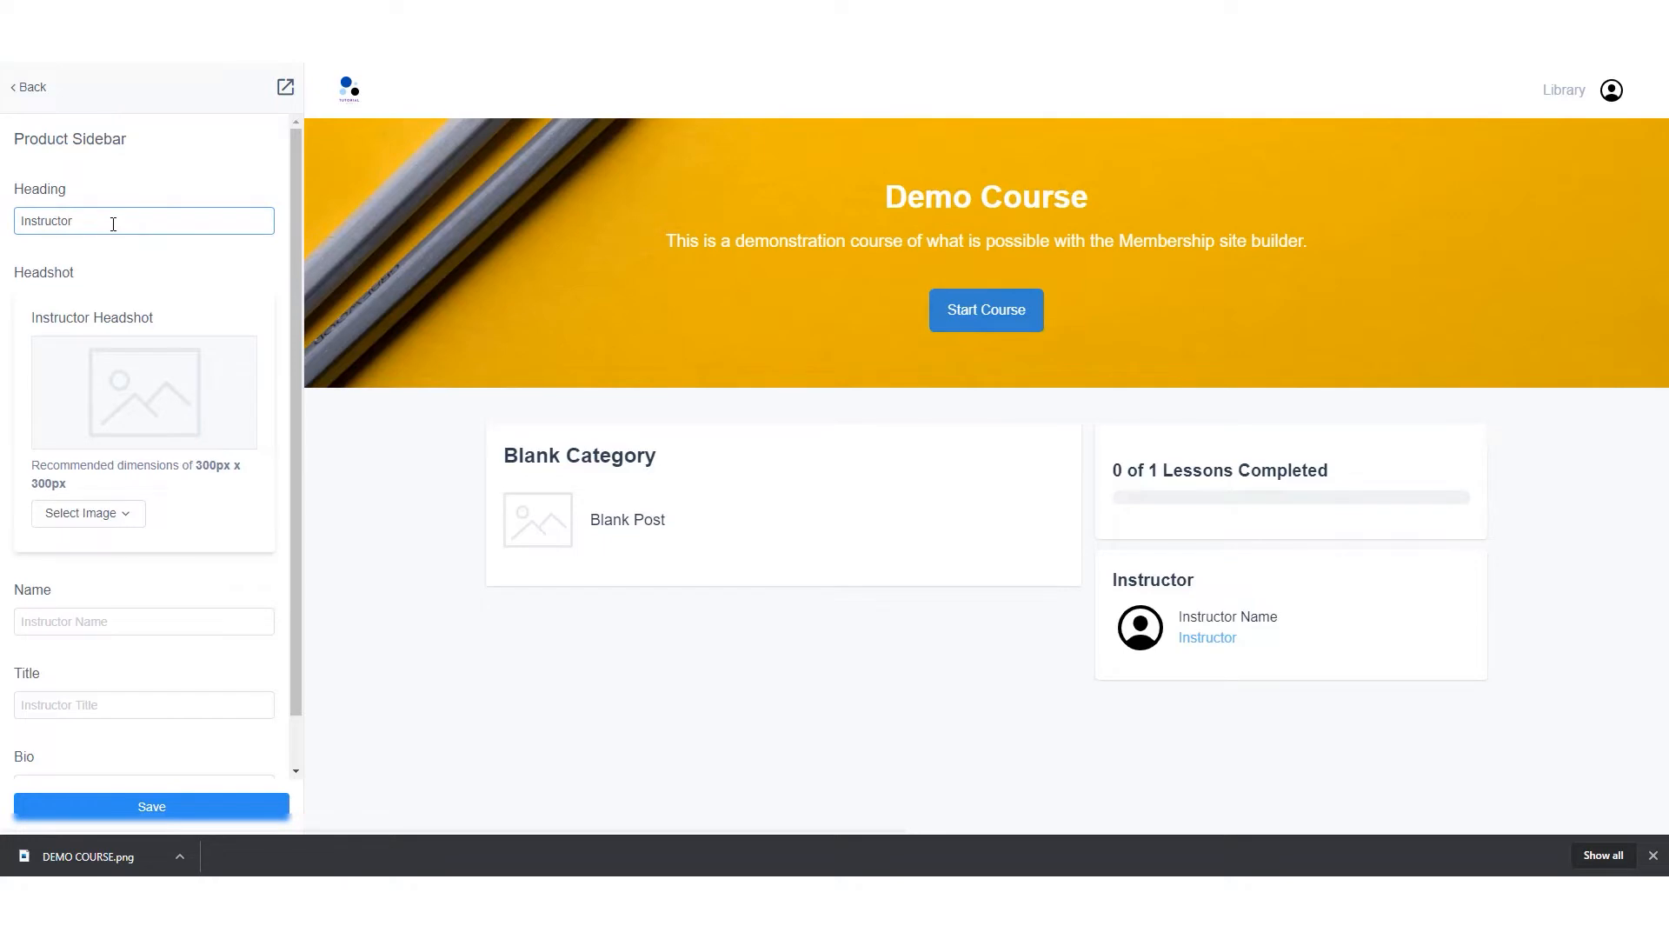
left_click_drag(113, 224, 19, 223)
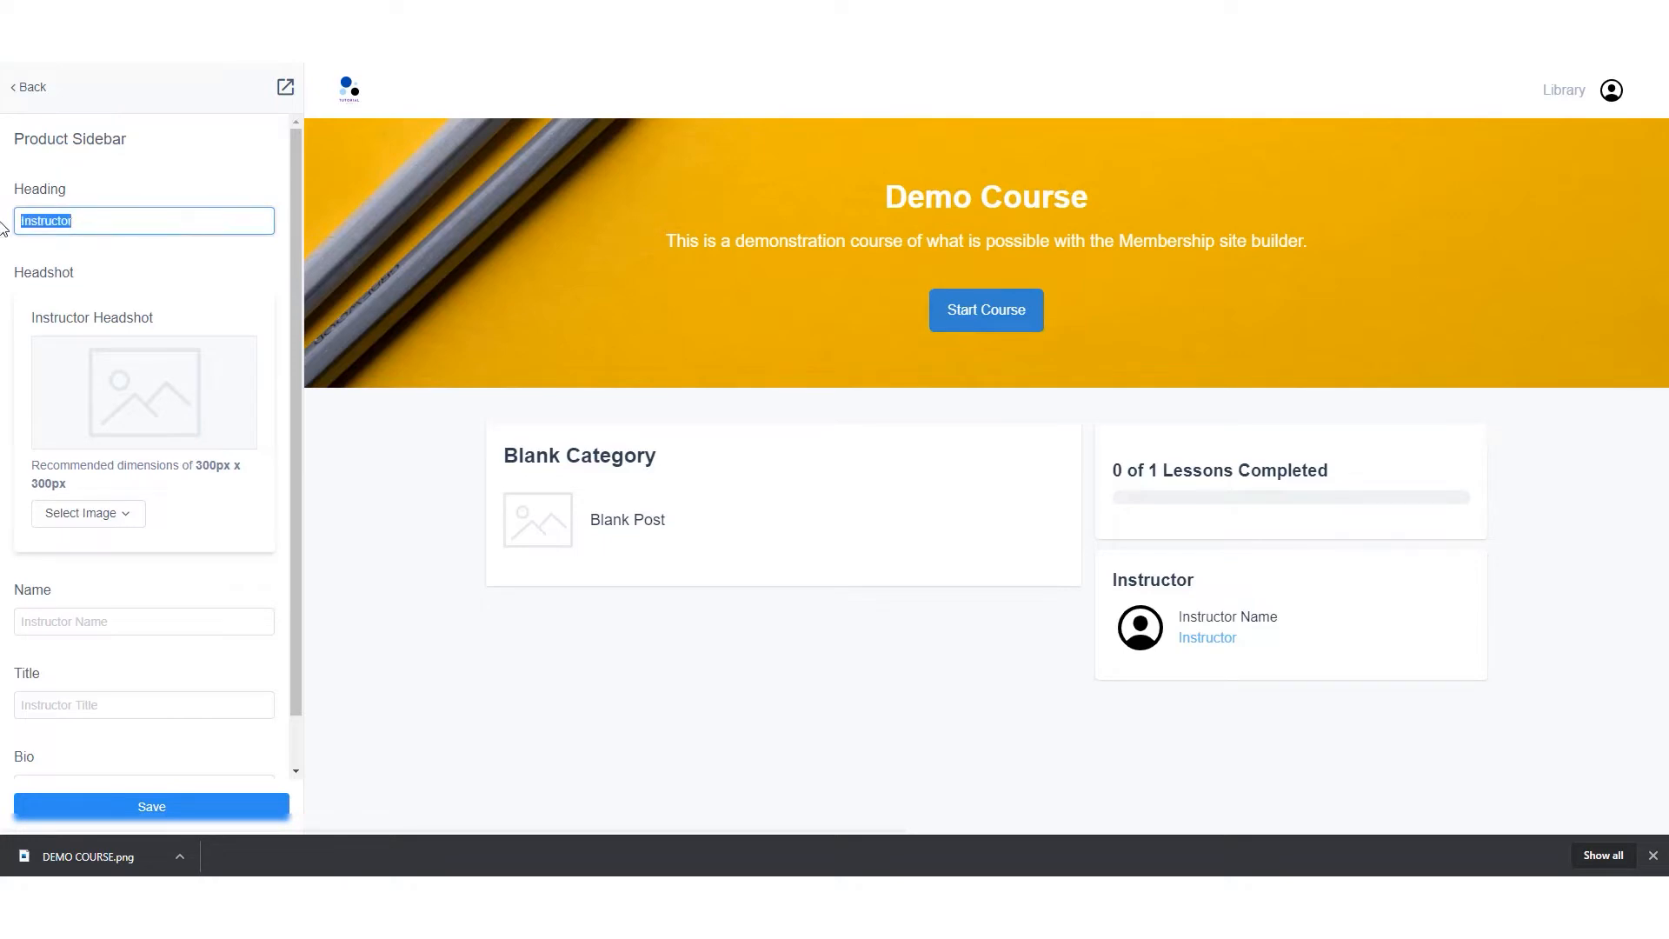
left_click(89, 221)
left_click_drag(193, 466, 232, 467)
left_click(192, 484)
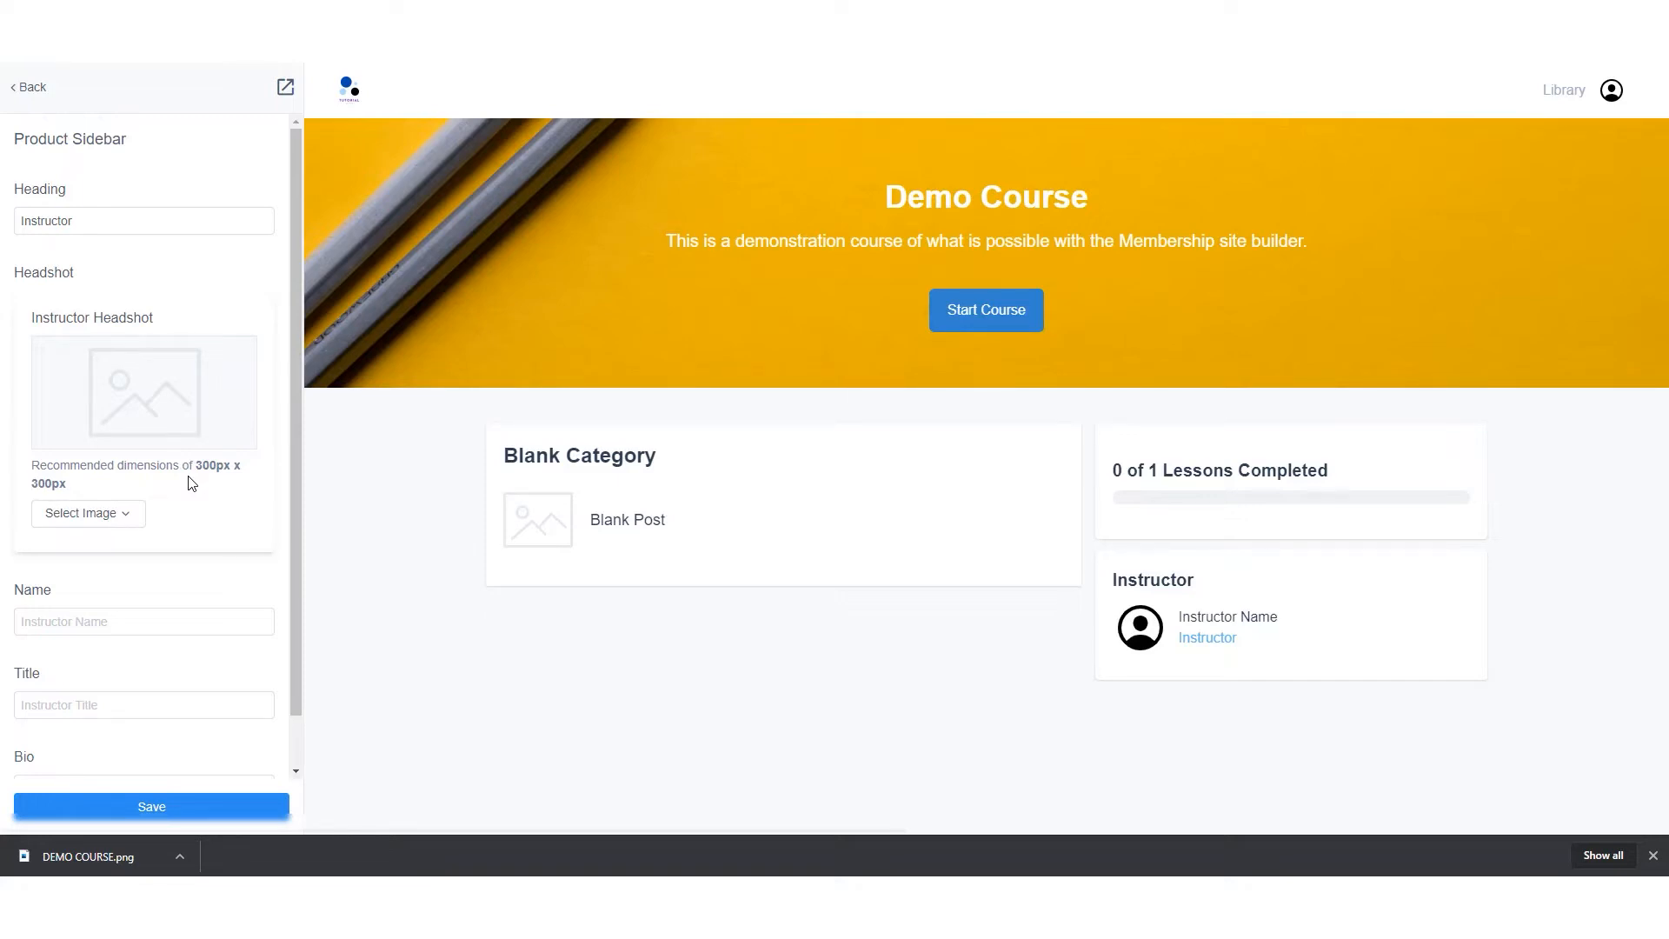
- Enter "Instructor Name", the title "Demo Title of Instructor" and the bio "This is where the bio appears for the instructor.", then save
left_click(153, 623)
scroll(153, 619, "down", 1)
left_click(136, 651)
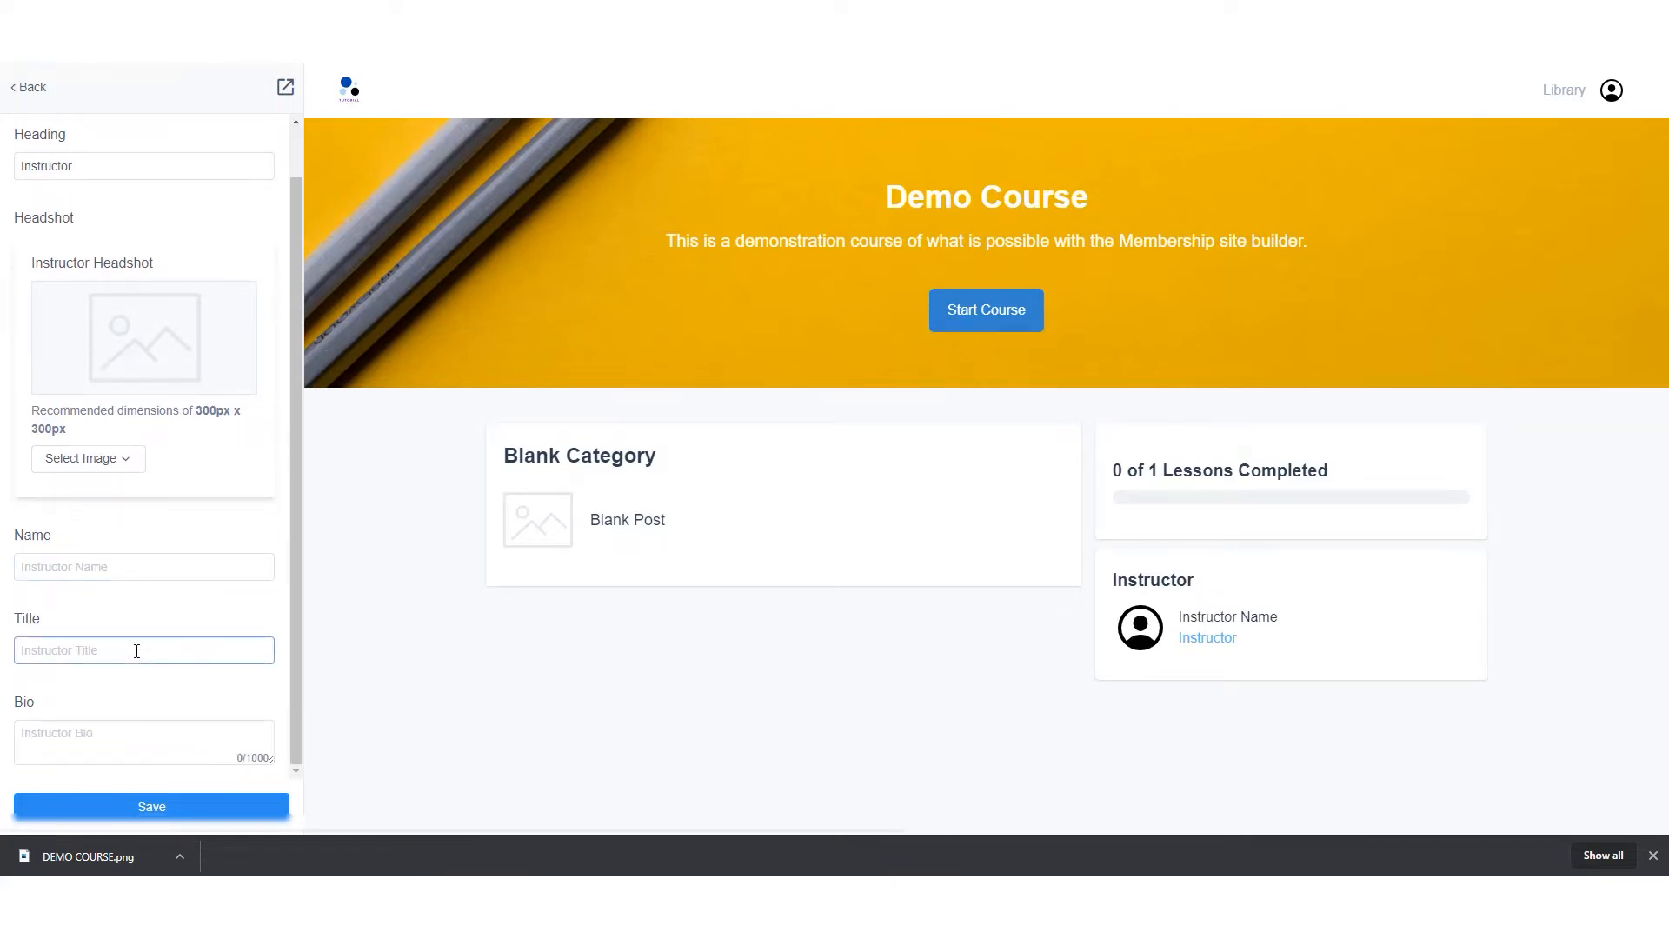
left_click(136, 740)
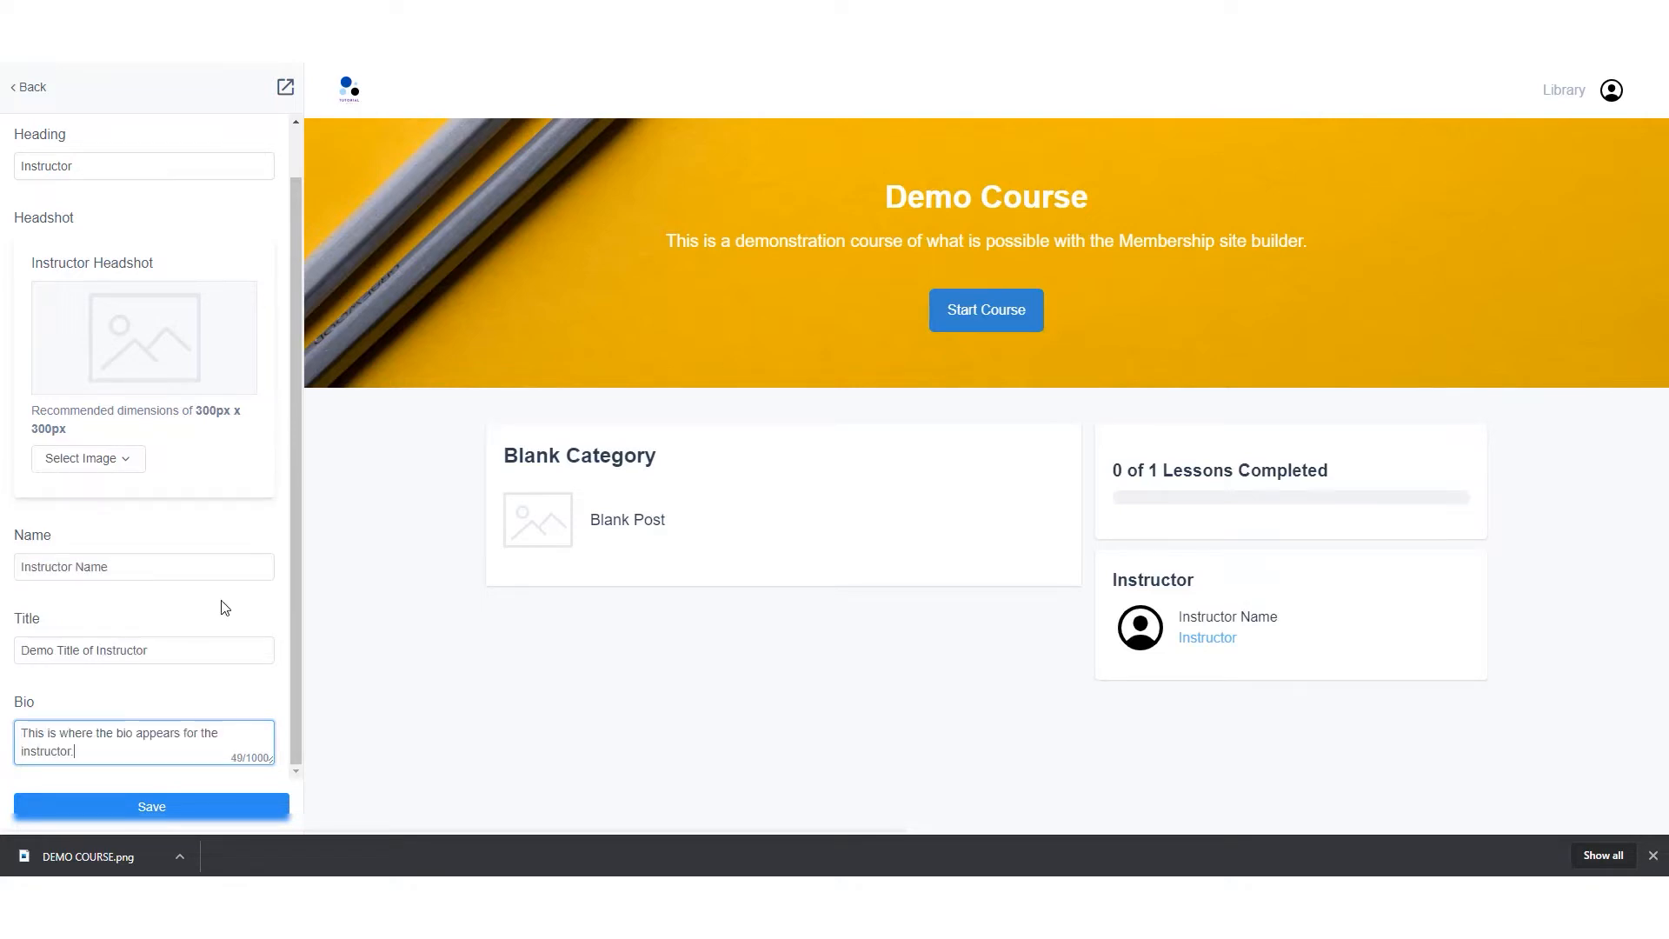
left_click(179, 807)
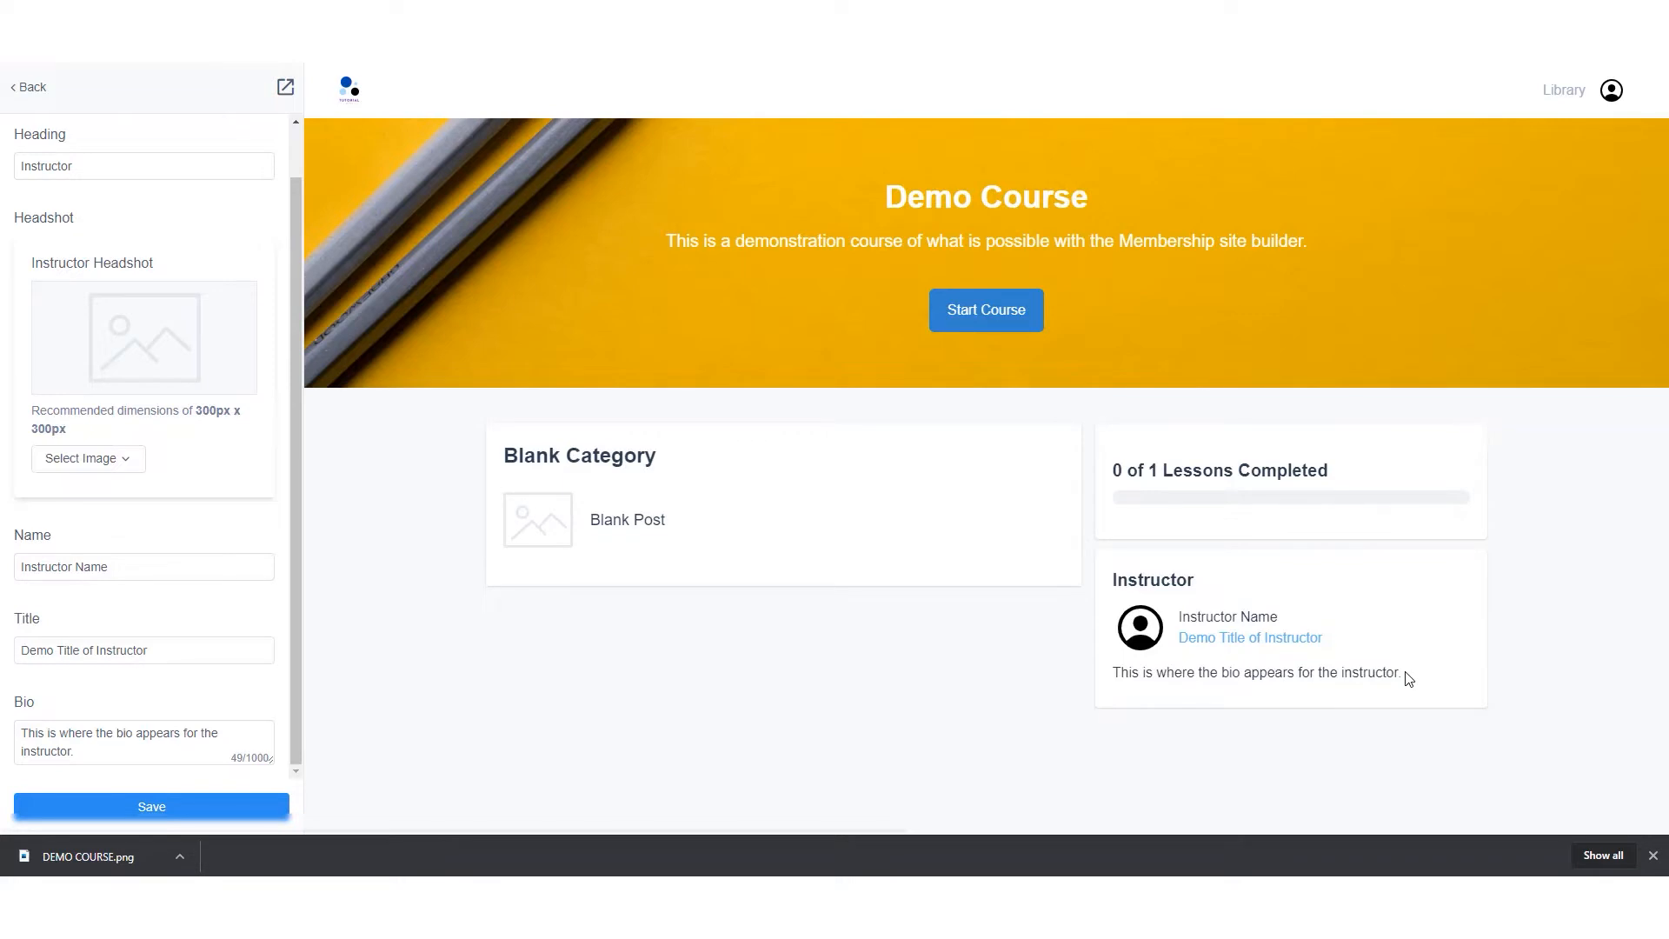
- Leave the instructor settings, view the live course page separately, then close it
left_click(32, 88)
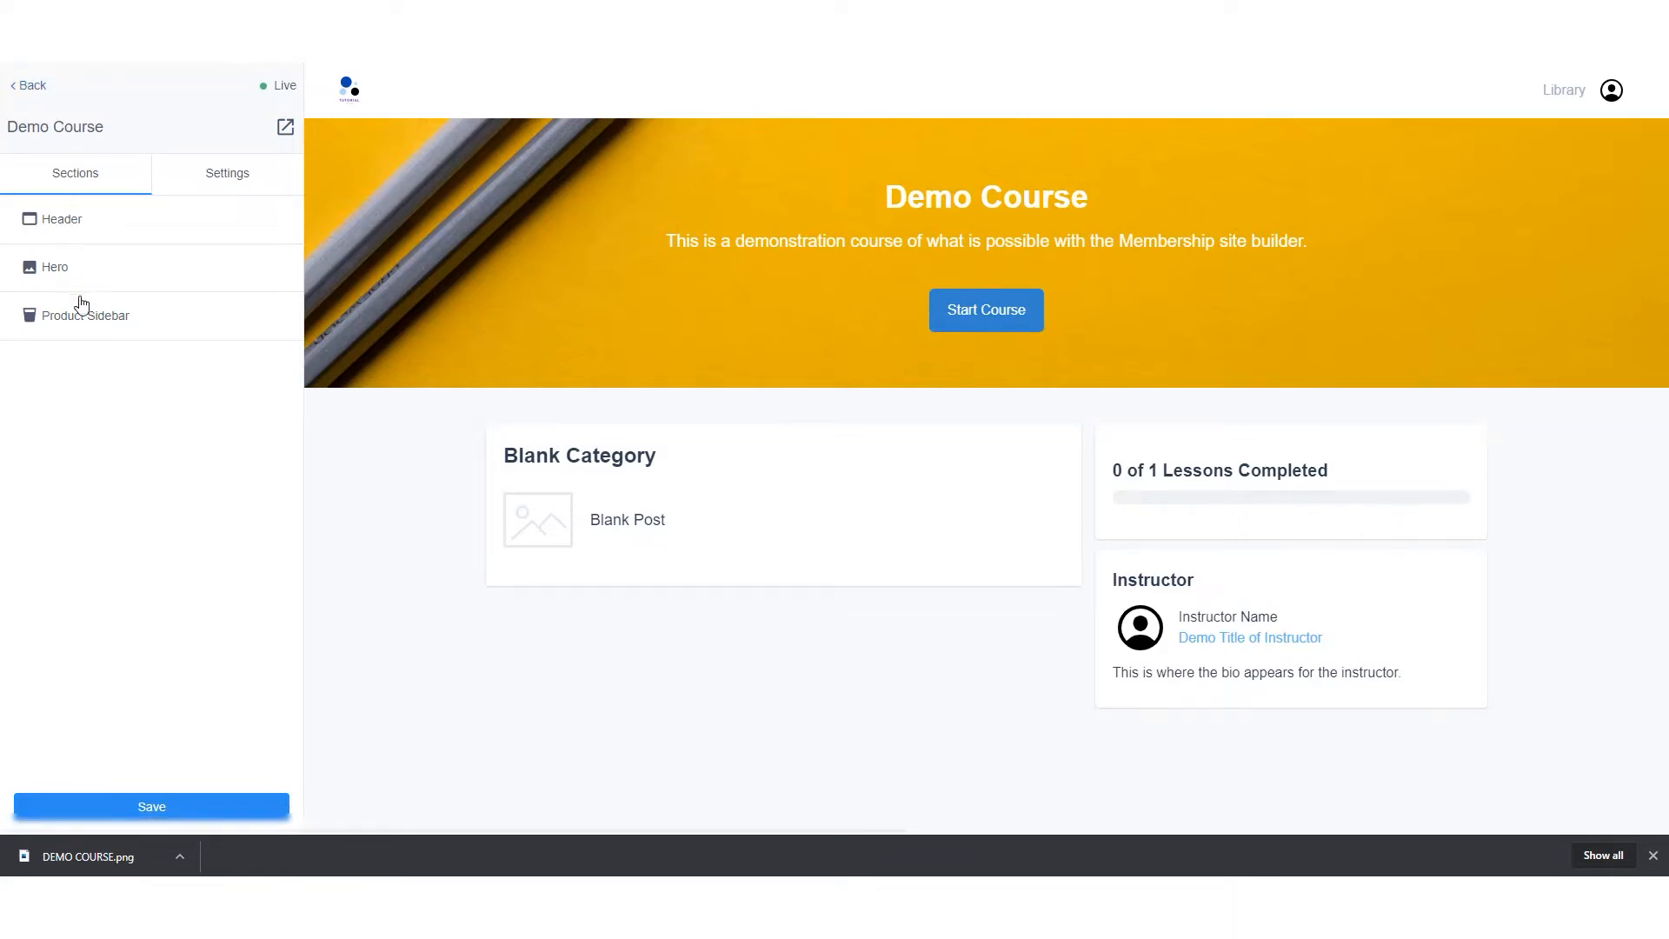
left_click(285, 130)
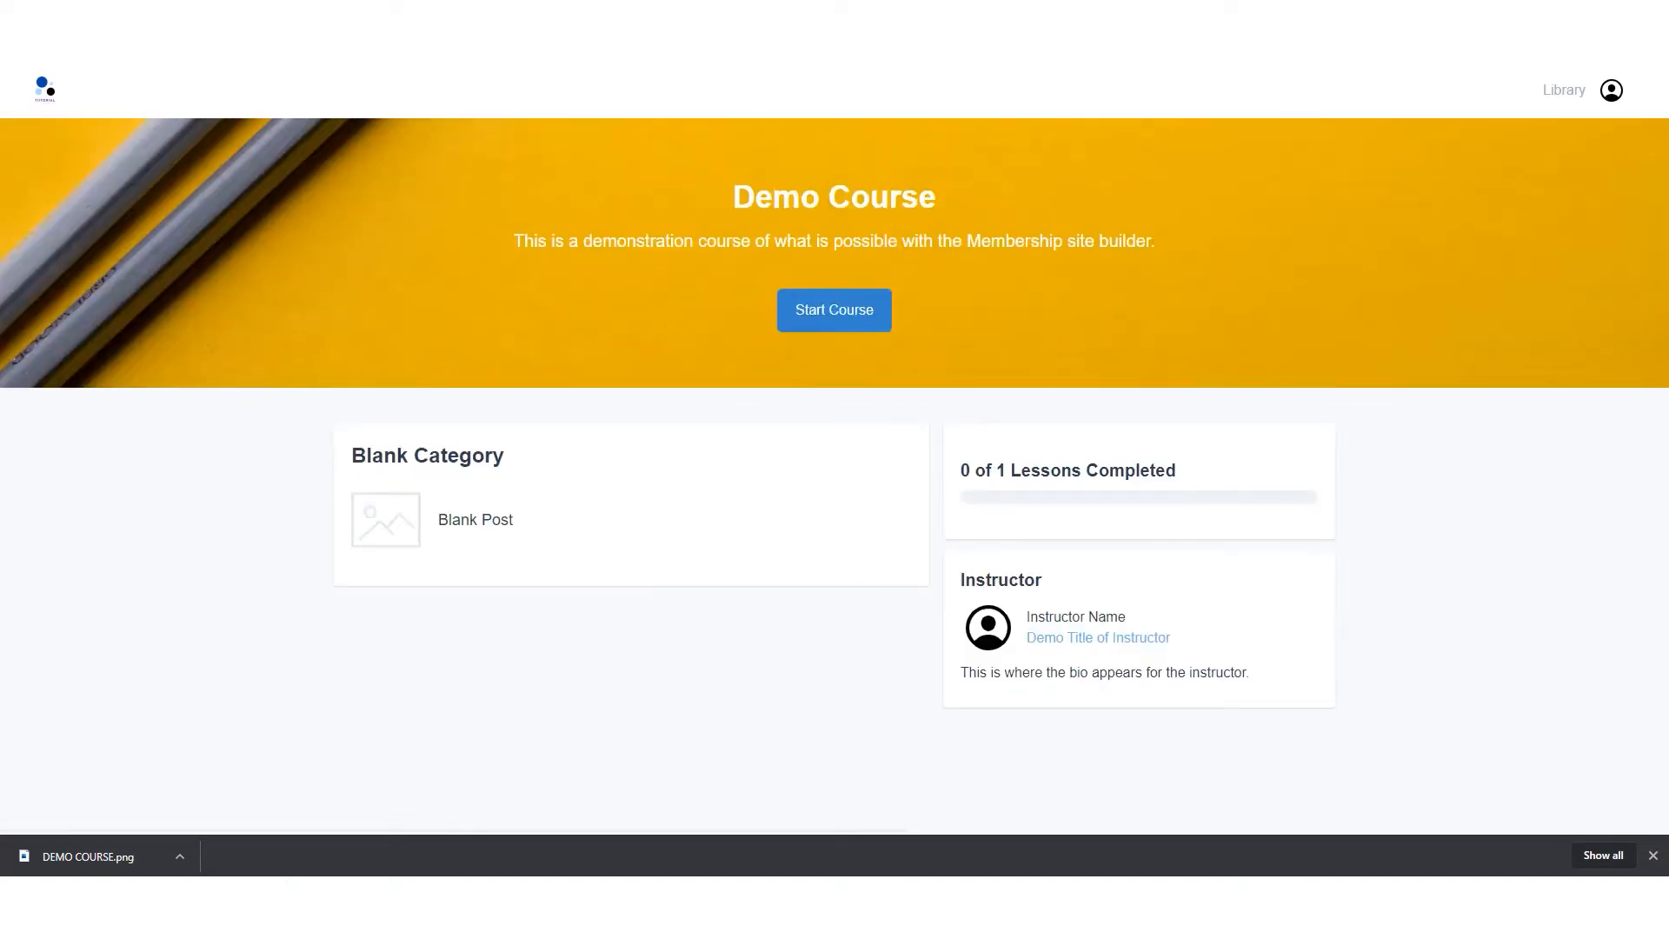
key("ctrl+w")
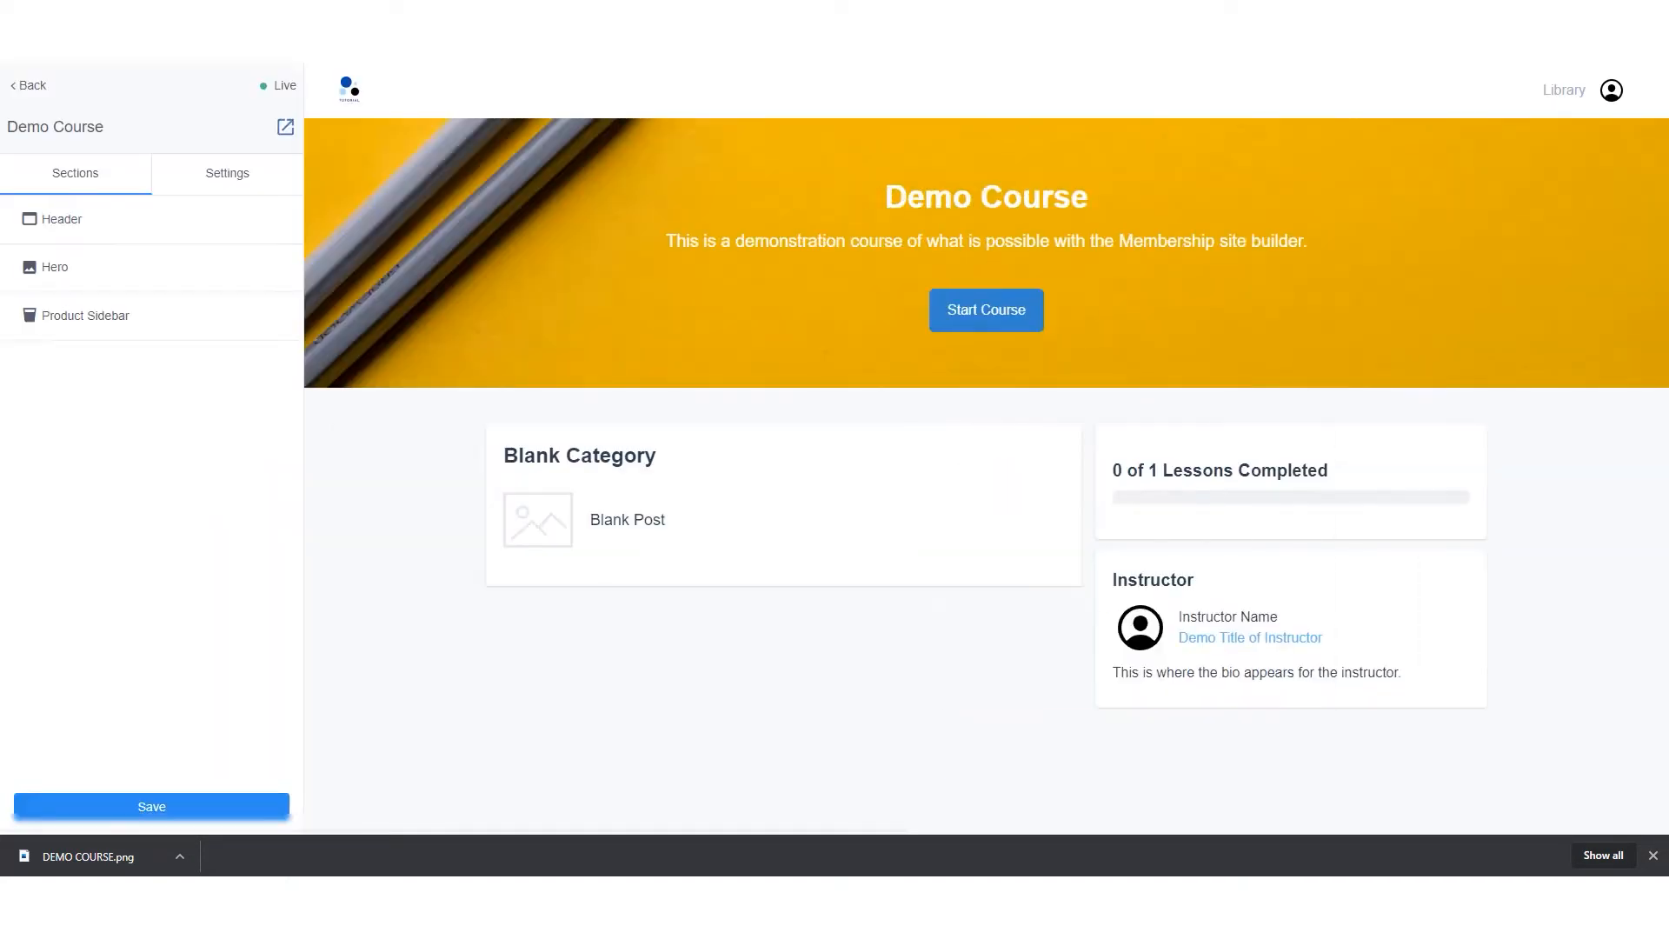
- Examine the course's favicon image settings, then return to the Demo Course product page and view its additional actions
left_click(219, 176)
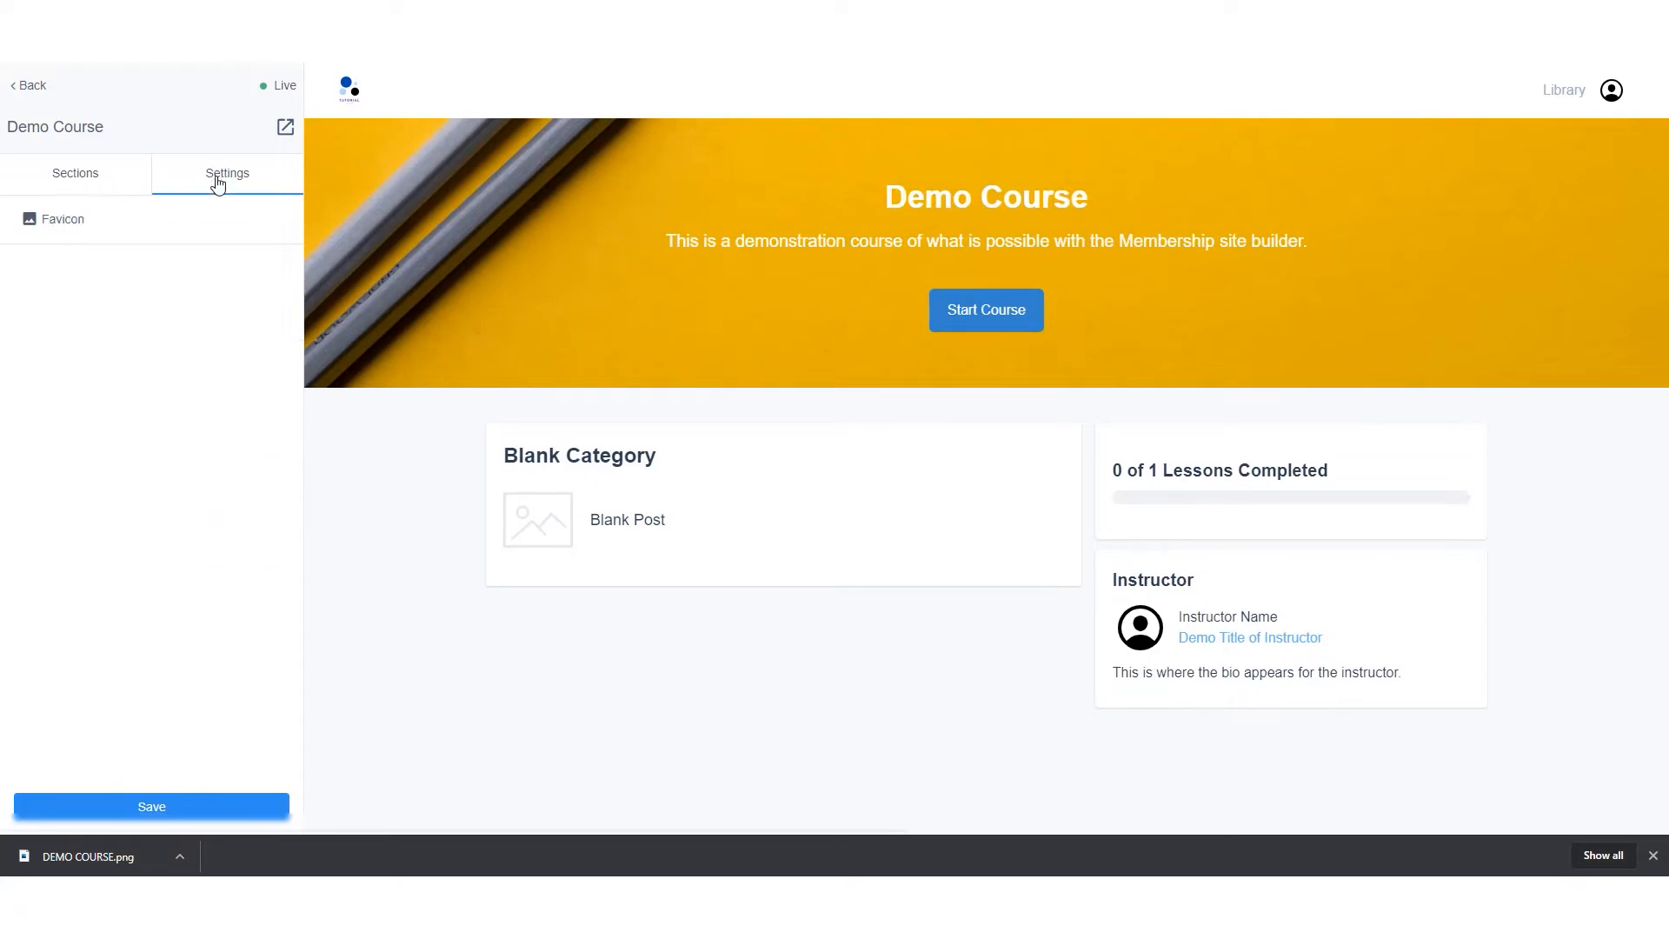
left_click(72, 228)
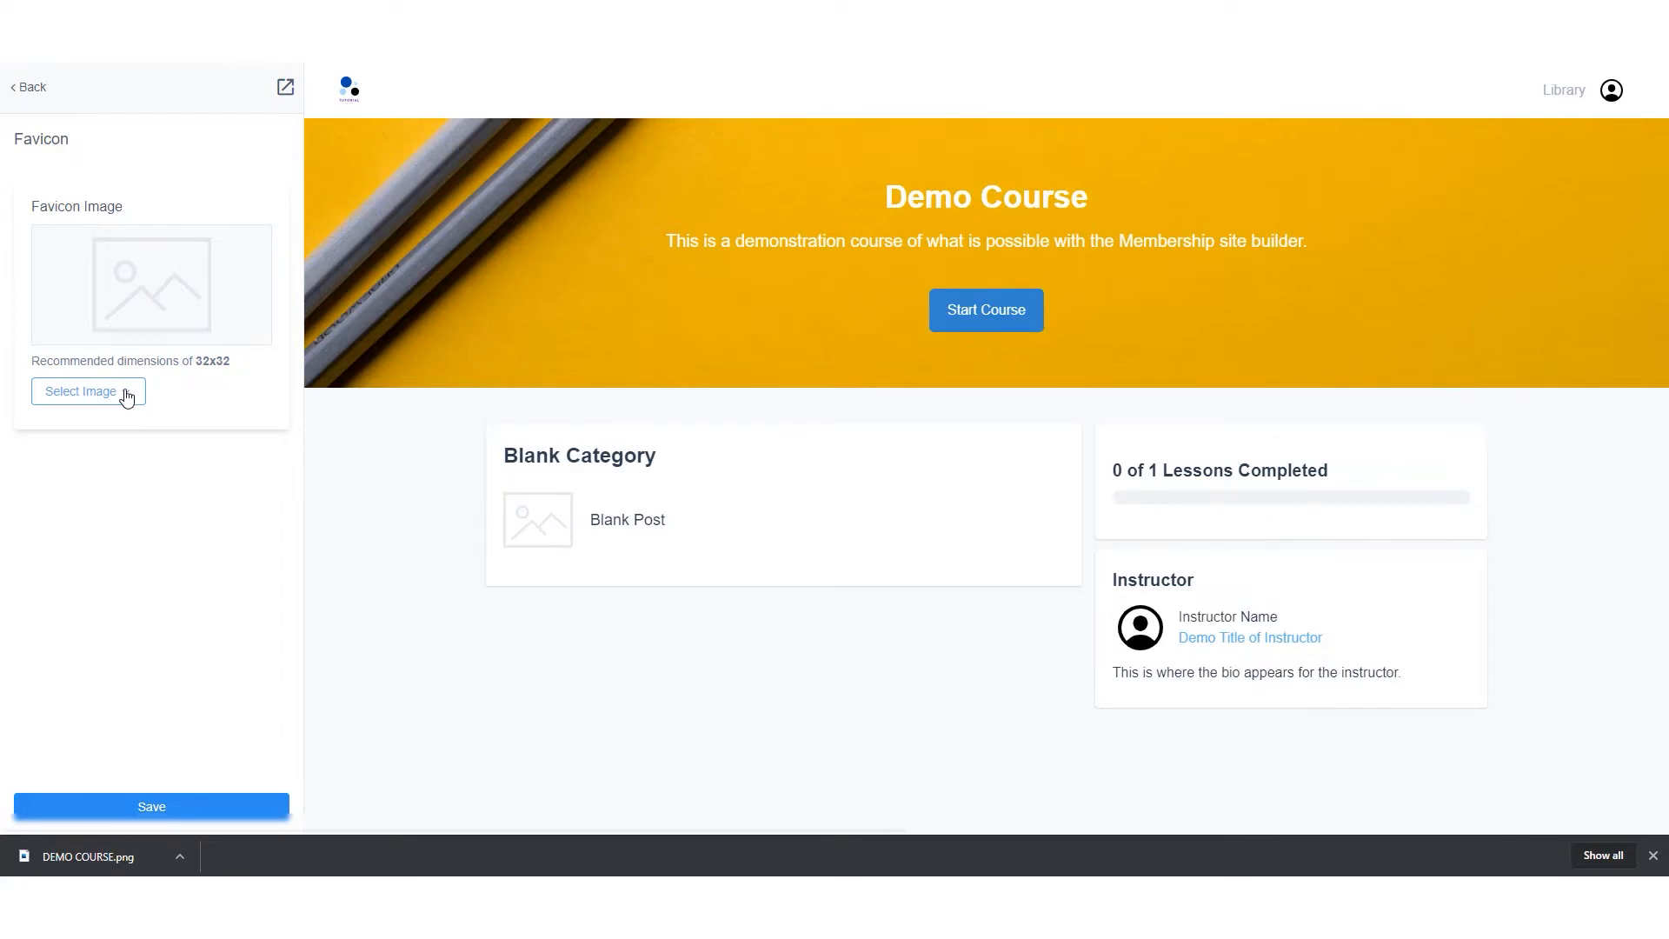
left_click(33, 88)
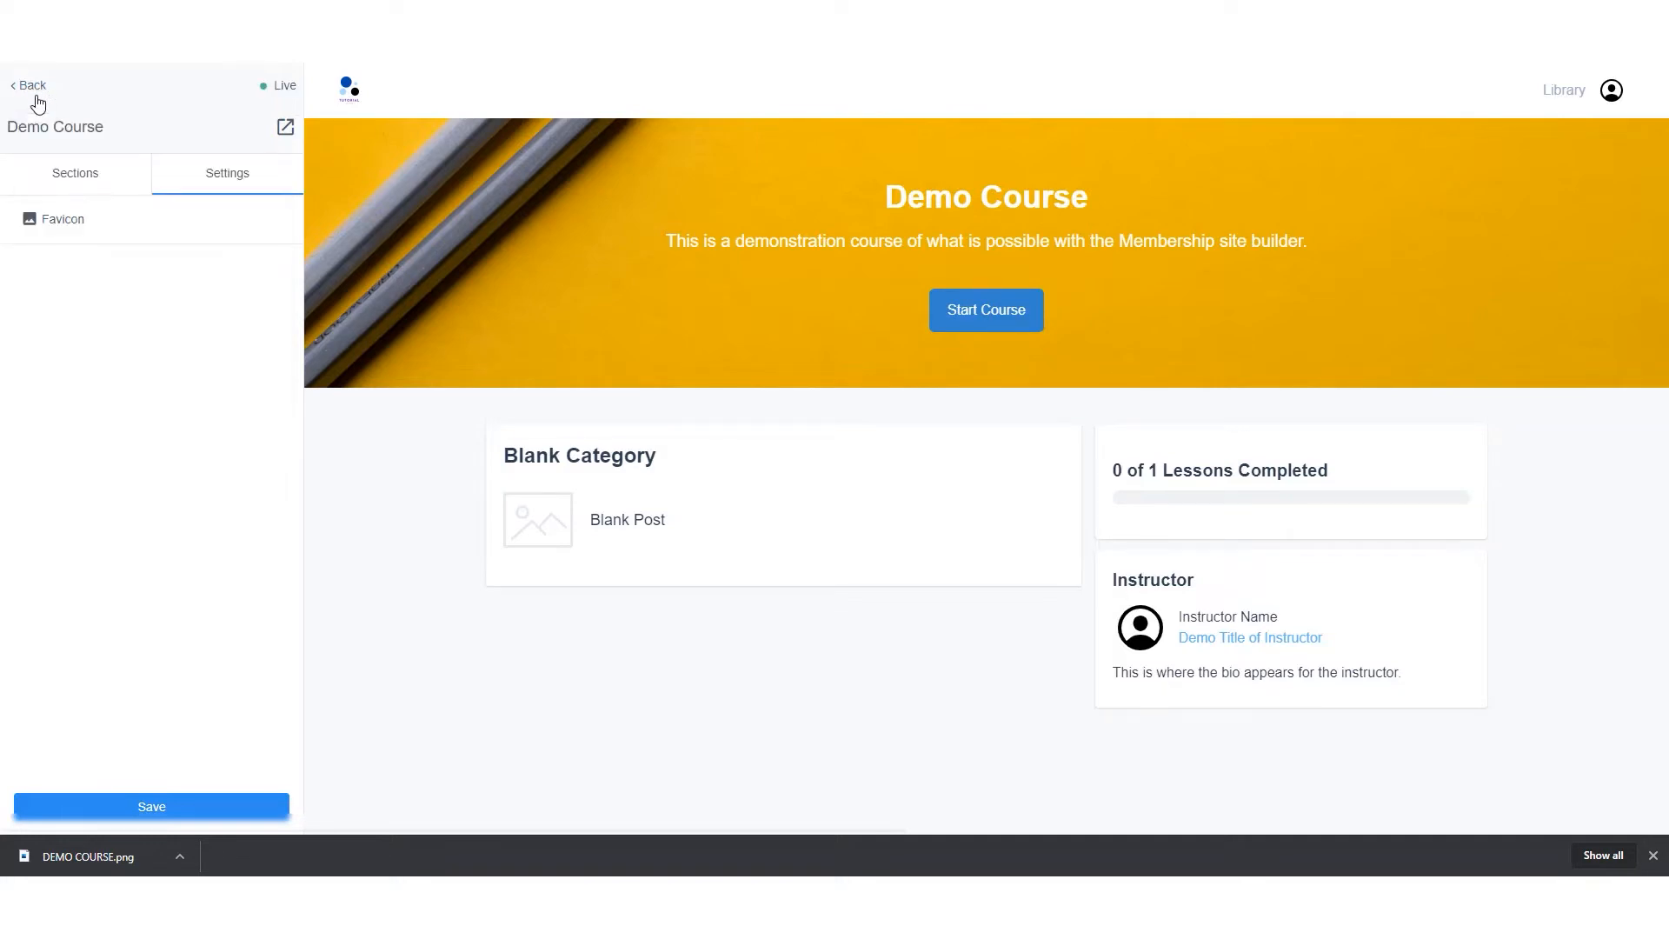
left_click(38, 92)
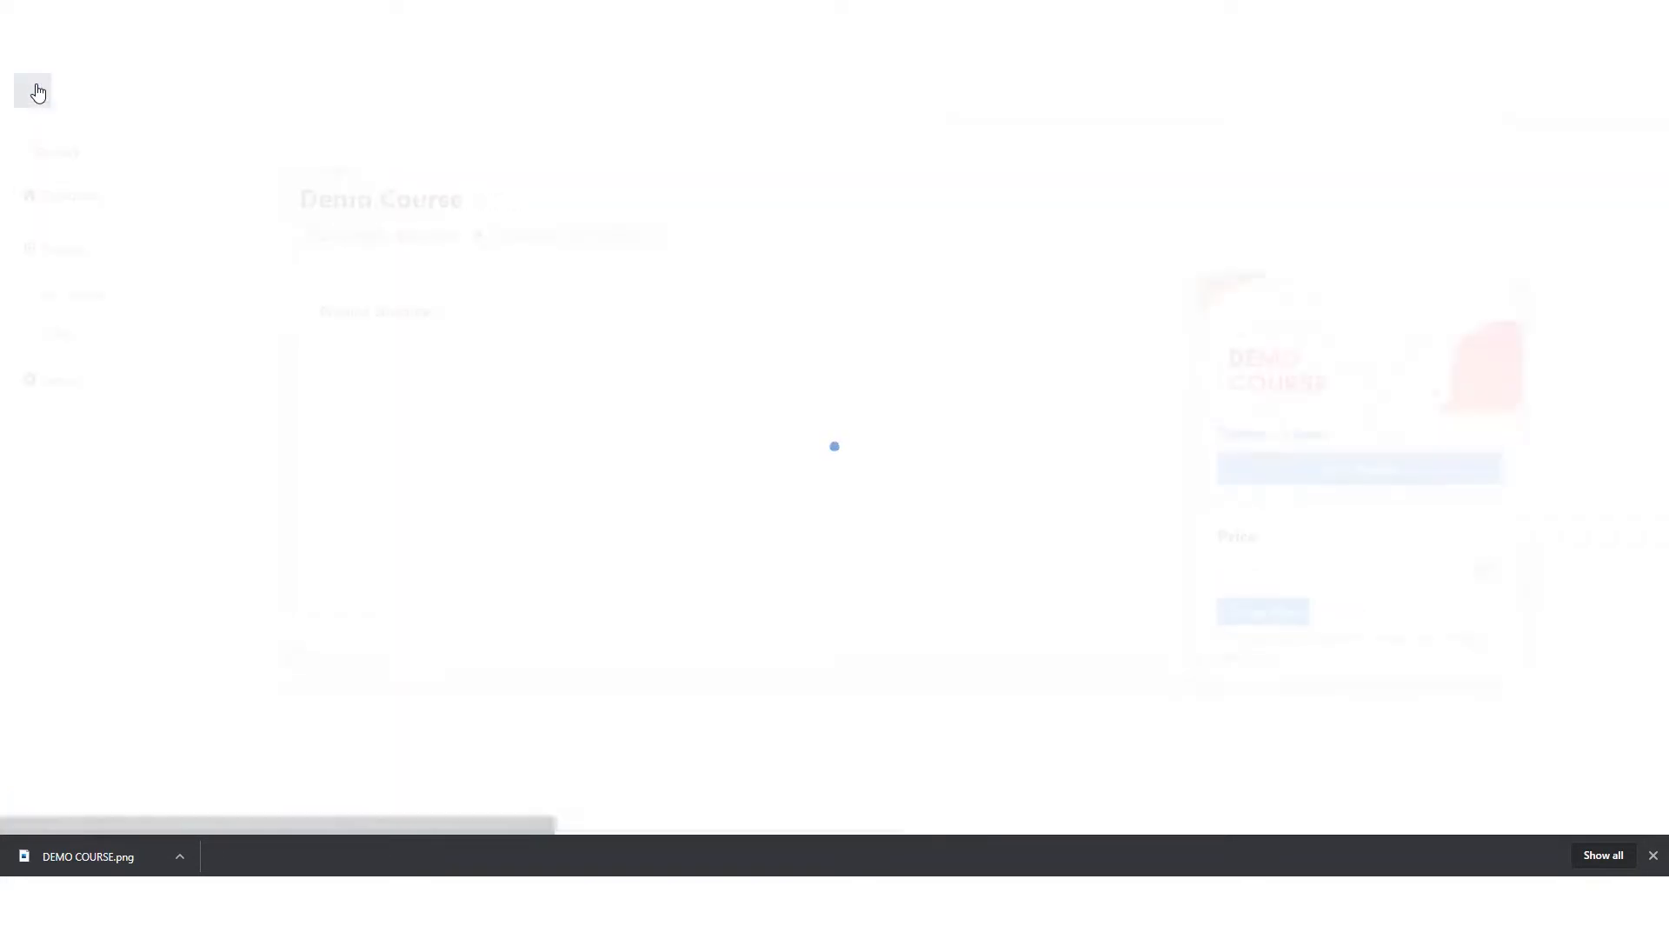
left_click(648, 238)
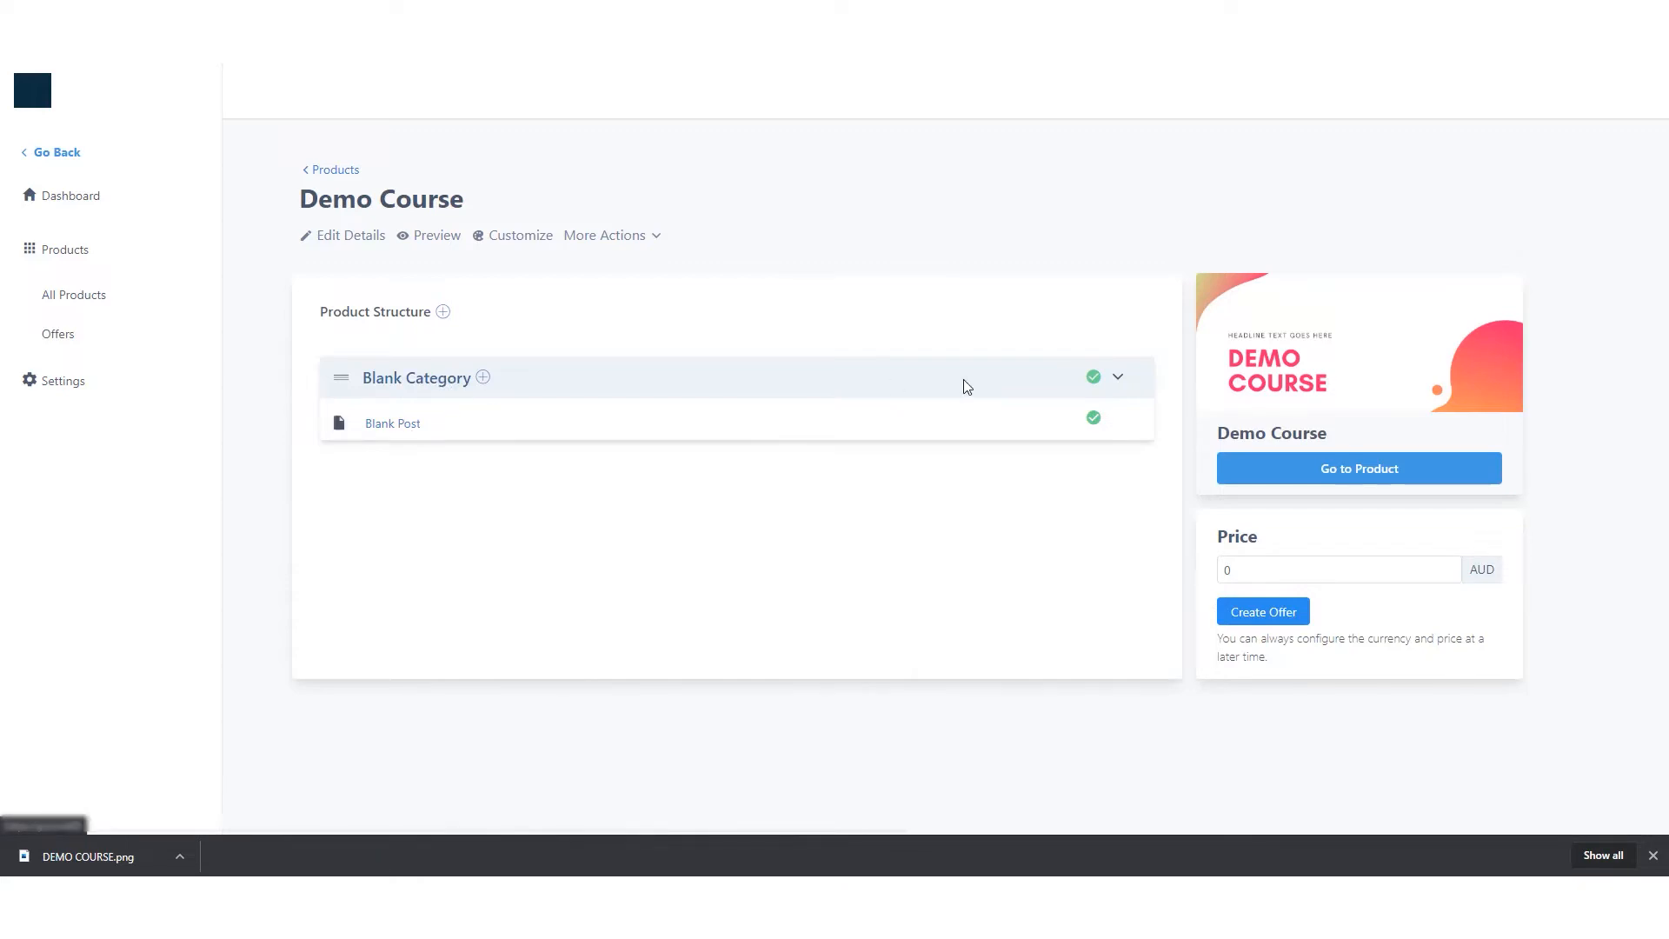
- Open Blank Category in the product structure and retitle it "Welcome to the first Category"
left_click(416, 383)
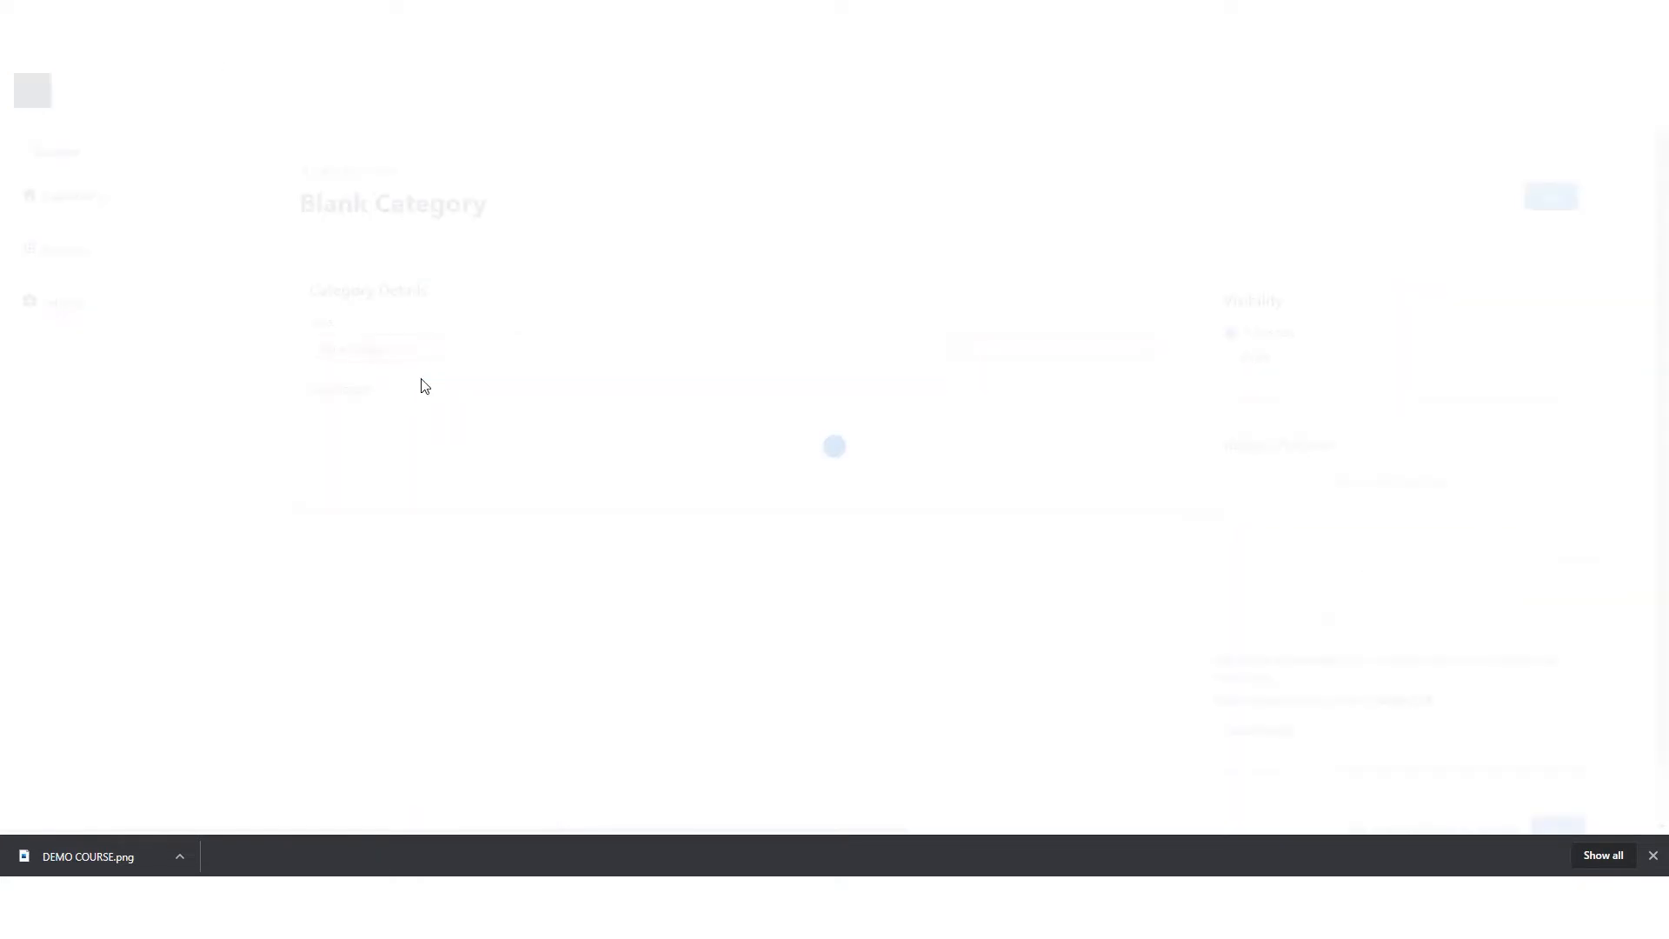
left_click(423, 346)
triple_click(423, 346)
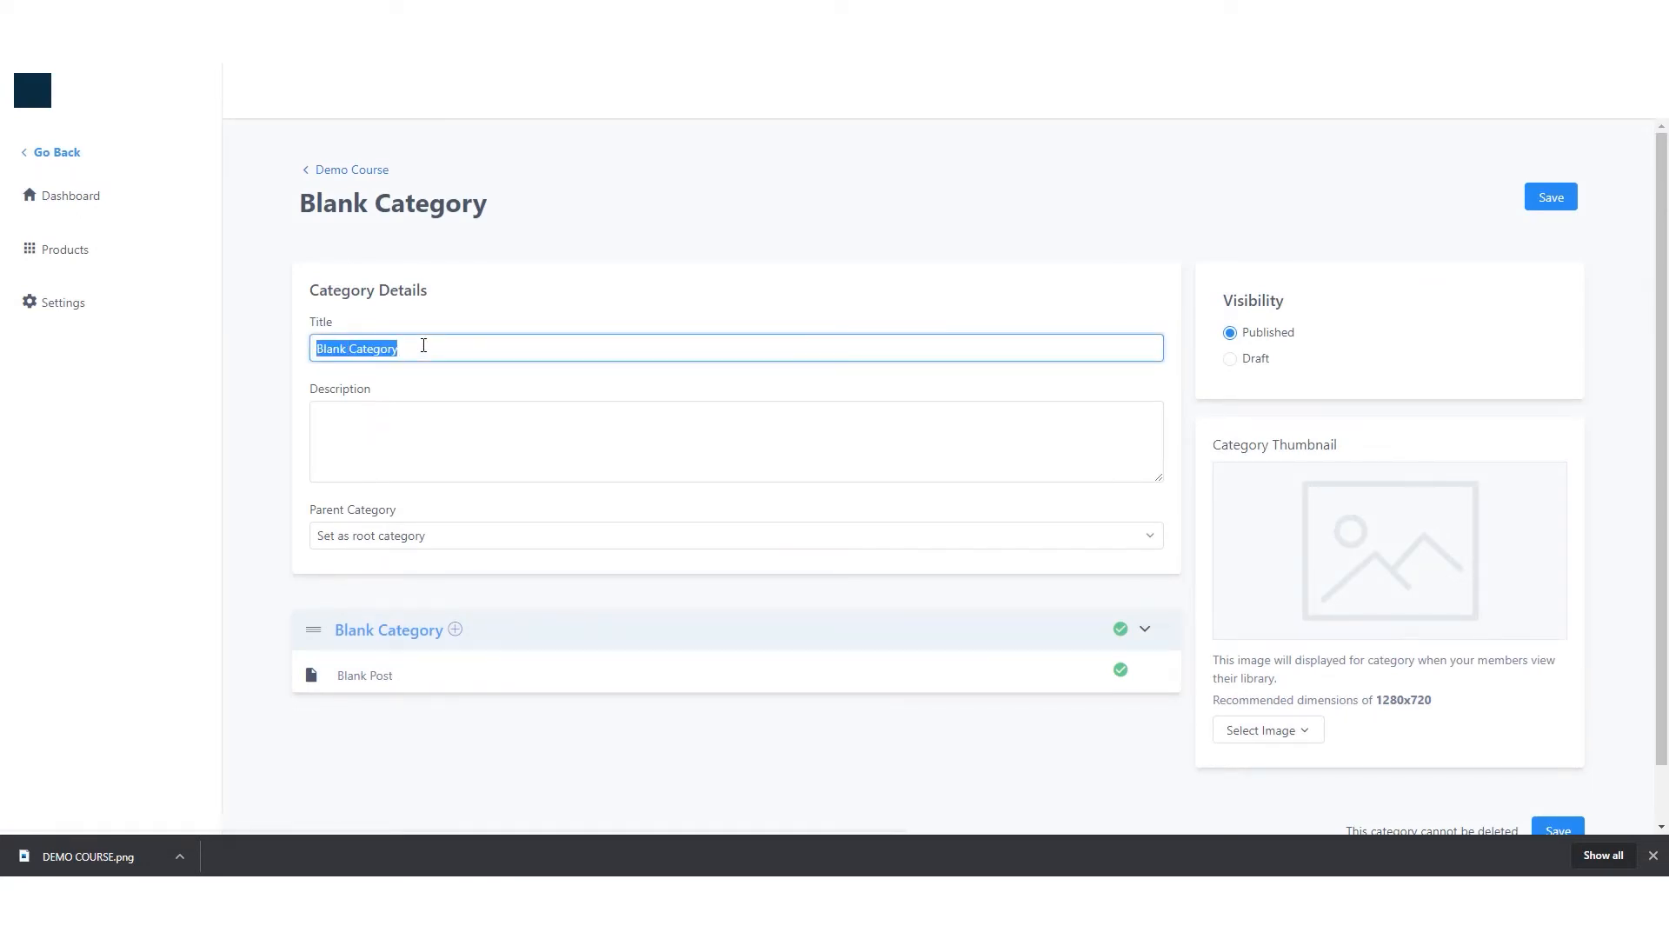
type("Welcome to the")
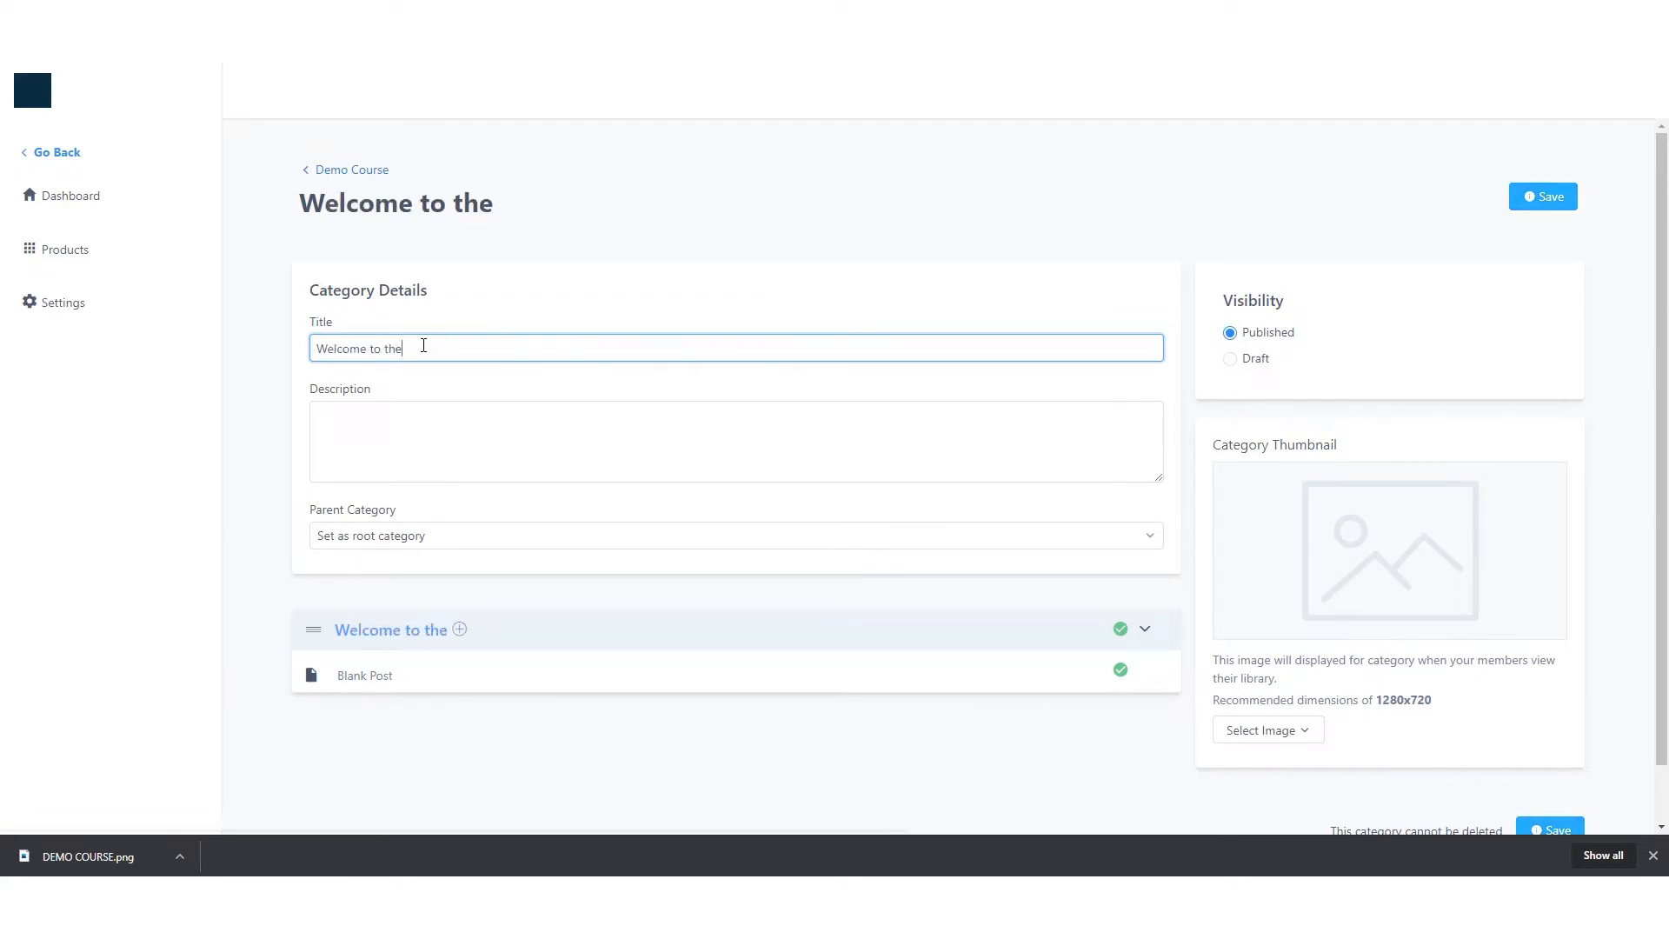
type(" first Category")
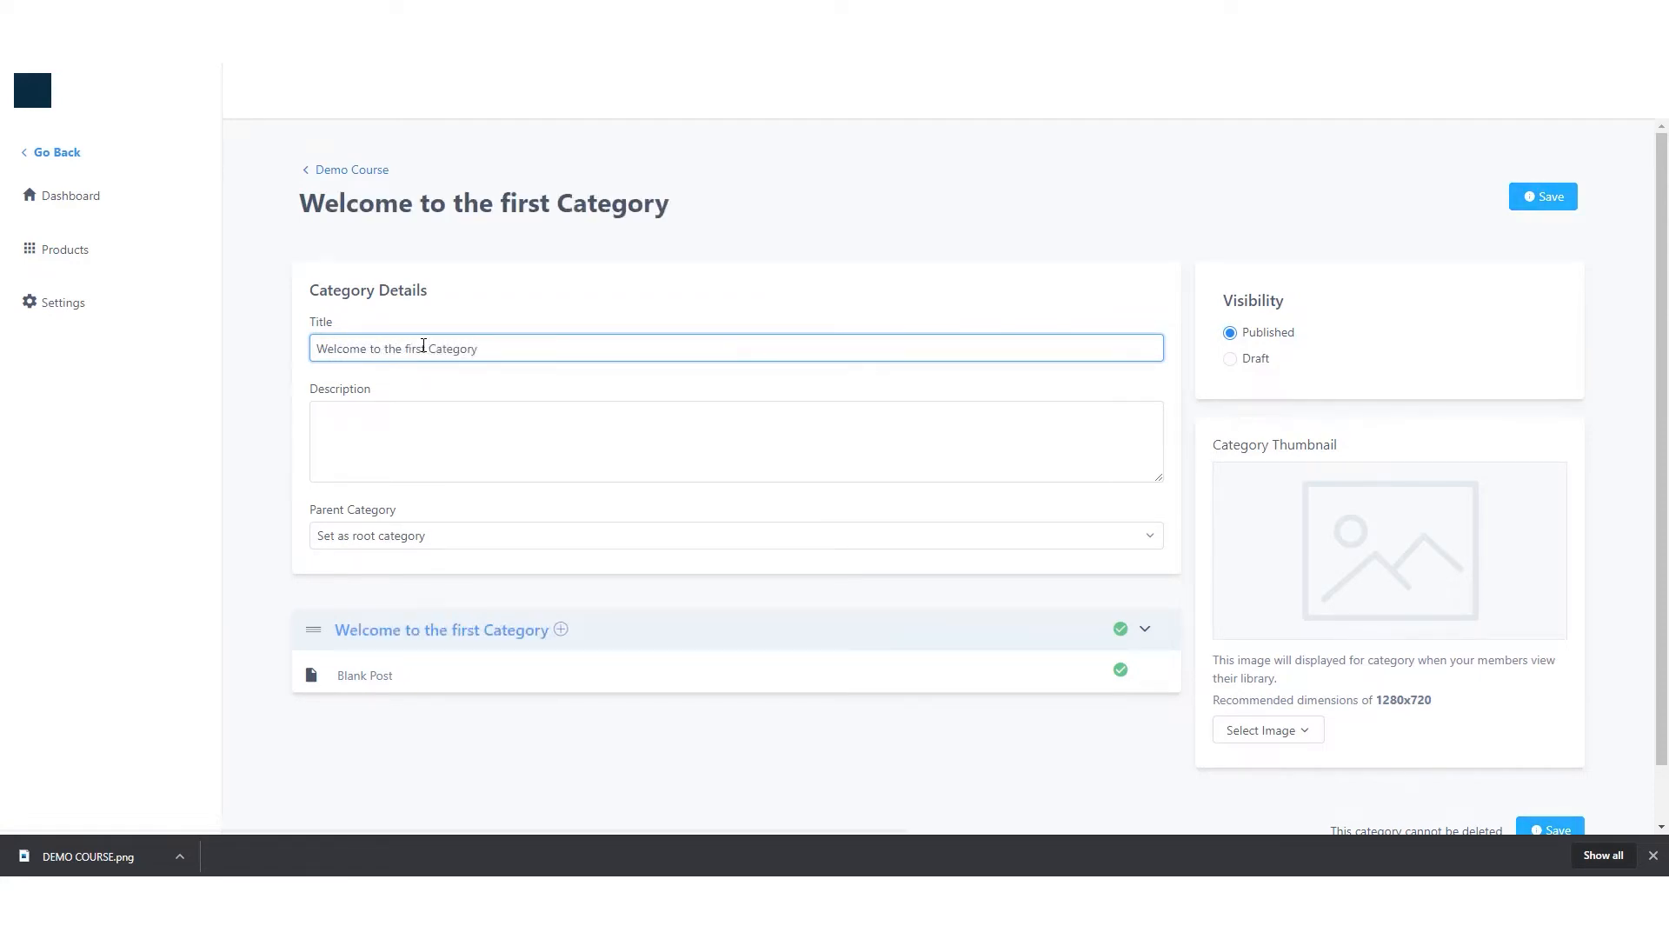
- Enter the category description "This is the first main category of your course", then switch to the Demo Course design in Canva
left_click(433, 430)
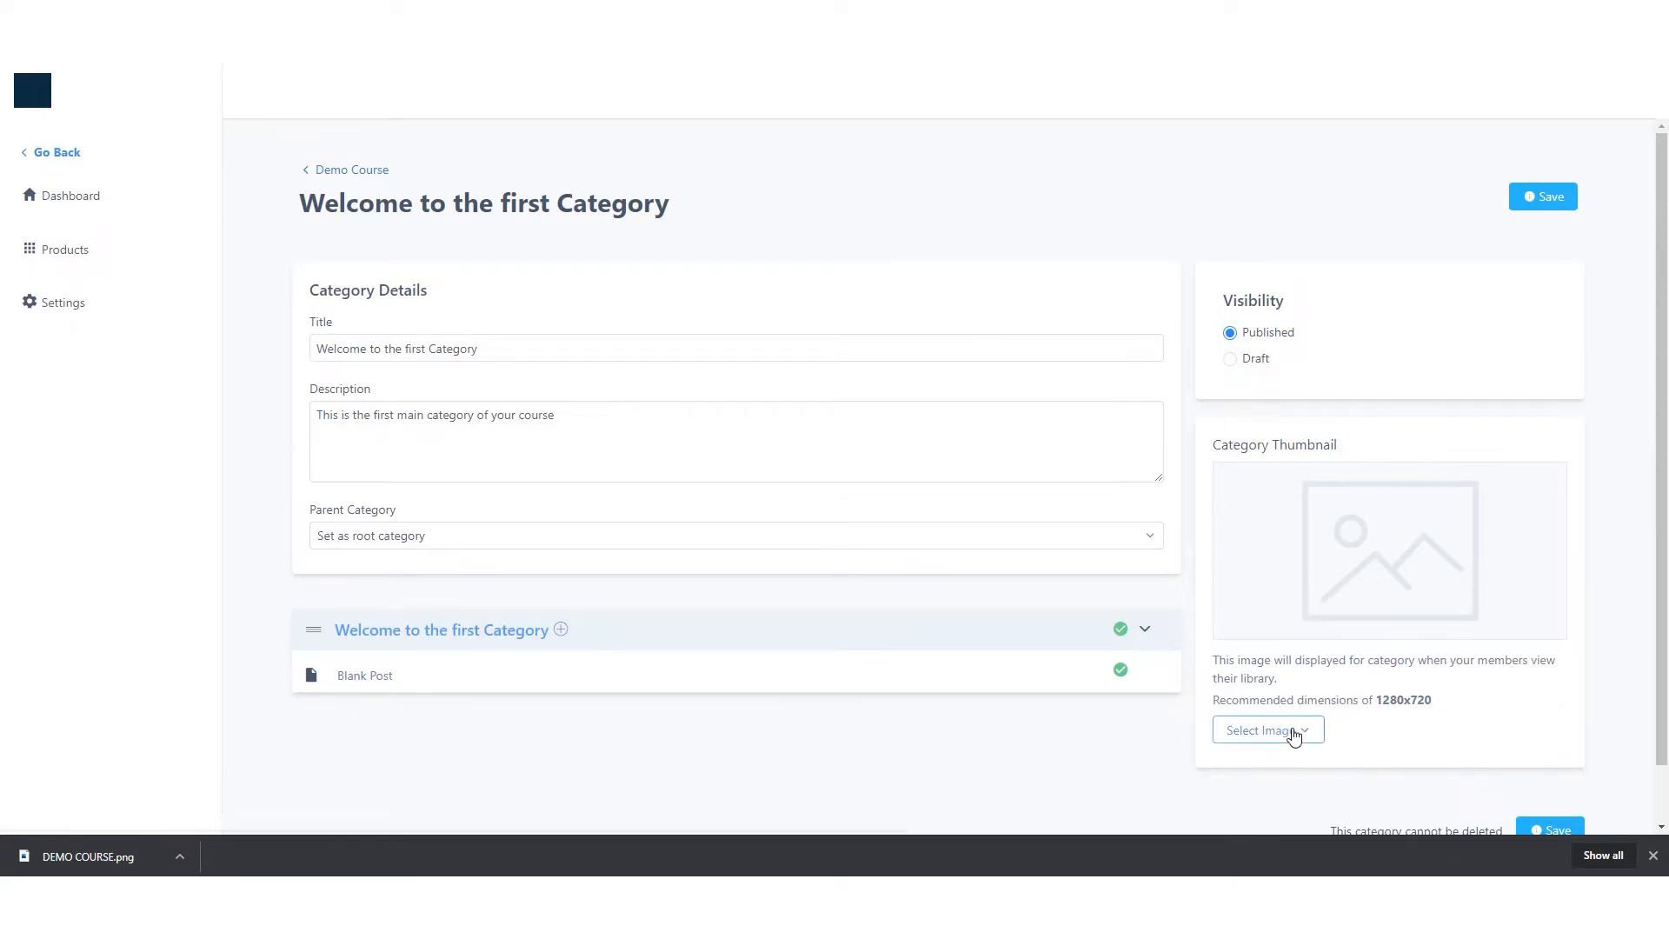
left_click(508, 354)
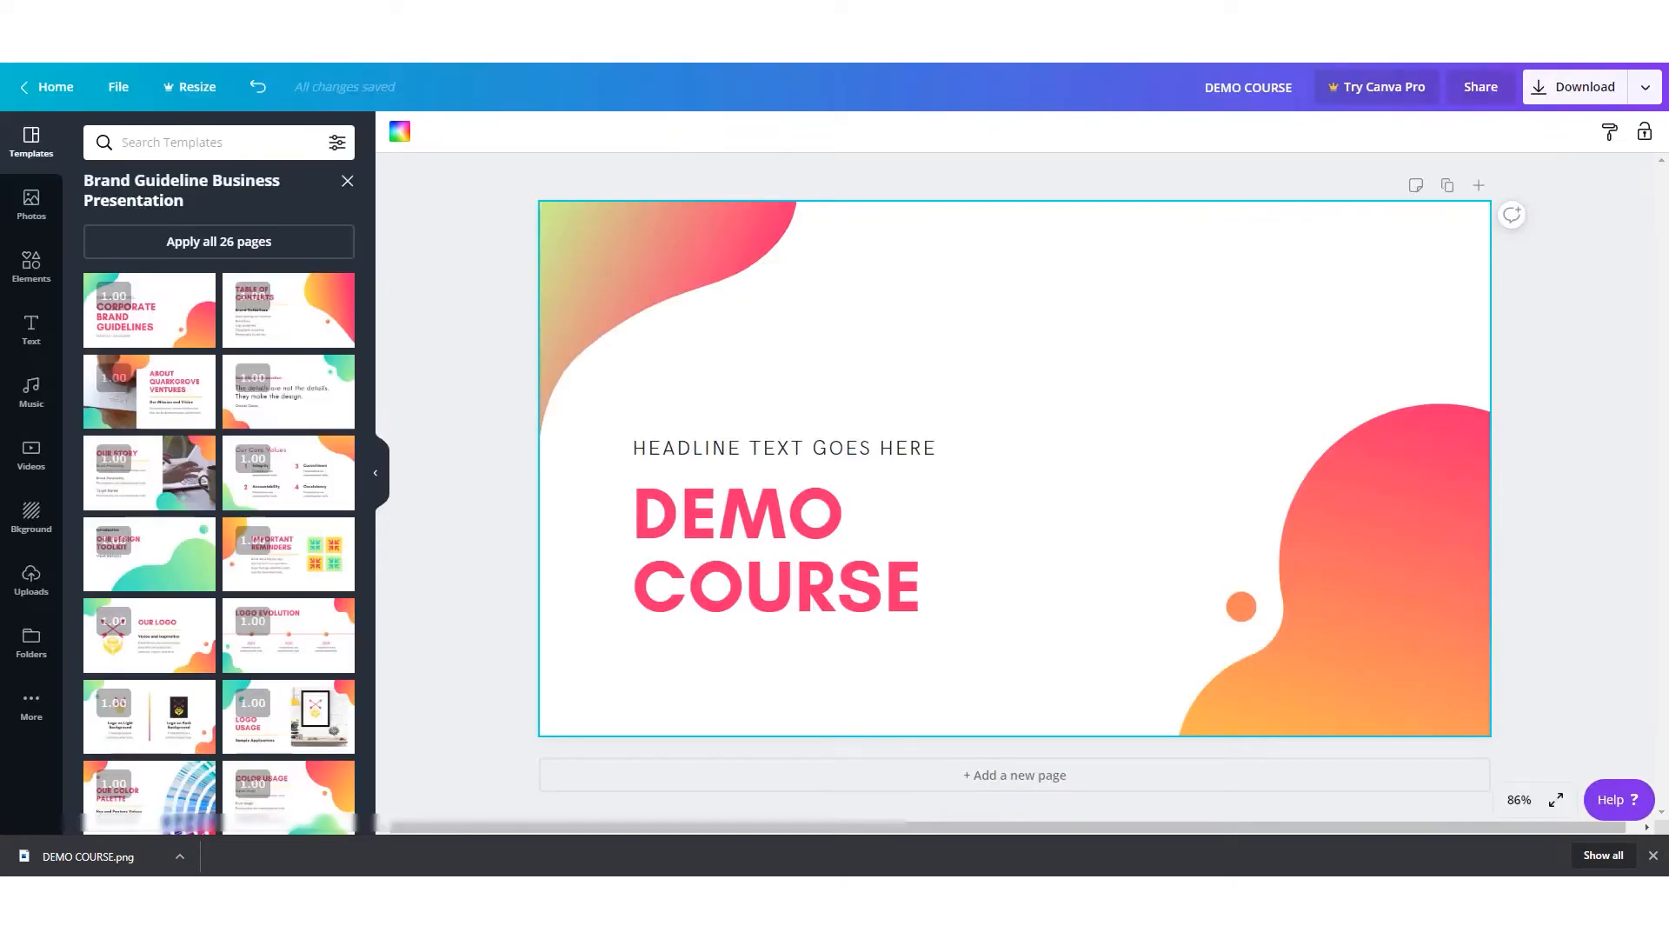
- Replace the design's DEMO COURSE heading with "FIRST CATEGORY" and download it as a PNG
left_click(785, 502)
double_click(786, 502)
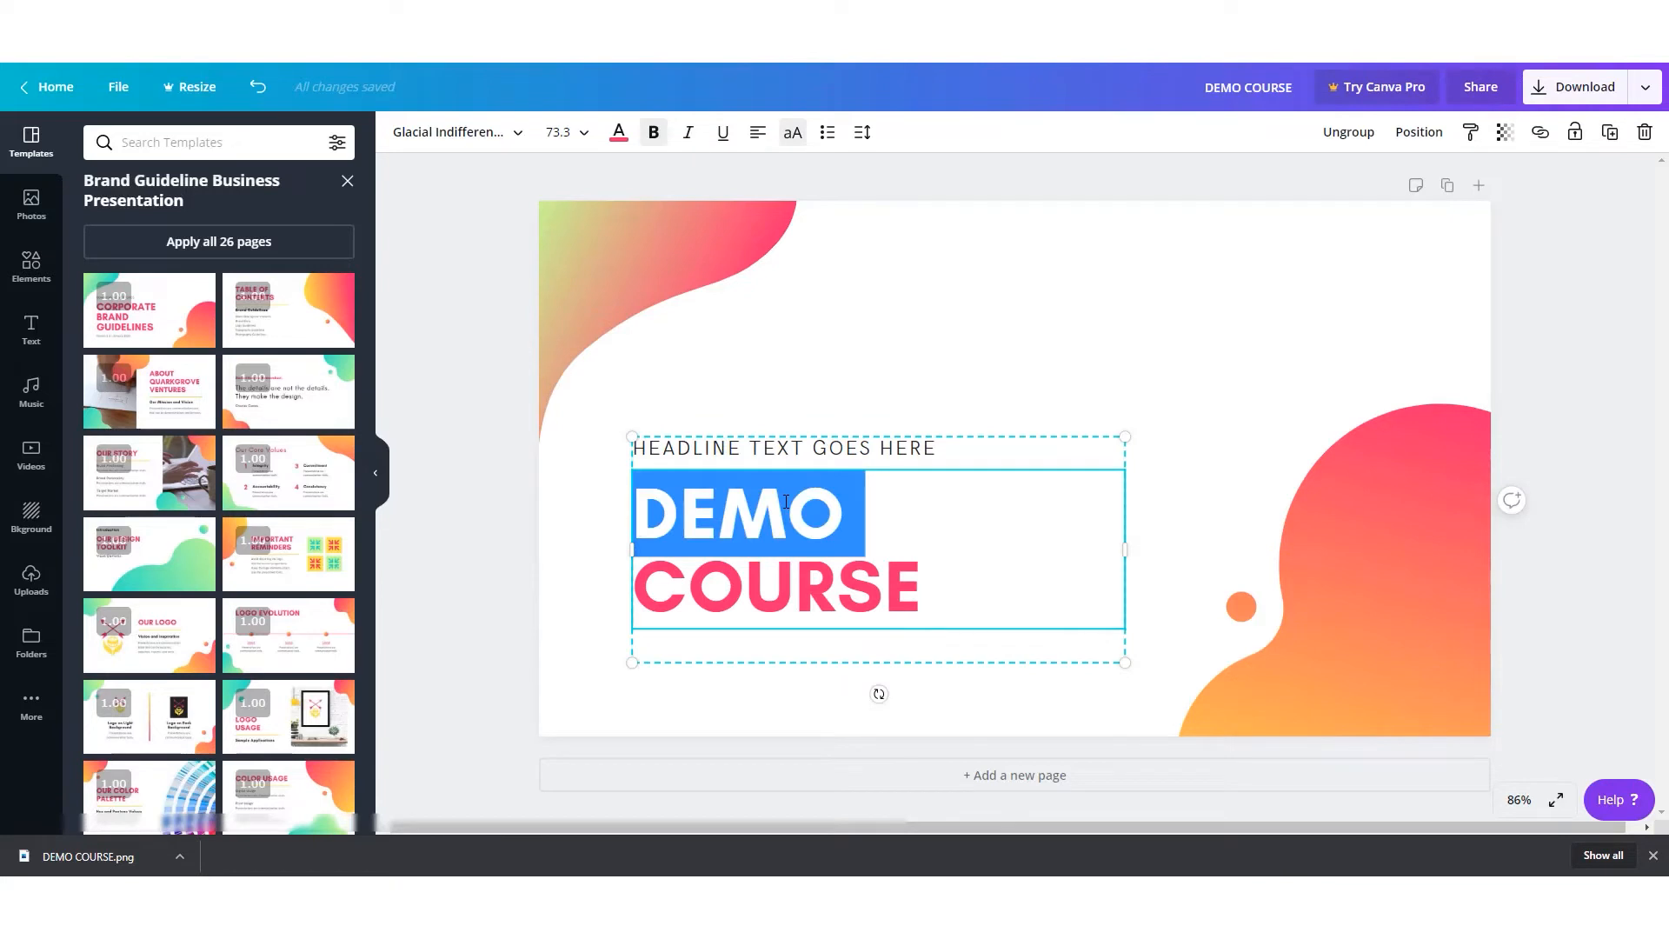
type("FIRST CATEGORY")
key("ctrl+shift+End")
key("BackSpace")
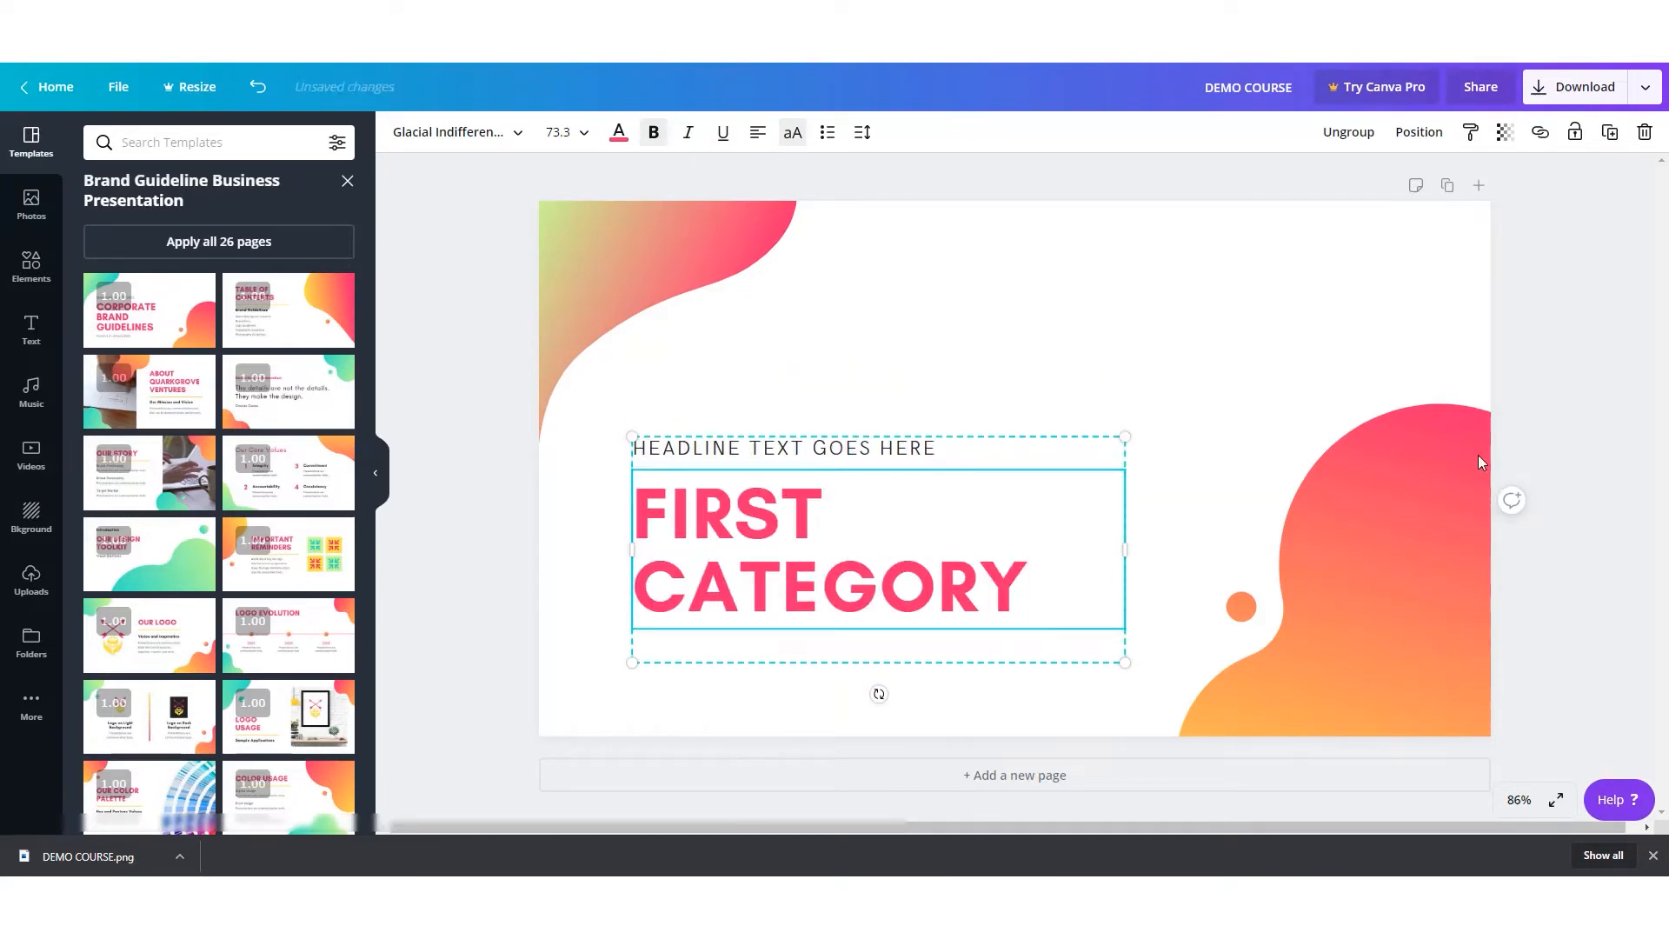
left_click(1615, 268)
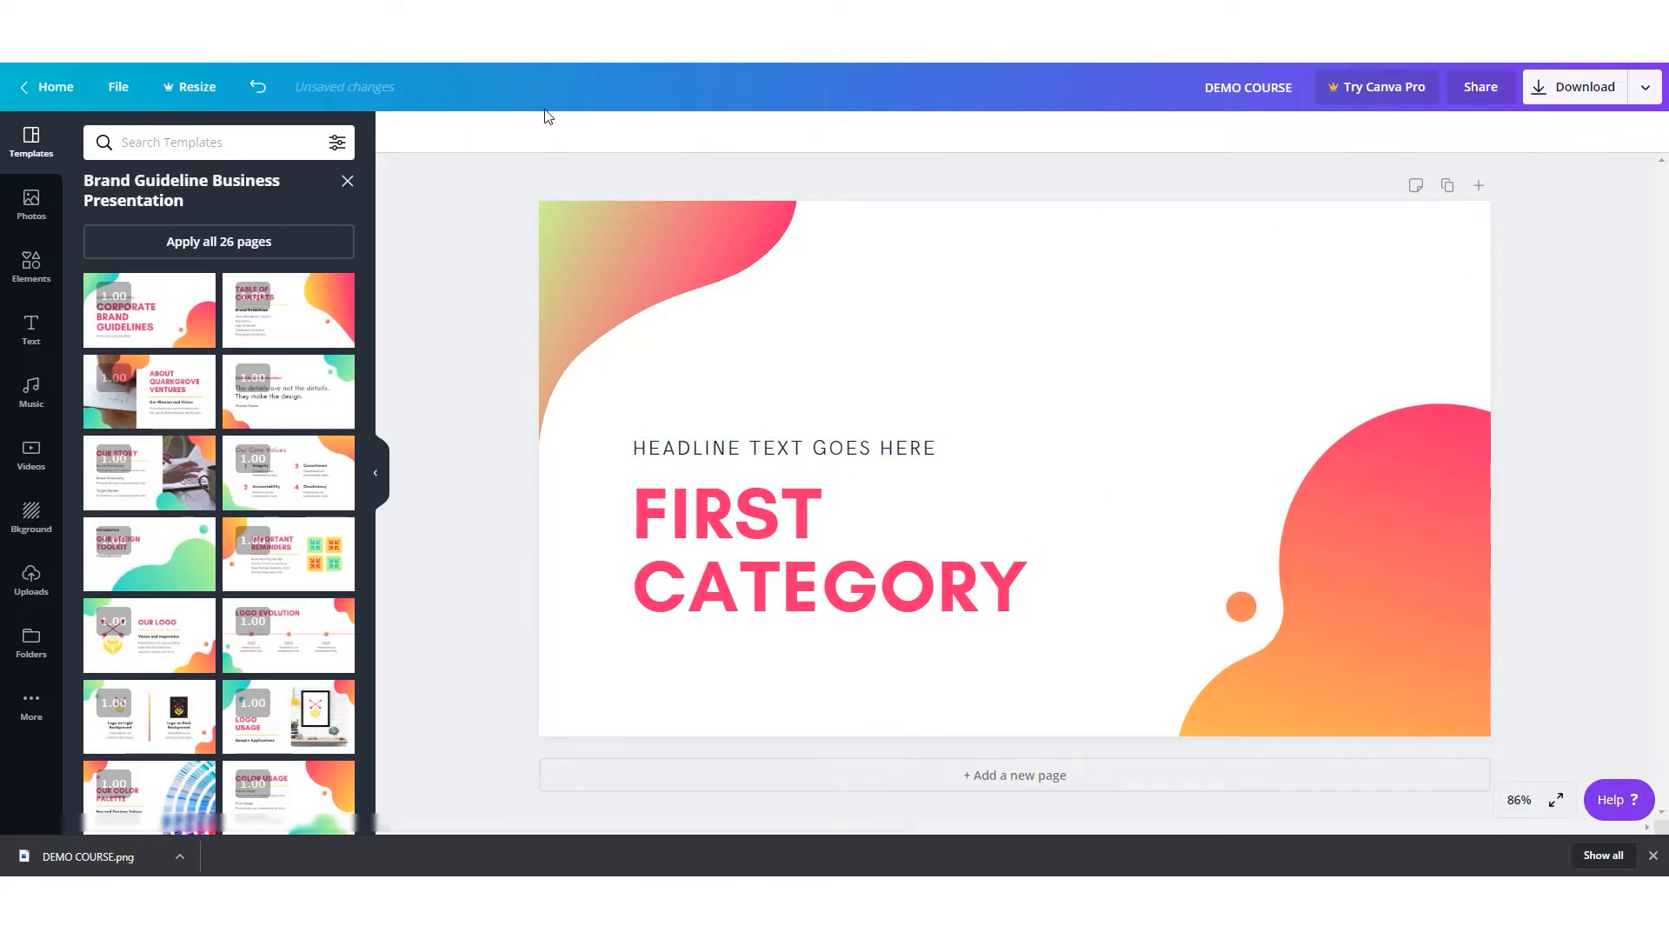
left_click(1567, 96)
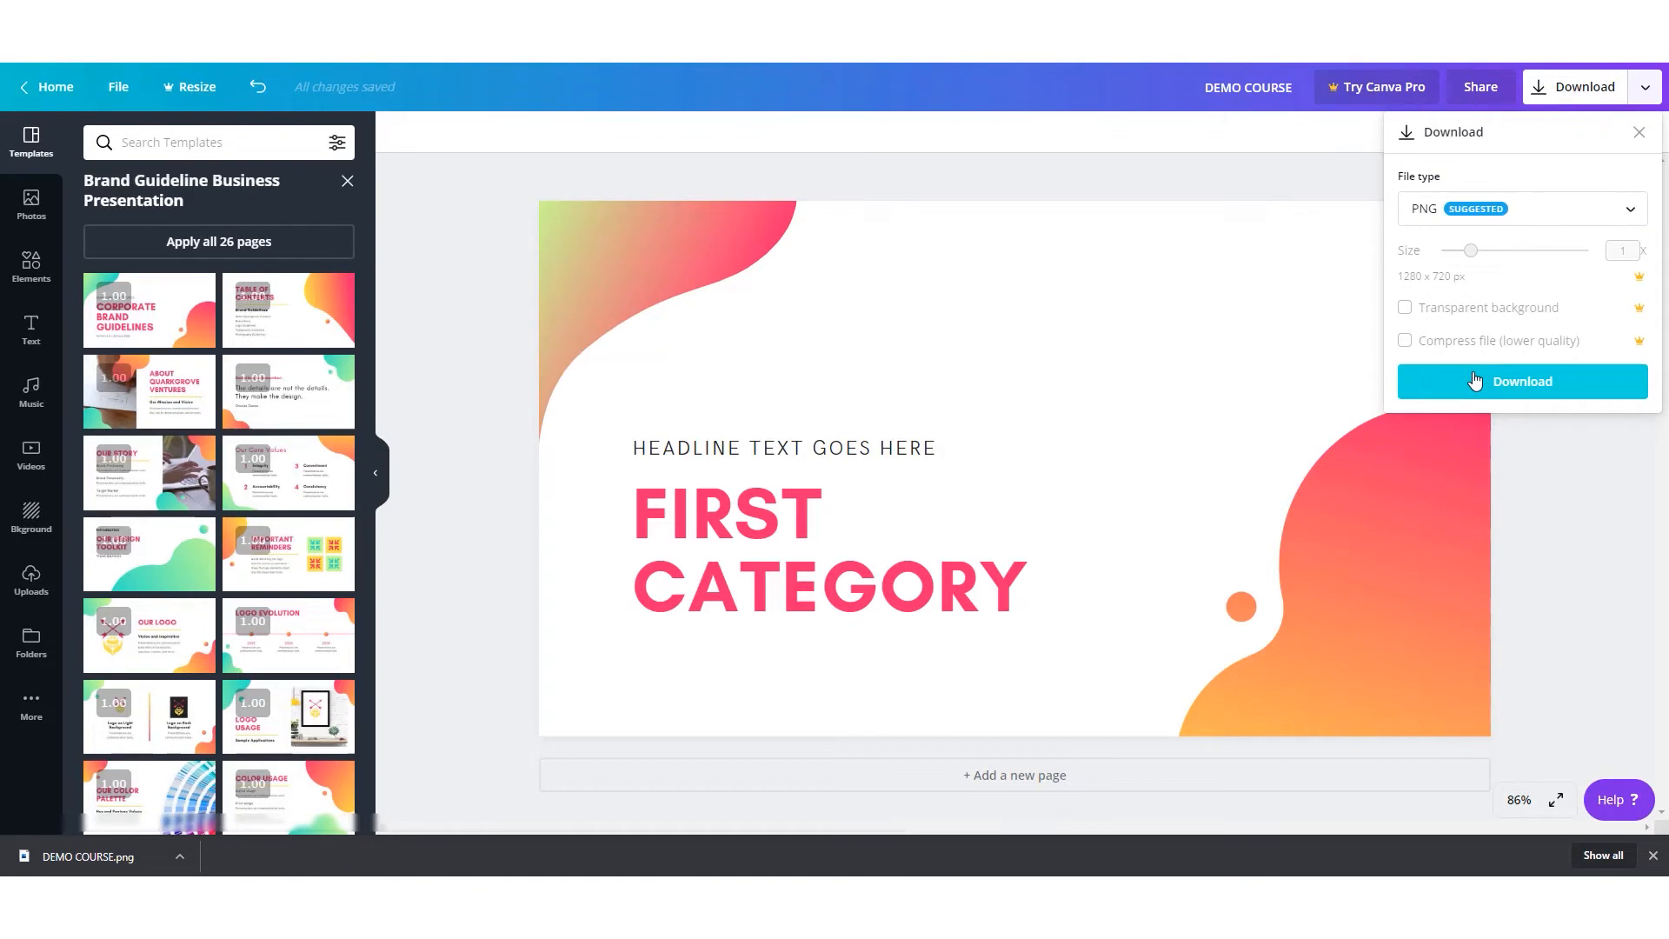
left_click(1475, 381)
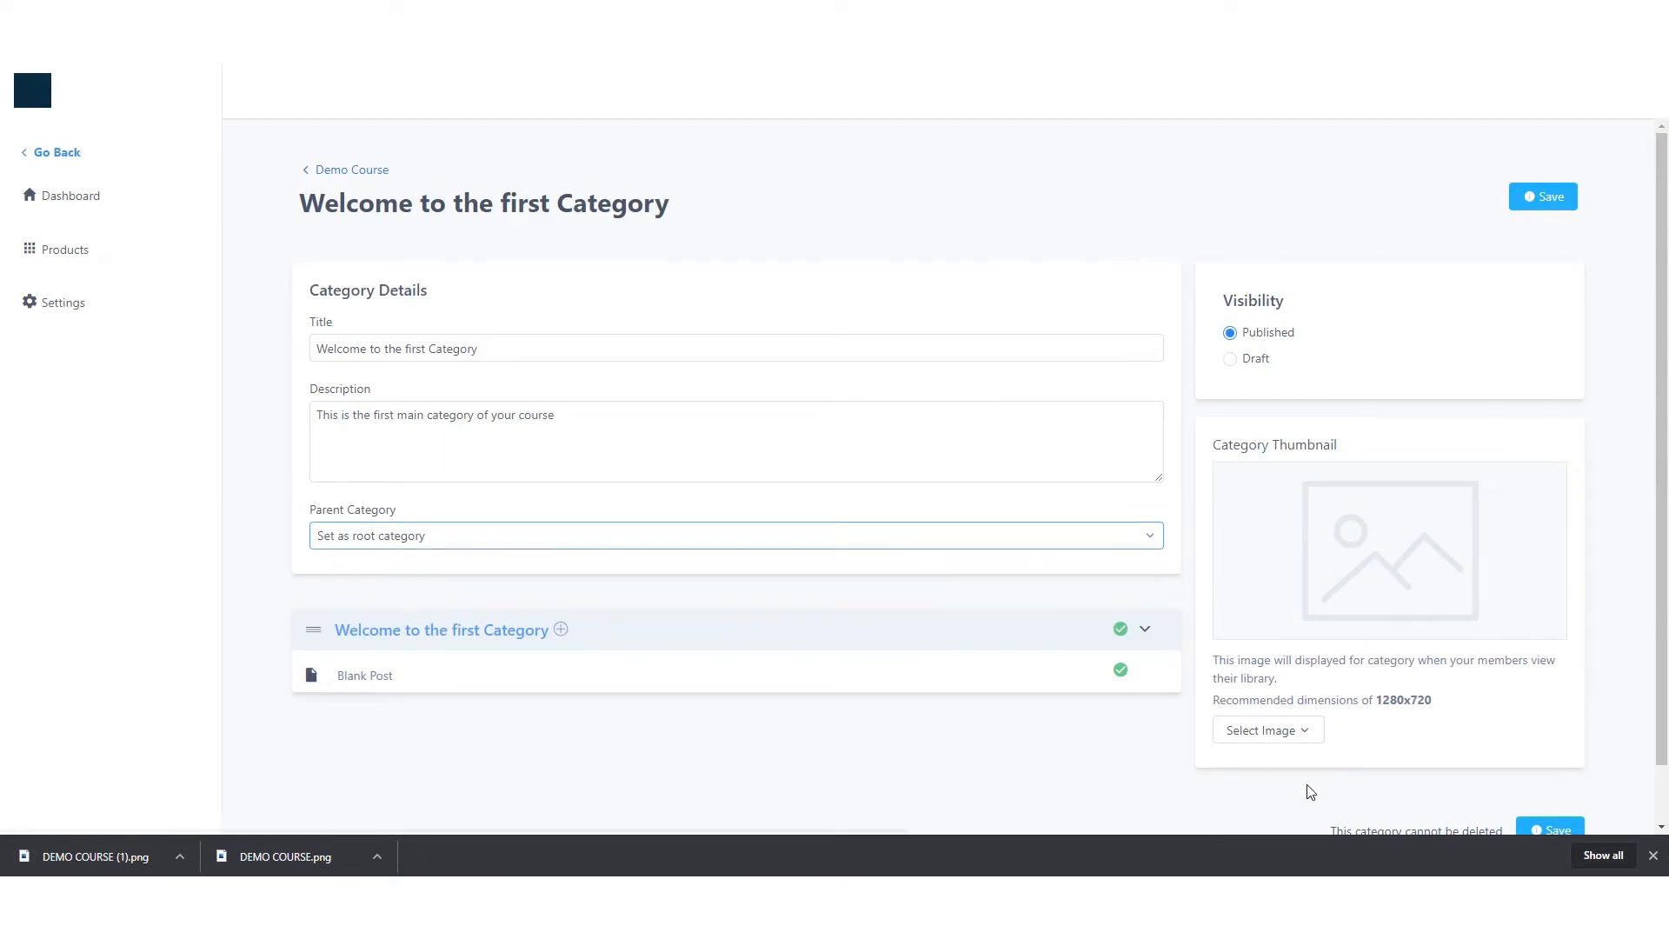
- Back in the membership site builder, upload DEMO COURSE (1) as the category thumbnail and save the category
left_click(1295, 732)
left_click(1283, 768)
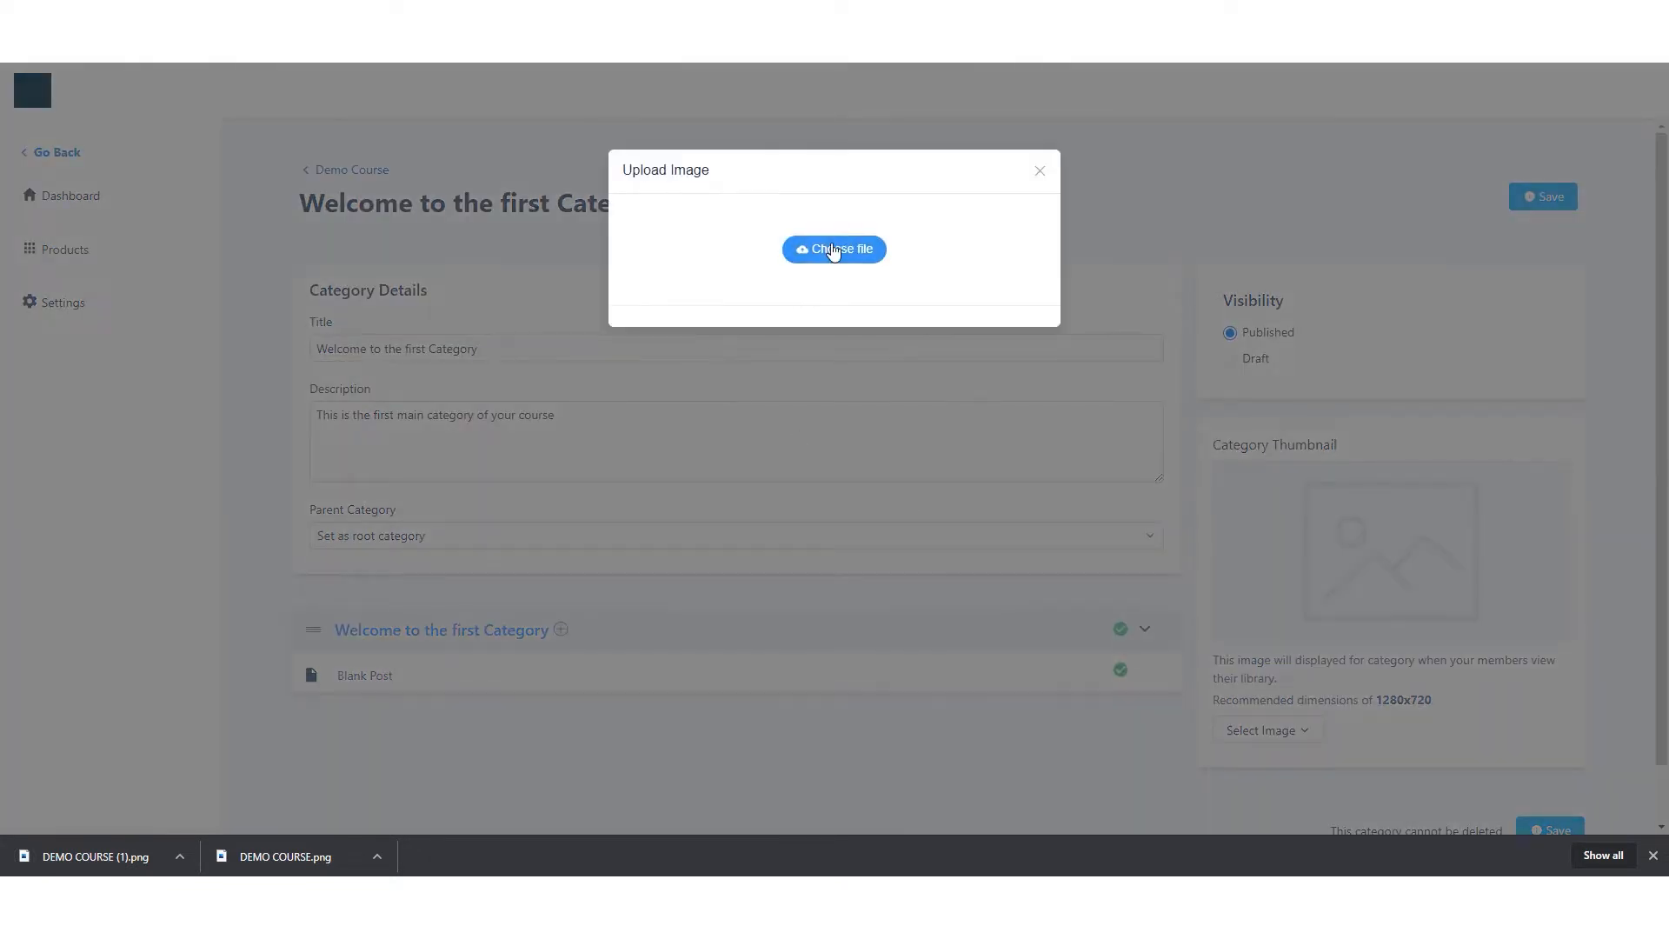
left_click(835, 250)
left_click(184, 138)
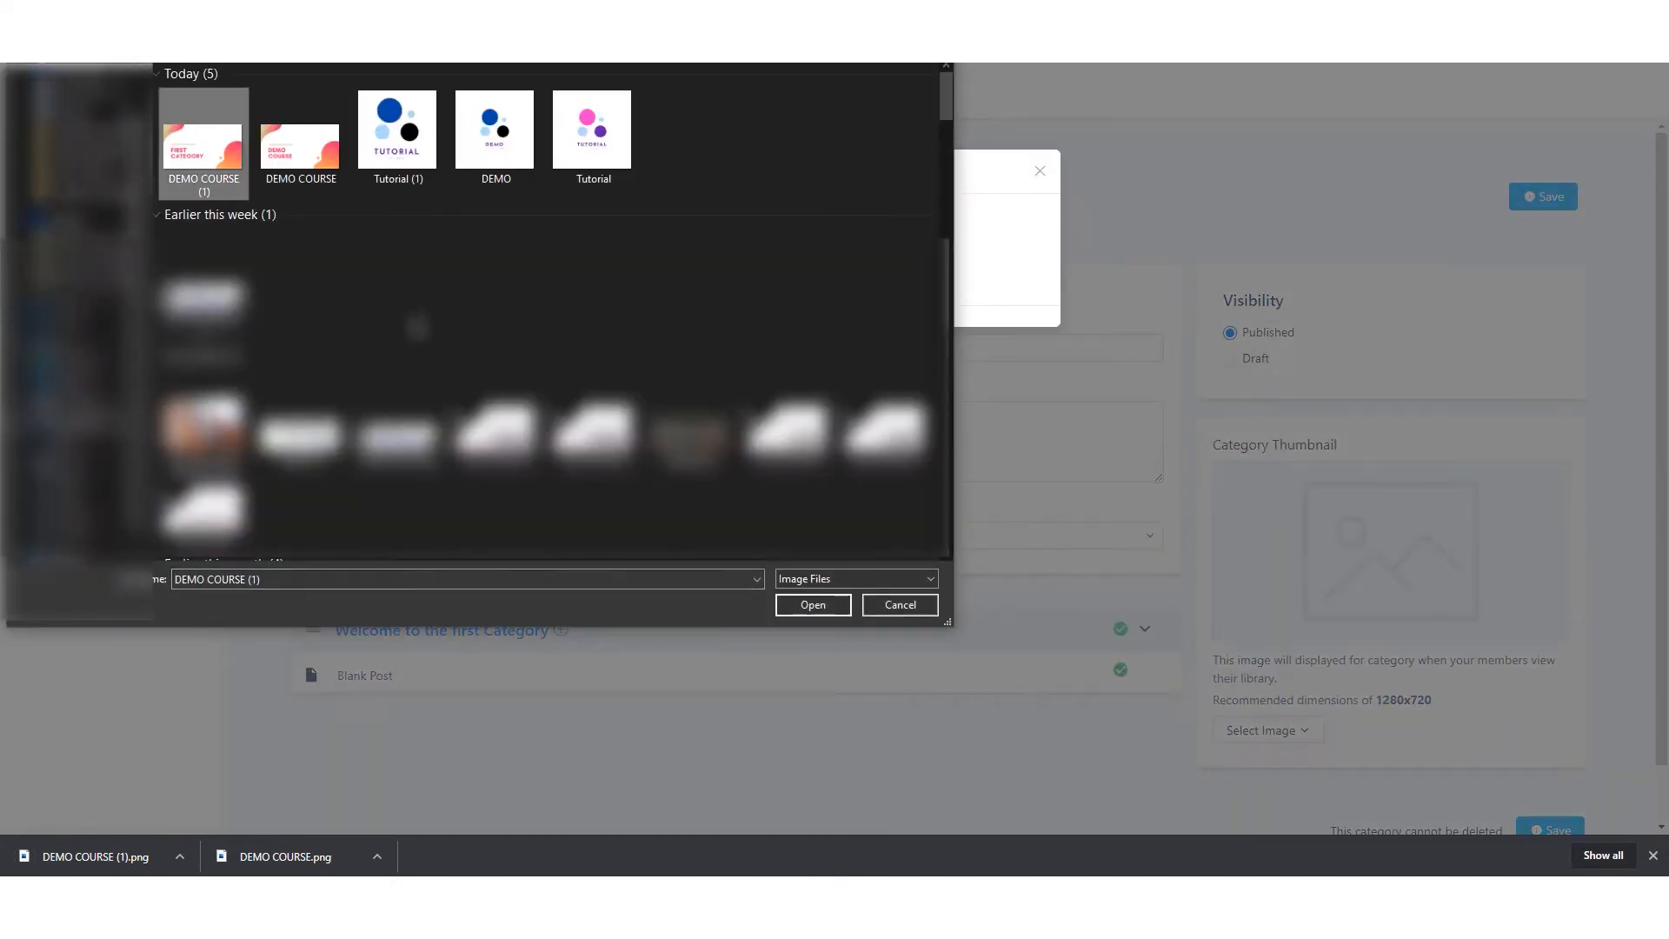
left_click(807, 606)
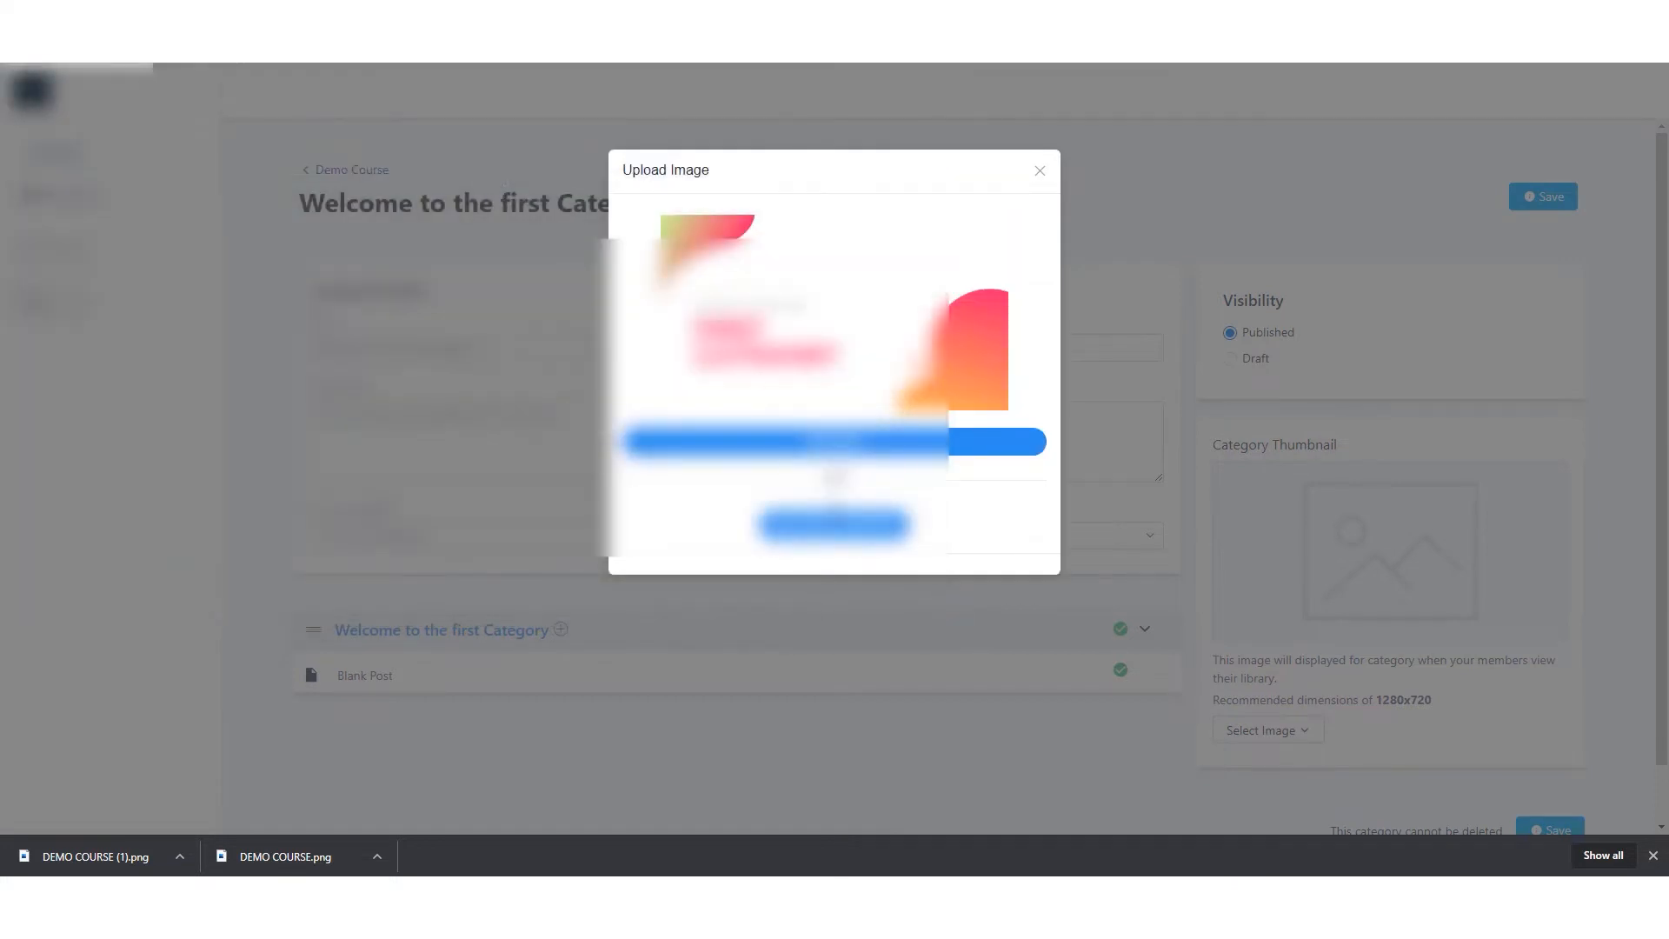
left_click(859, 446)
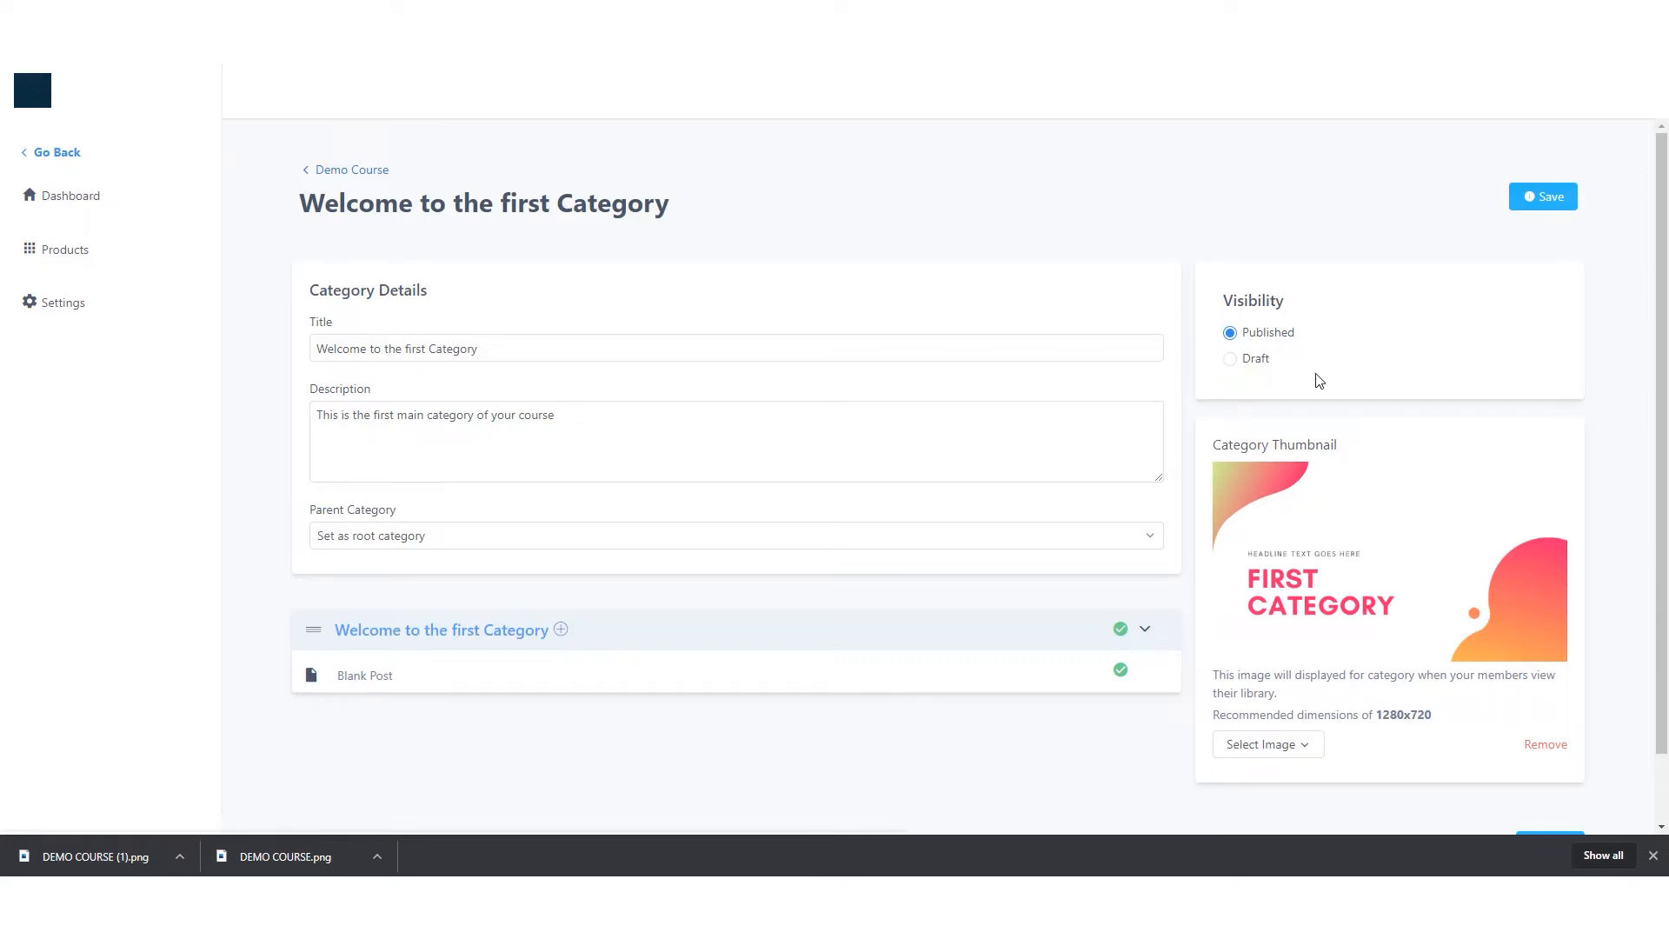
left_click(1541, 199)
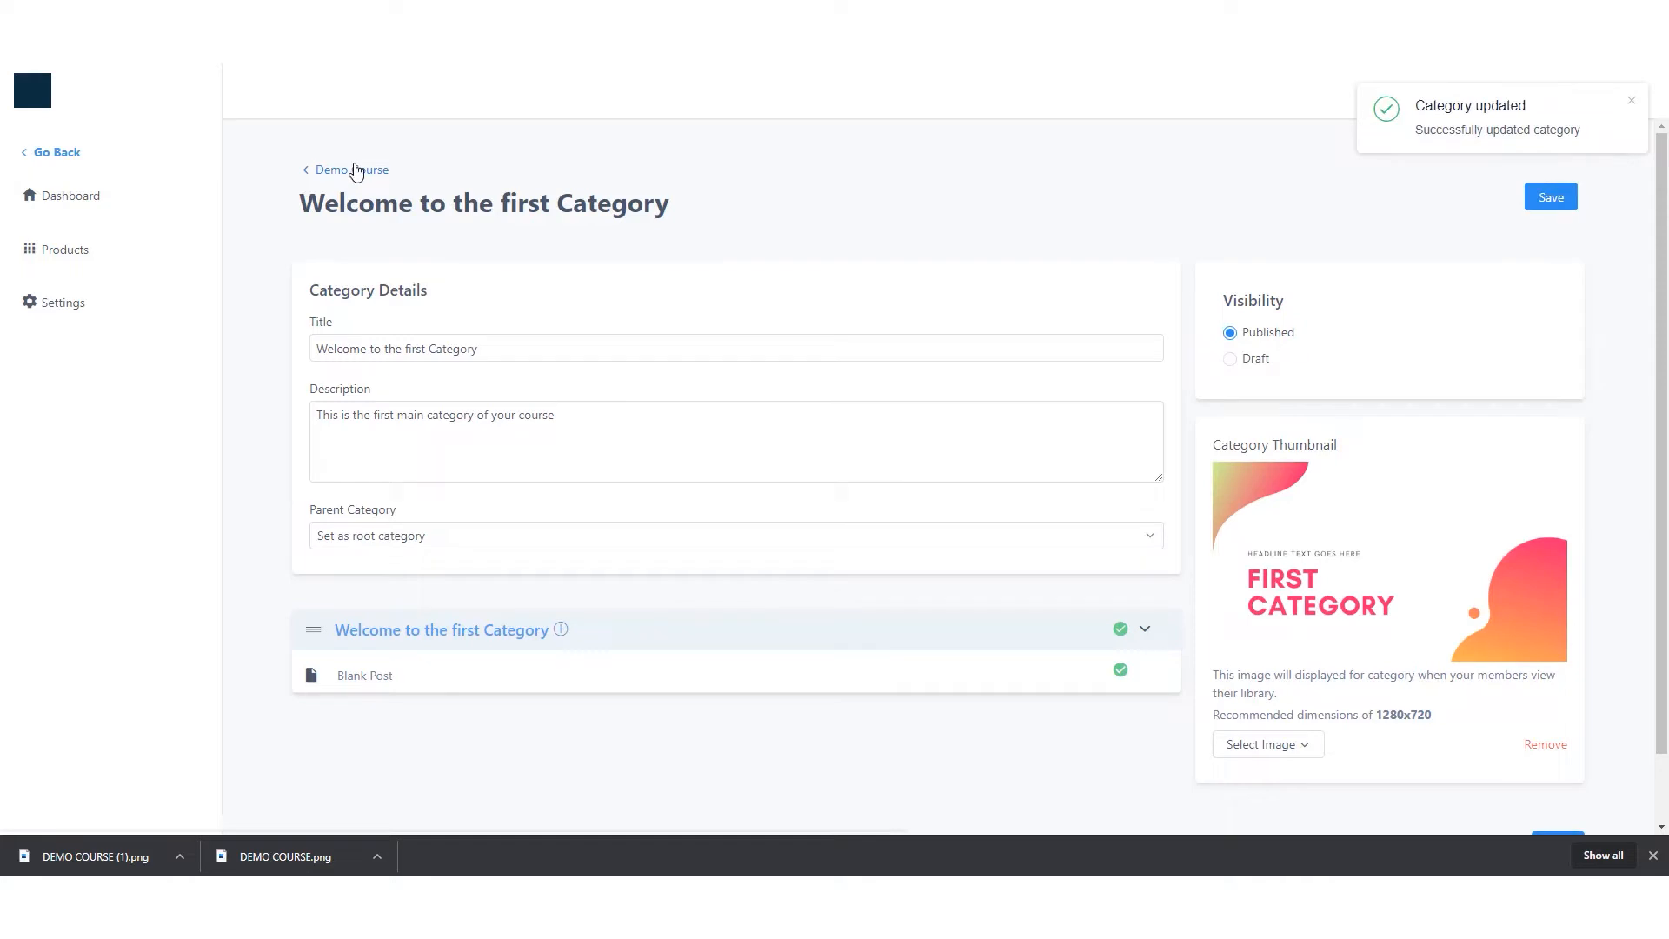
- Return to the Demo Course product structure and open Blank Post under "Welcome to the first Category"
left_click(360, 174)
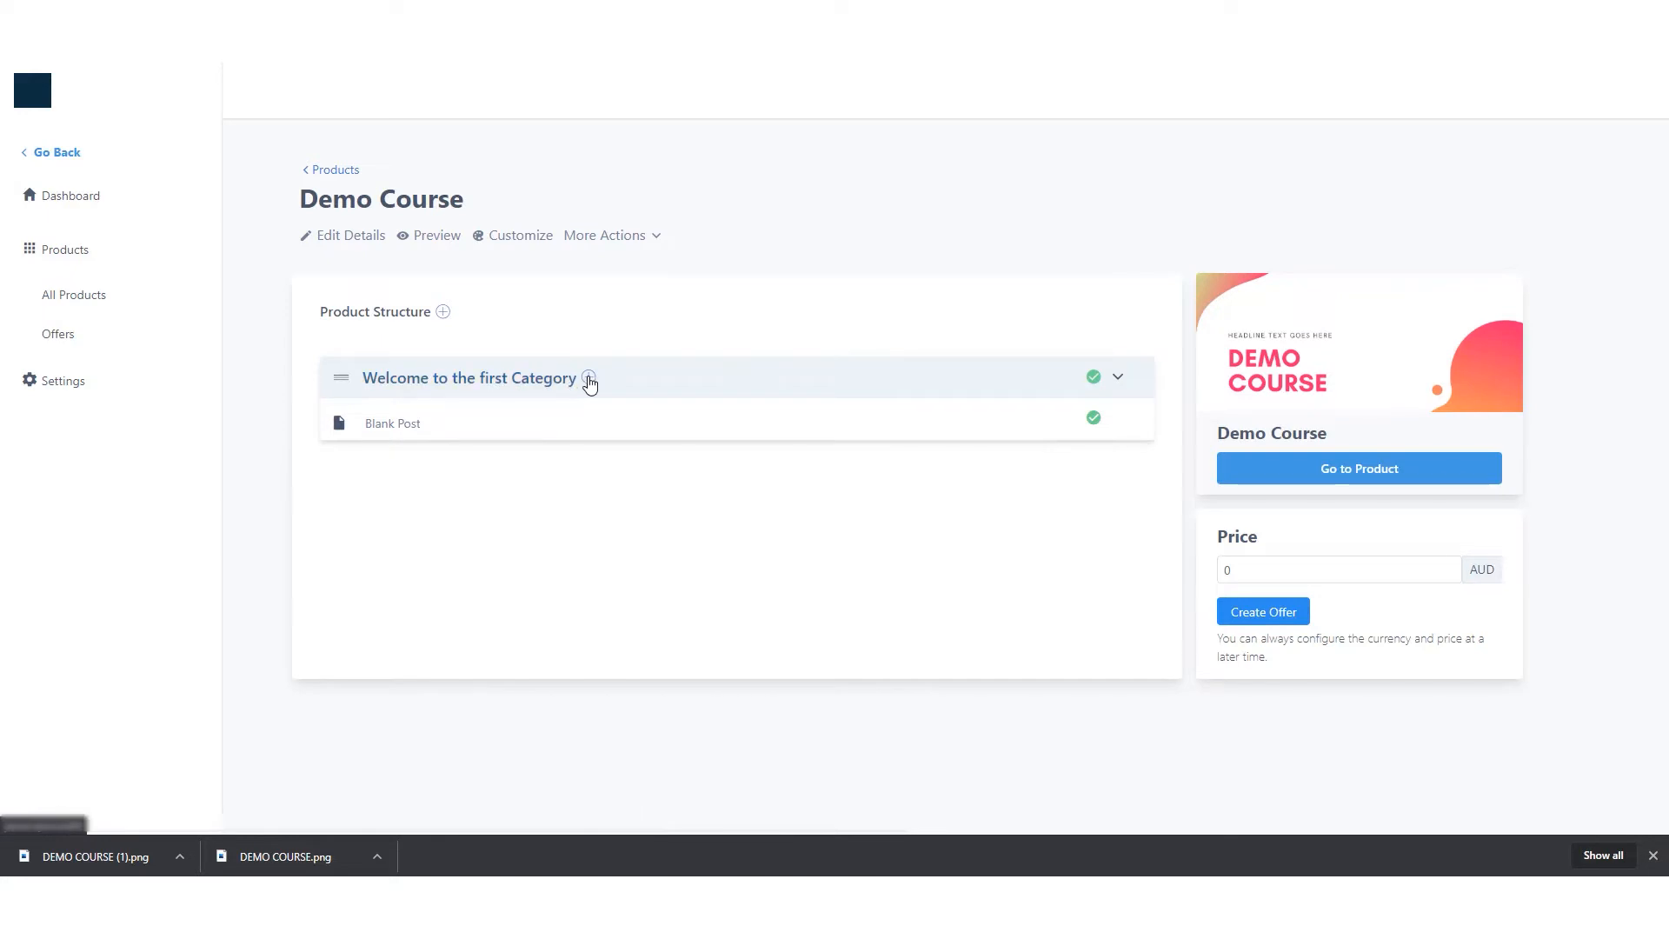
left_click(1118, 379)
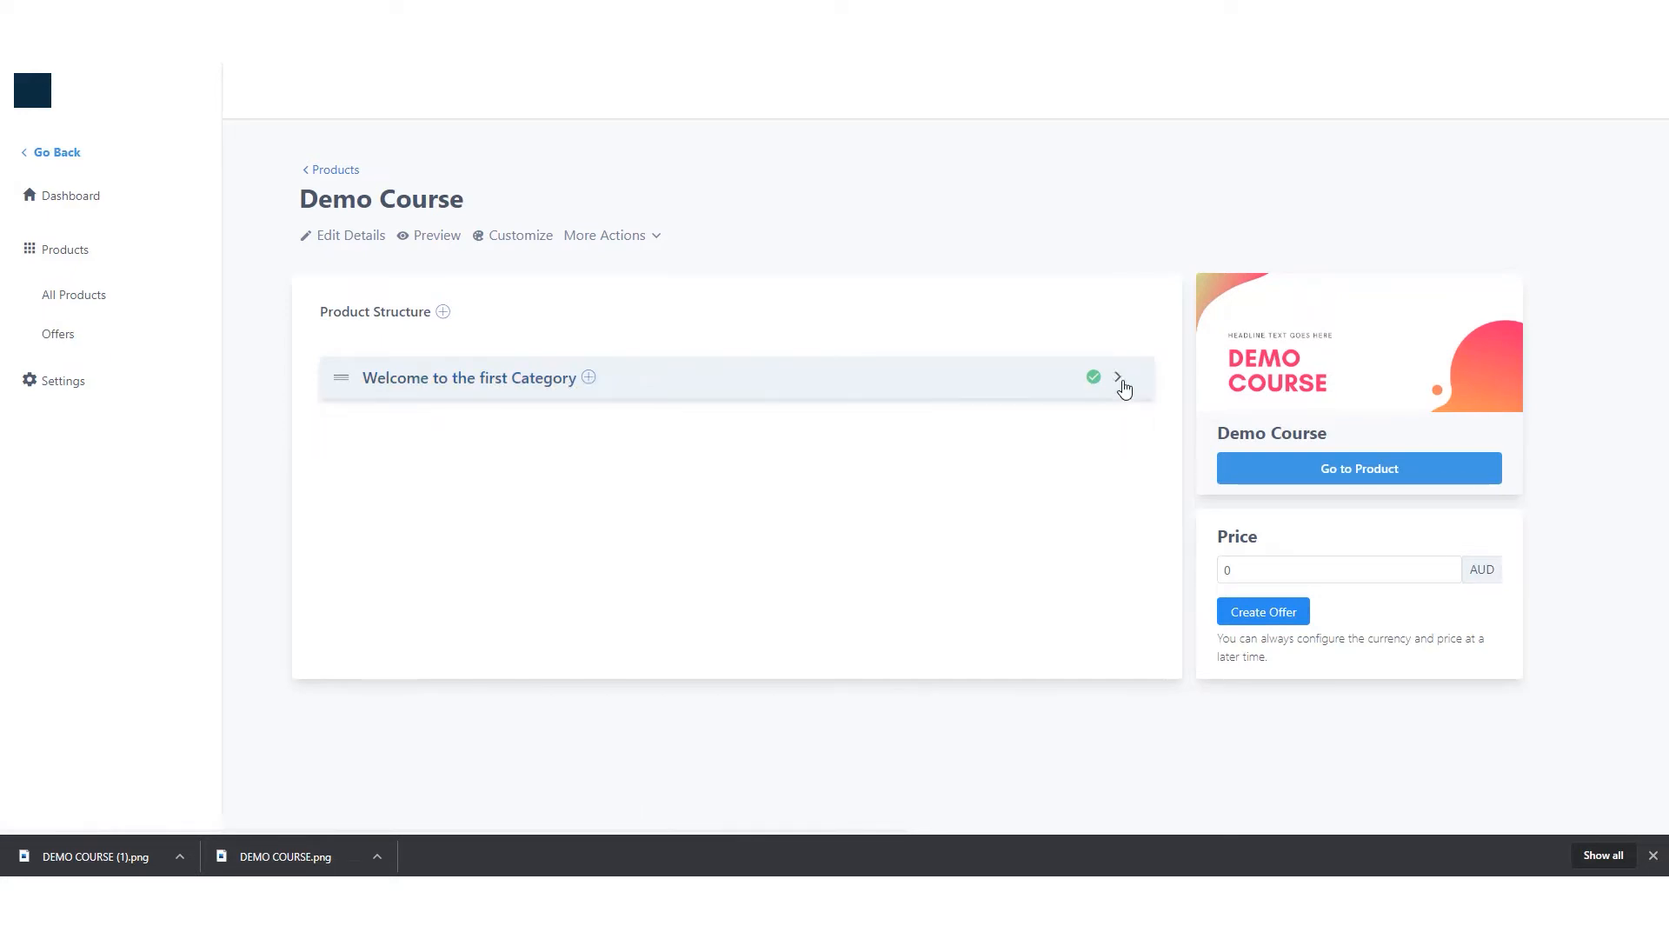
left_click(1120, 381)
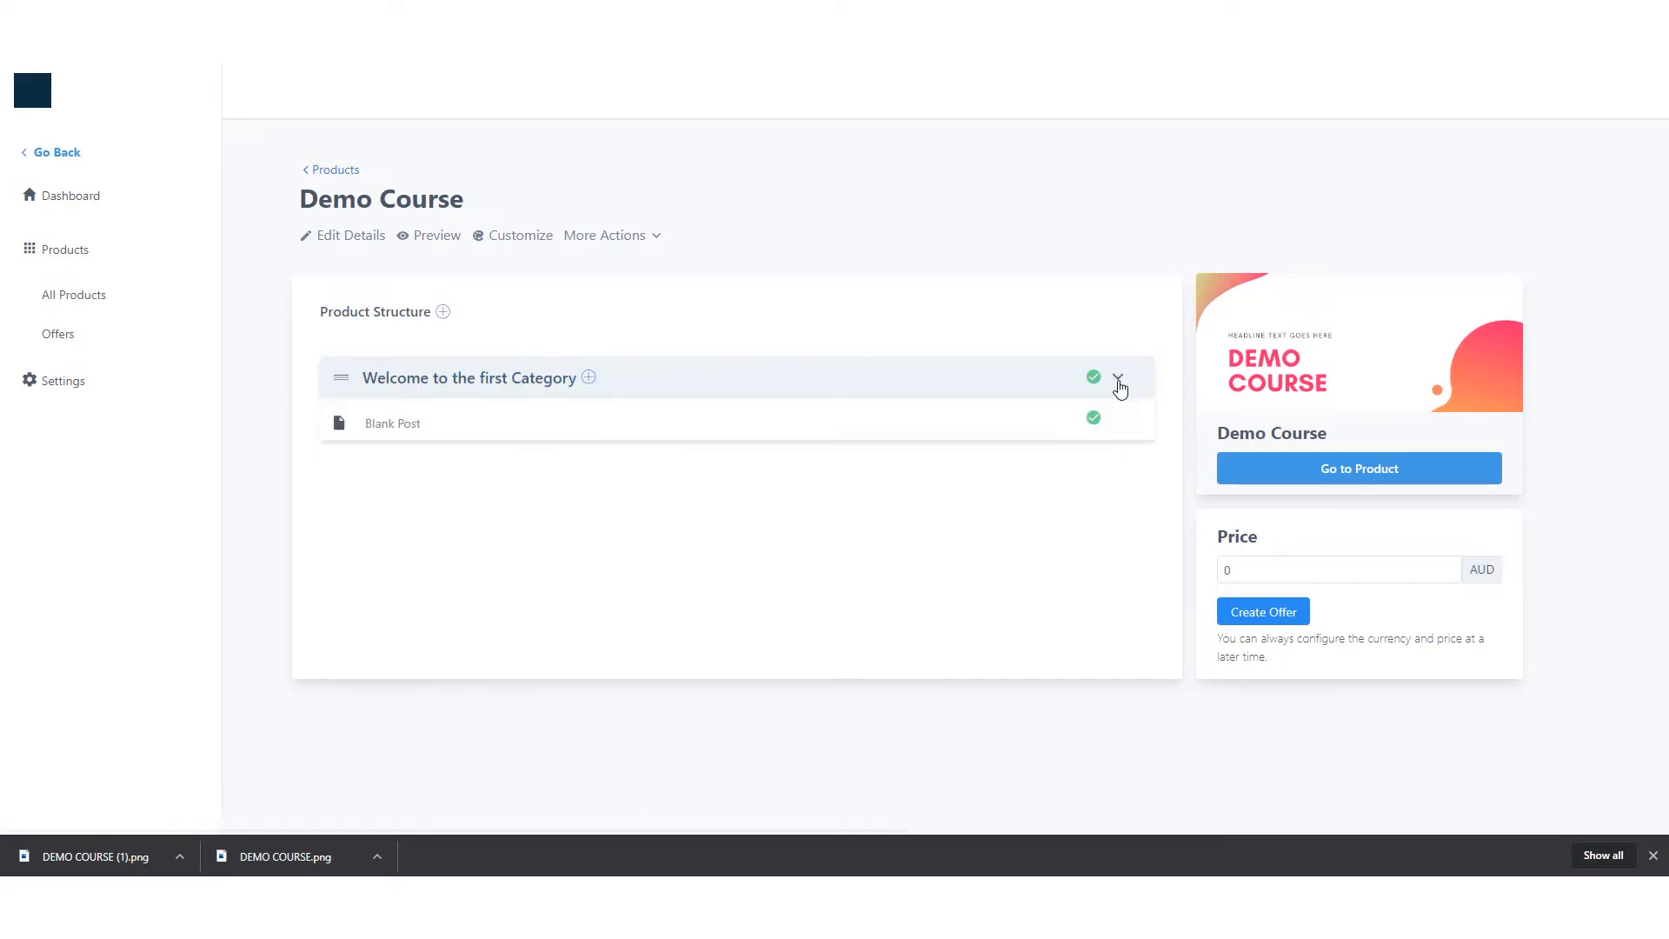
left_click(409, 426)
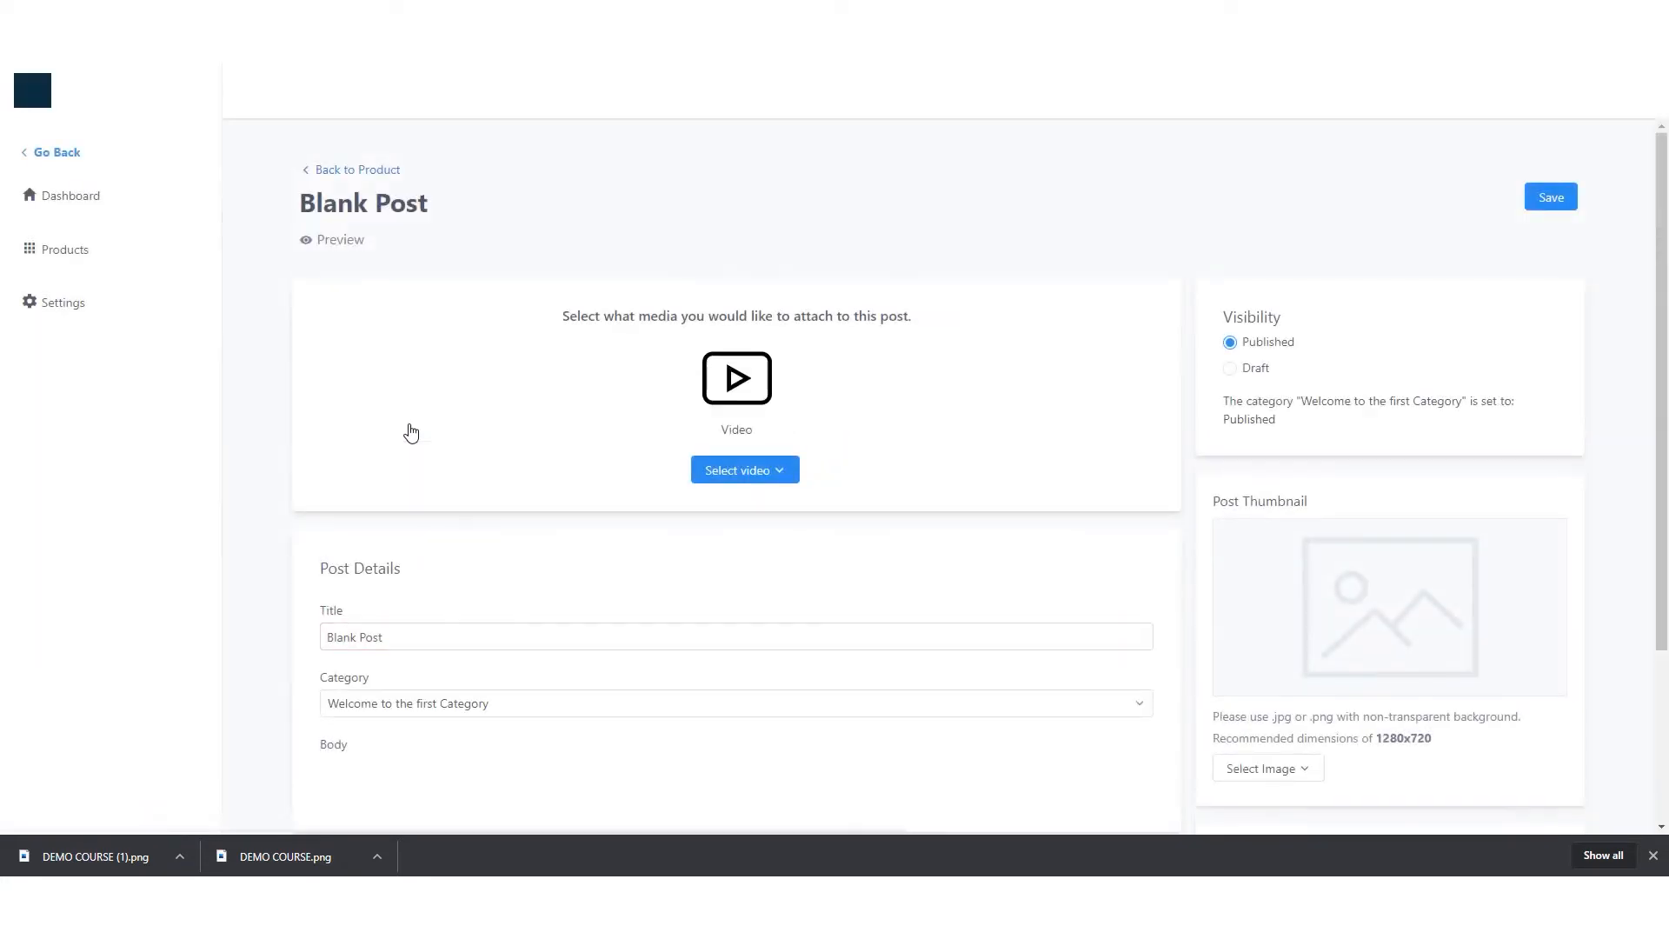
- Retitle the blank post "First Post"
triple_click(398, 638)
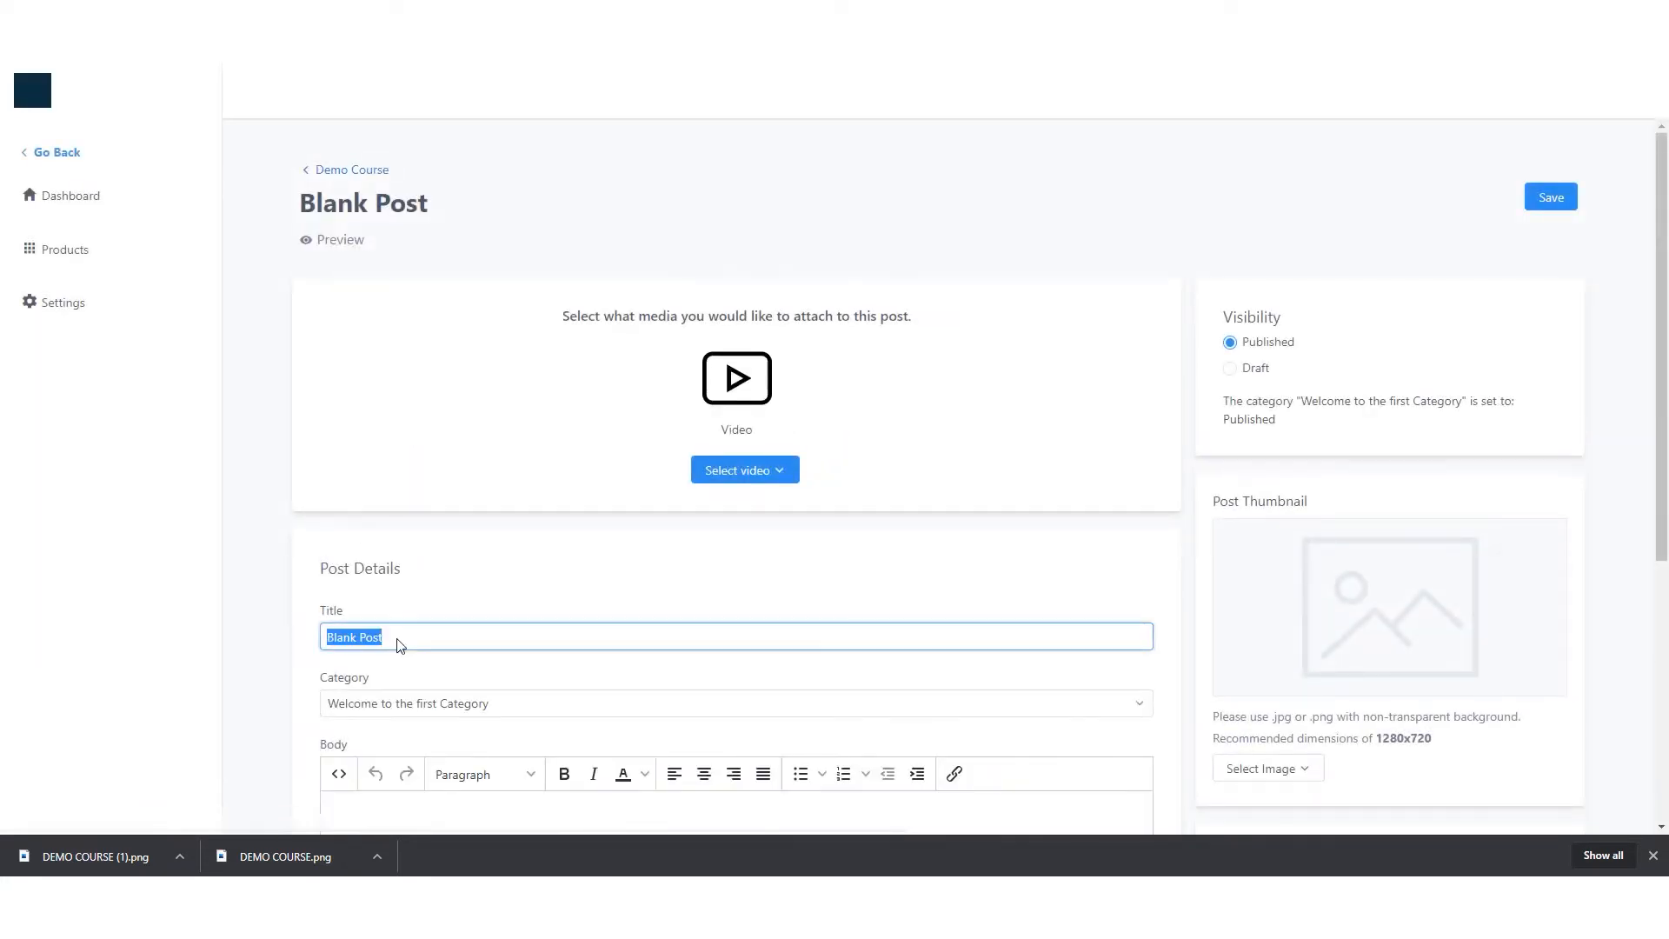
type("This is the")
triple_click(400, 643)
type("First Post")
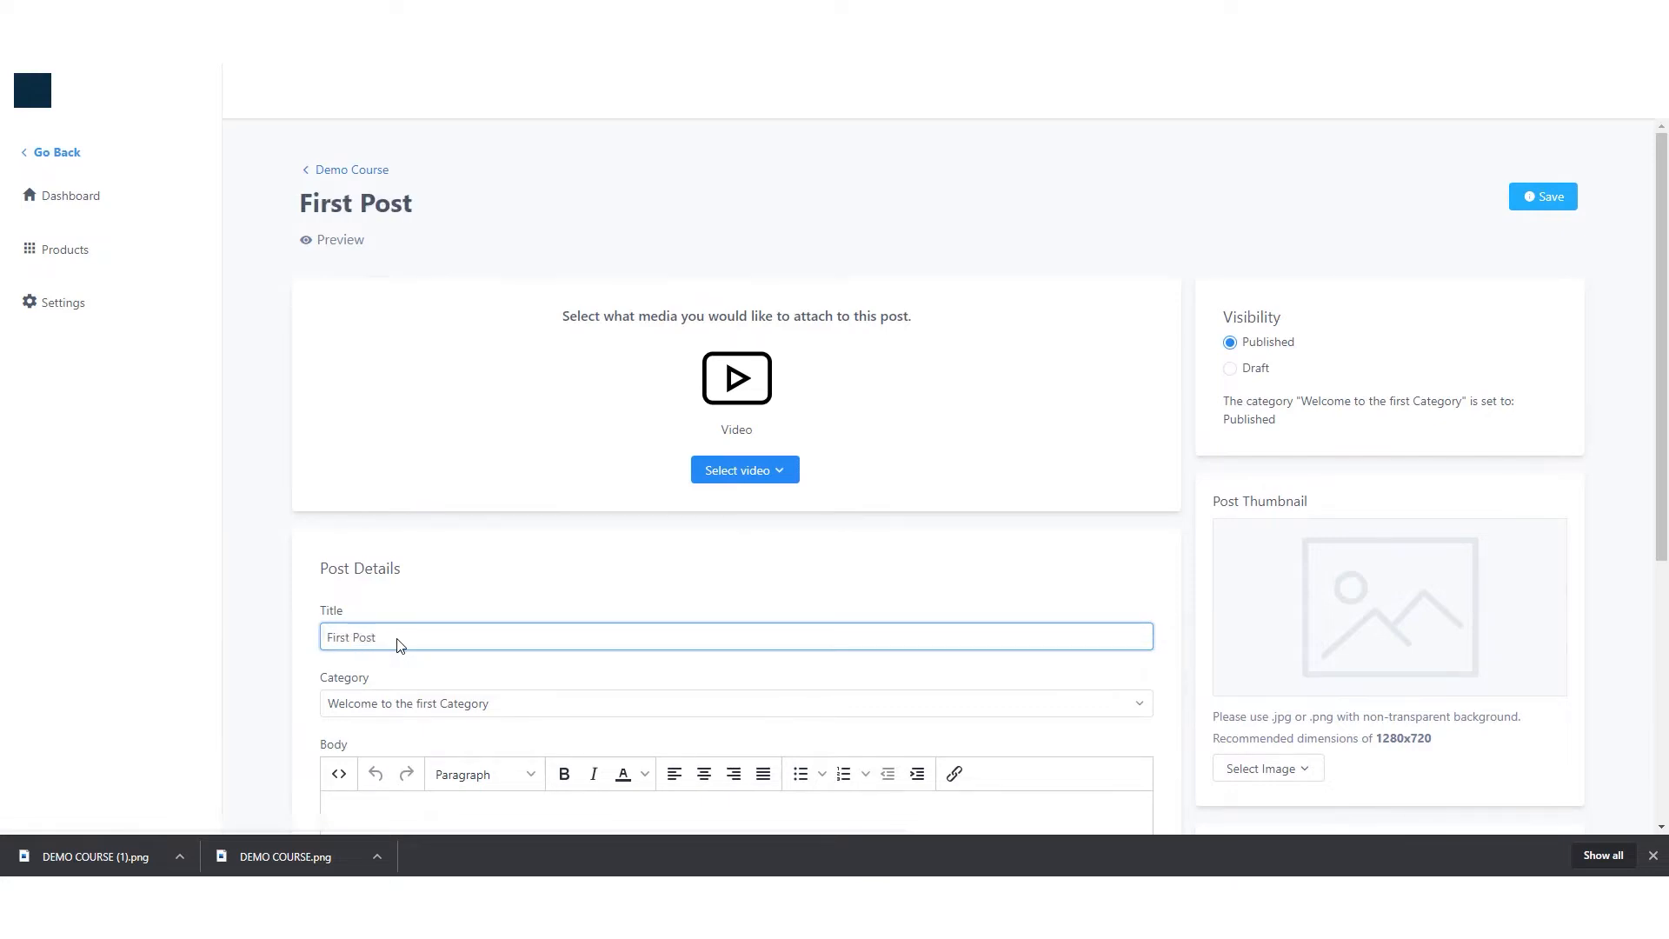
- Examine the post's category choices, the body editor's paragraph and heading styles, and the video attachment options
scroll(421, 625, "down", 2)
left_click(504, 534)
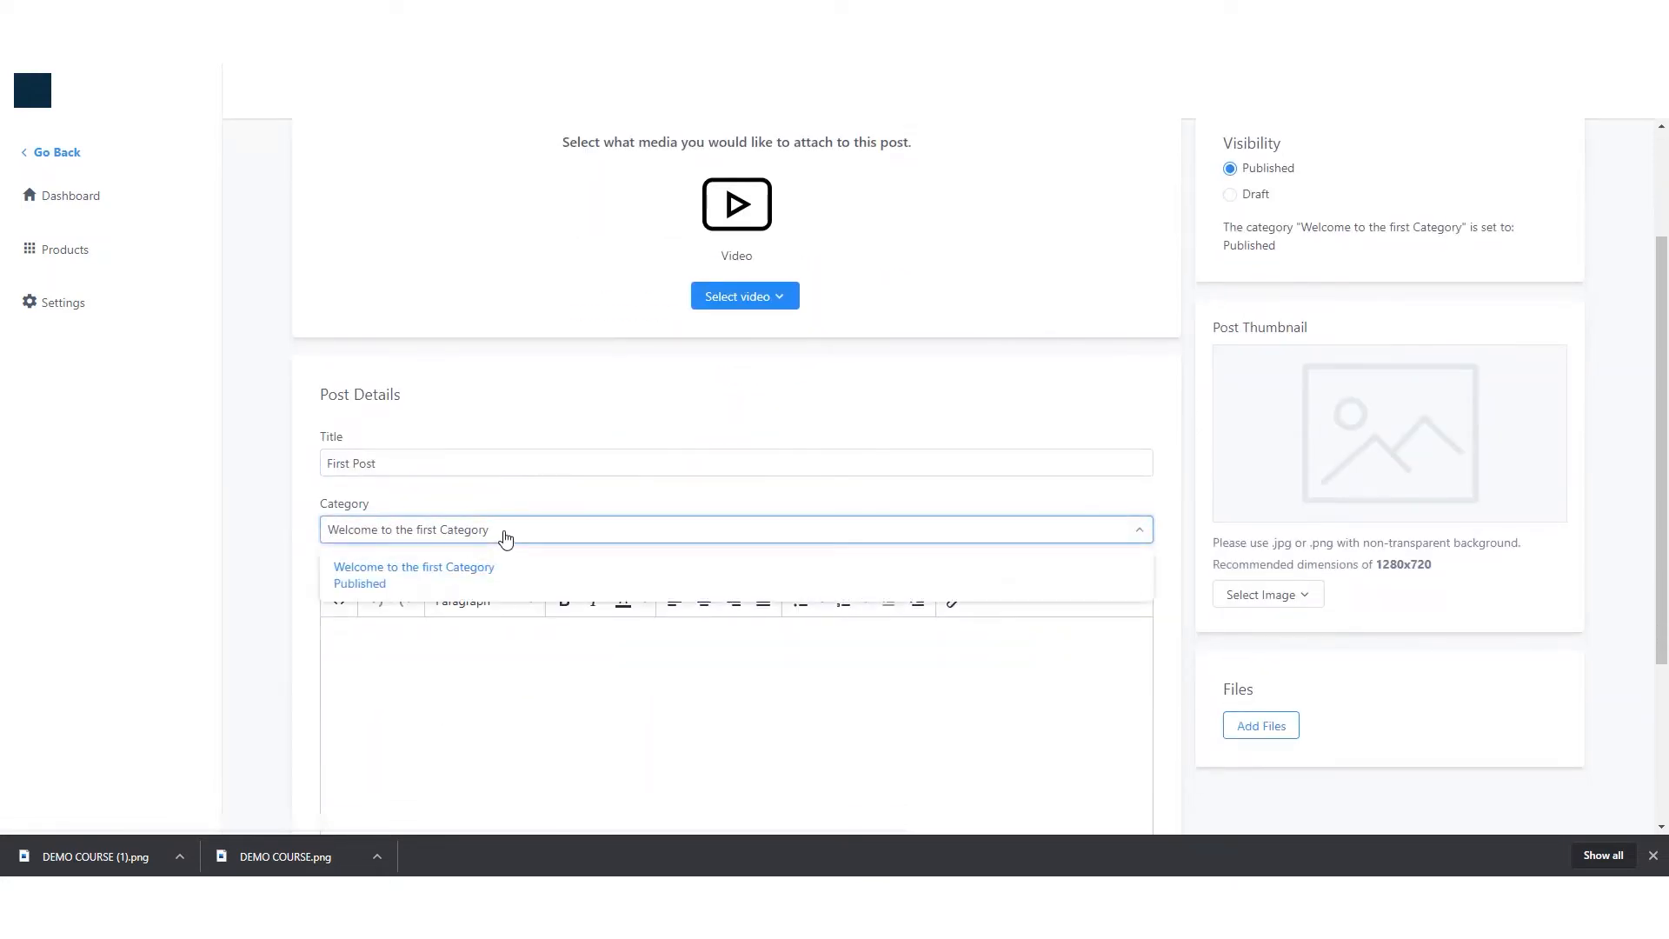
left_click(515, 531)
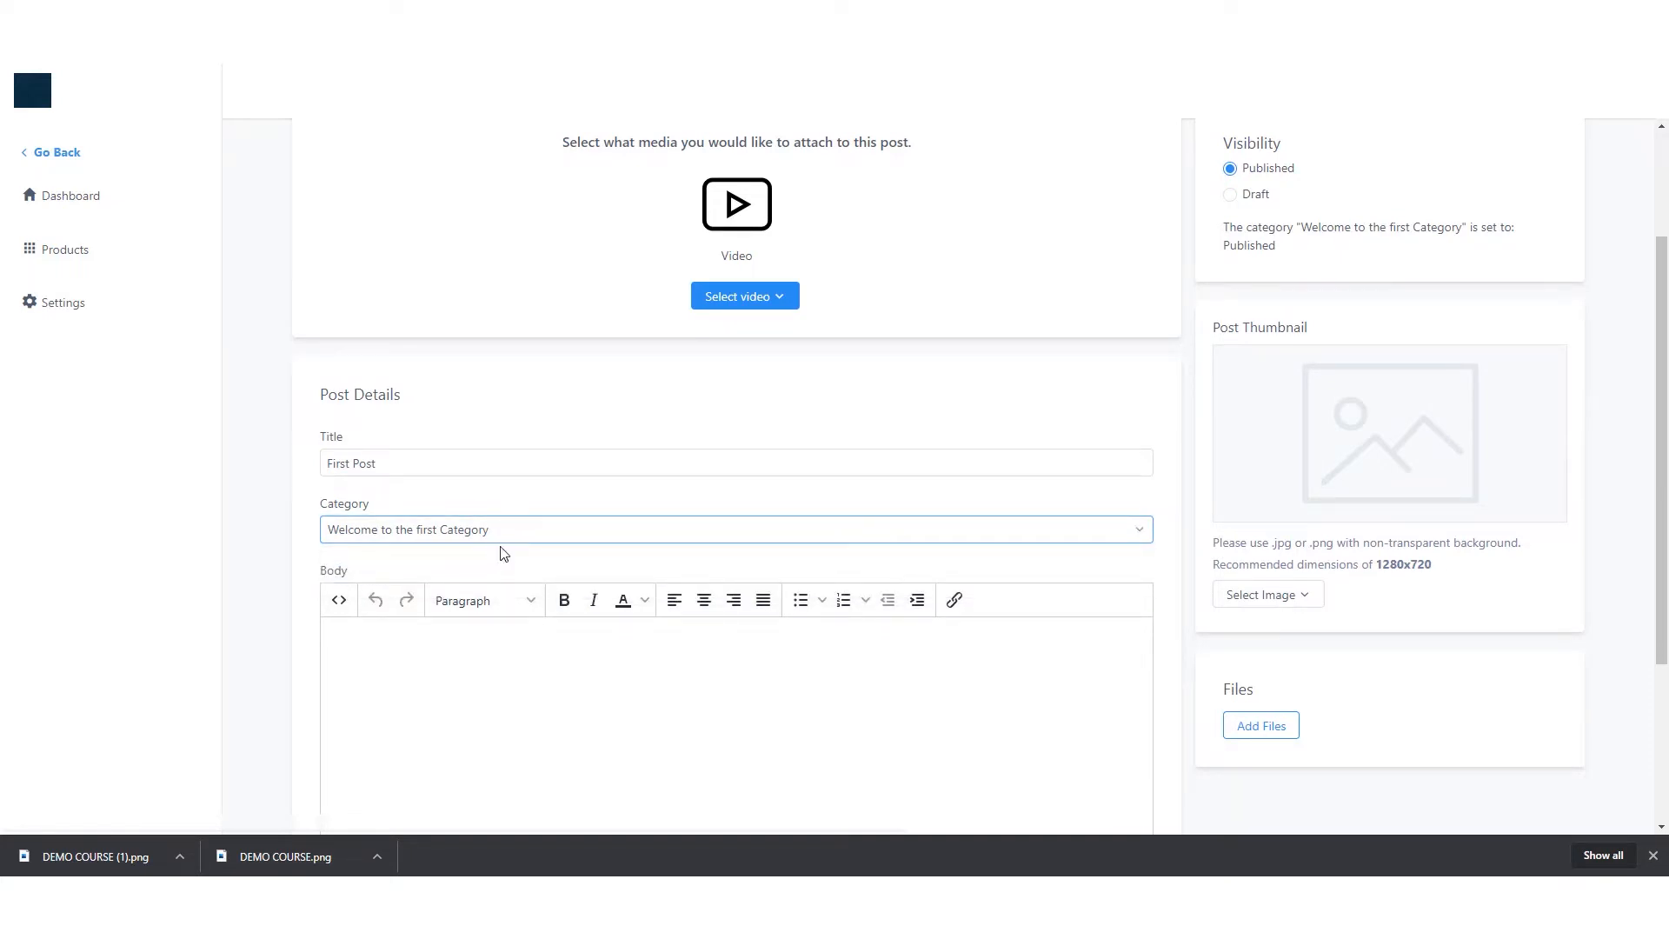
scroll(637, 496, "up", 2)
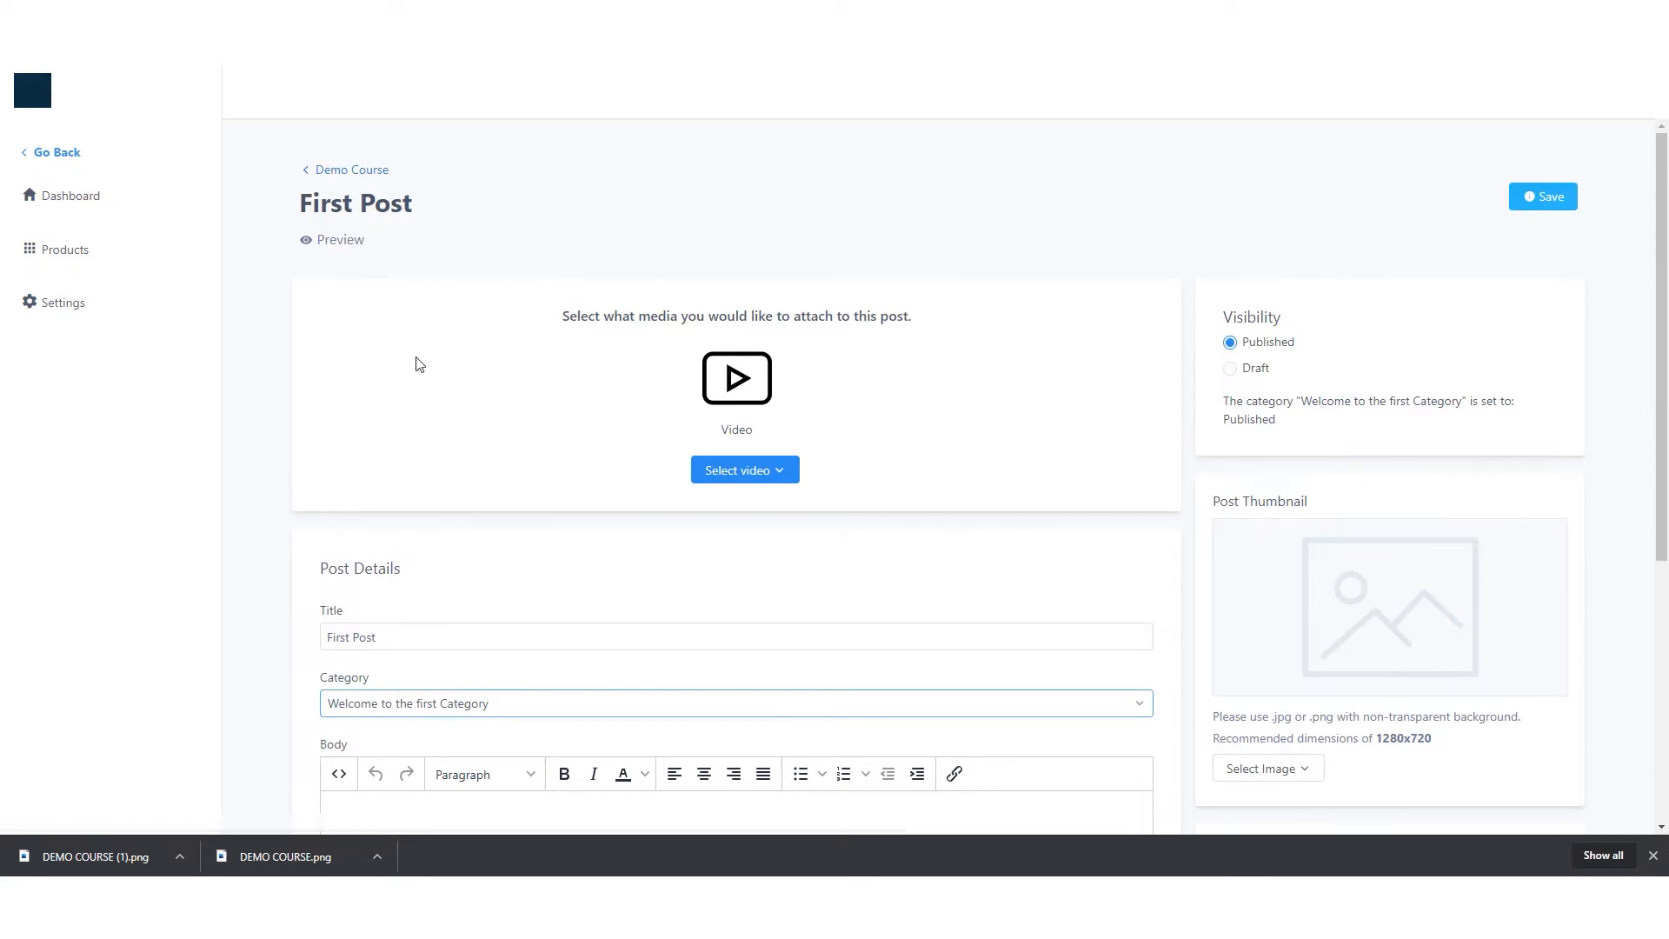
scroll(600, 460, "down", 2)
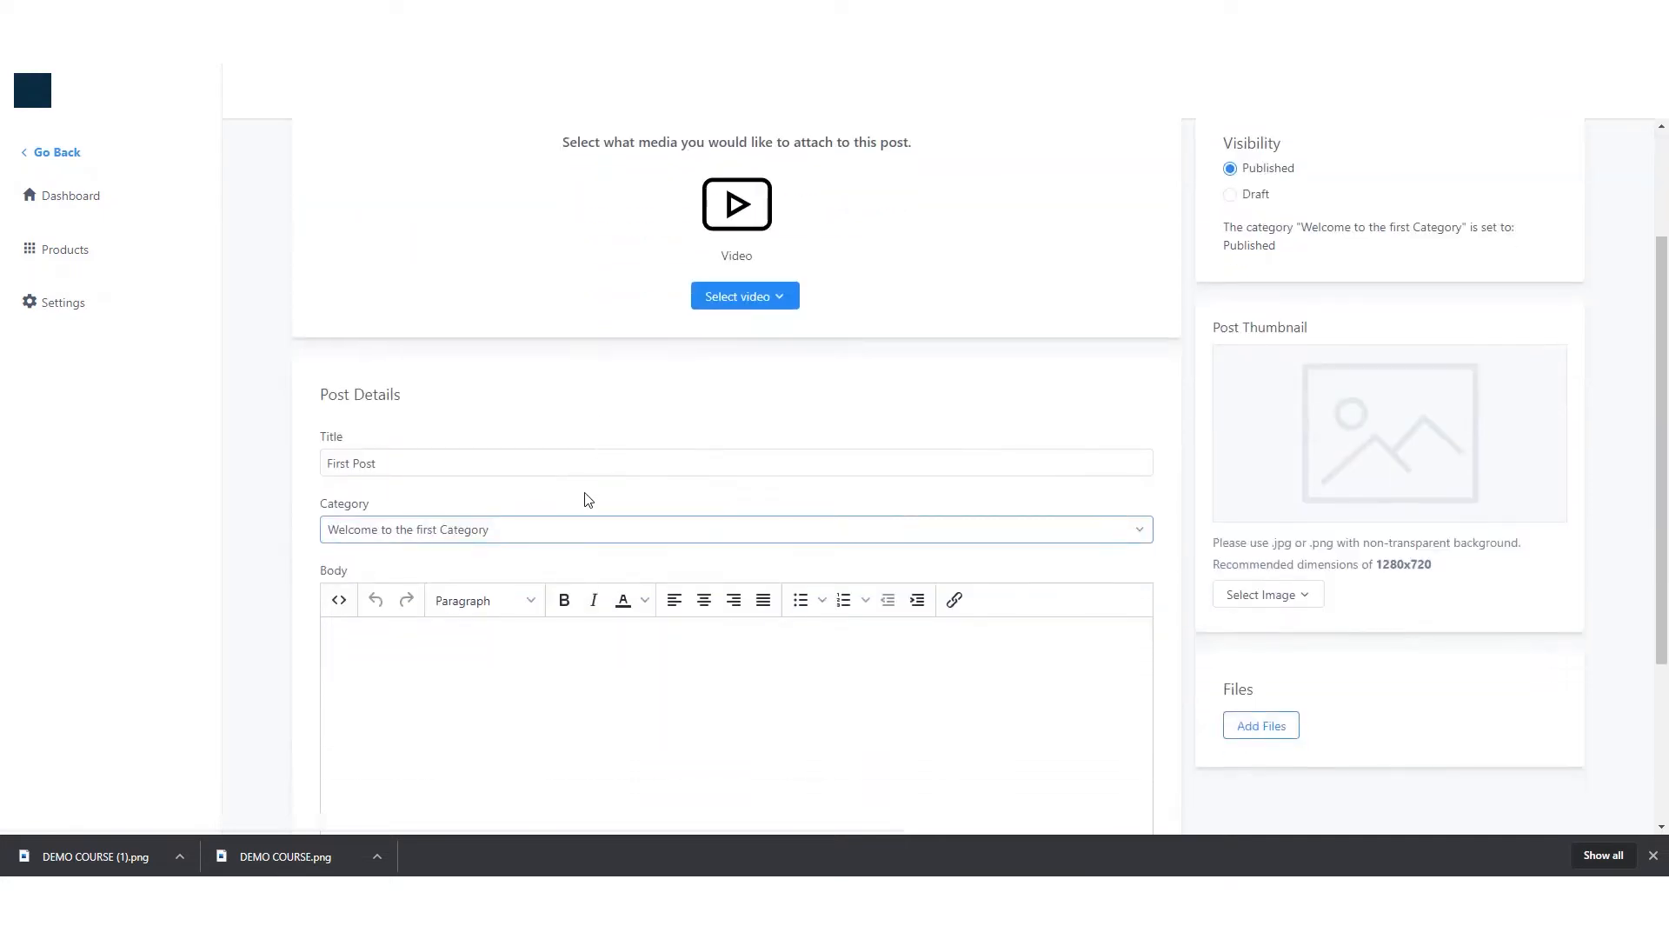
scroll(578, 661, "down", 1)
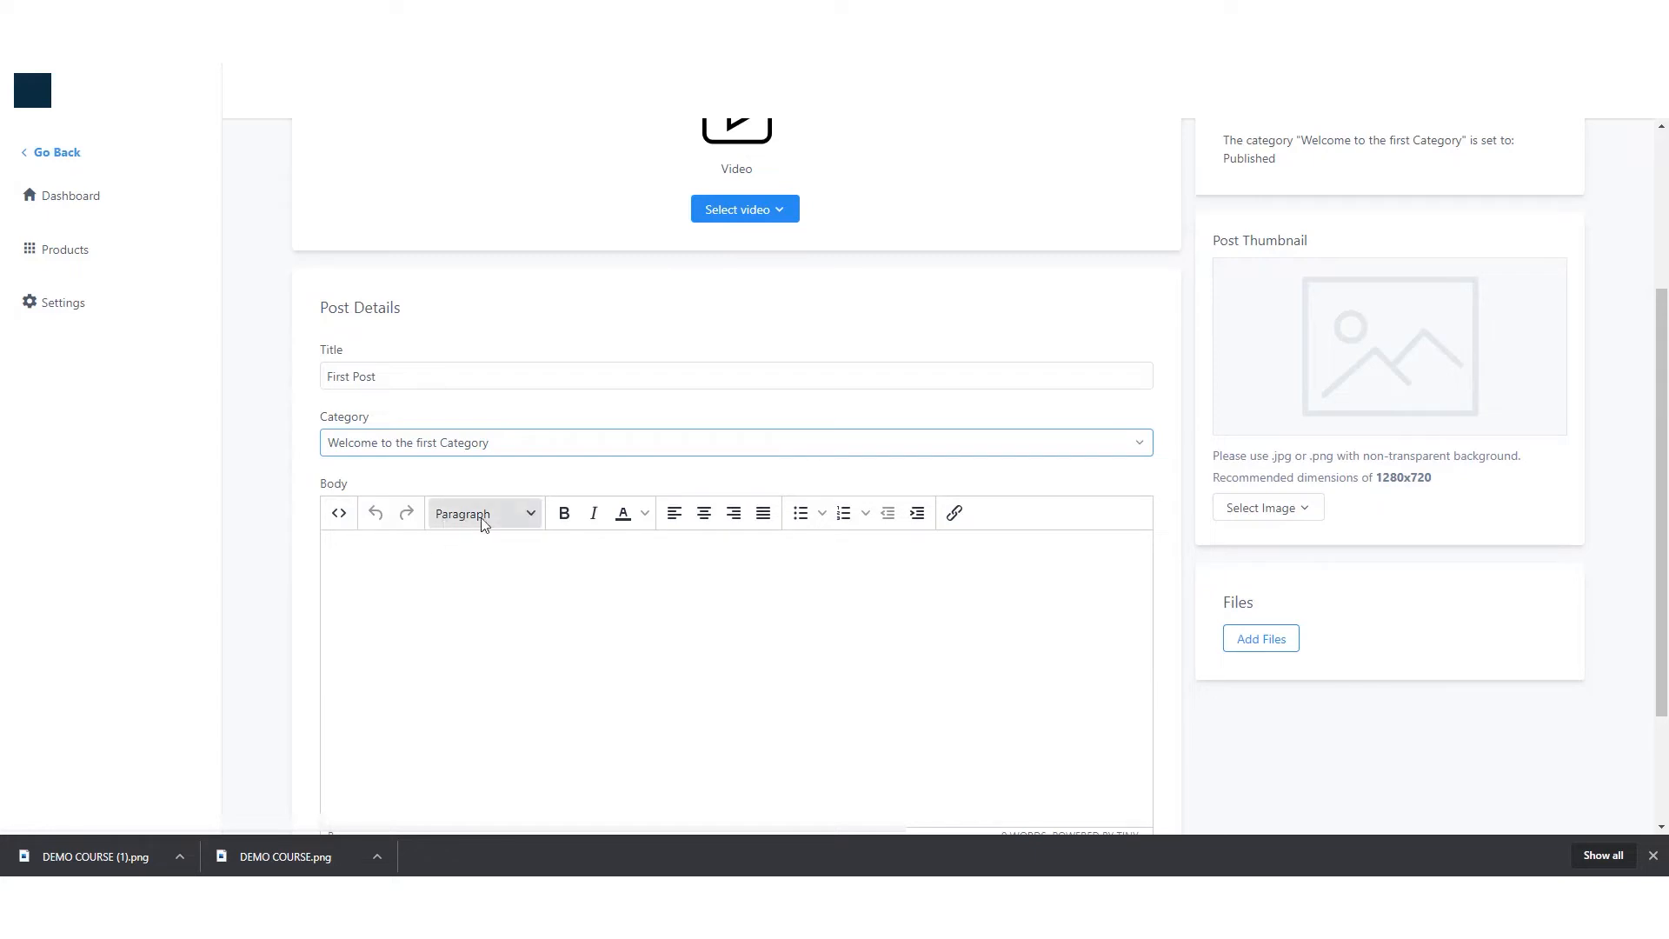
left_click(516, 520)
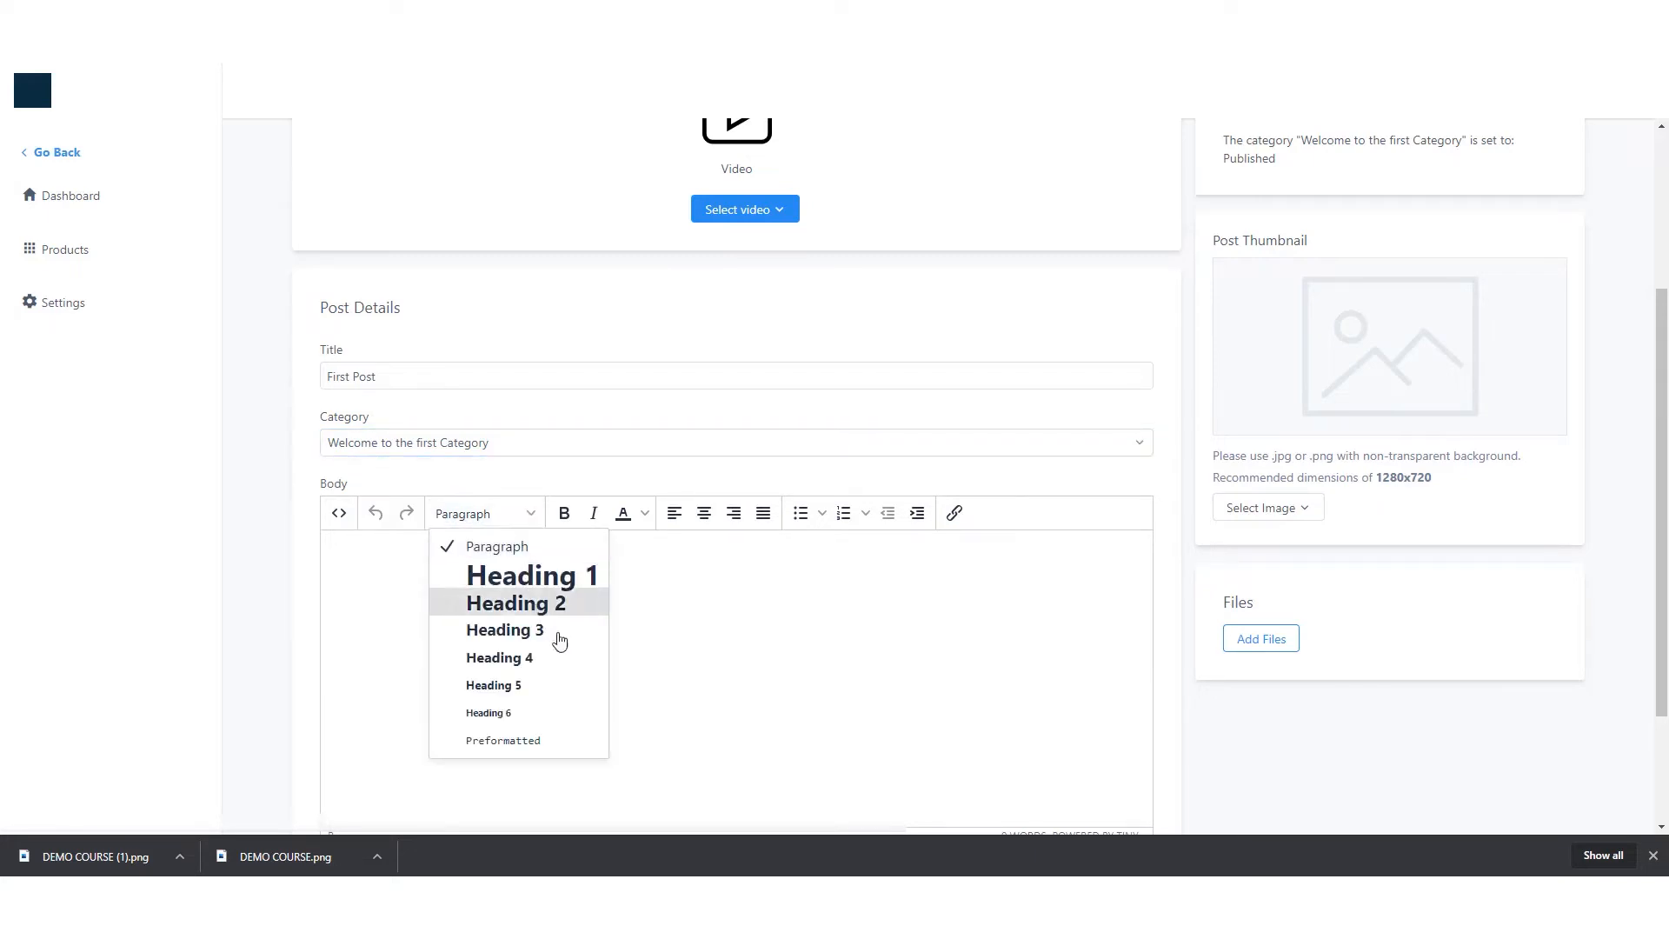
left_click(733, 608)
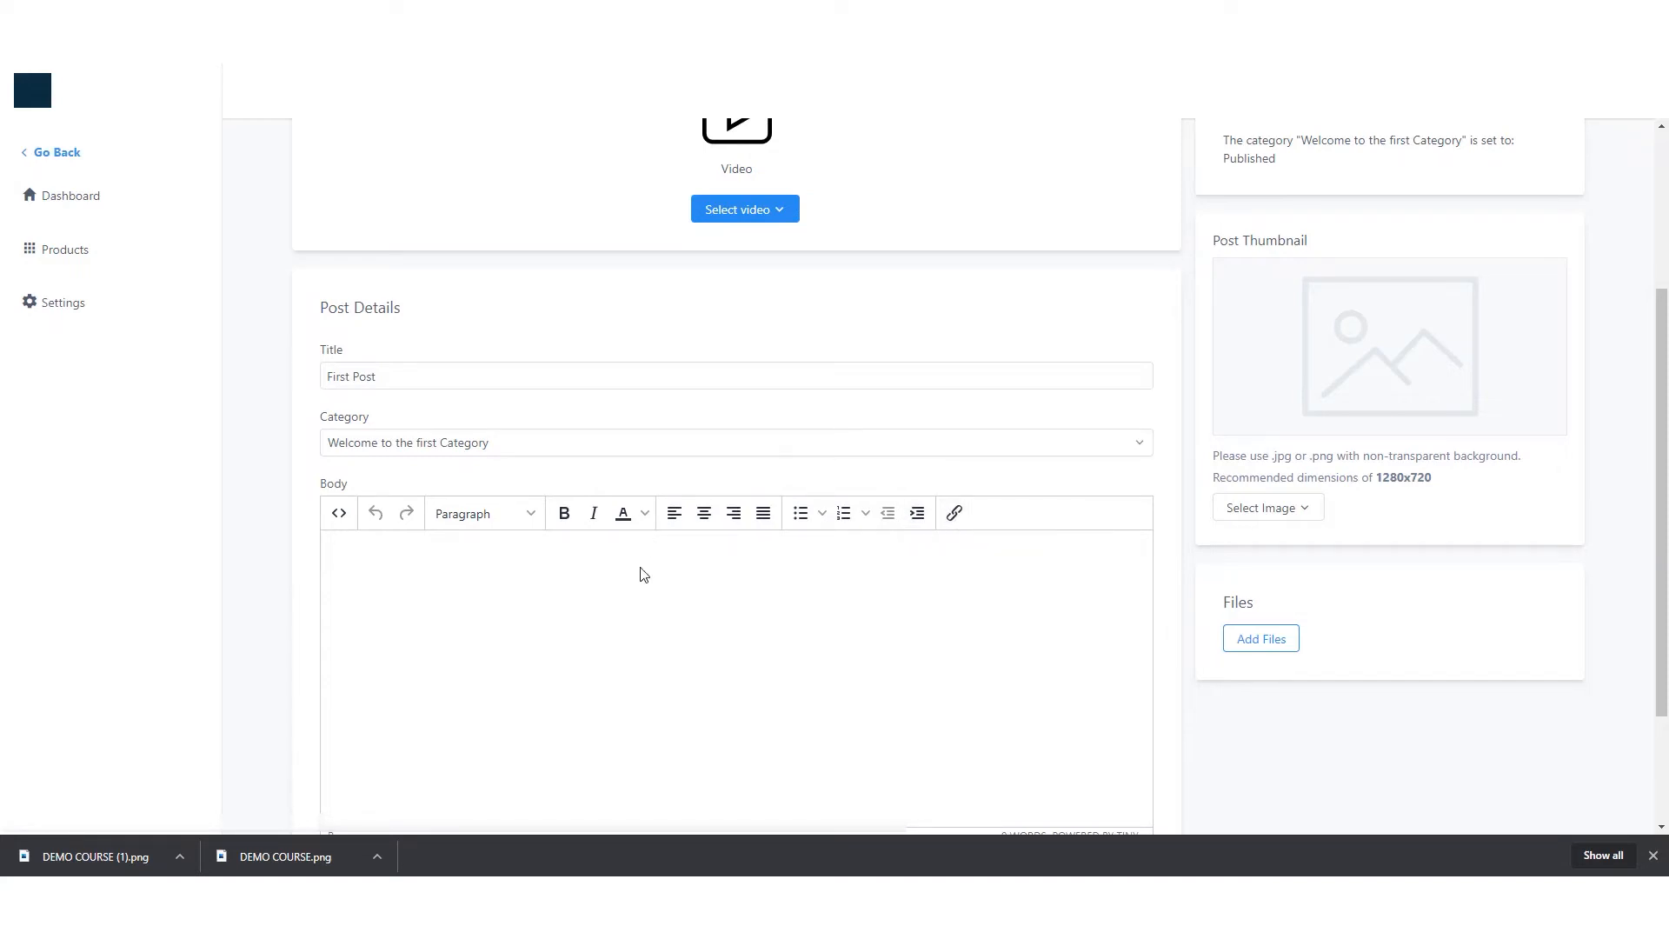
scroll(653, 548, "up", 2)
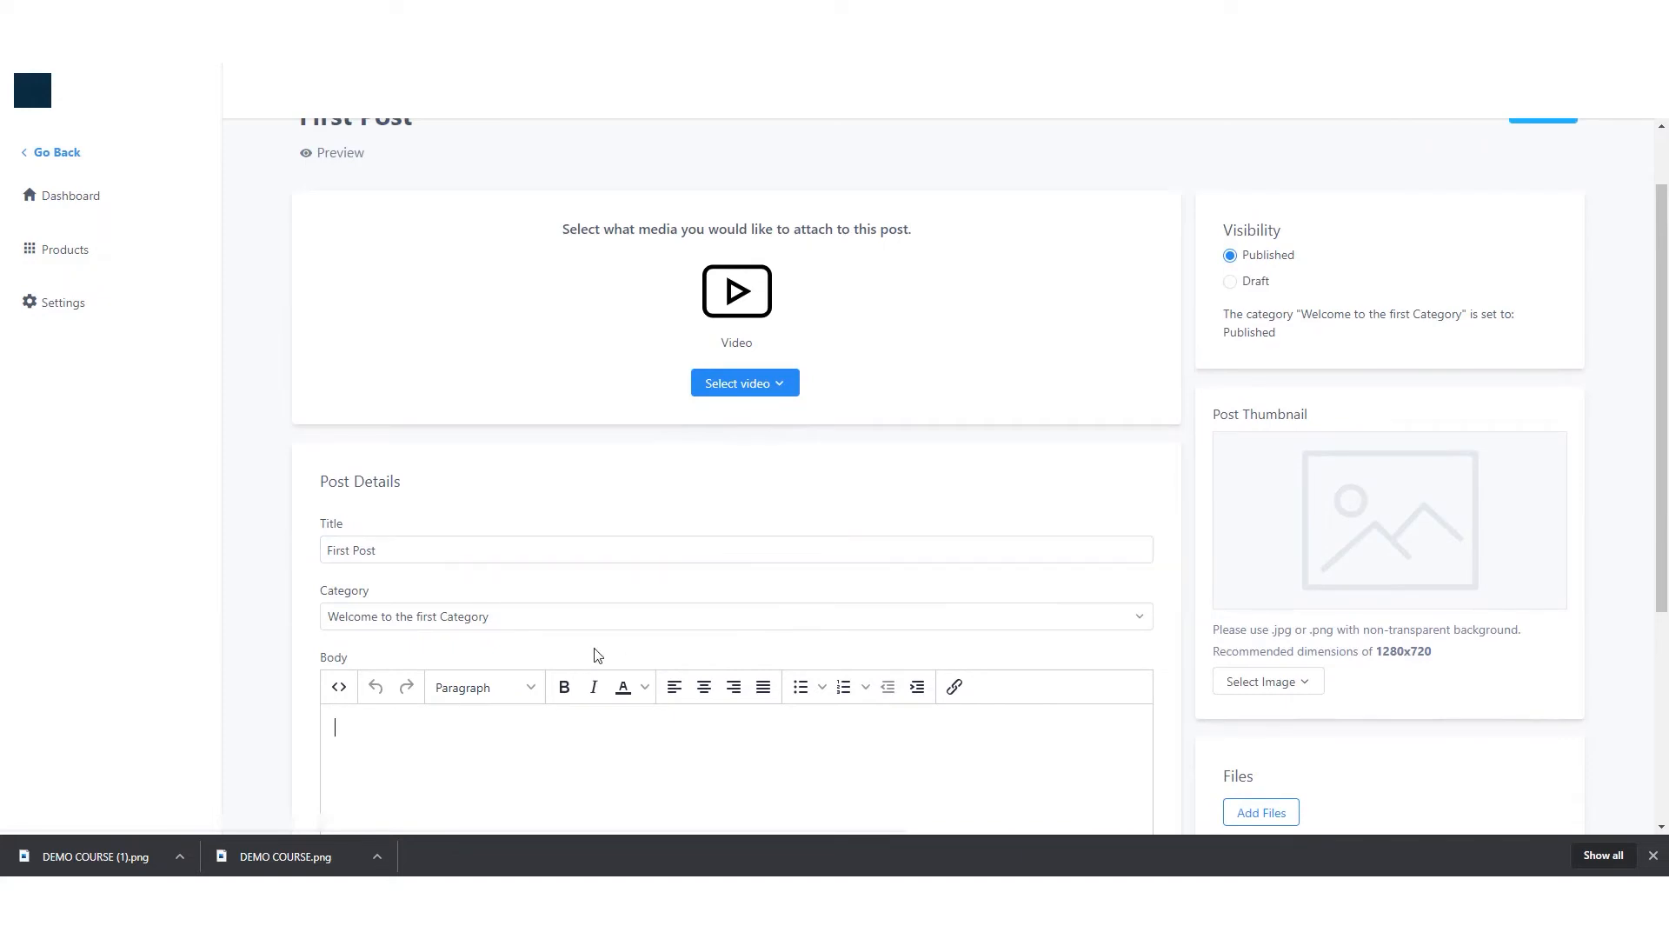
left_click(761, 391)
scroll(488, 488, "down", 1)
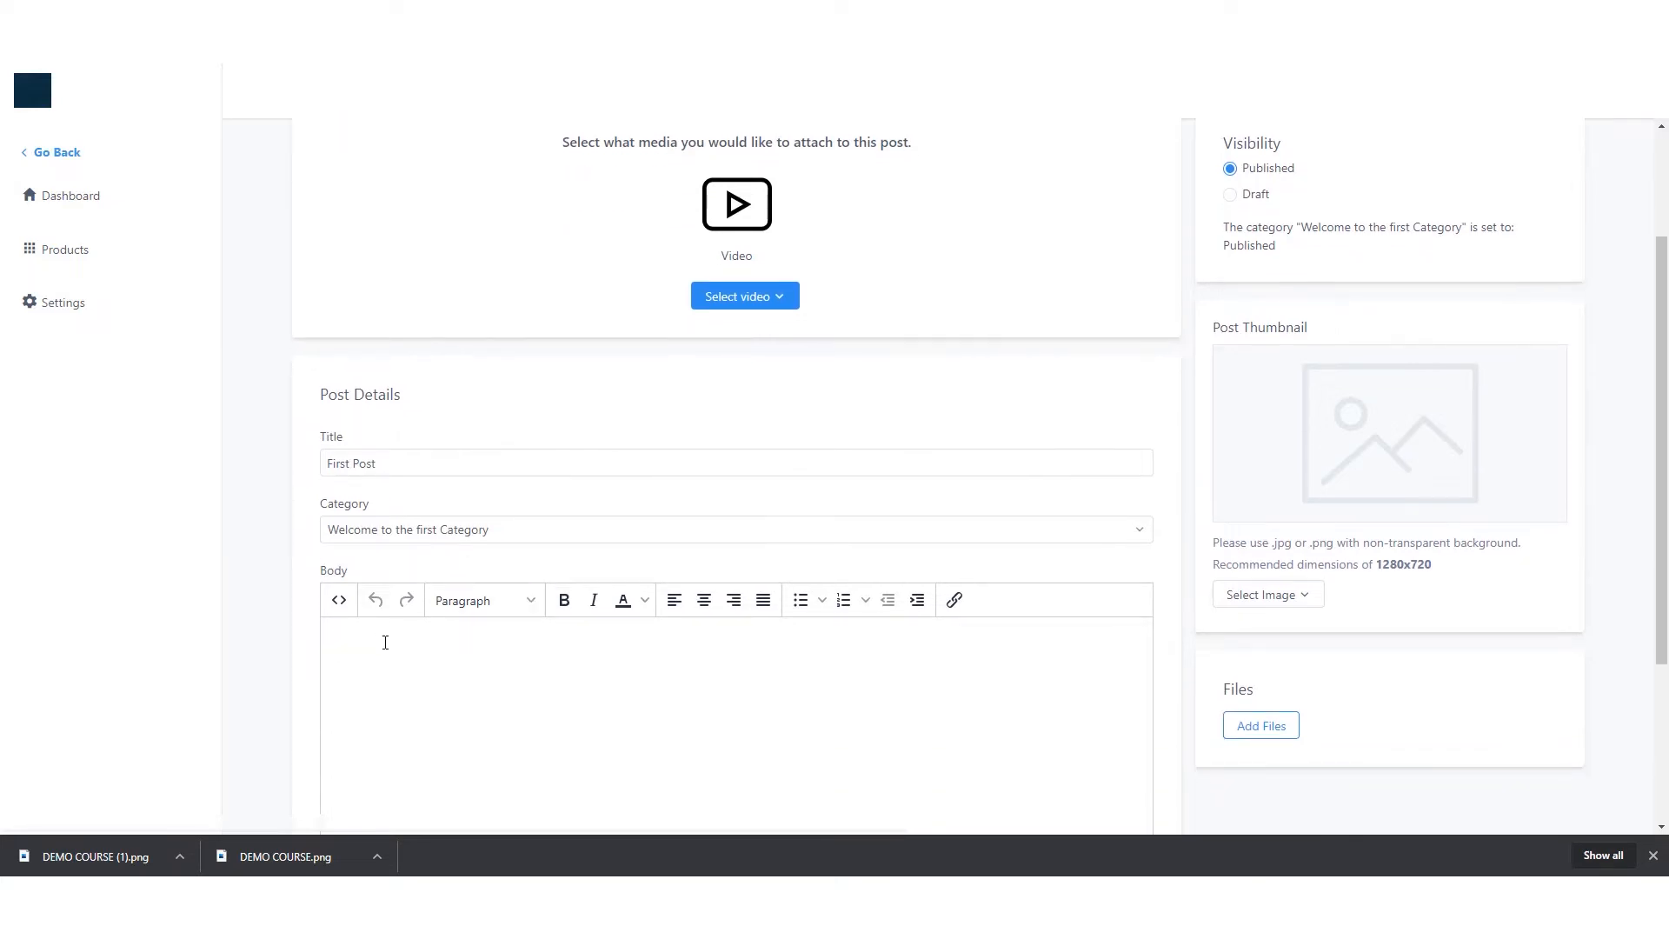
type("This is a link")
left_click_drag(411, 641, 298, 639)
left_click(953, 600)
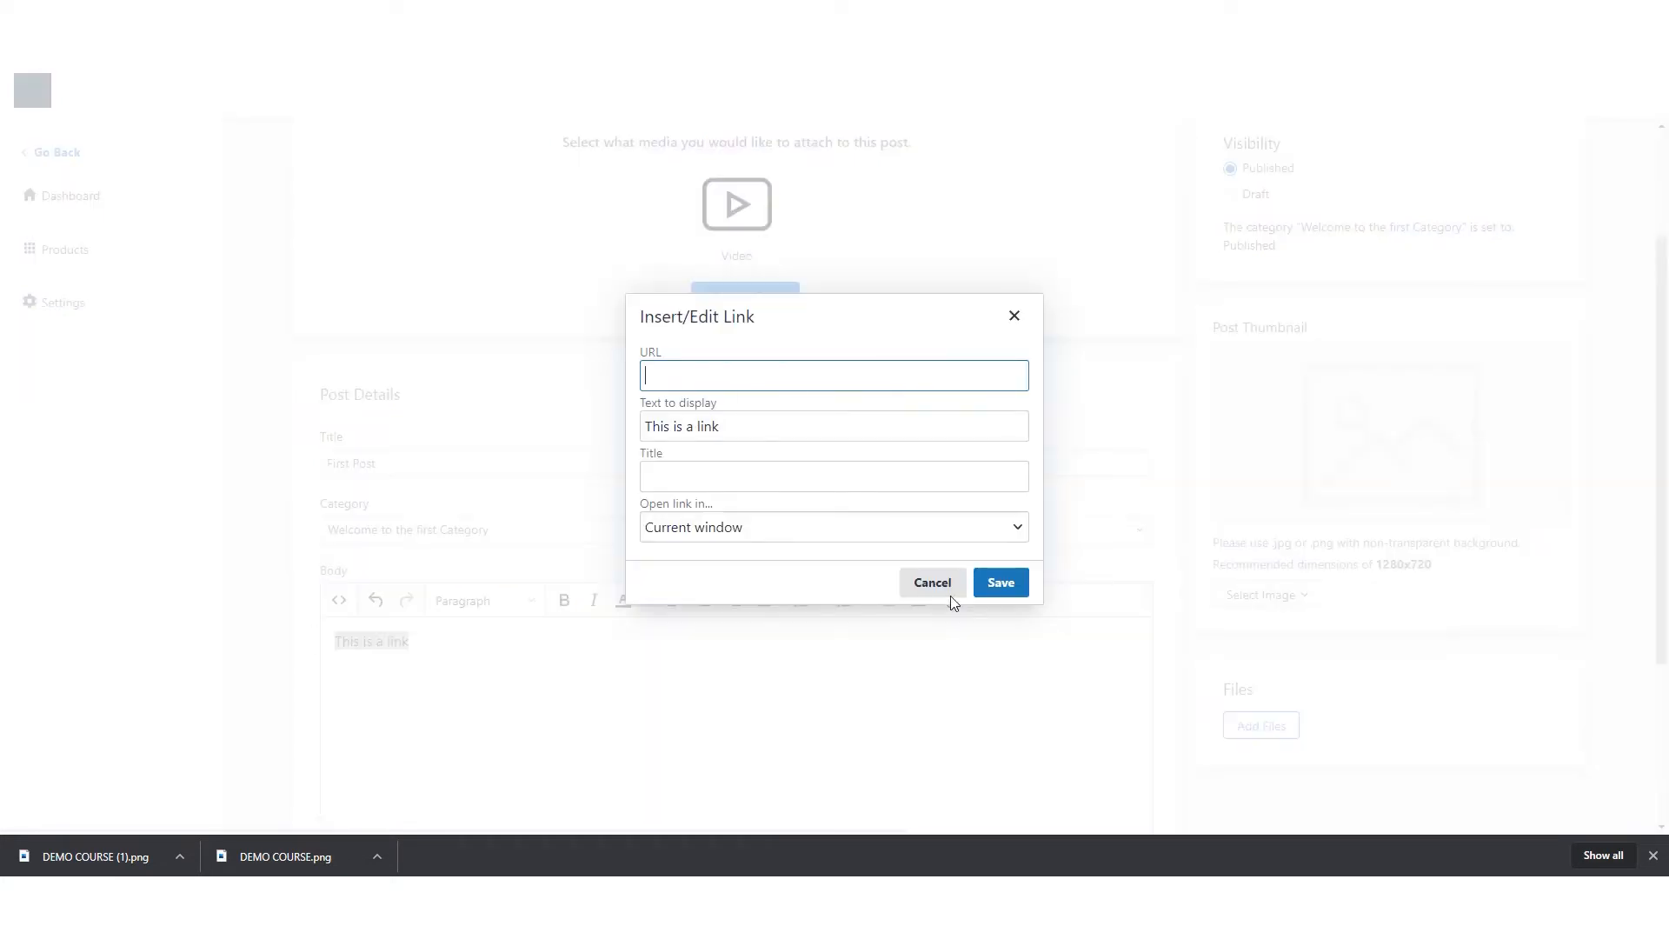
type("www.google.com")
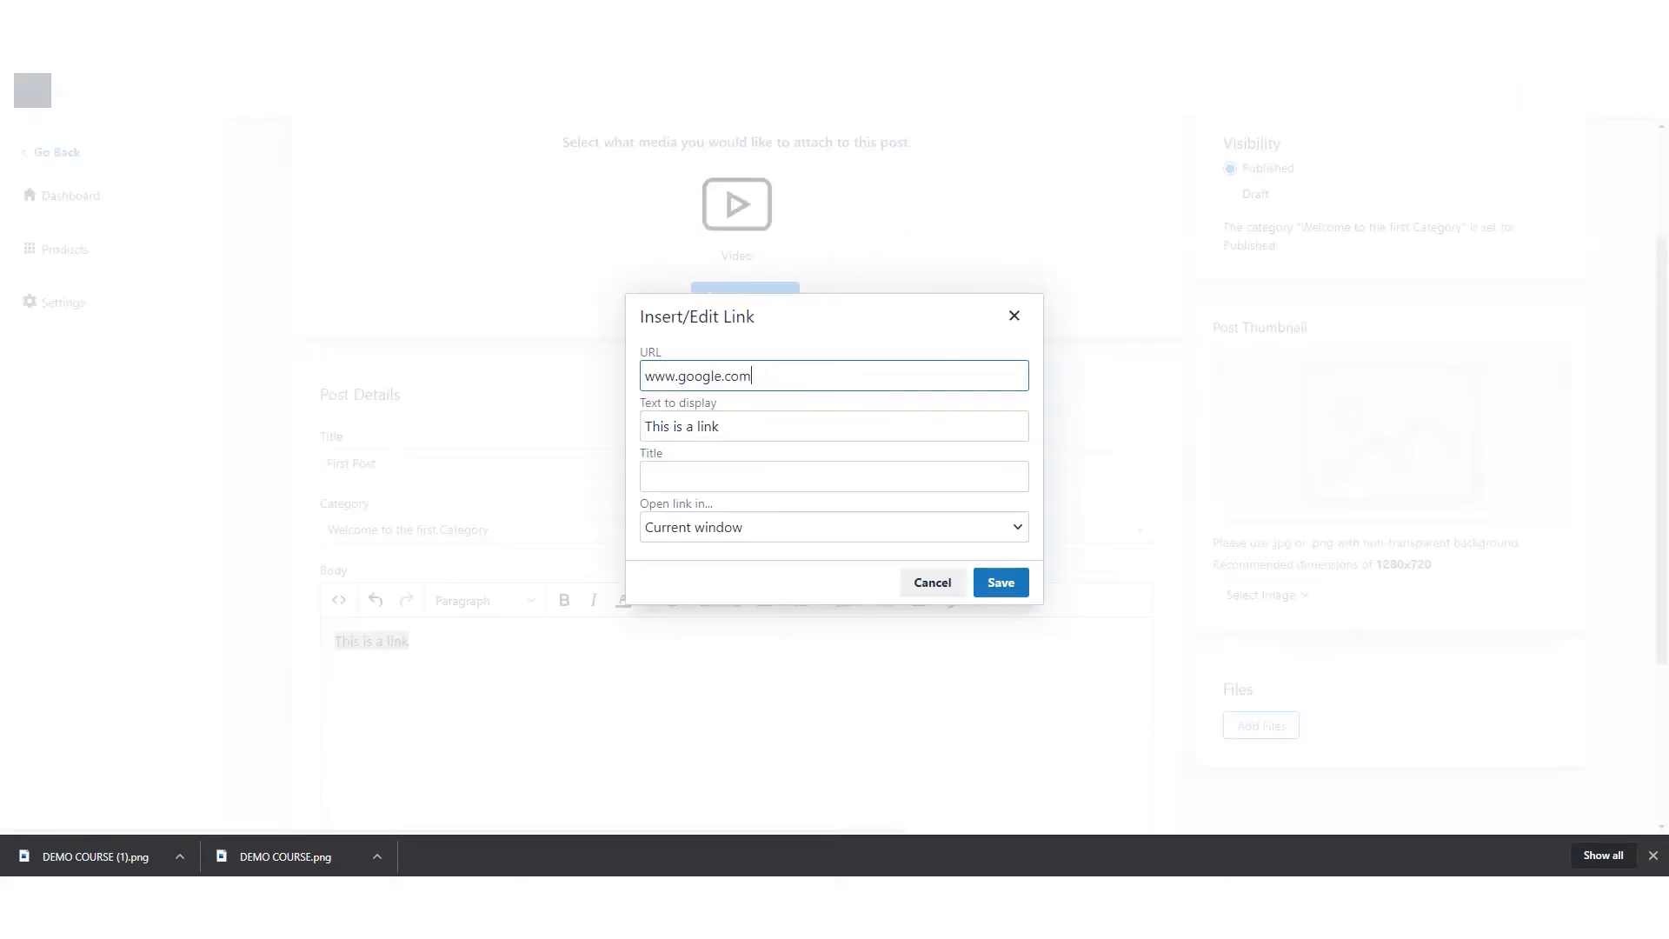
triple_click(797, 376)
type("https://www.google.com/")
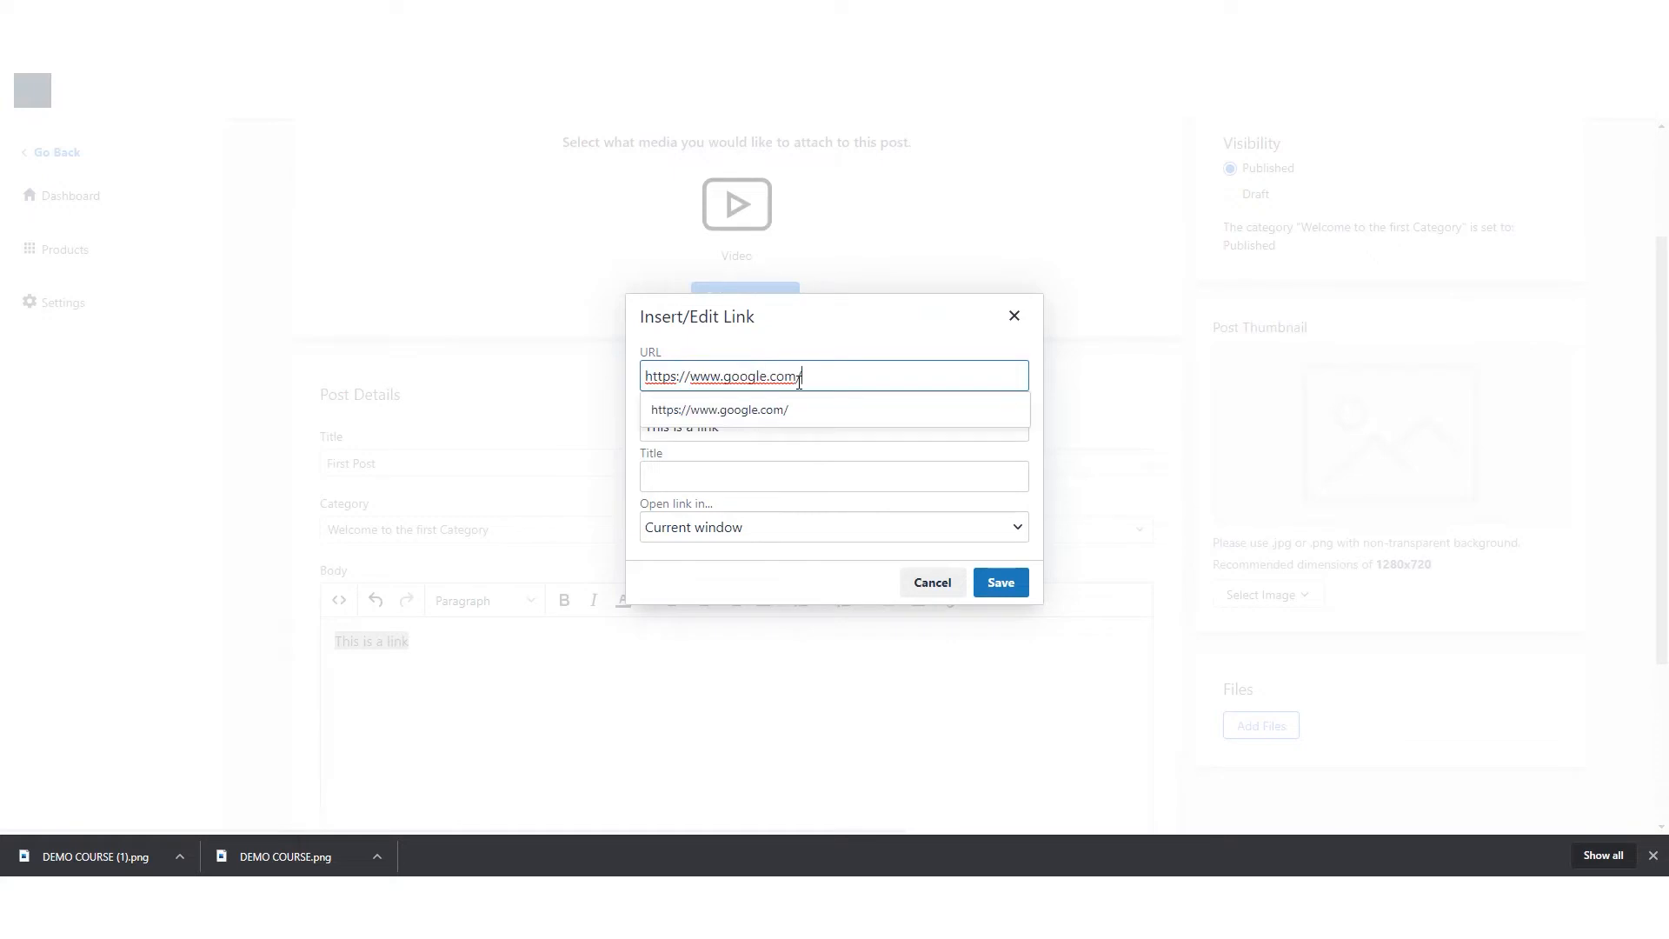
left_click(754, 339)
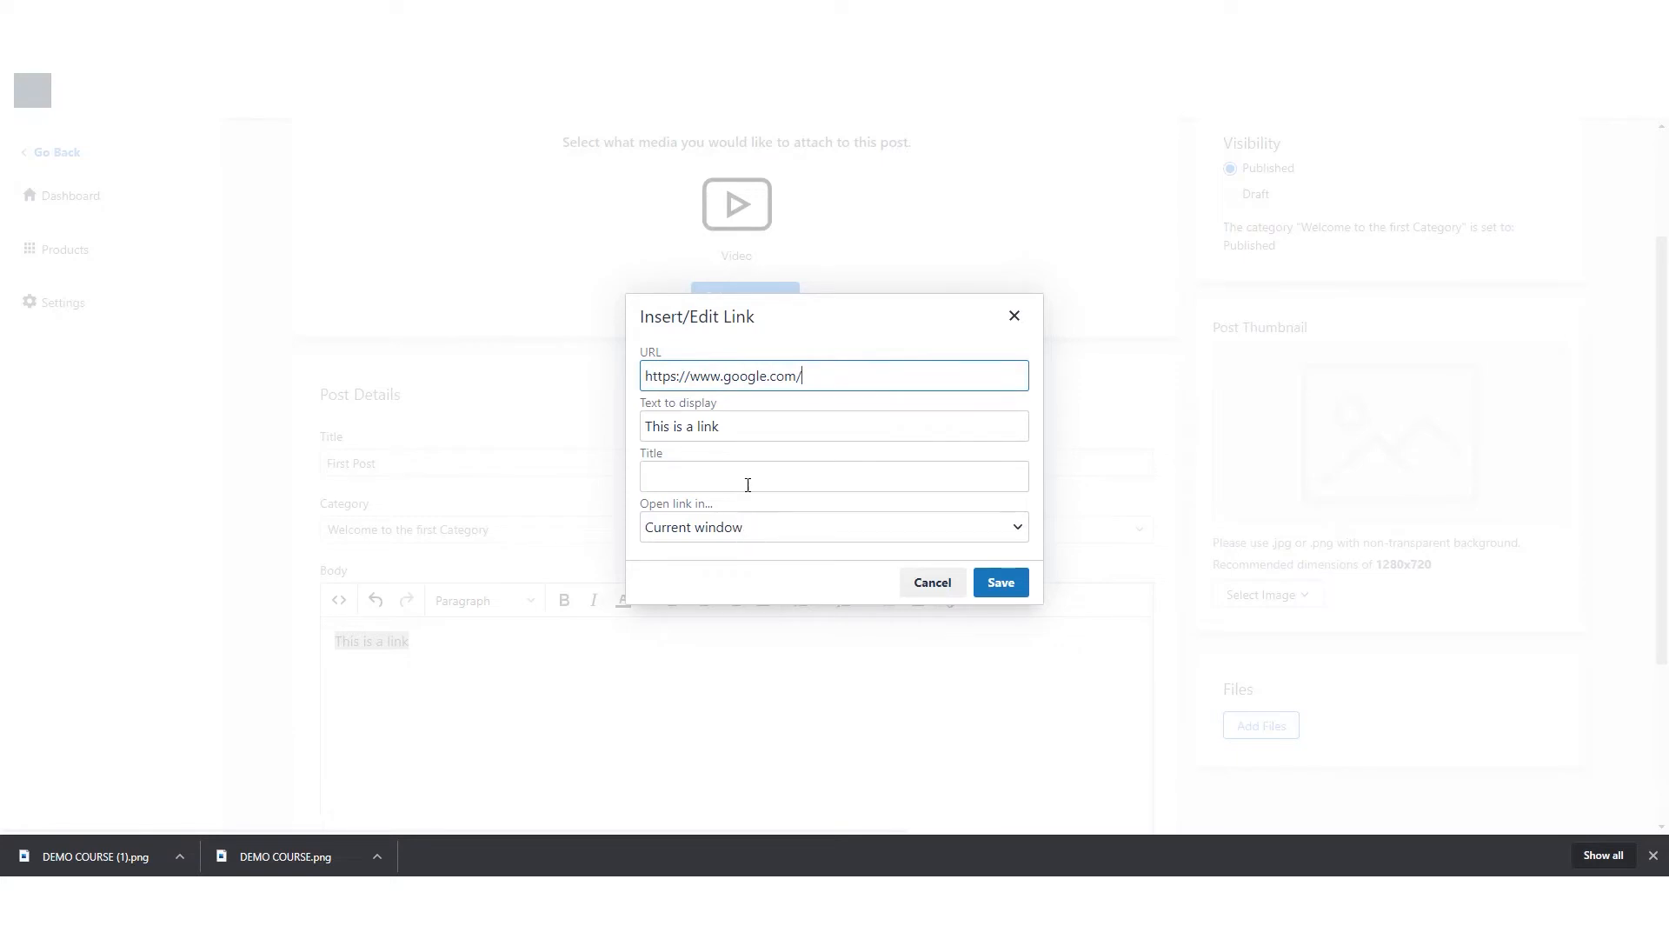
- Set the link to open in a new window, save it, and start a new line below it
left_click(761, 528)
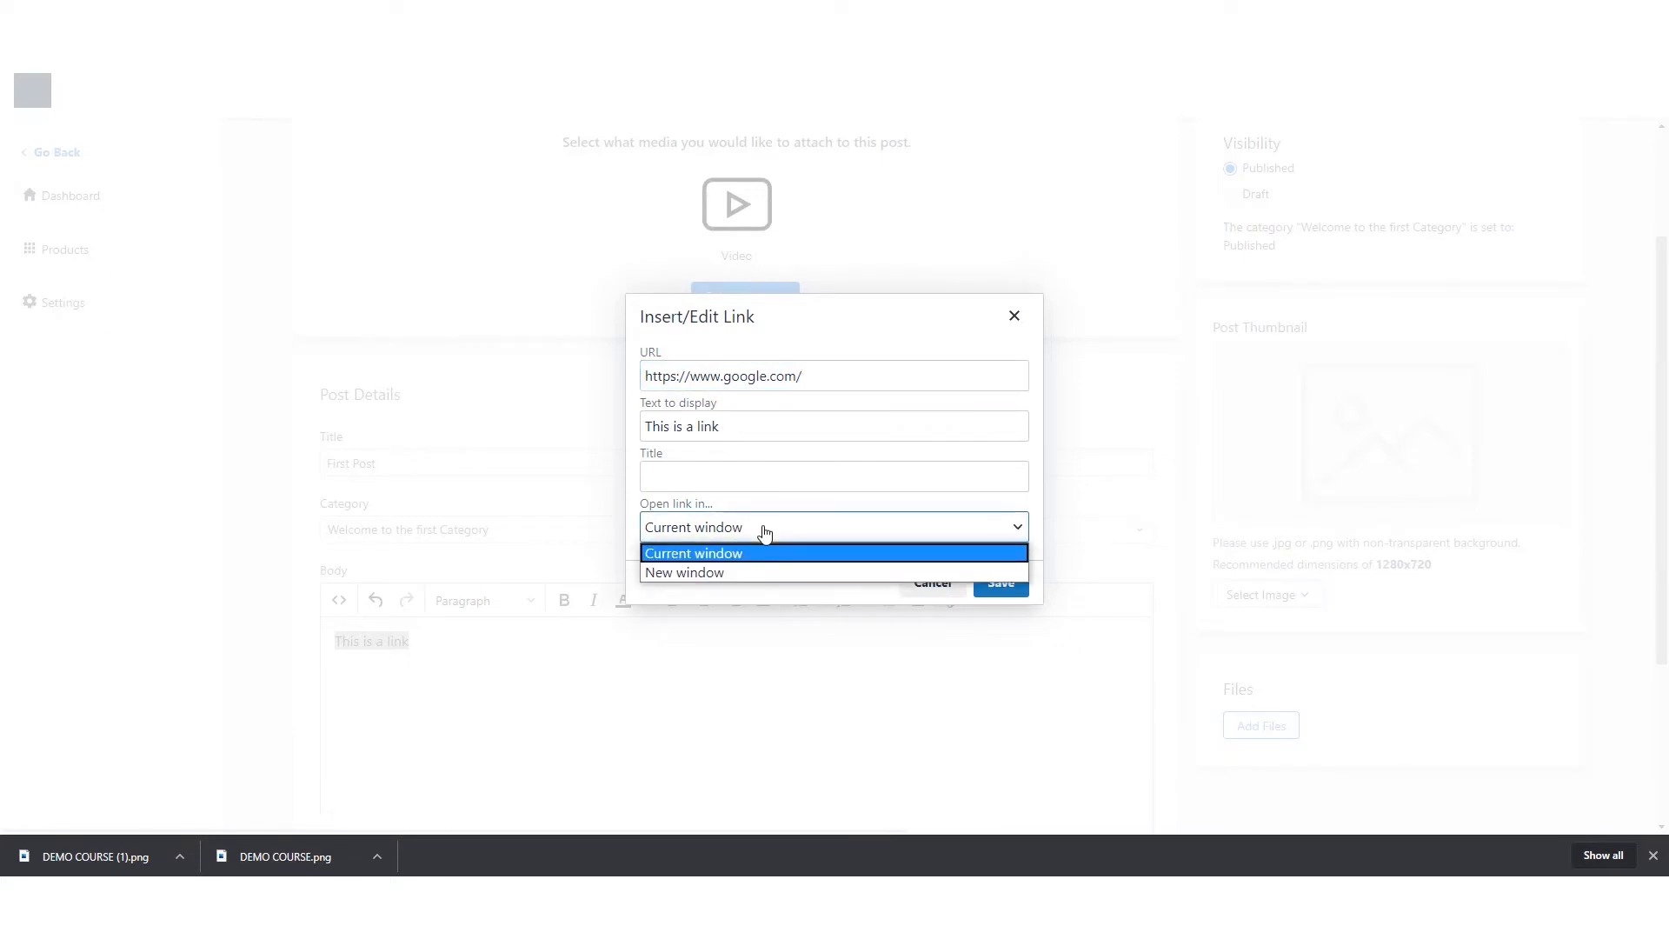
left_click(753, 573)
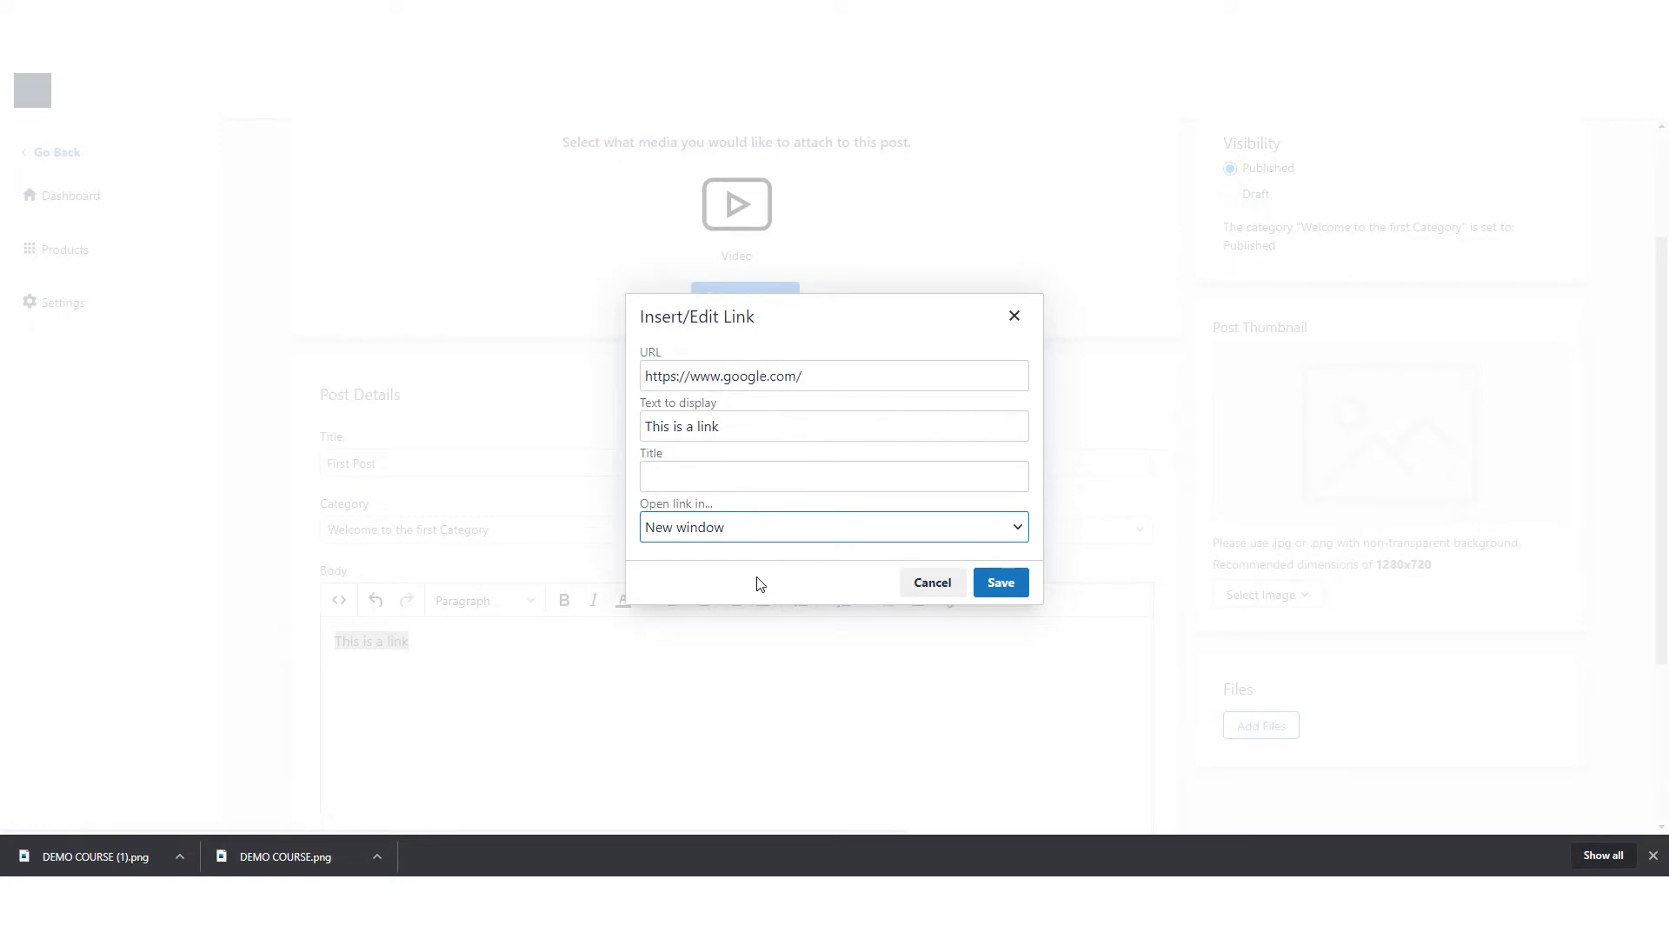
left_click(999, 583)
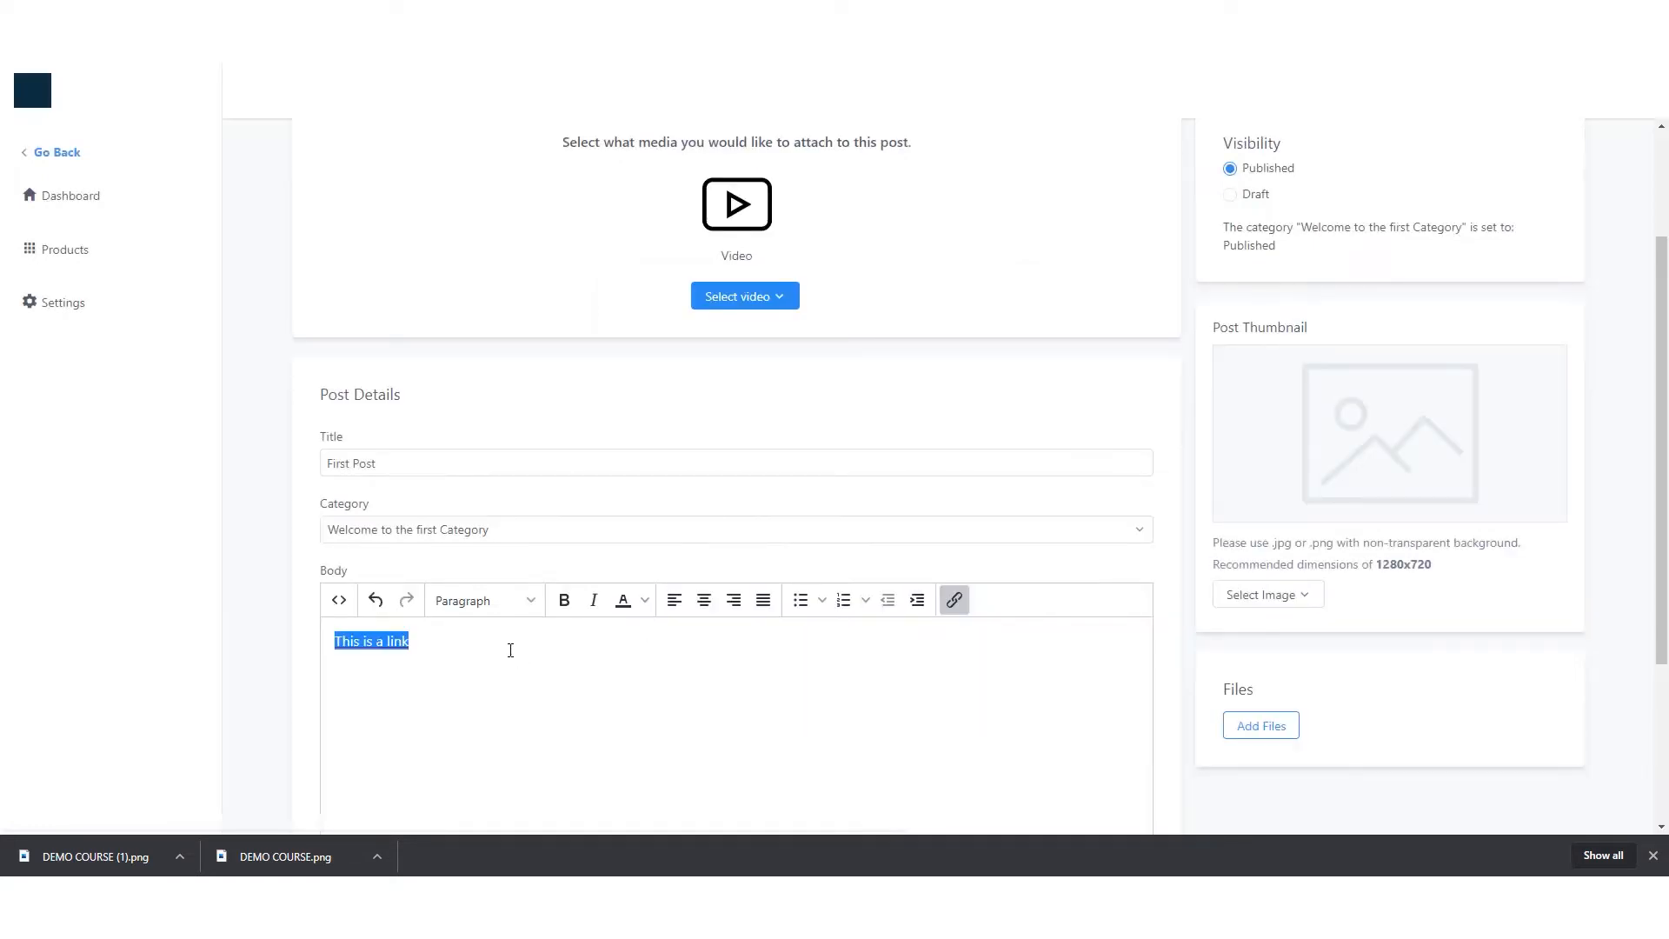
left_click(439, 642)
key("Return")
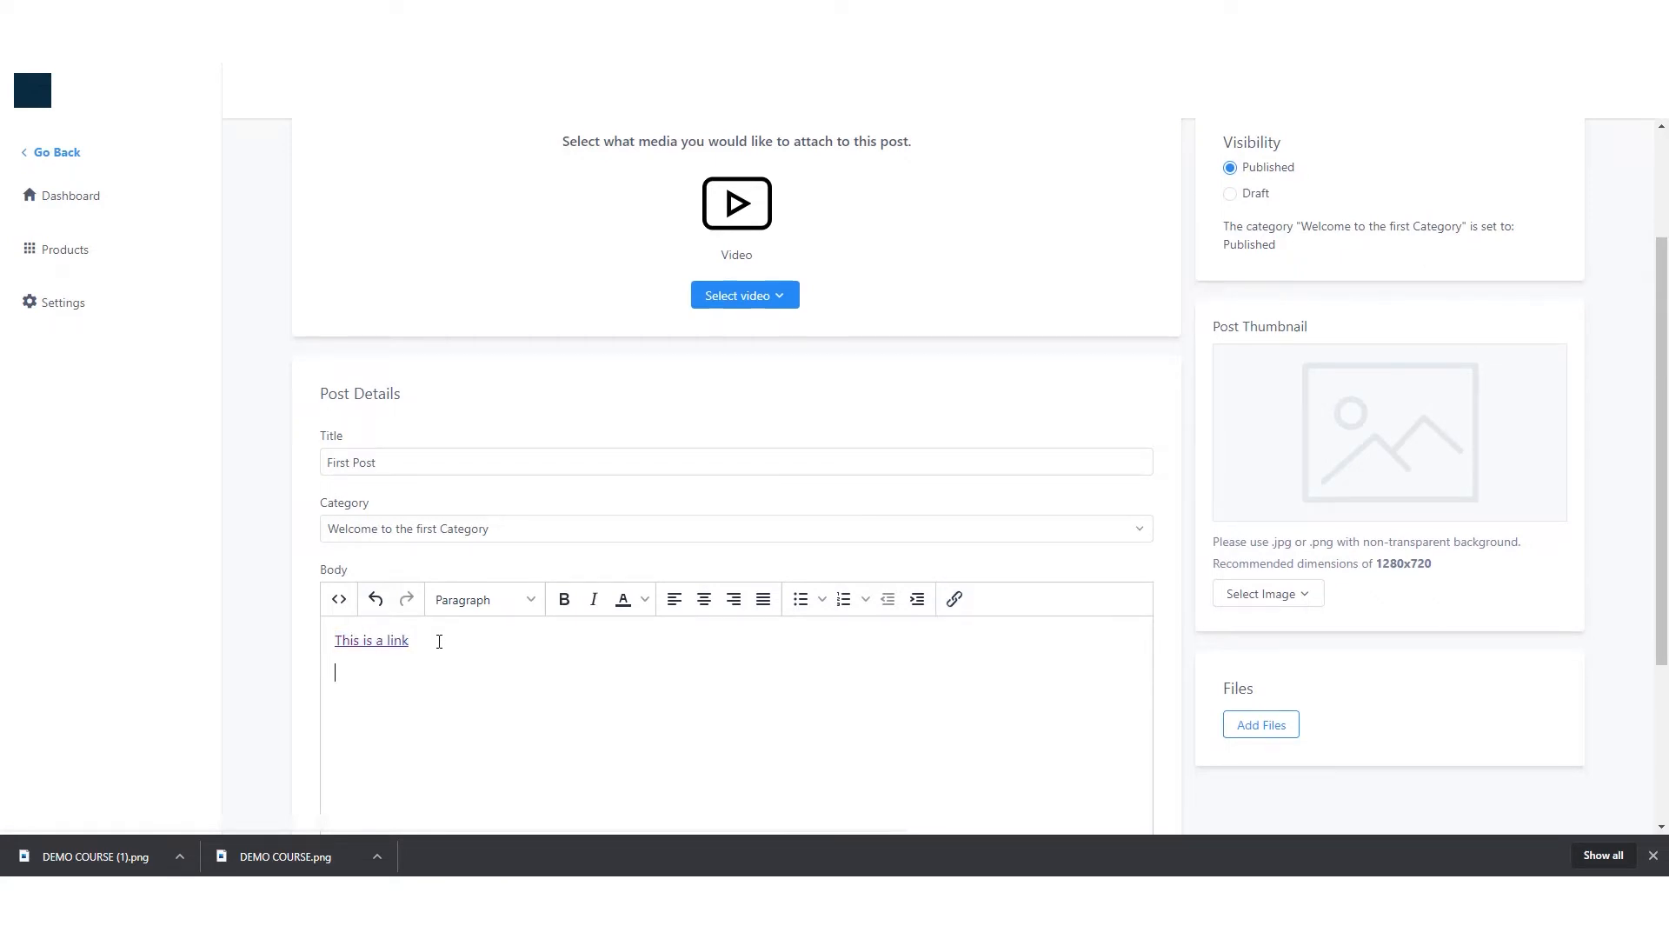
- Examine the HTML source code of the post body
scroll(439, 641, "down", 1)
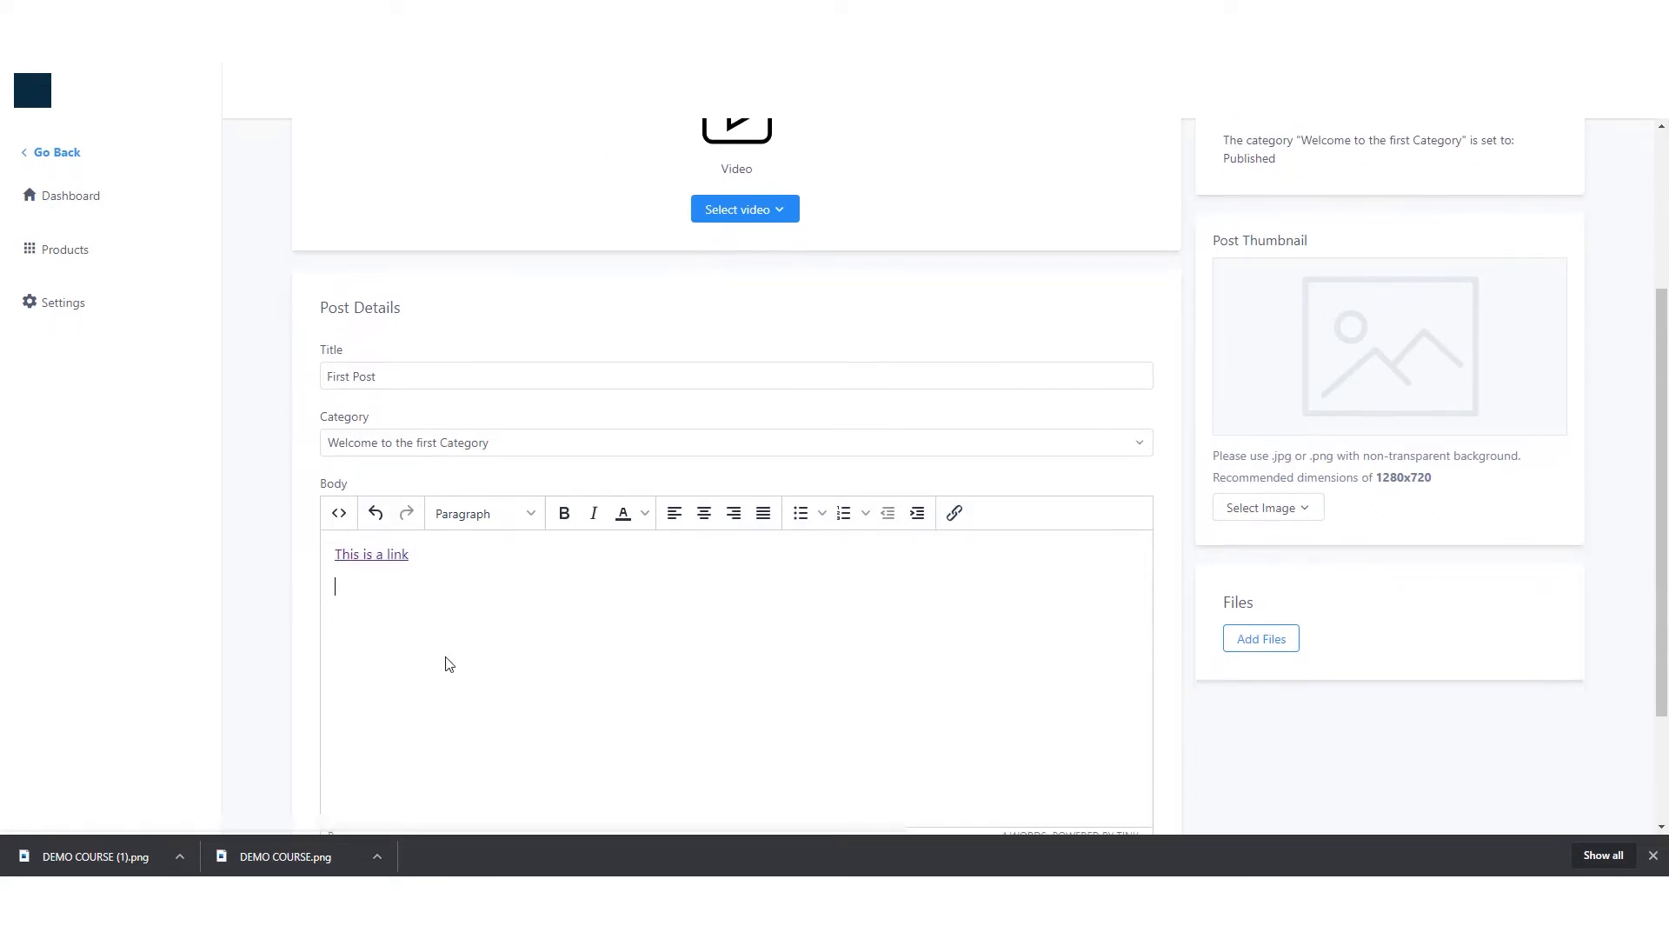
left_click(339, 517)
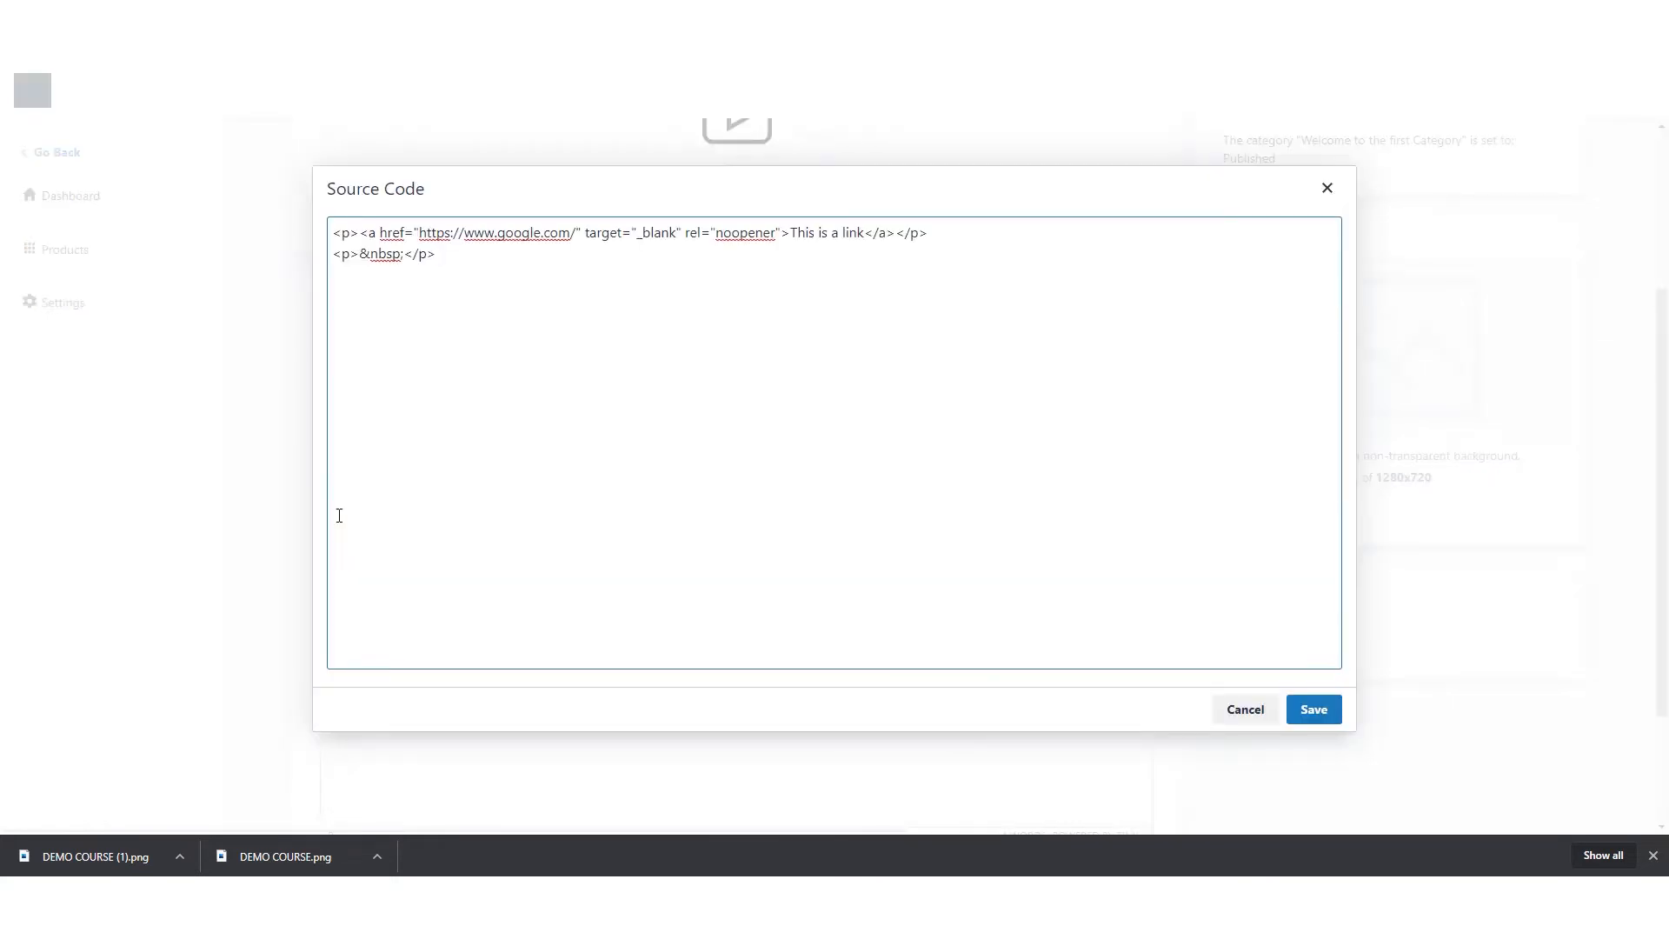
left_click(1327, 188)
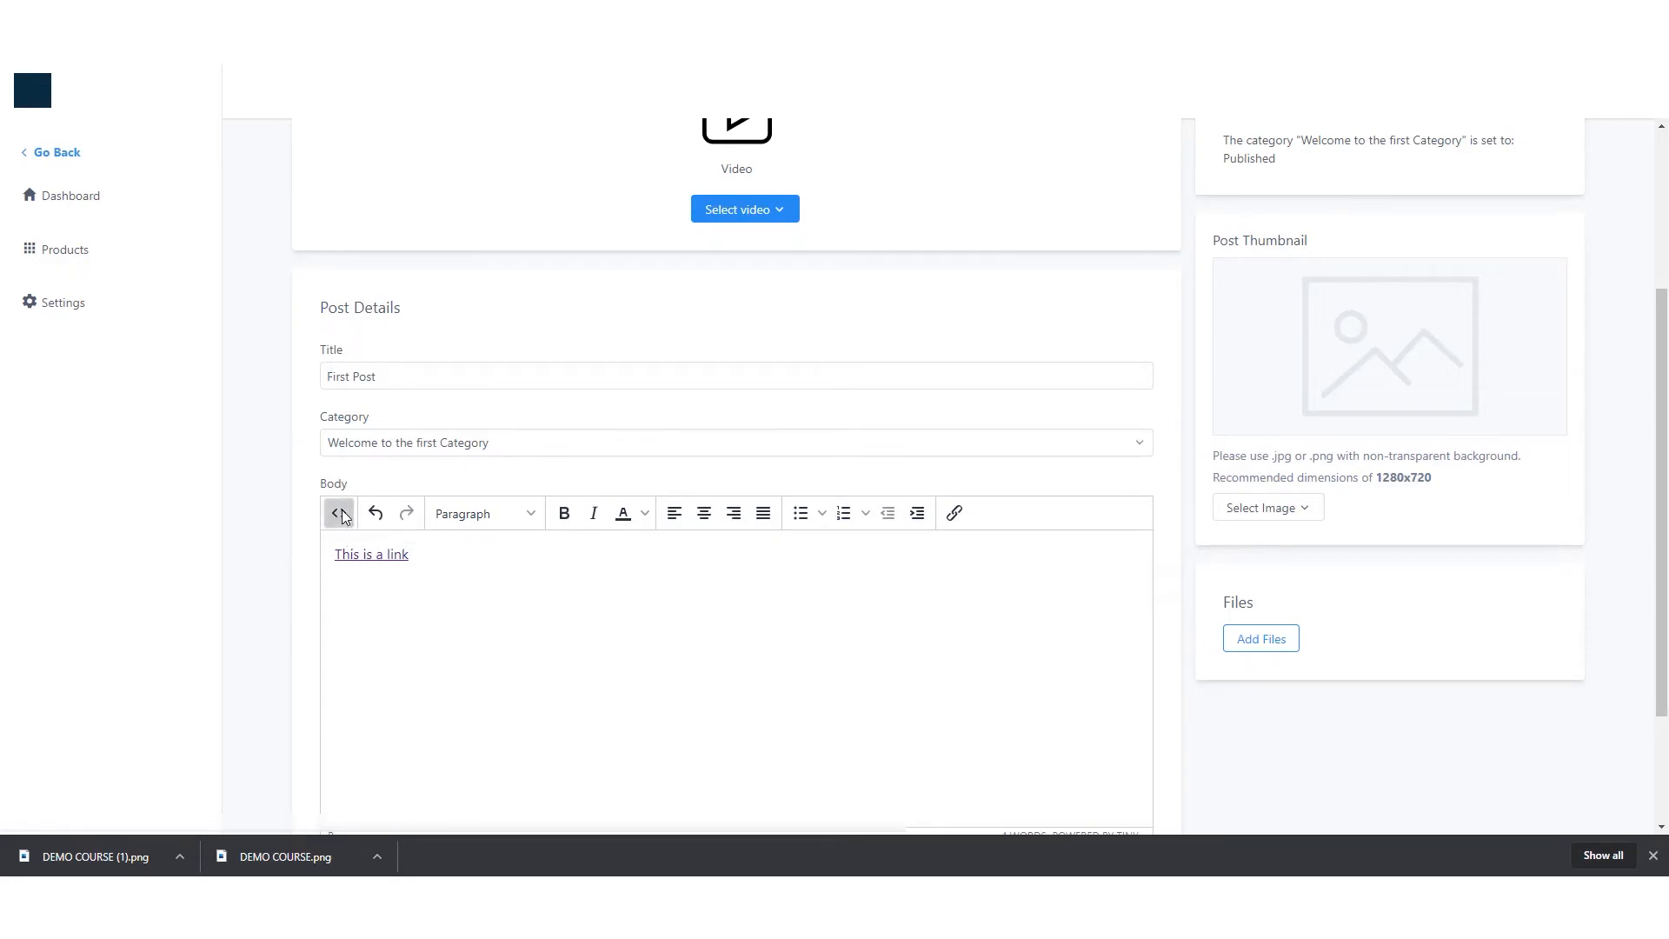
left_click(339, 512)
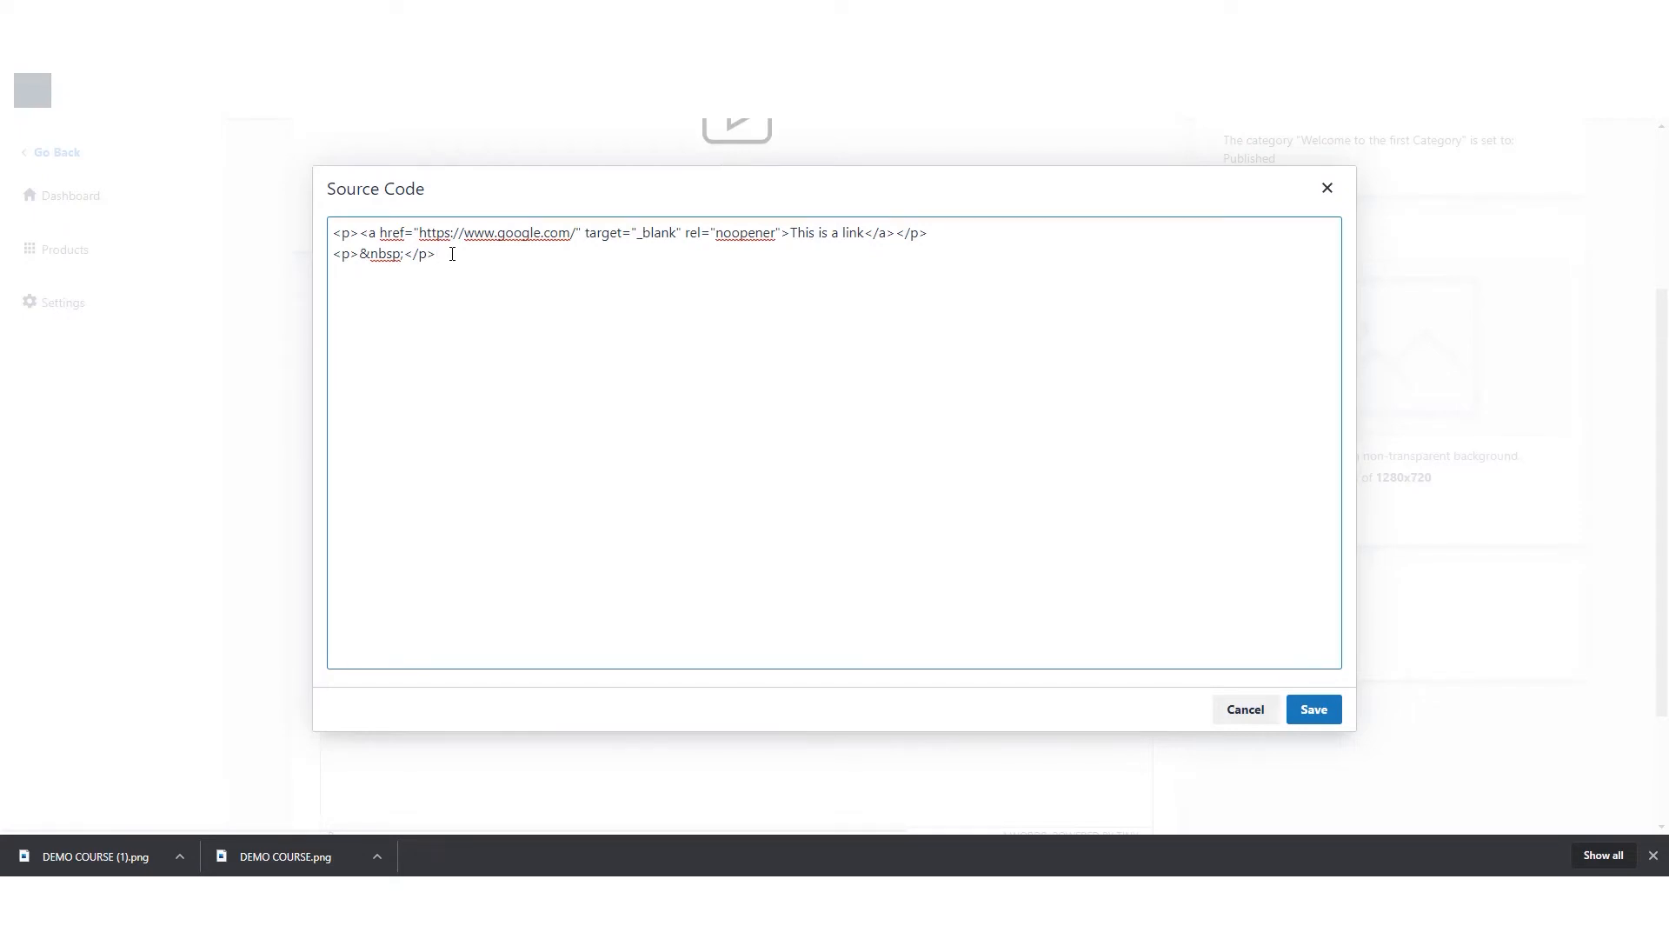
key("Return")
left_click(1313, 709)
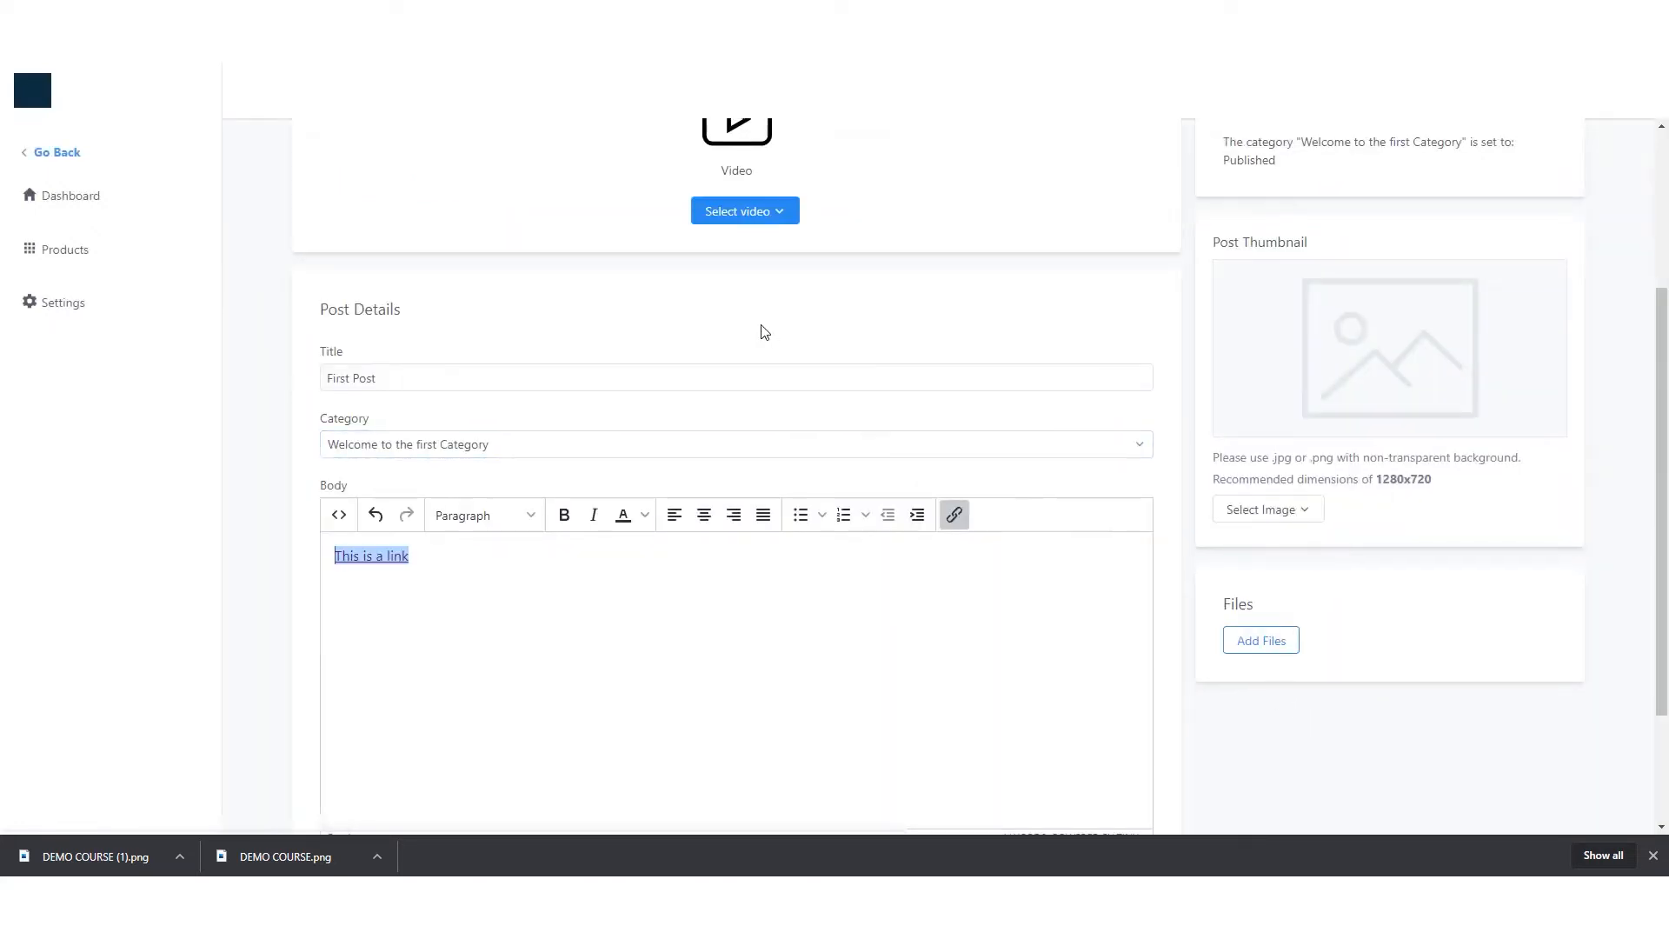
- Examine the post's video attachment options, the Draft and Published visibility choices, and the thumbnail image requirements
scroll(764, 327, "up", 3)
left_click(763, 470)
left_click(859, 466)
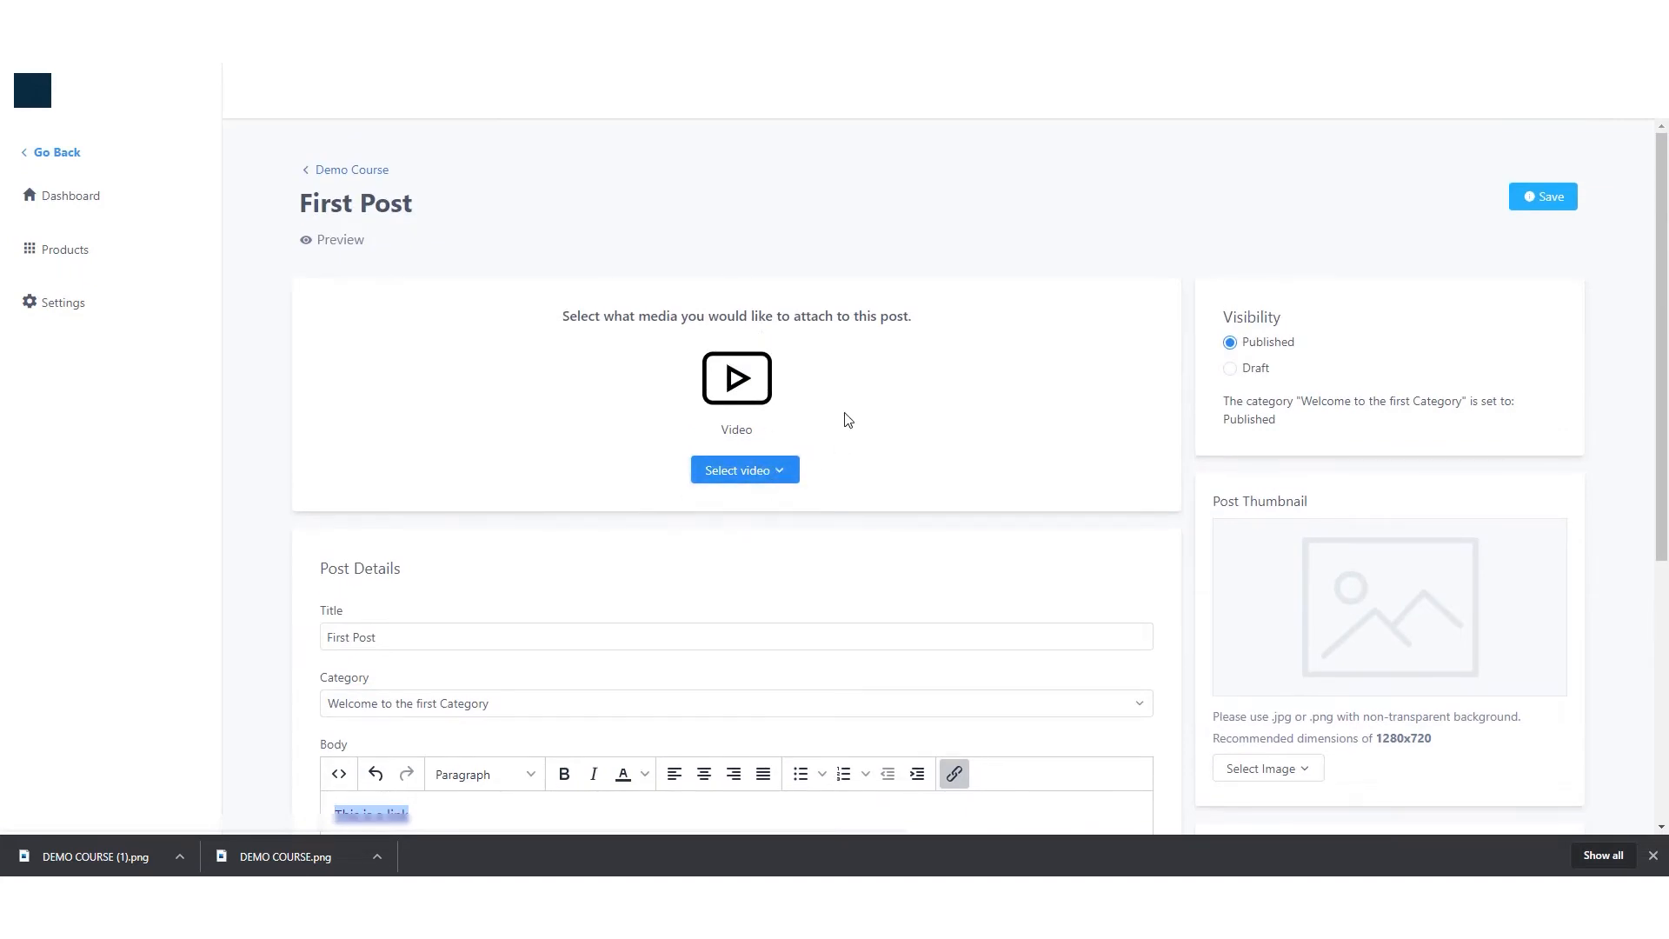
scroll(691, 636, "down", 2)
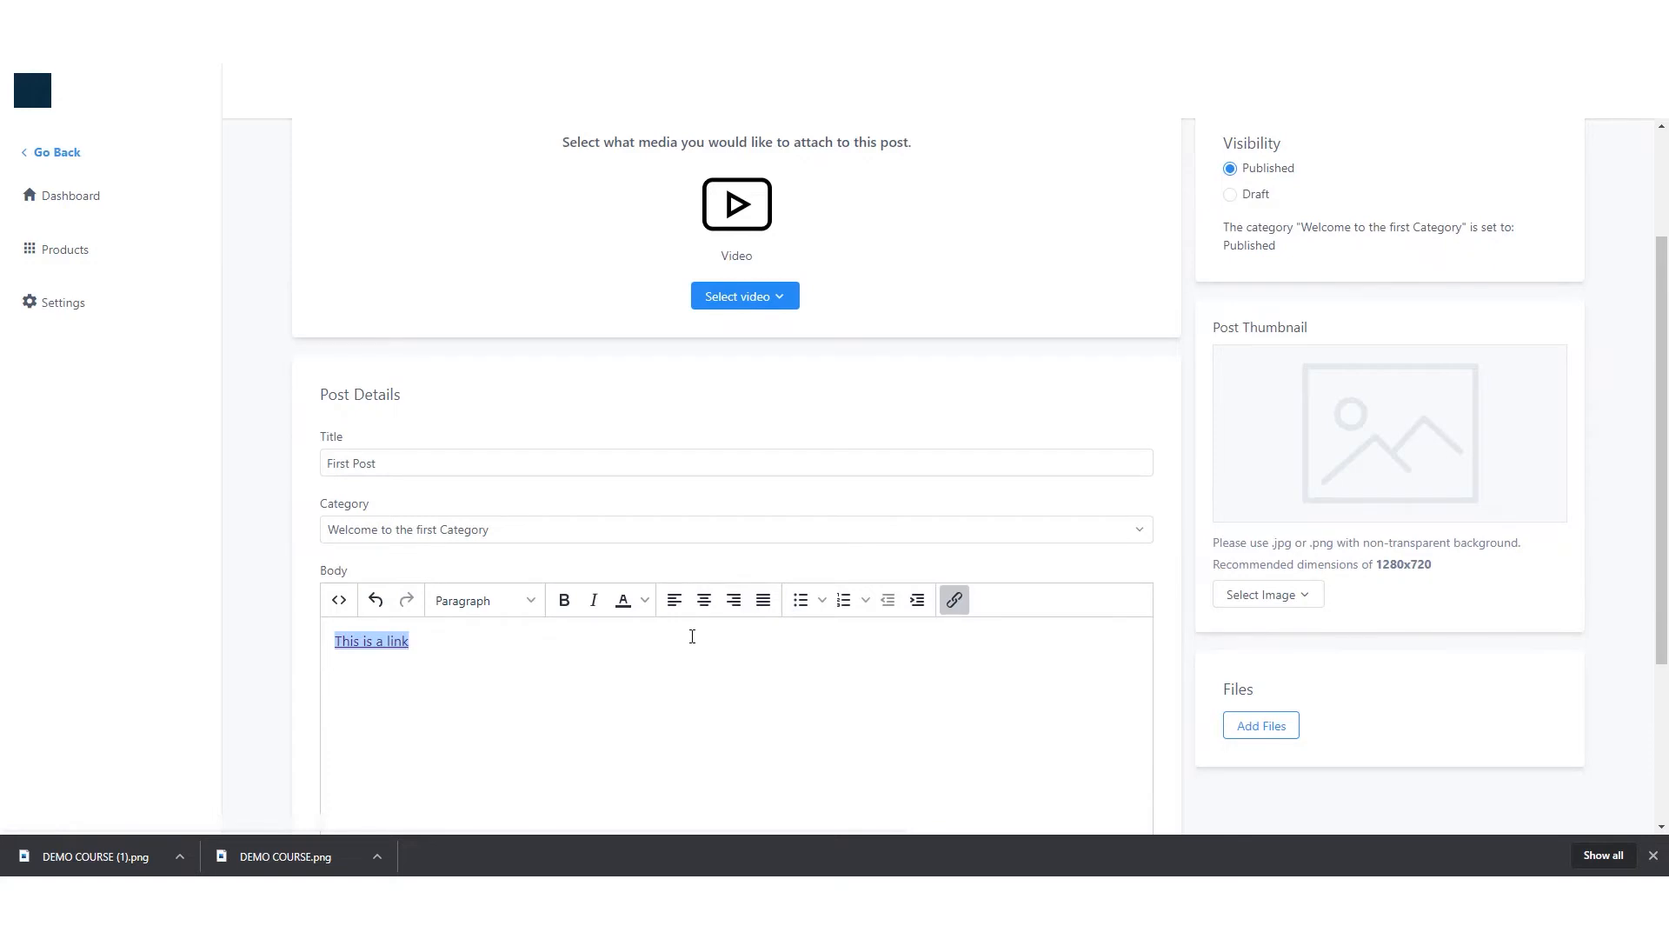
scroll(692, 636, "down", 2)
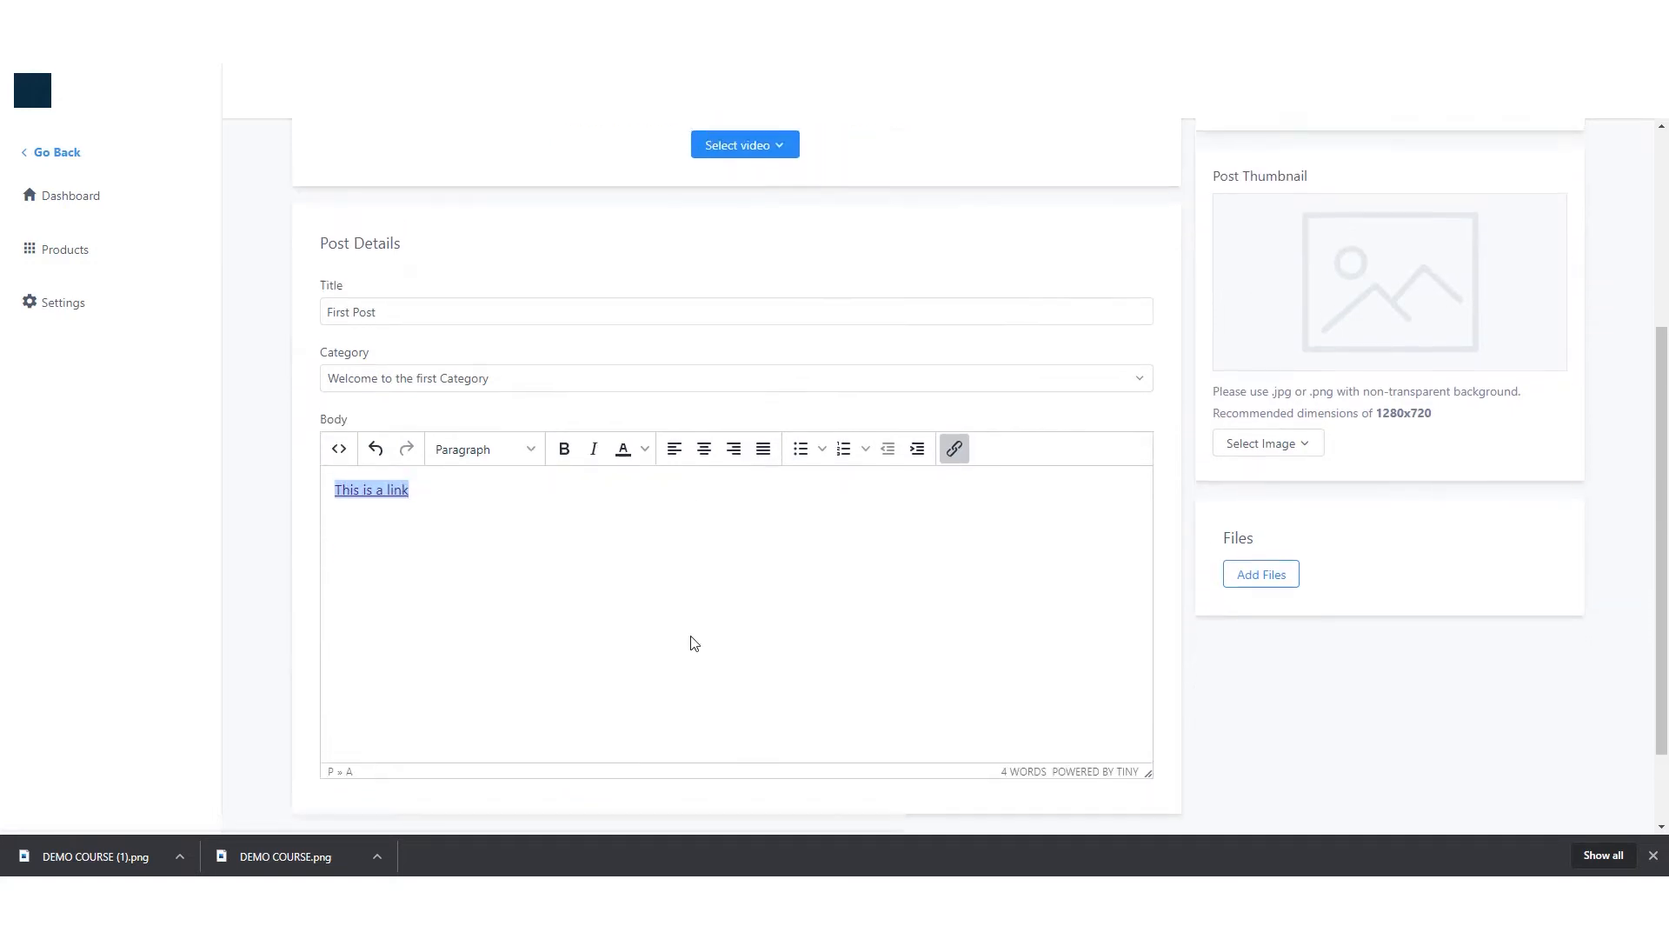
scroll(692, 636, "up", 4)
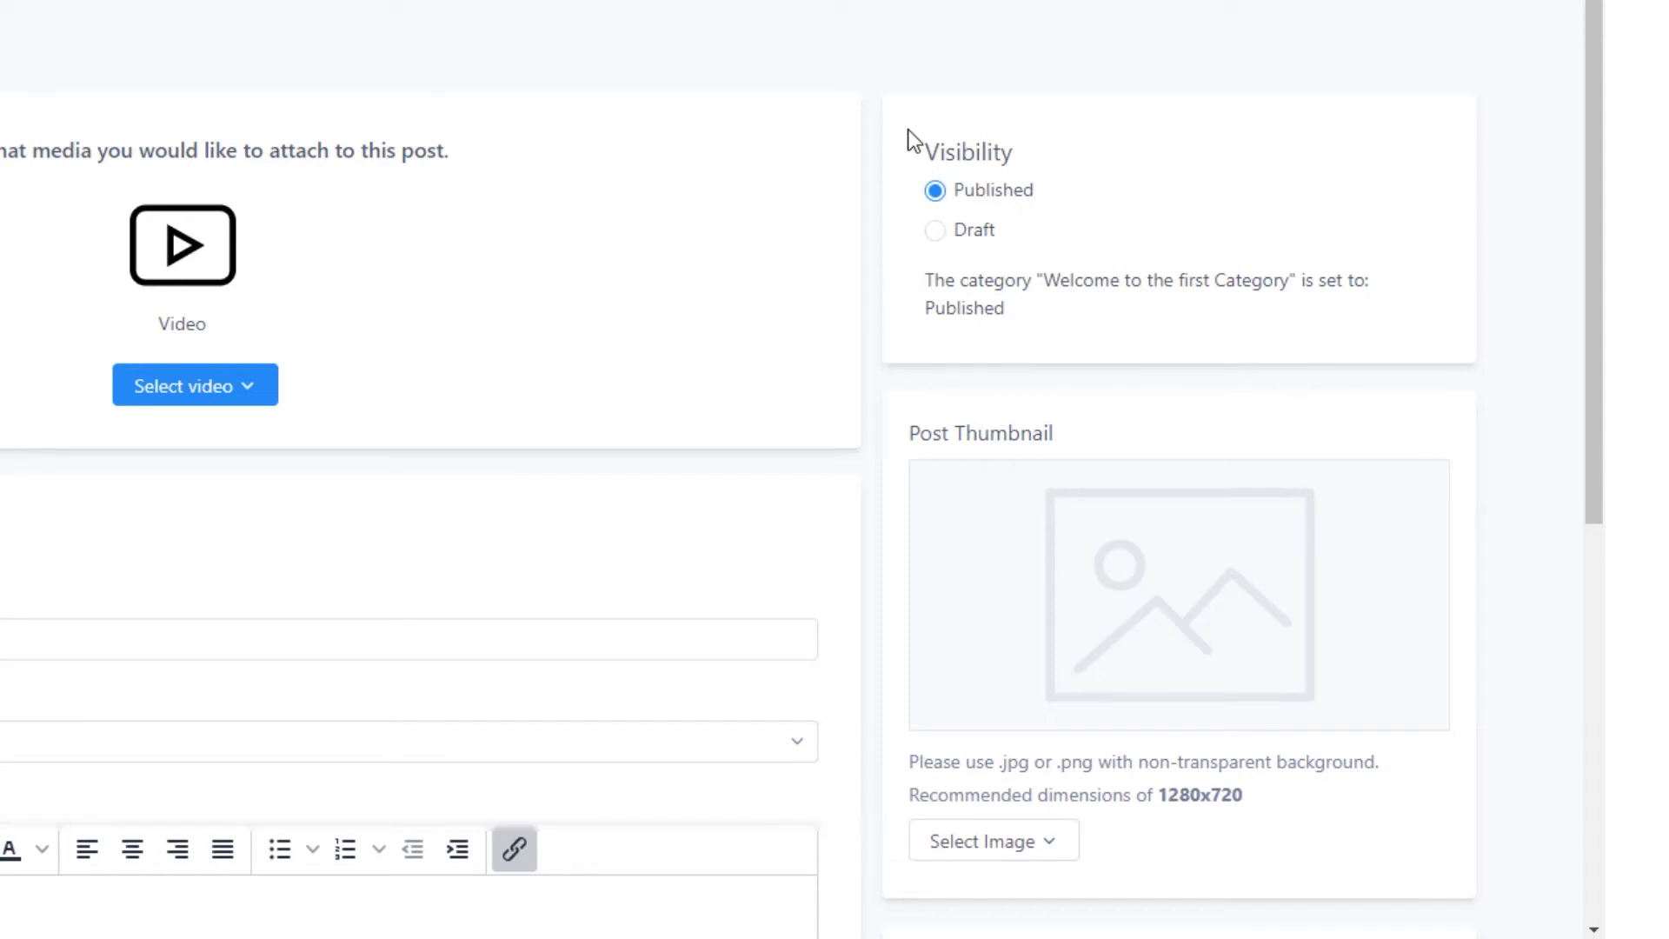
left_click(923, 233)
left_click(936, 193)
scroll(1133, 261, "down", 3)
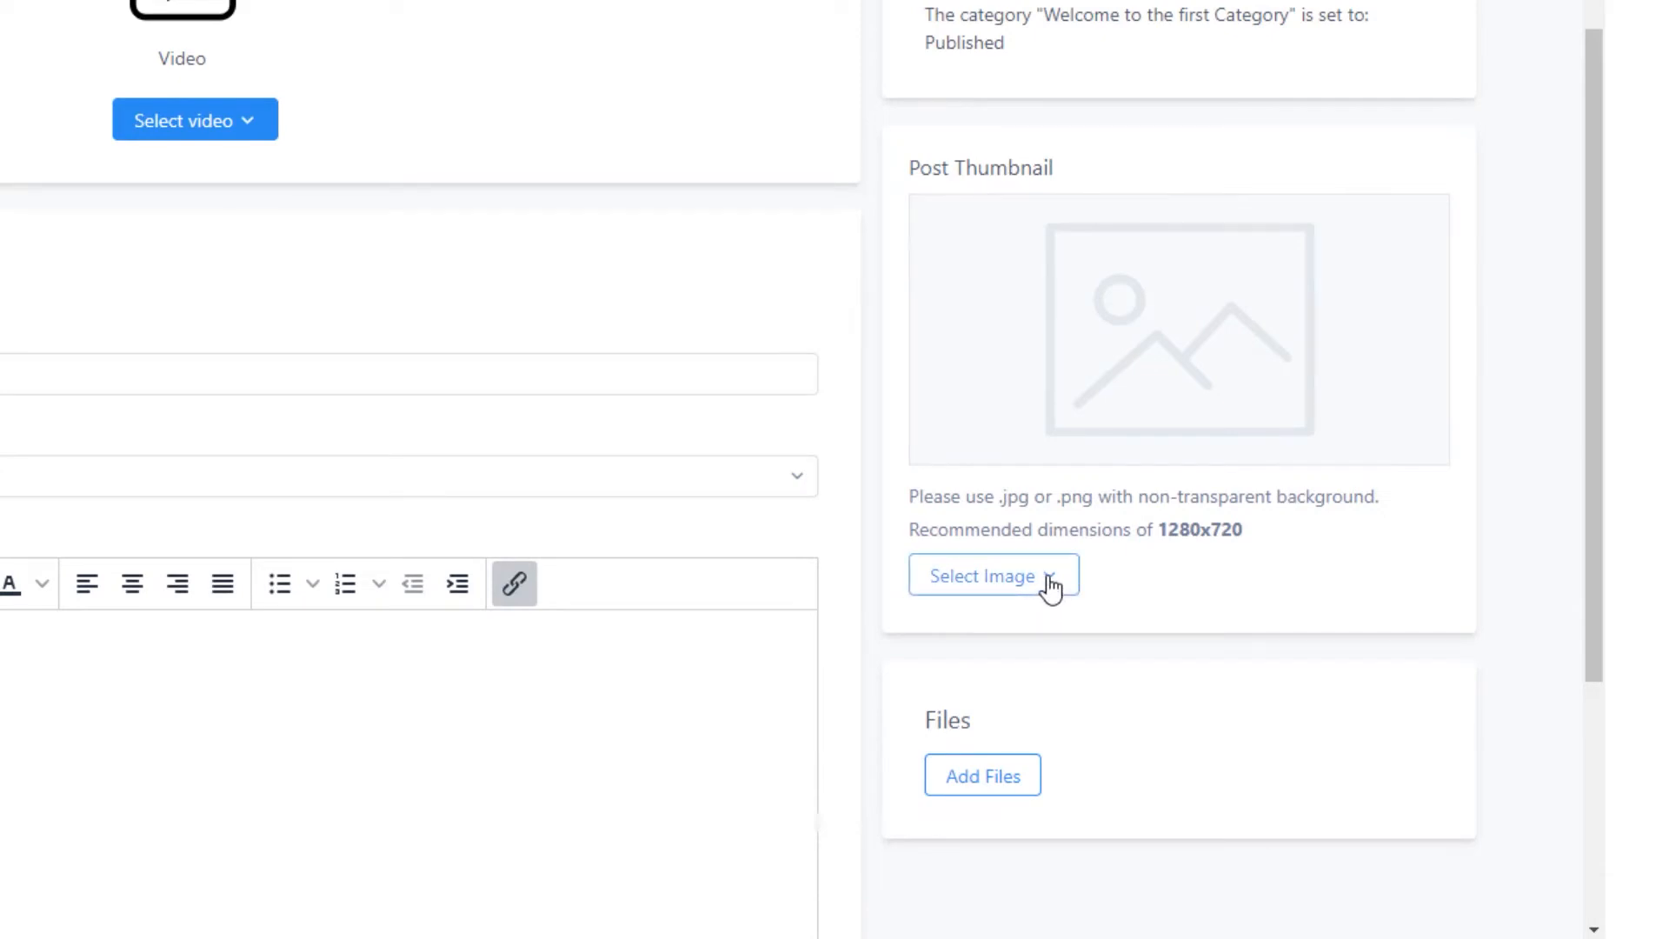
scroll(884, 513, "up", 3)
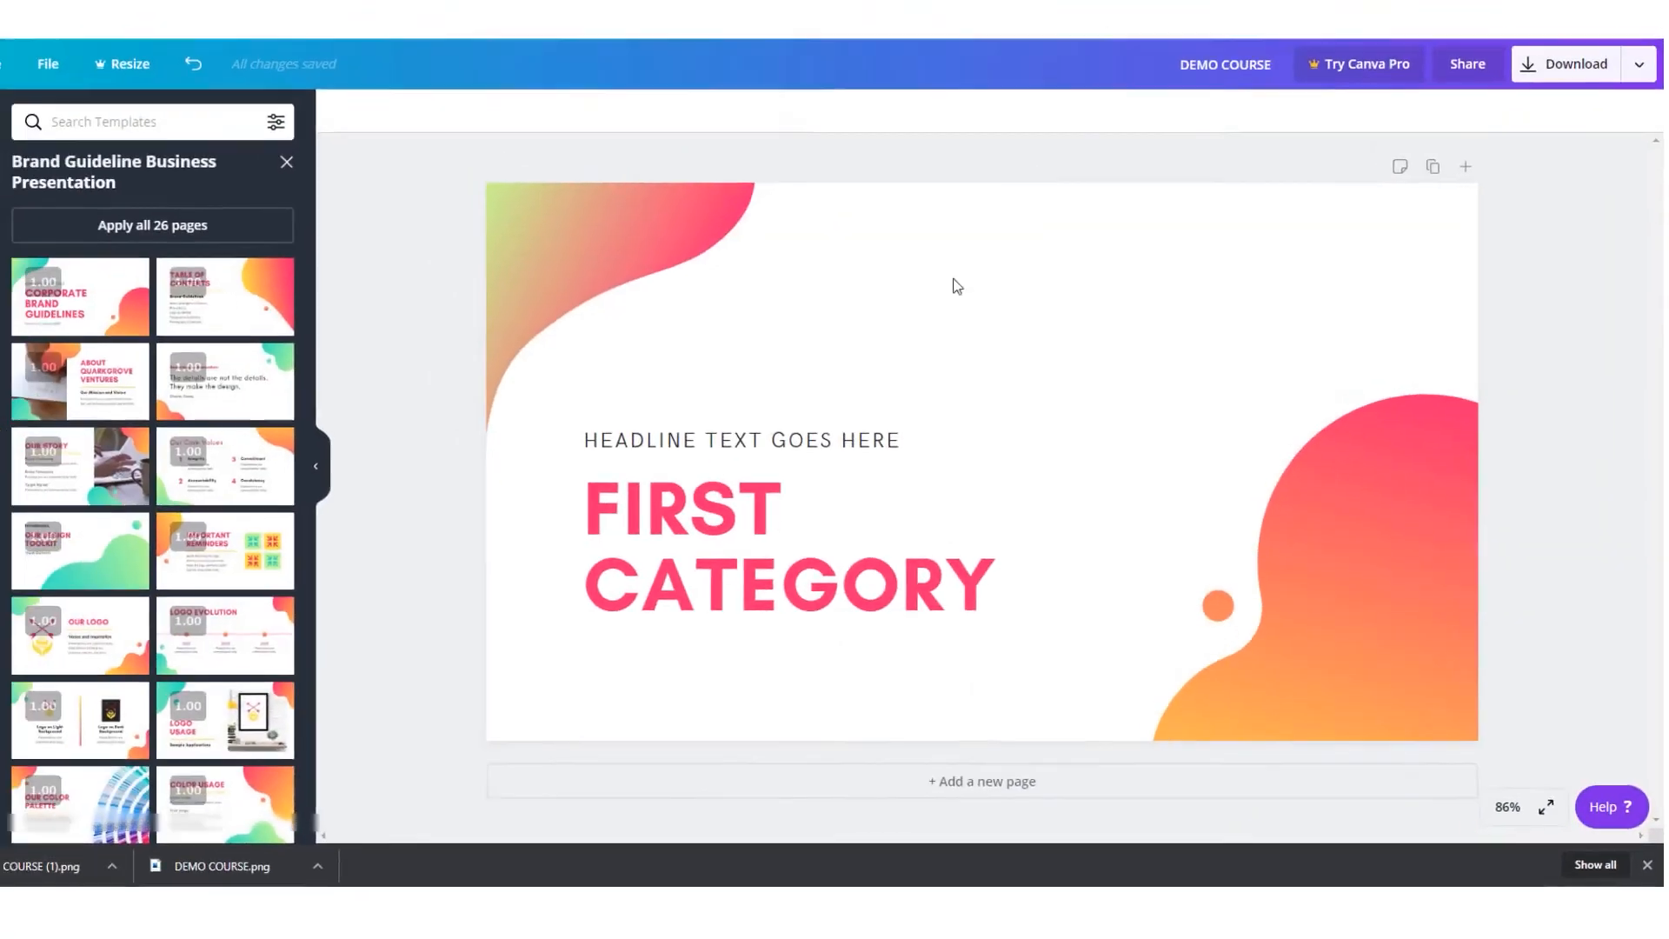
- Switch to the Canva design, change its FIRST CATEGORY heading to "FIRST POST", and download it as a PNG
left_click(792, 571)
double_click(795, 574)
type("FIRST")
key("BackSpace")
key("BackSpace")
type("RST")
key("Return")
type("POST")
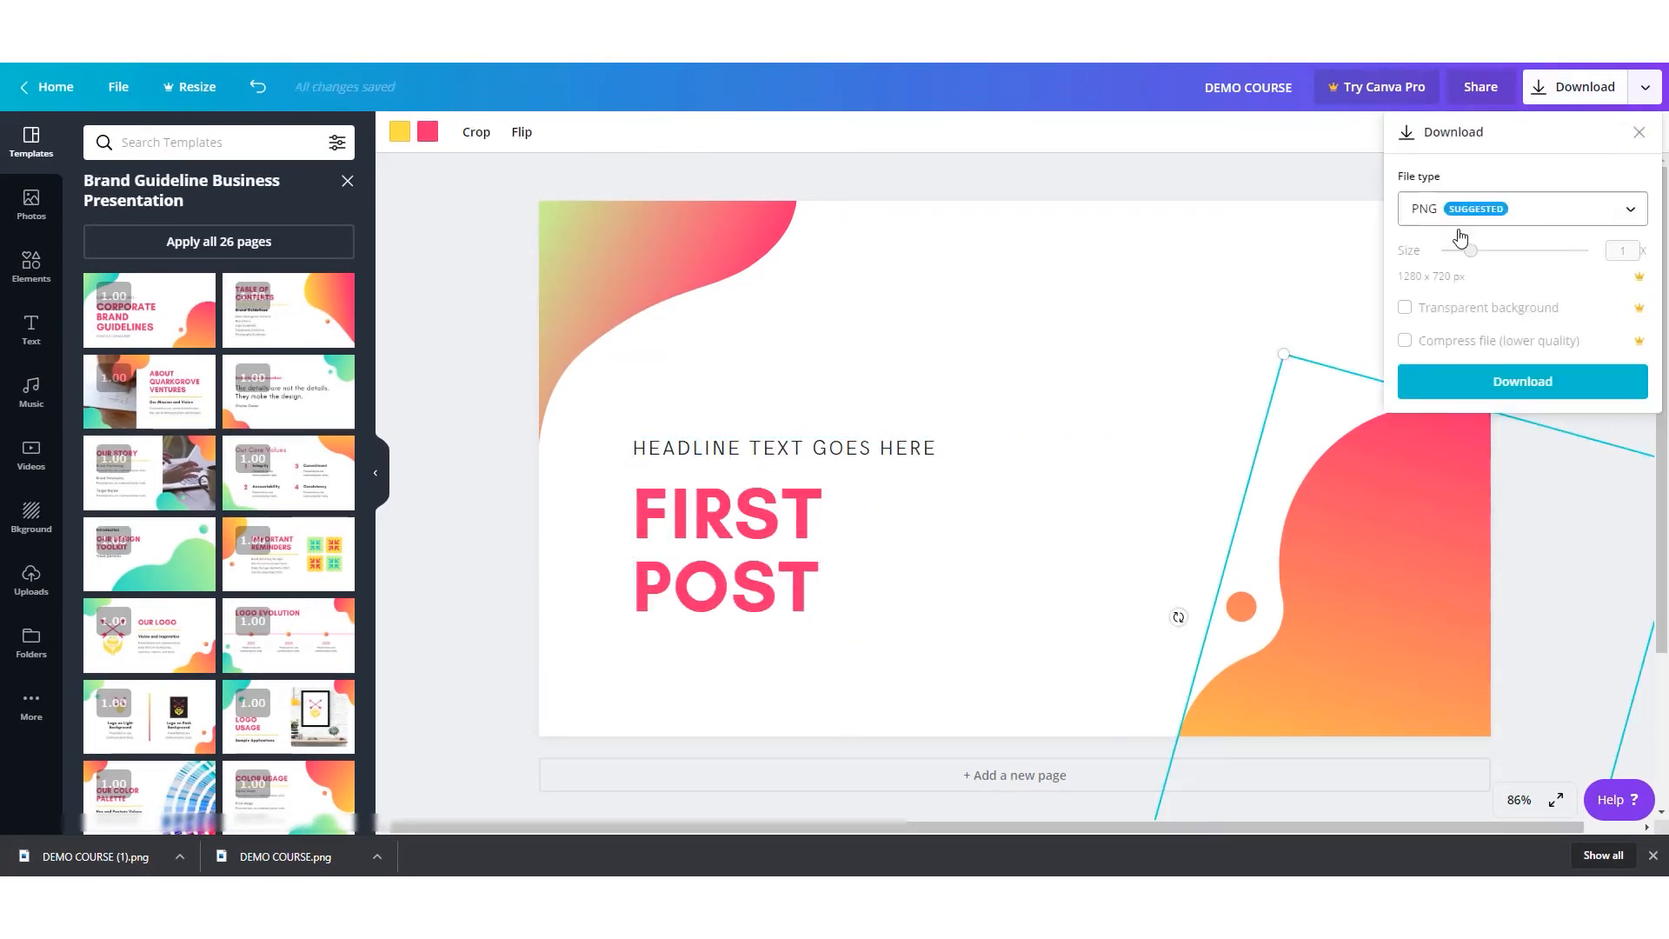
left_click(1521, 382)
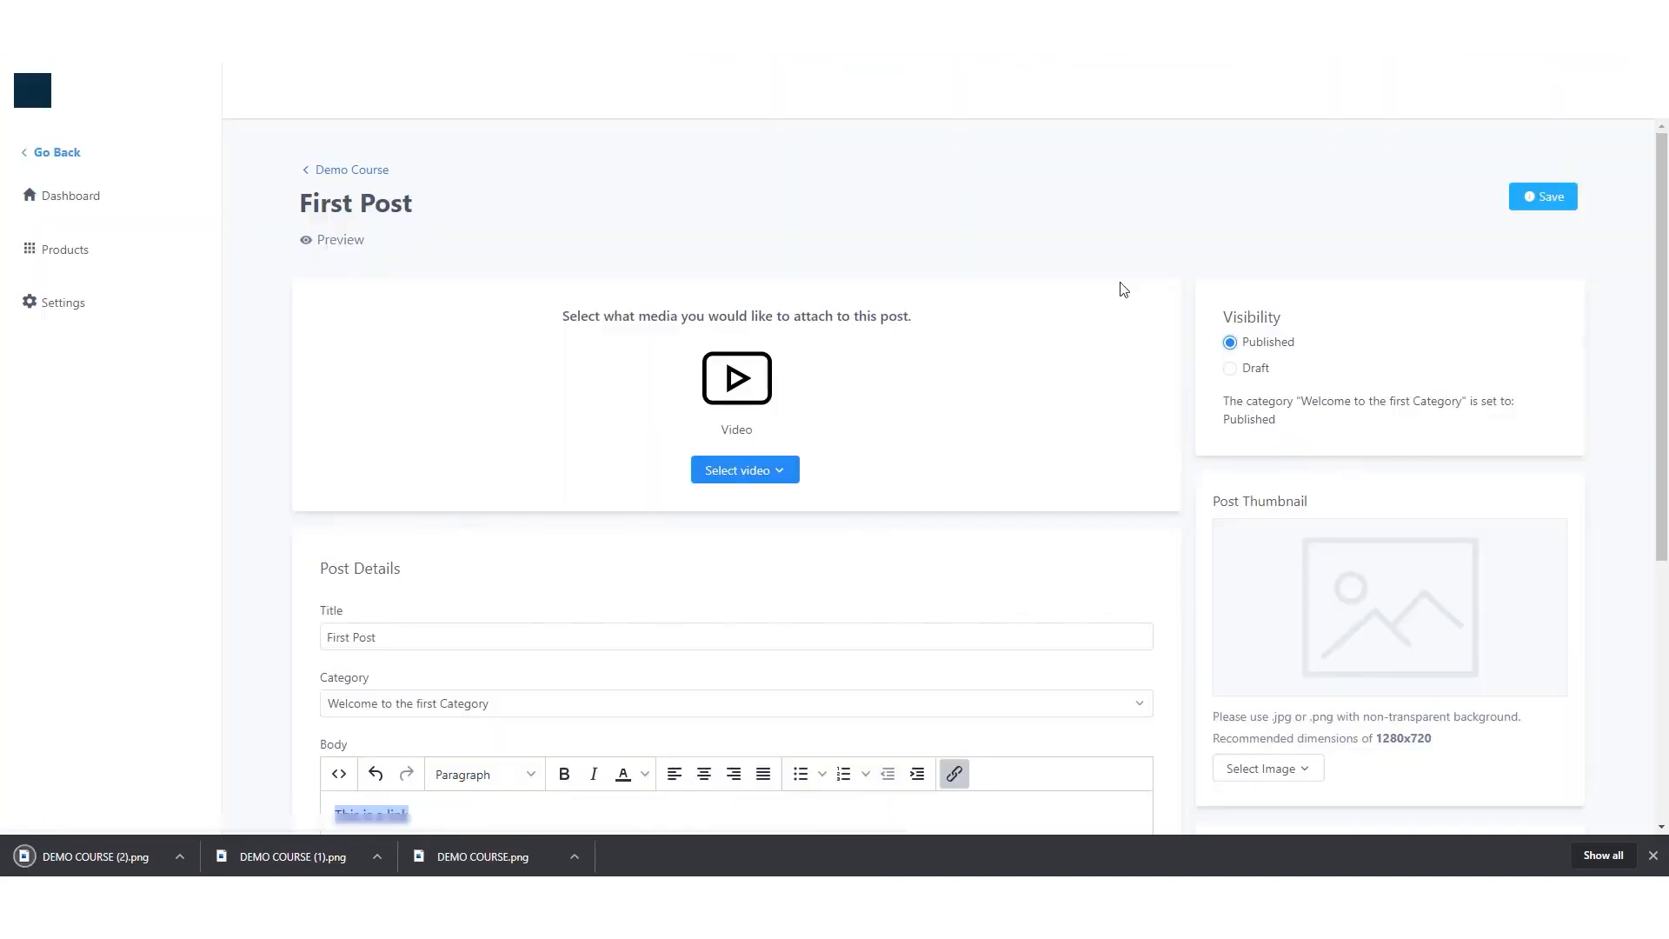
- Upload the downloaded image DEMO COURSE (2) as First Post's thumbnail in the membership site builder
scroll(1339, 691, "down", 1)
left_click(1303, 693)
left_click(1285, 720)
left_click(866, 250)
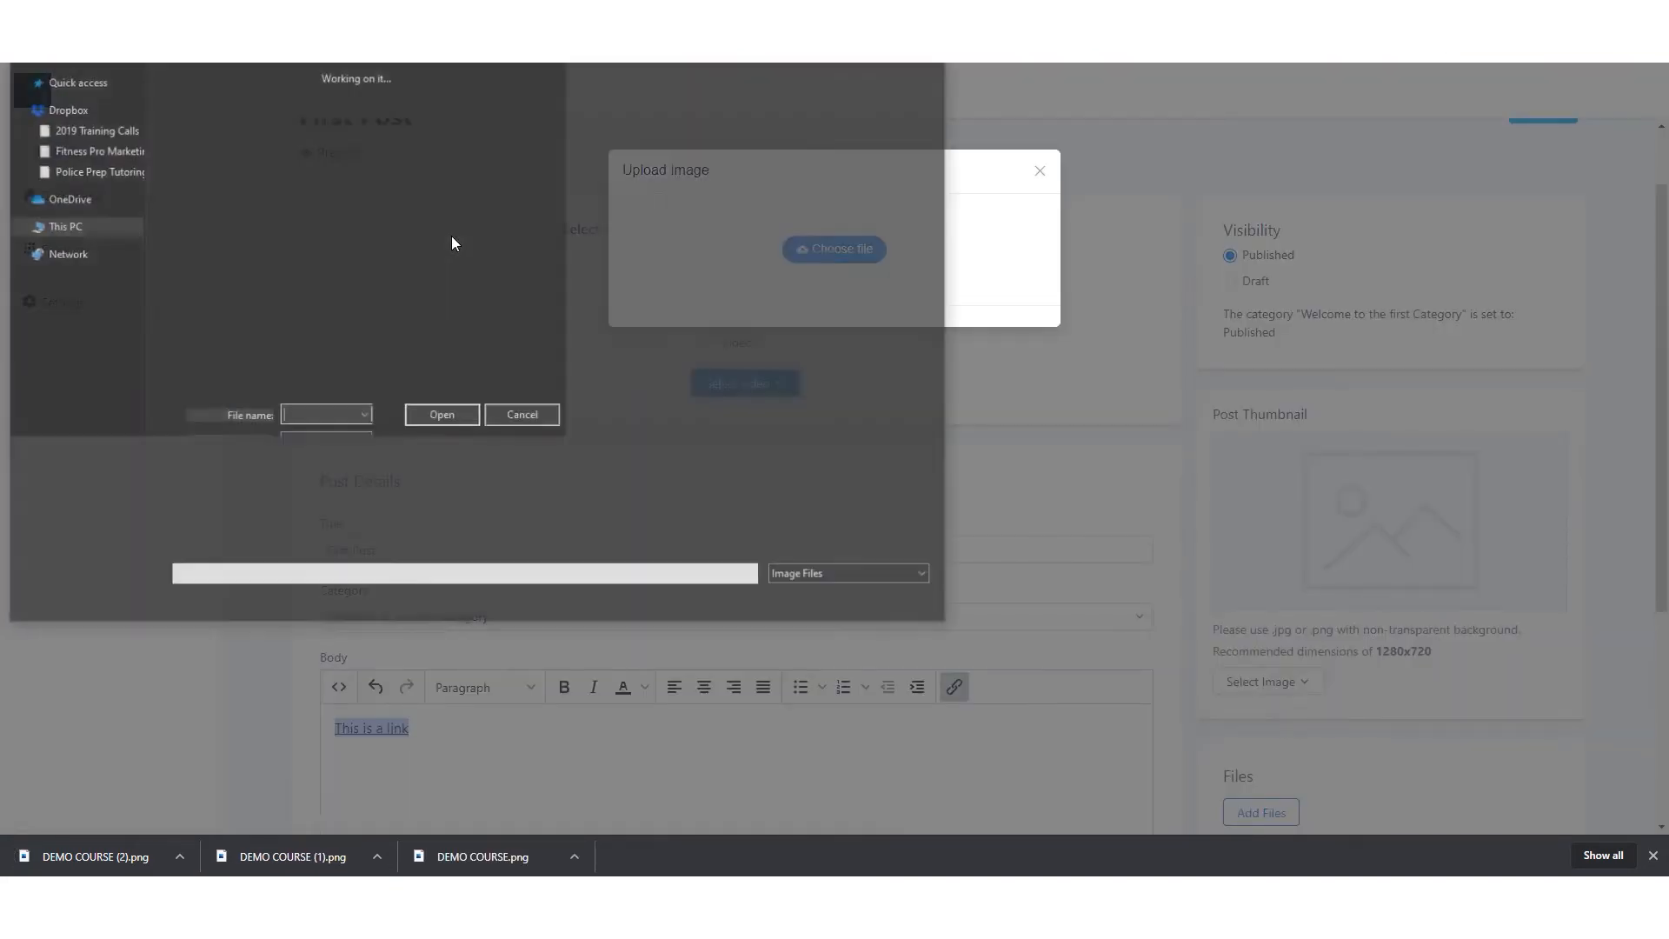
left_click(203, 143)
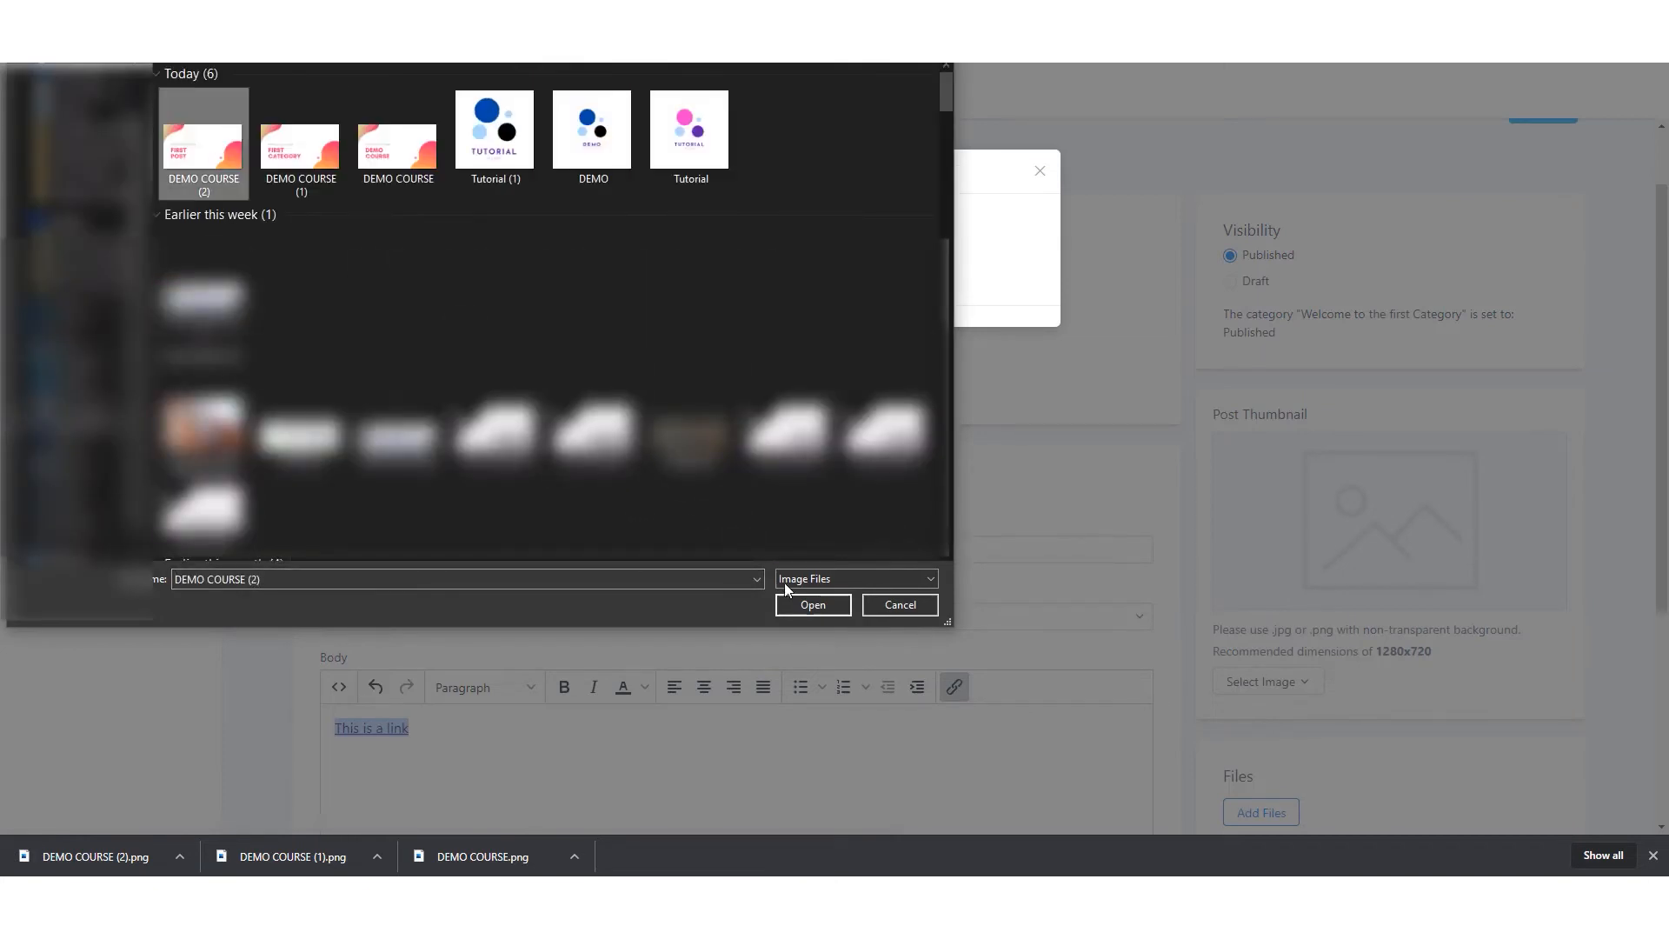
left_click(811, 604)
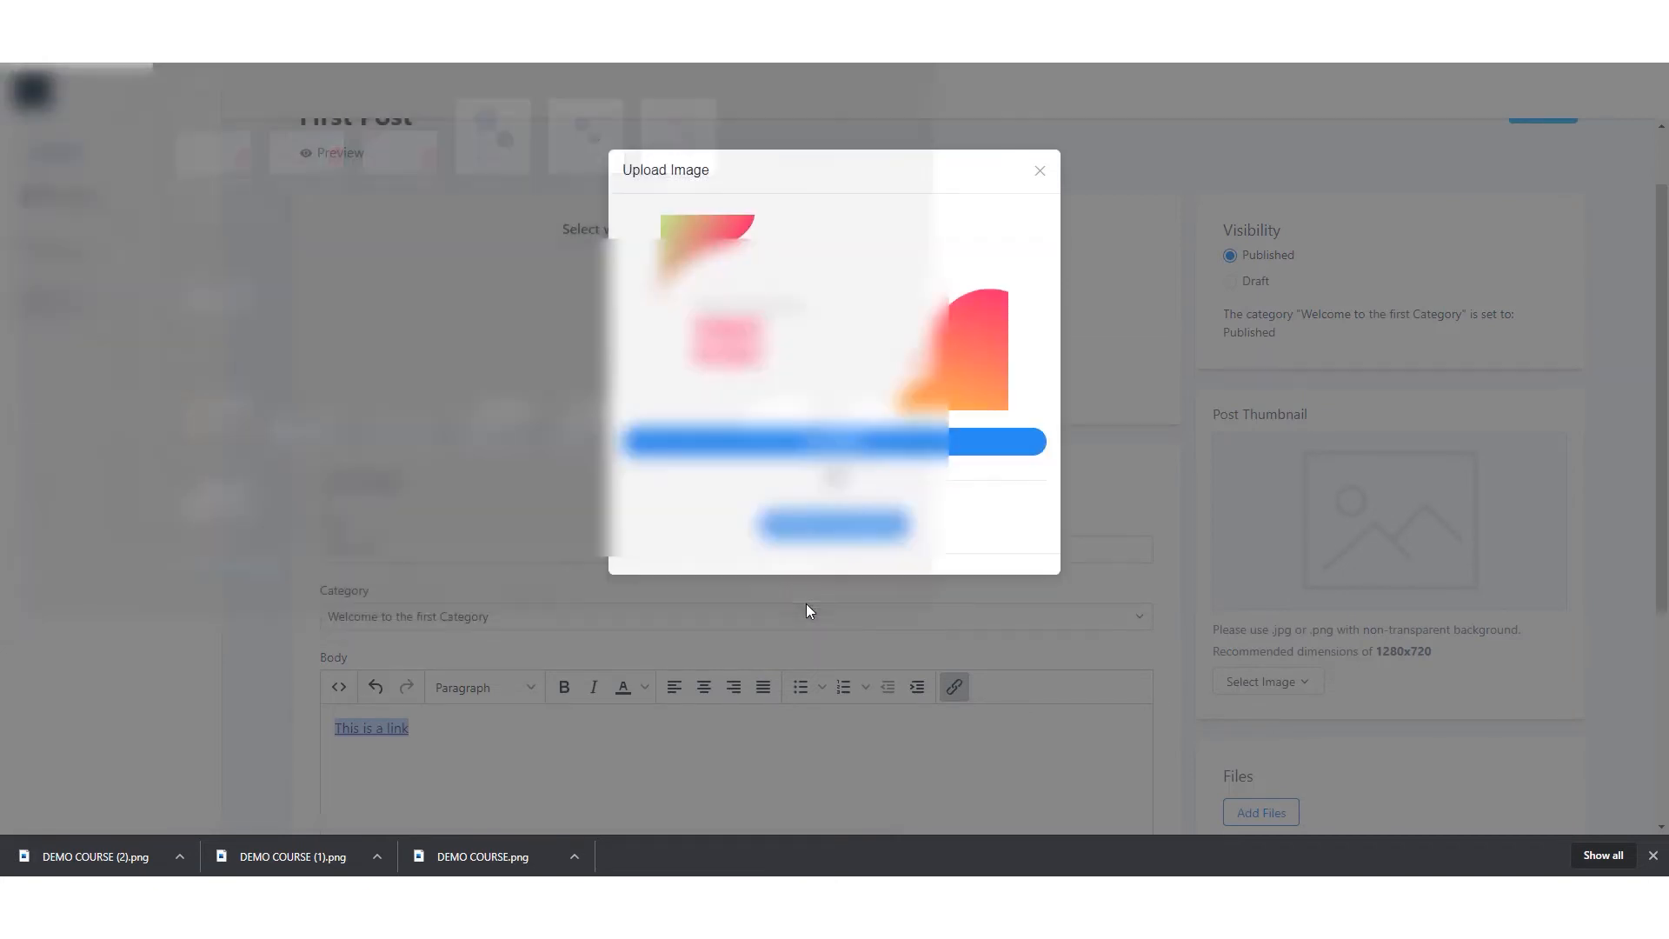
left_click(852, 444)
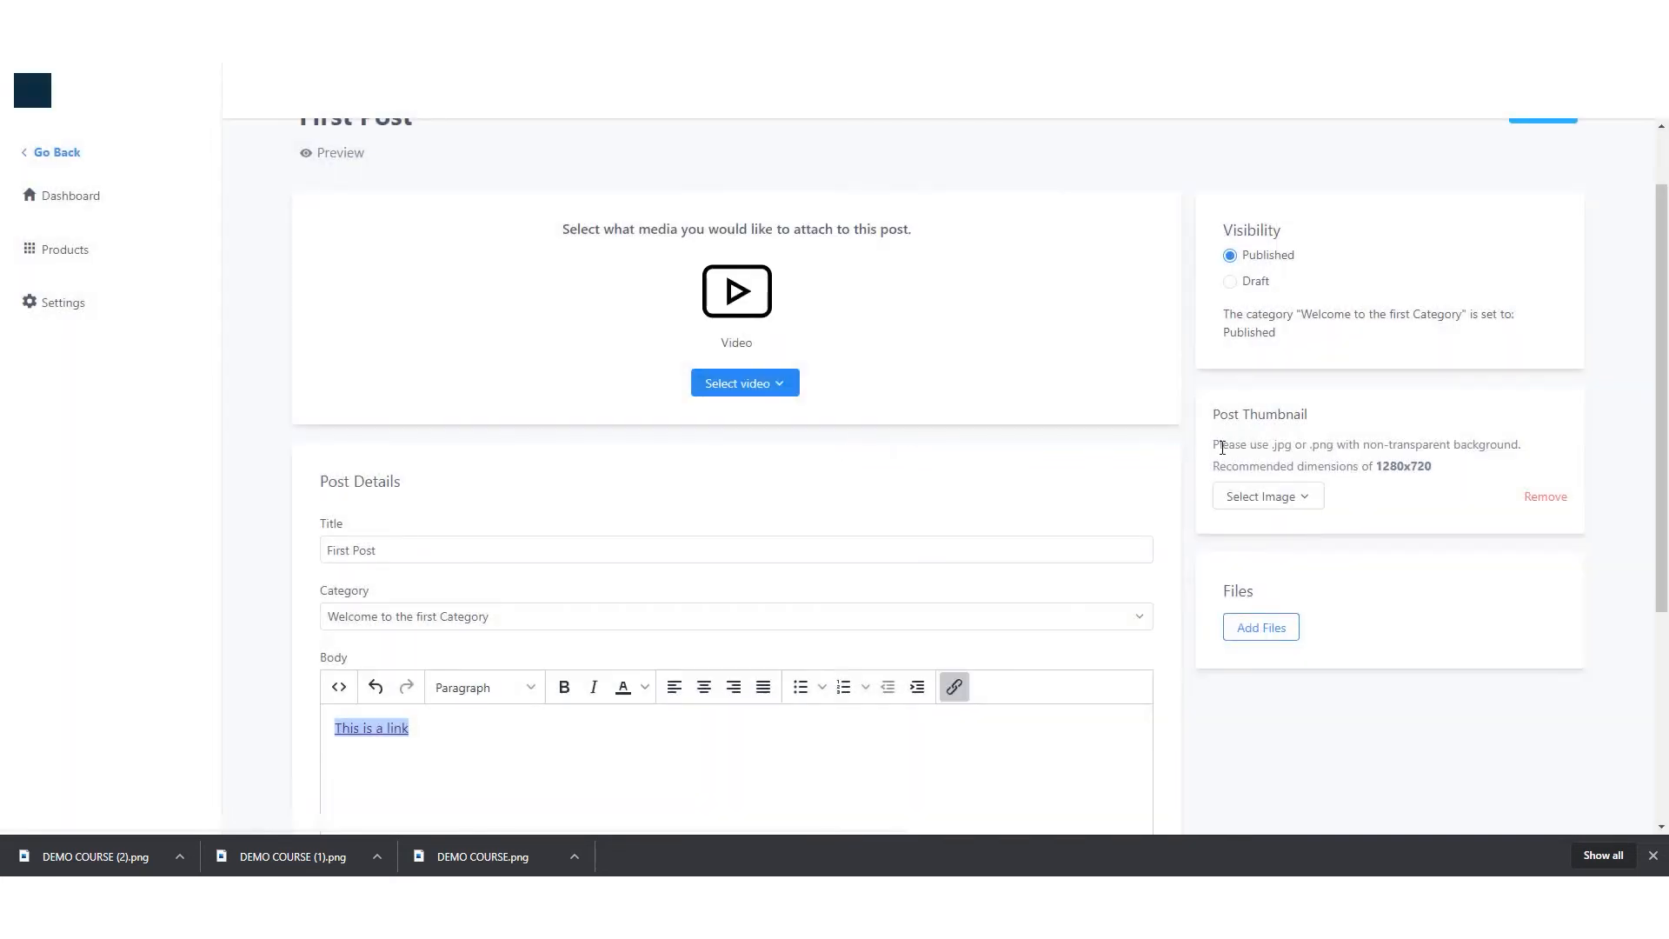
- Look at the post's file upload option, close it without adding a file, and save the post
scroll(1290, 548, "down", 4)
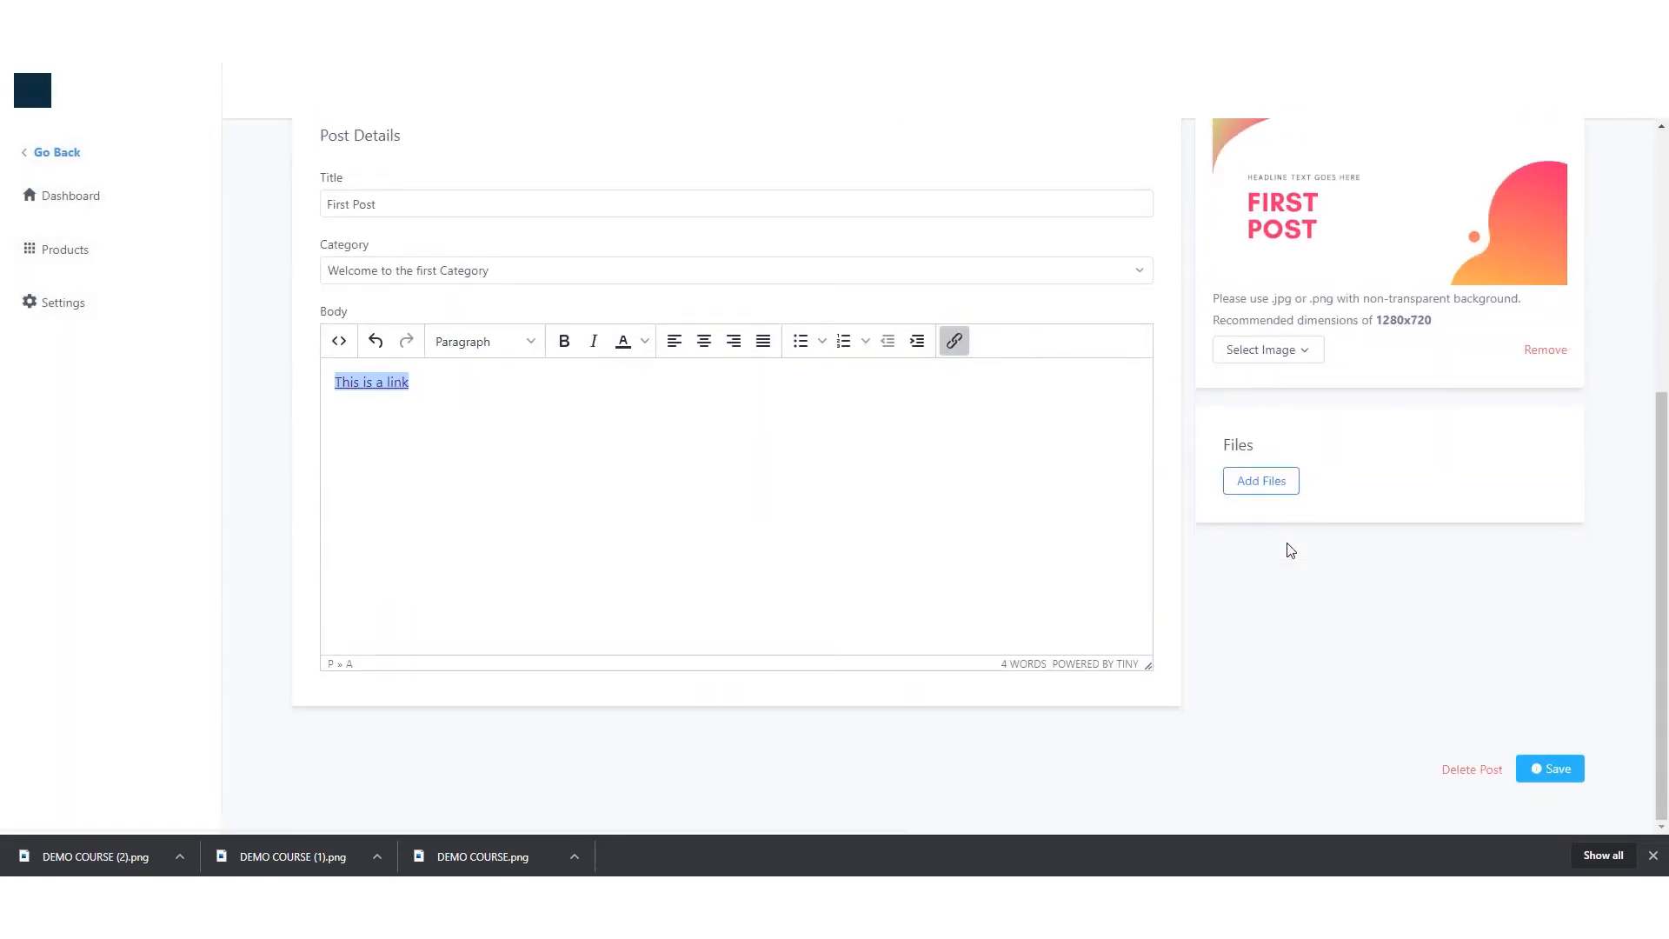
left_click(1265, 491)
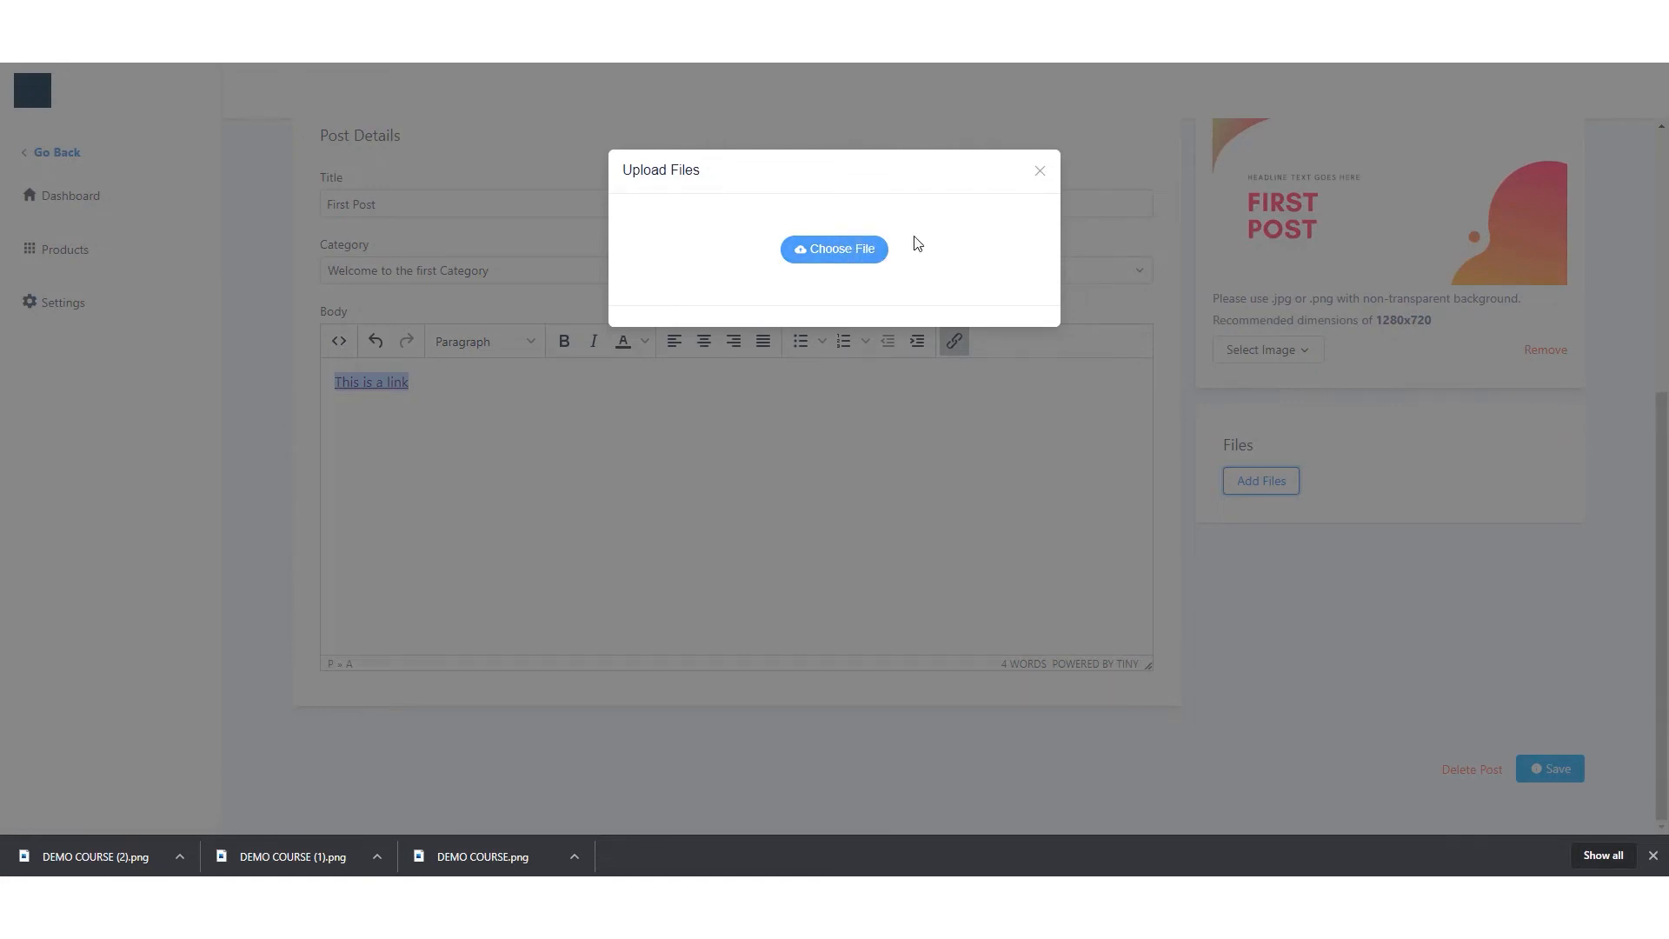
left_click(1040, 173)
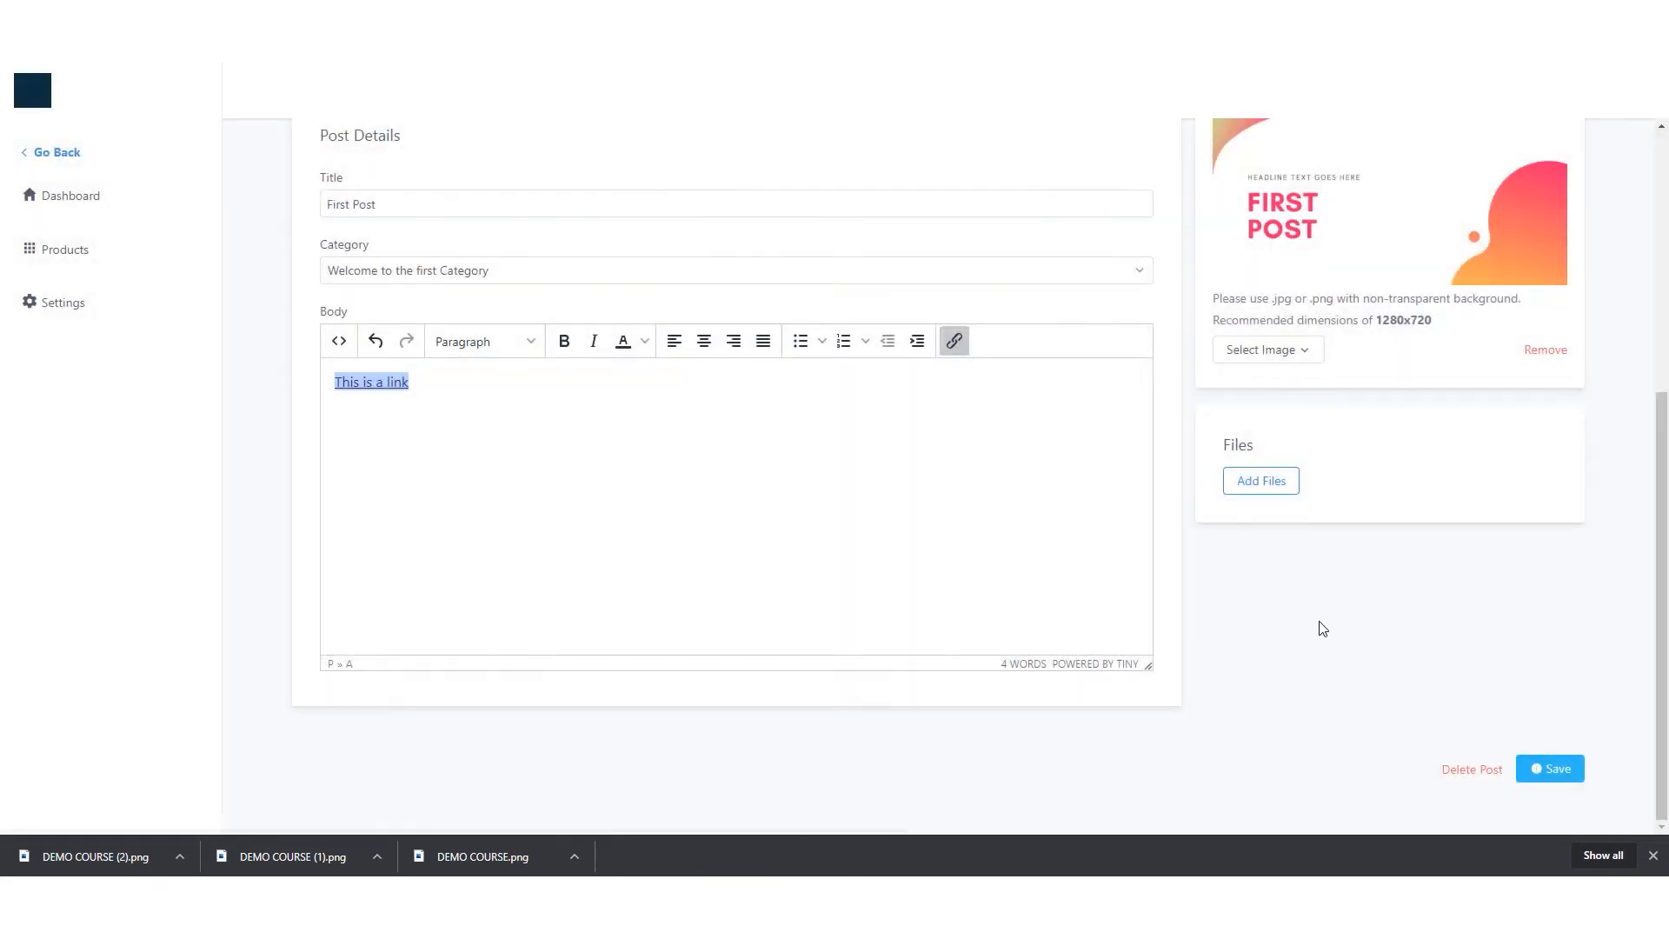
scroll(1322, 626, "up", 5)
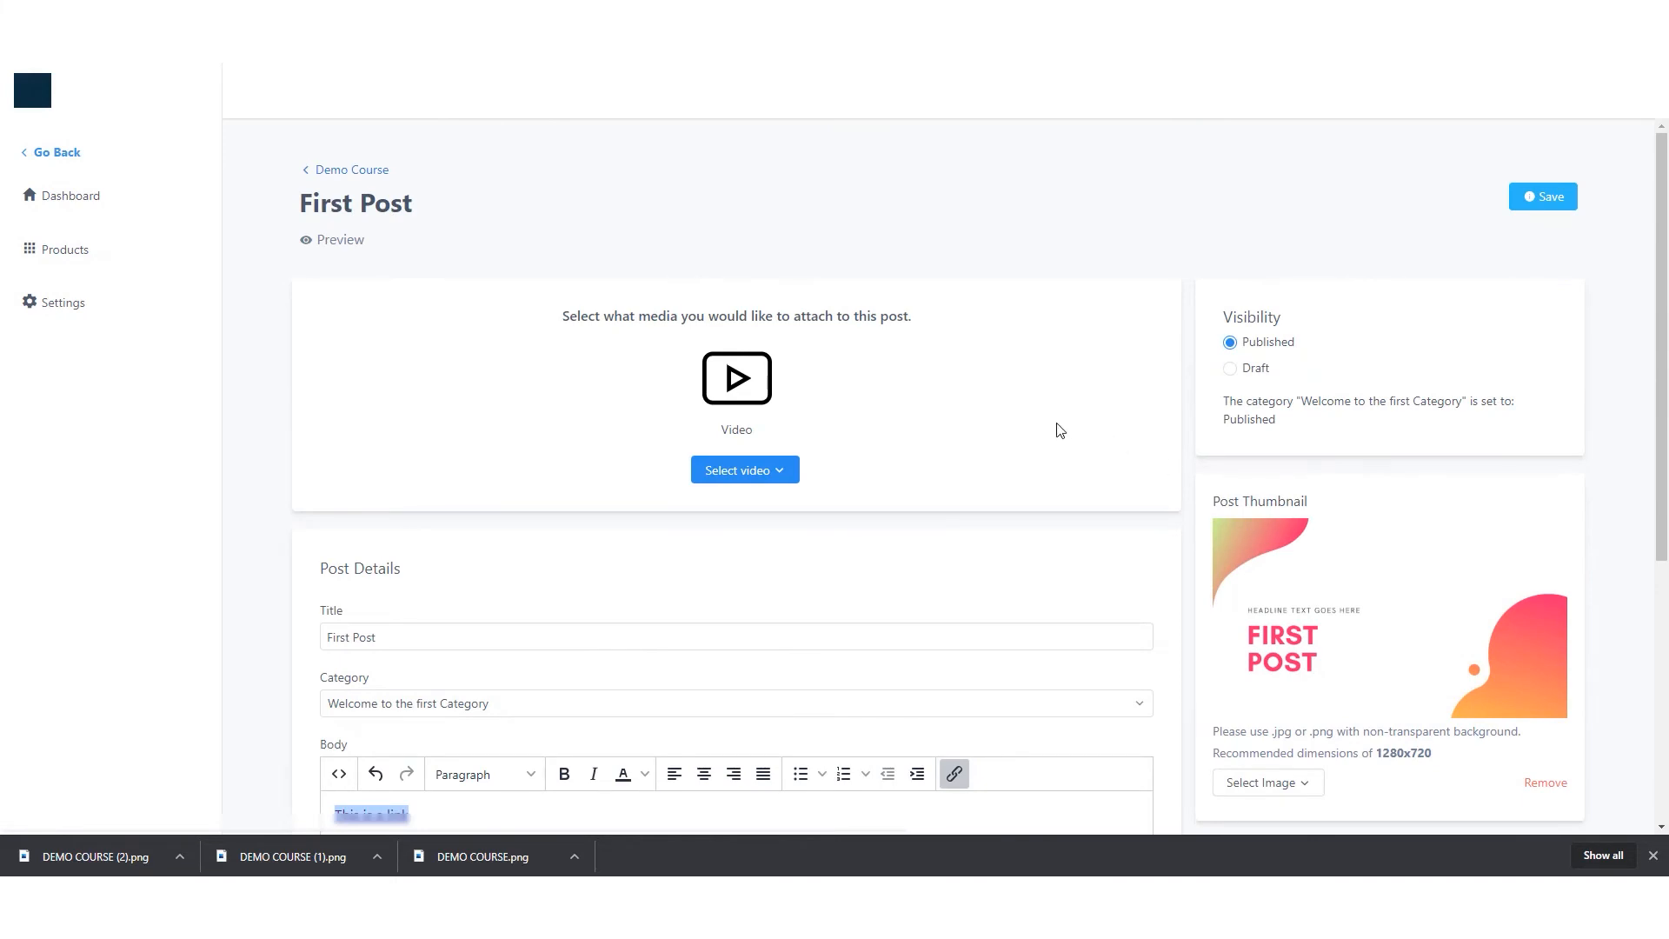
left_click(1549, 200)
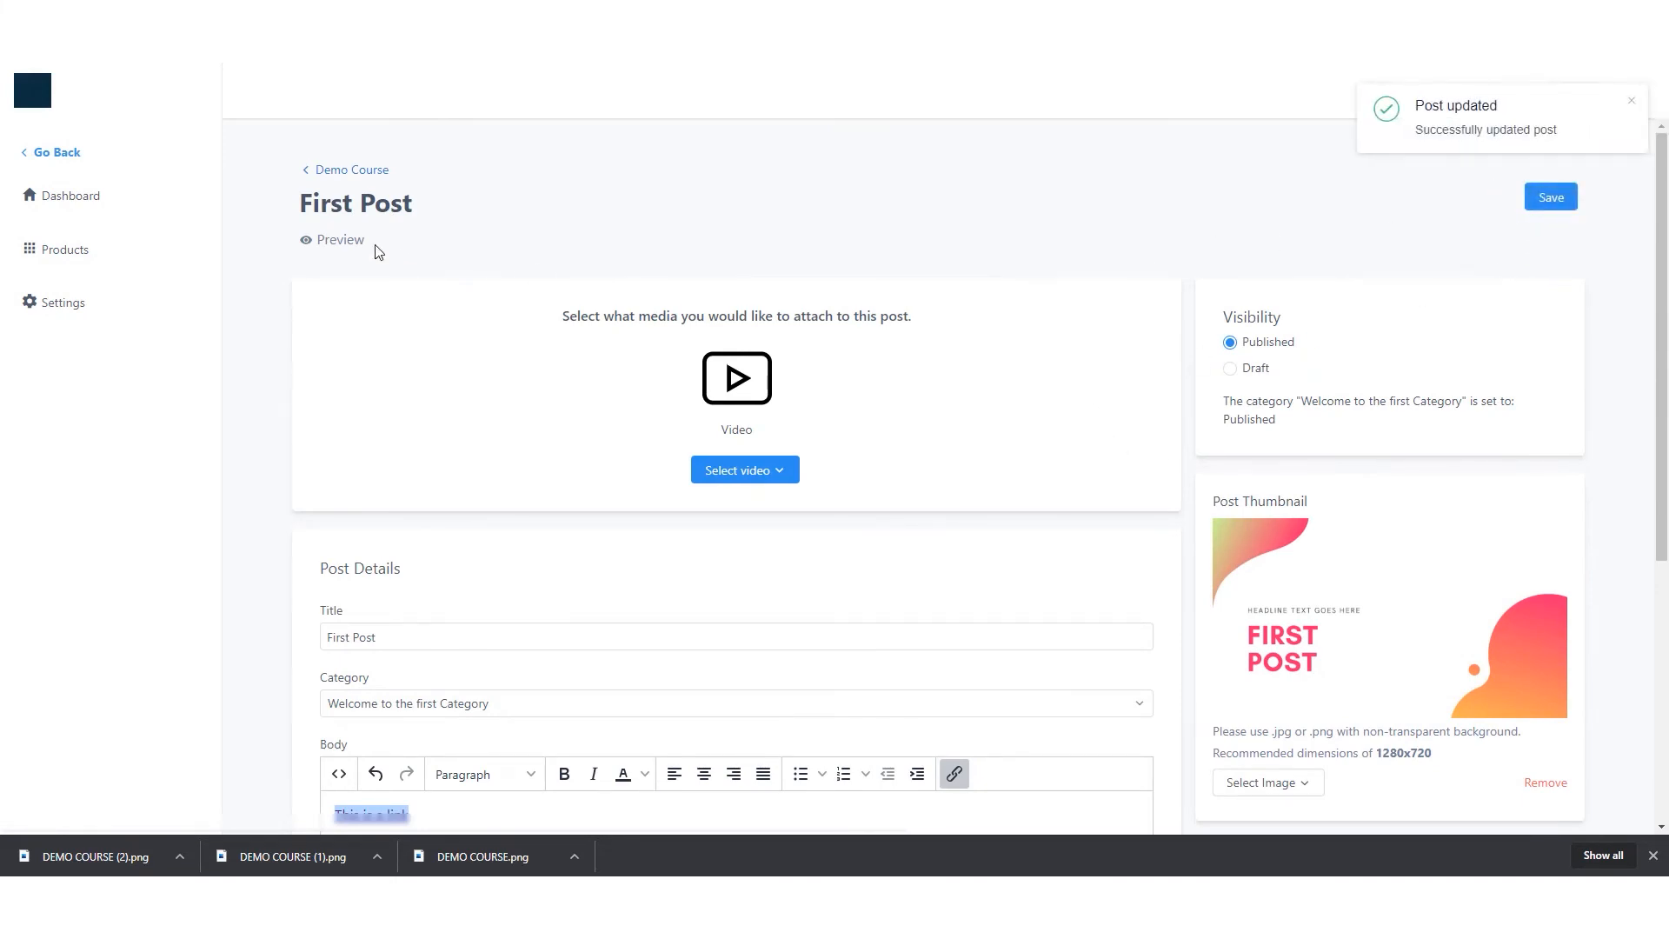
- Preview the First Post lesson, test its "This is a link" link, and go to the Demo Course page from the lesson
left_click(347, 244)
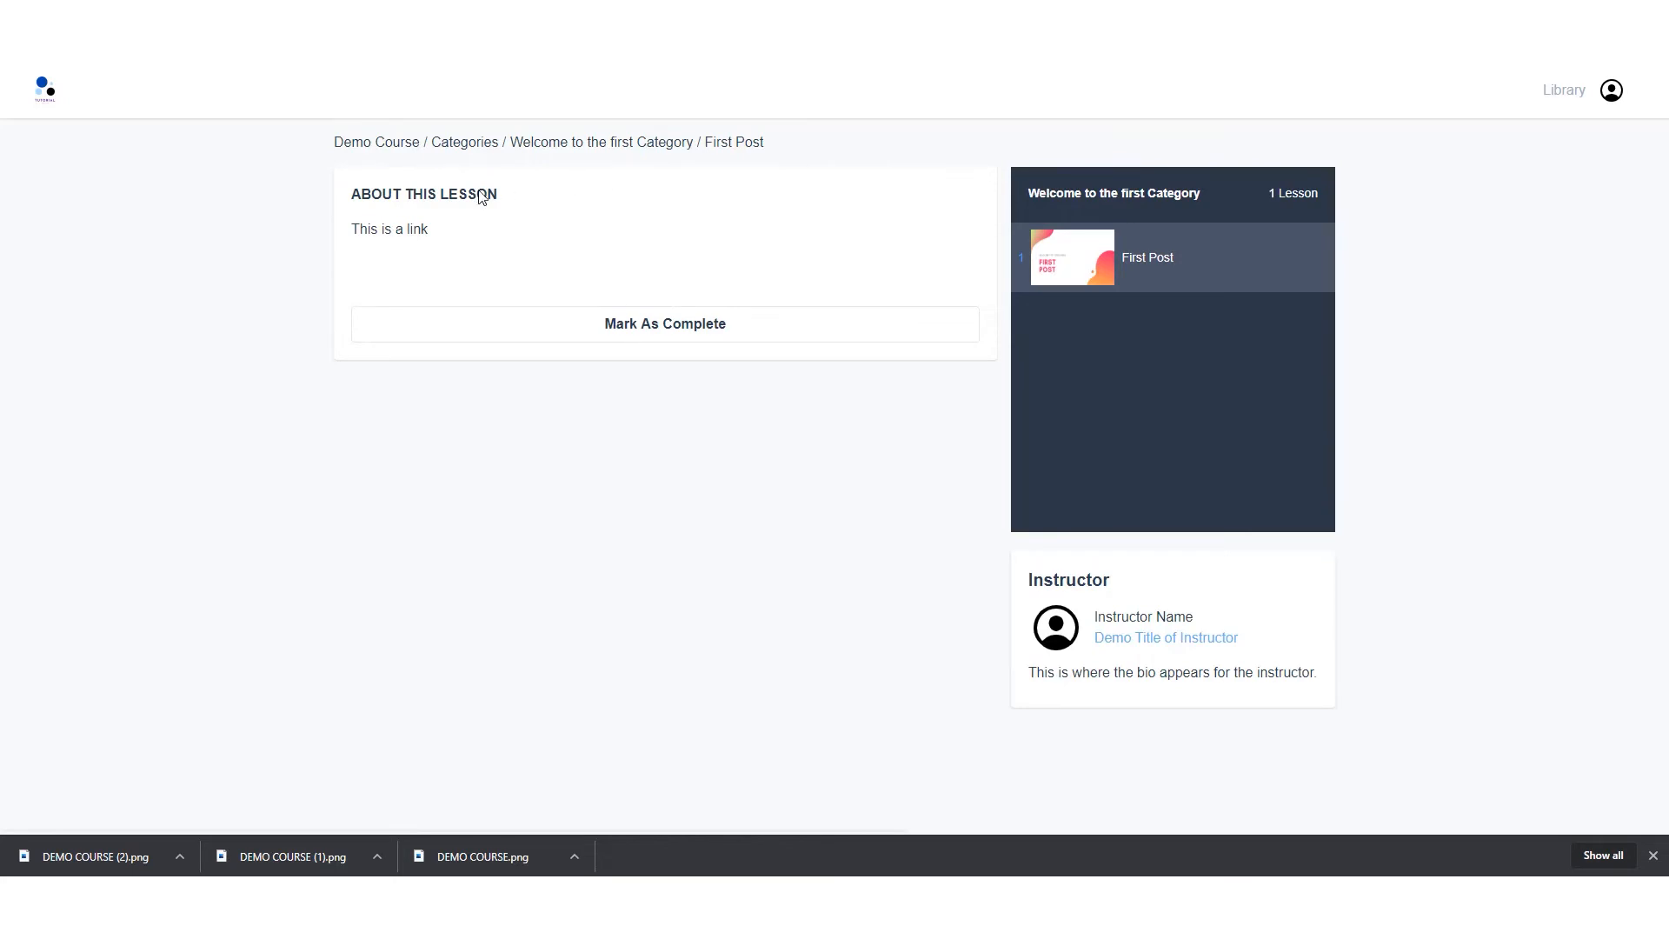
left_click(412, 233)
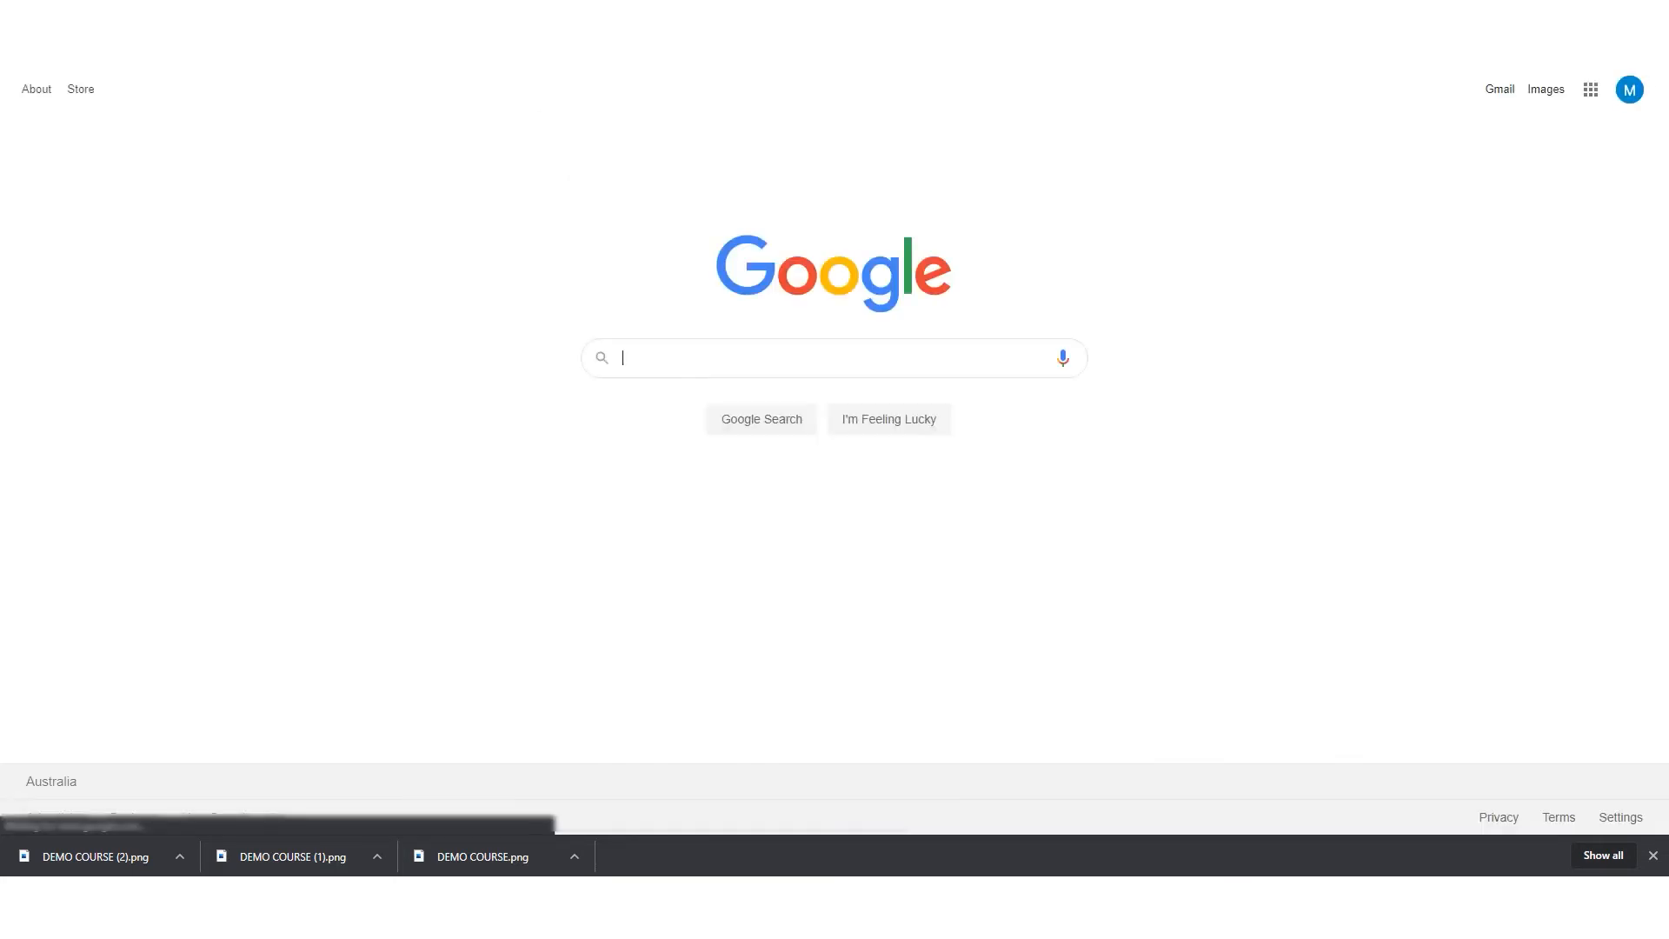
left_click(600, 13)
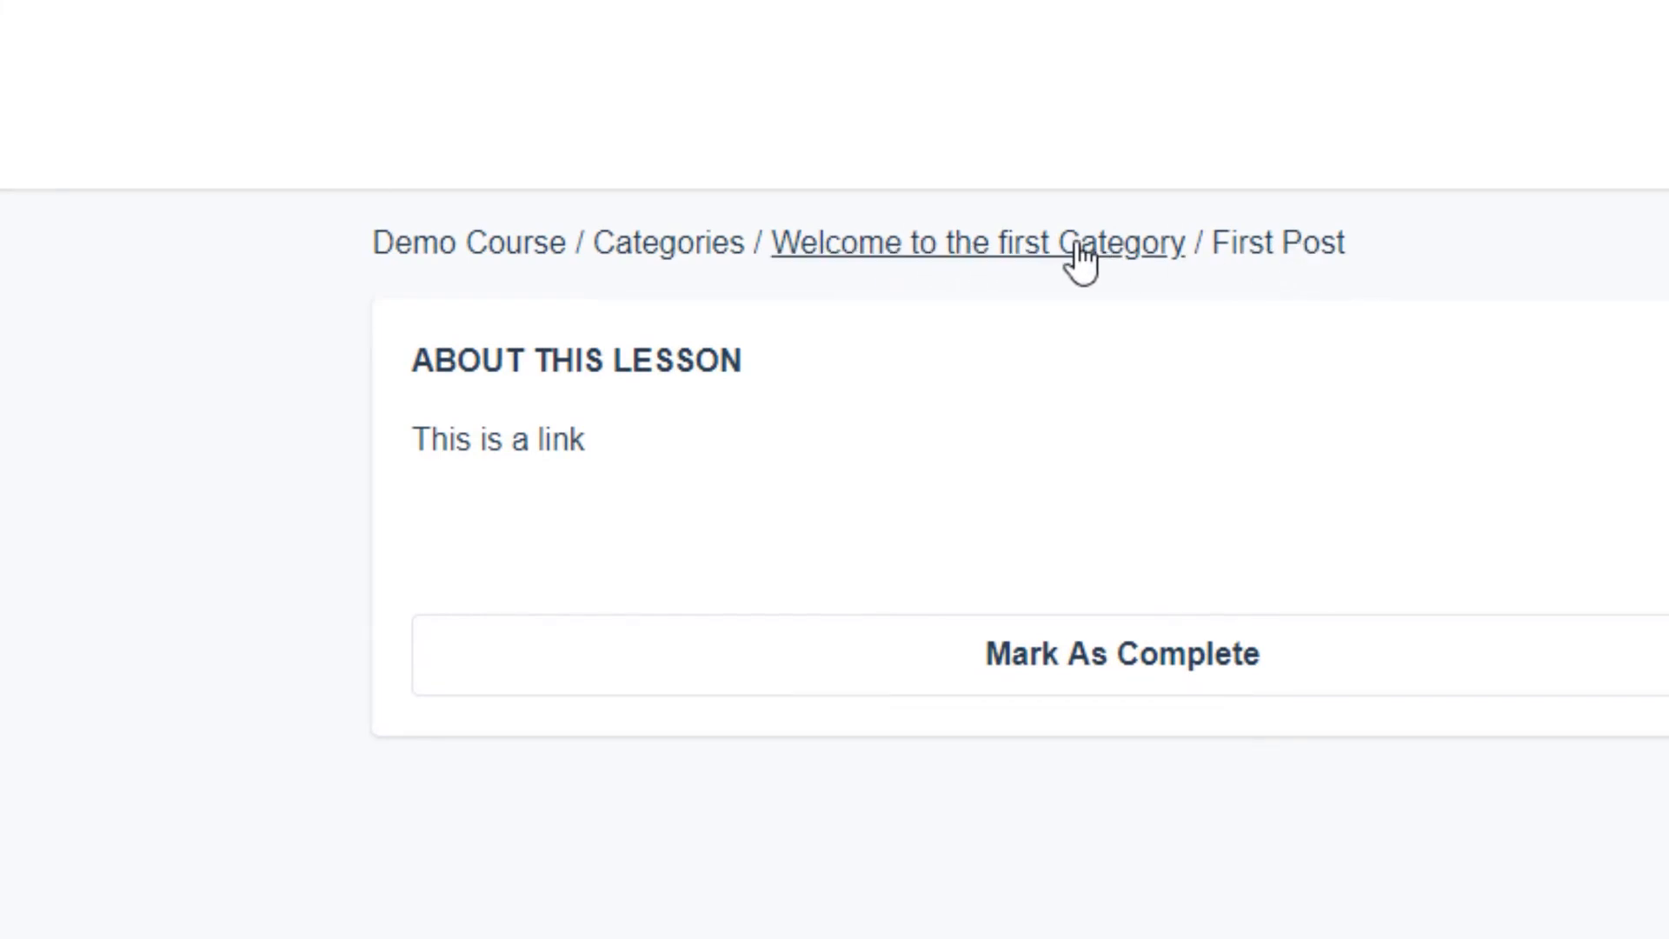
left_click(482, 248)
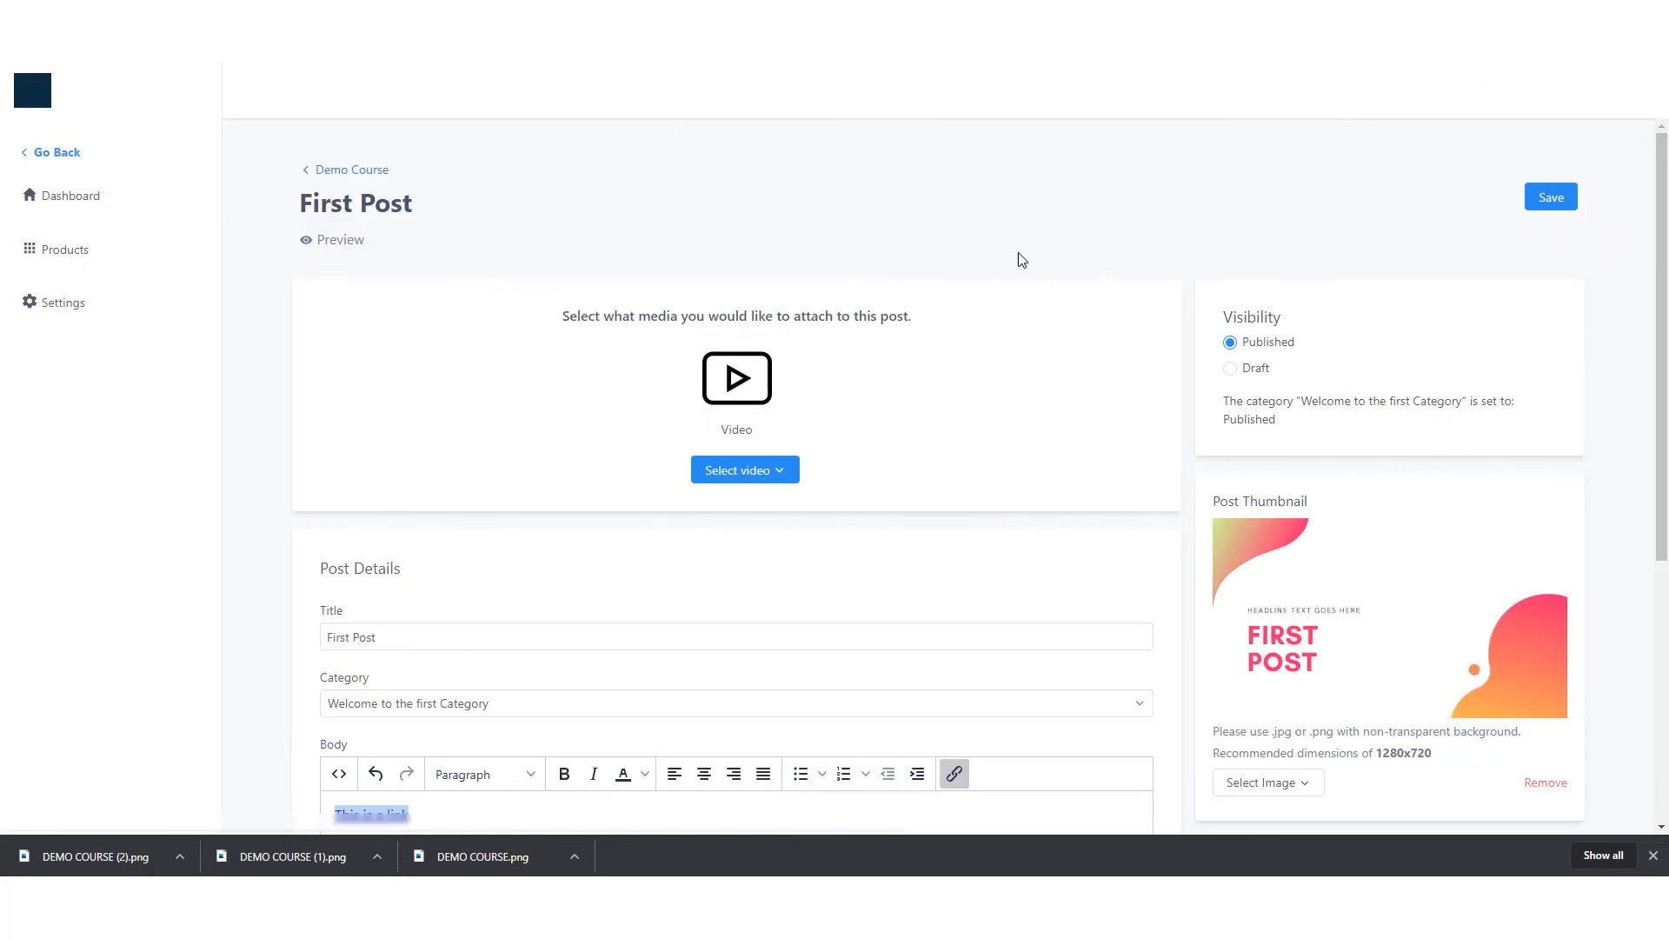
- Add a post titled "Second Post" to the category "Welcome to the first Category", with the body text "This is the second post"
left_click(338, 171)
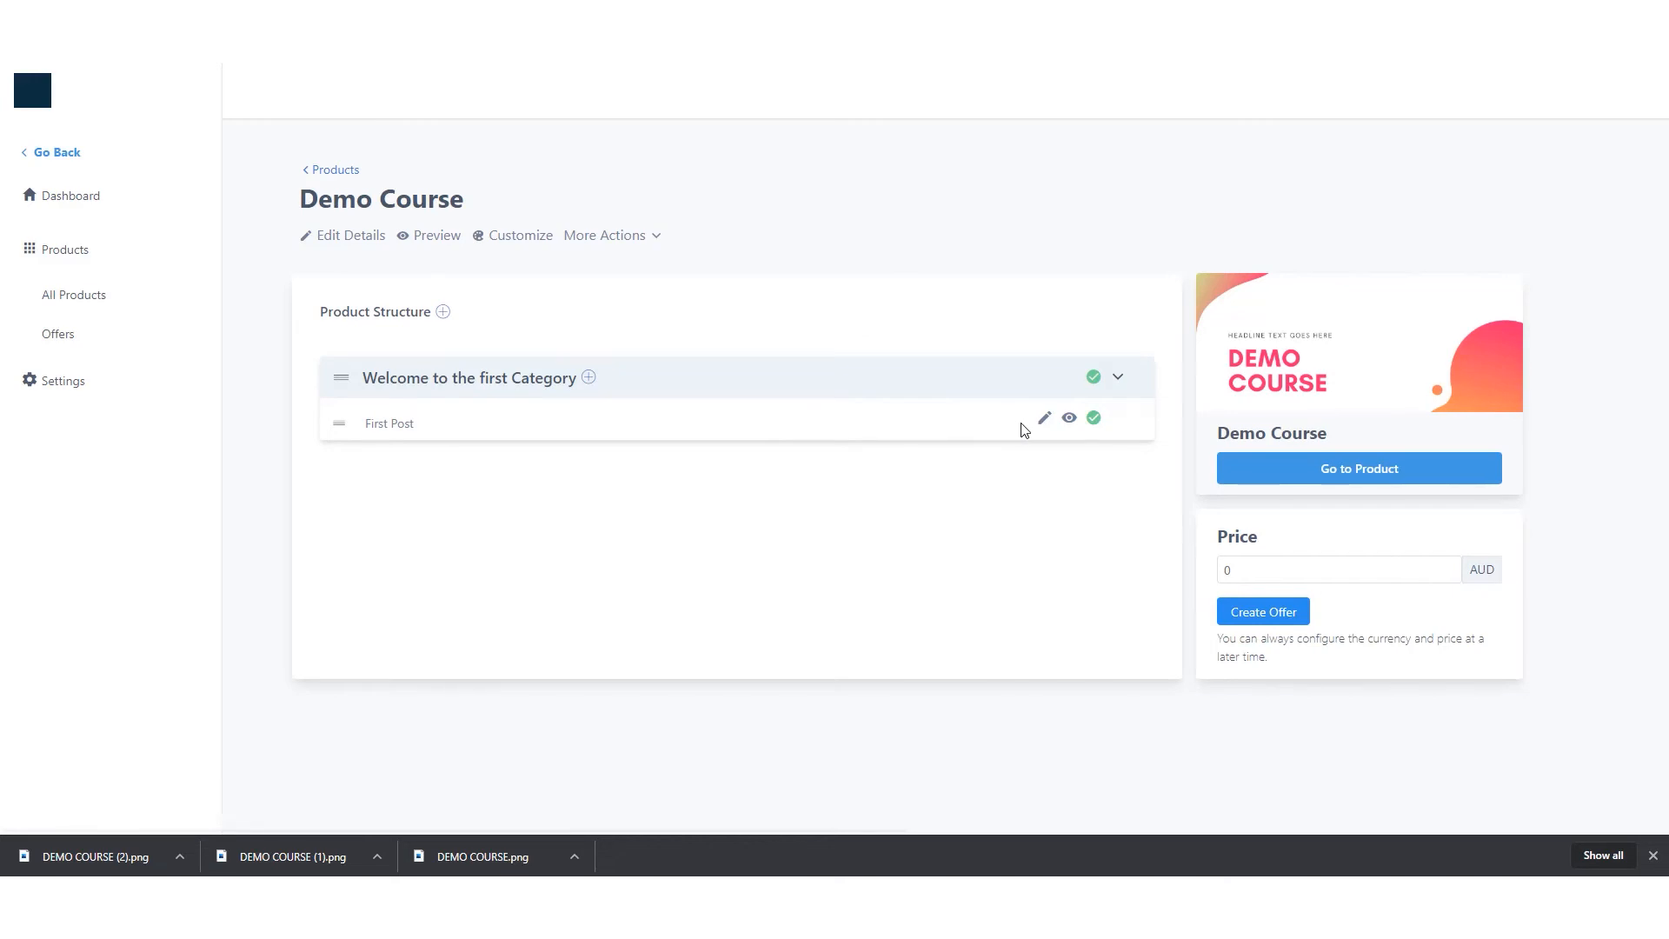
left_click(588, 376)
type("Second Post")
key("Return")
scroll(1033, 464, "down", 5)
left_click(451, 488)
type("This is the second post")
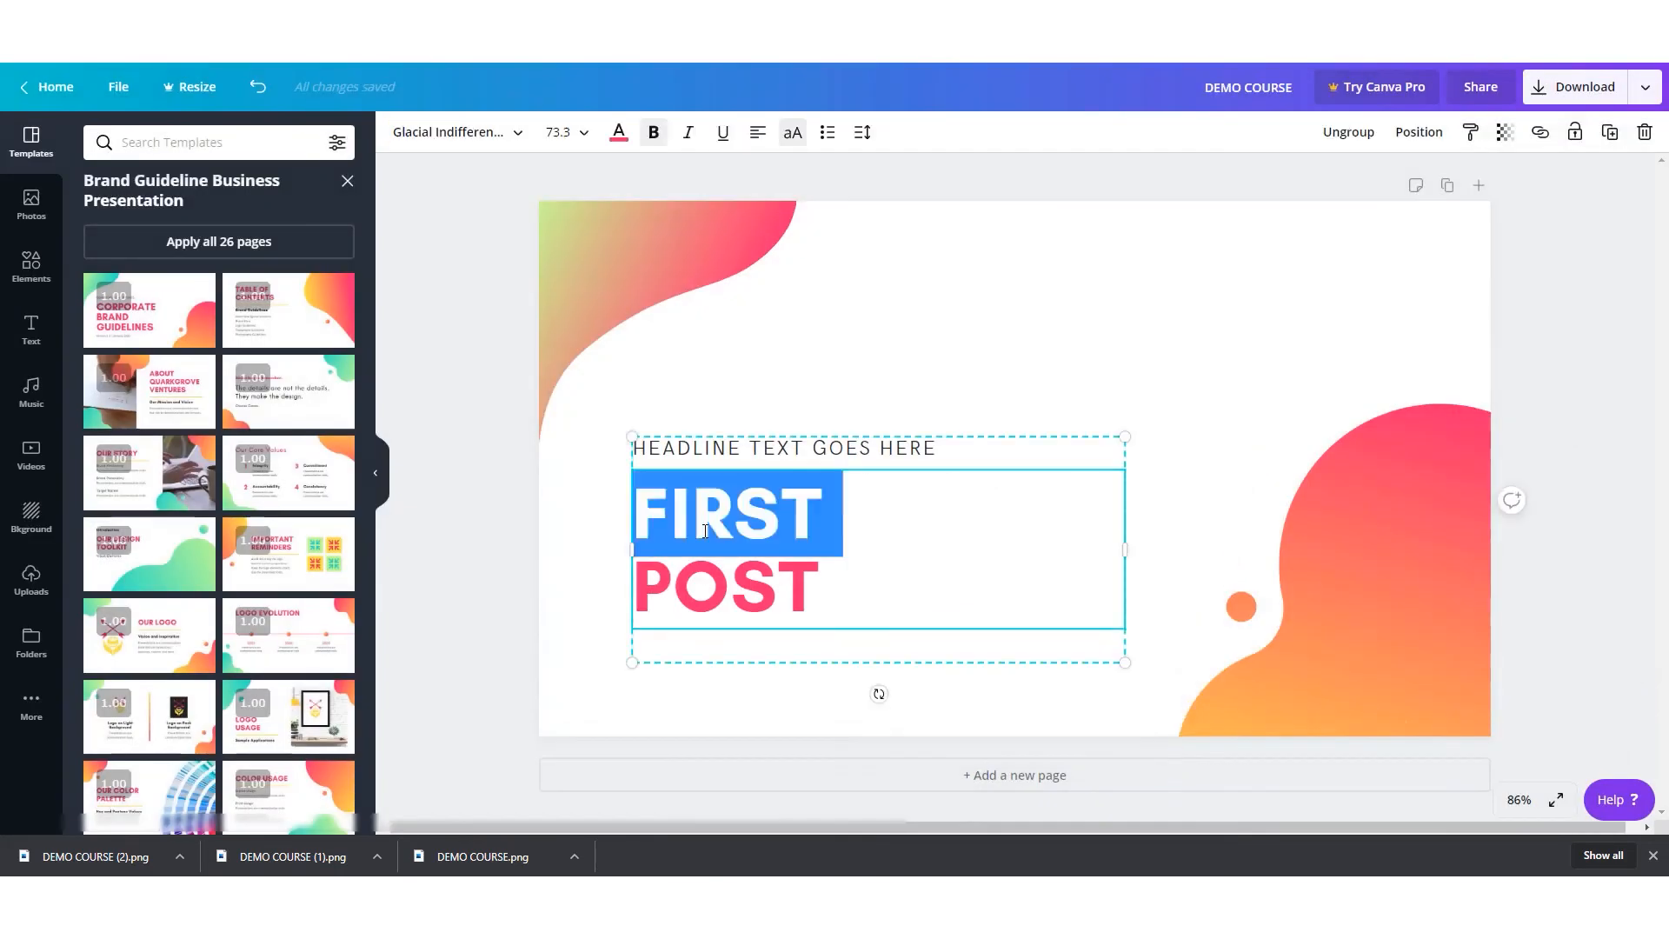
- Change the Canva heading to "SECOND POST", download it for the Second Post thumbnail, and return to the Demo Course product
type("SECOND POST")
left_click(1574, 87)
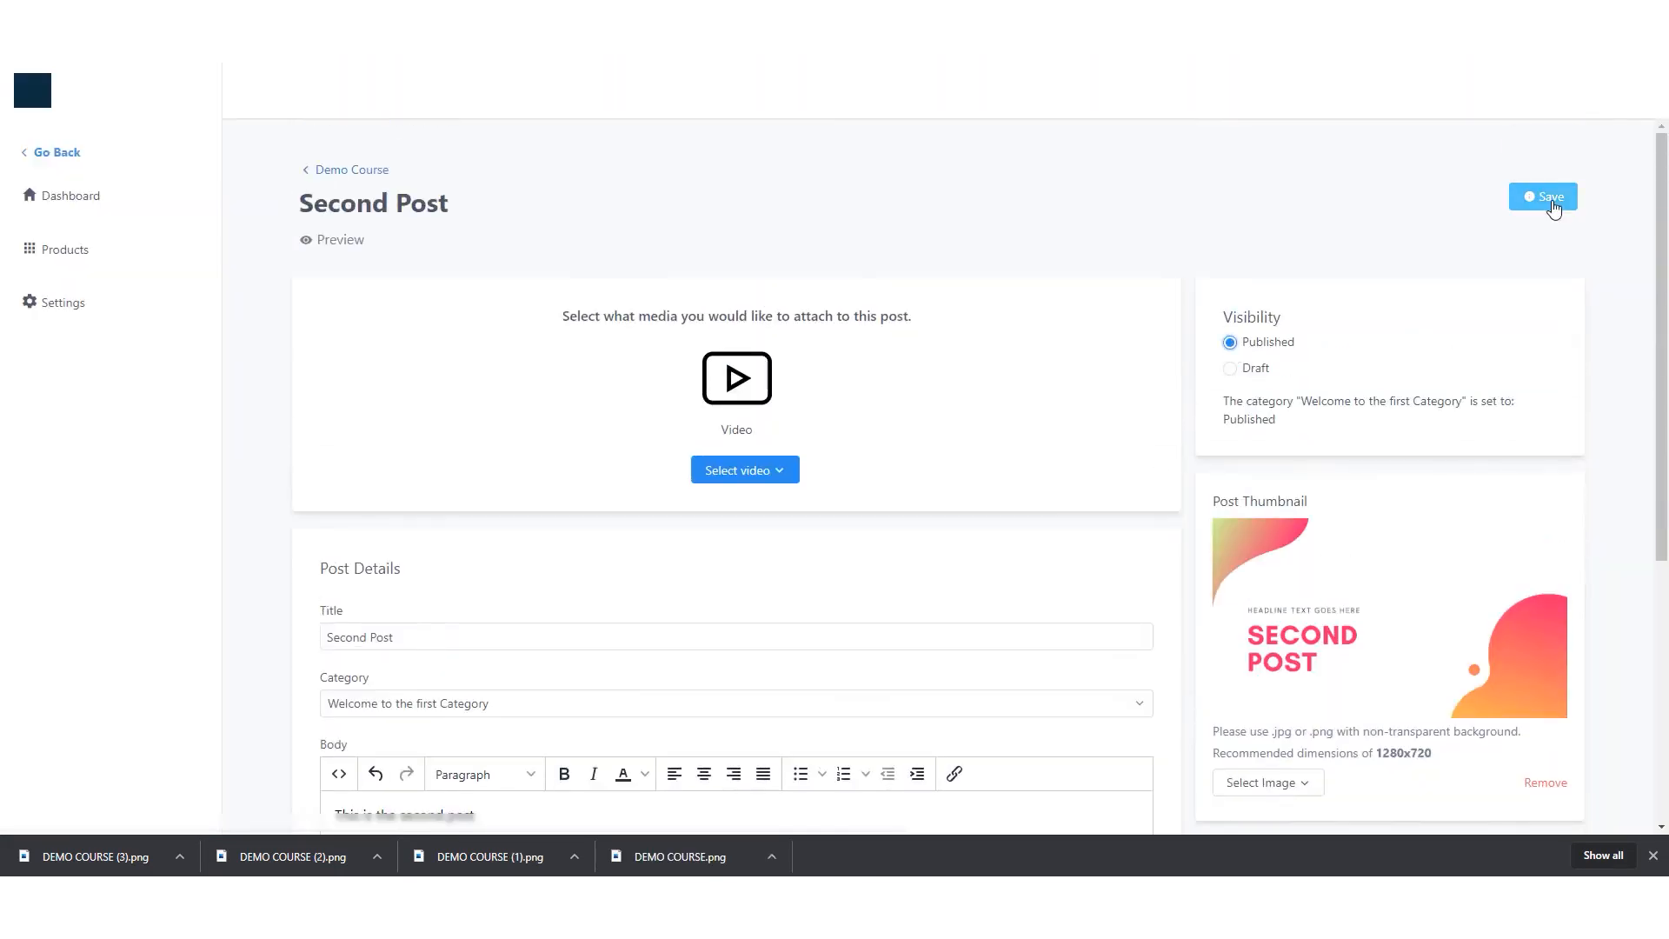
left_click(348, 170)
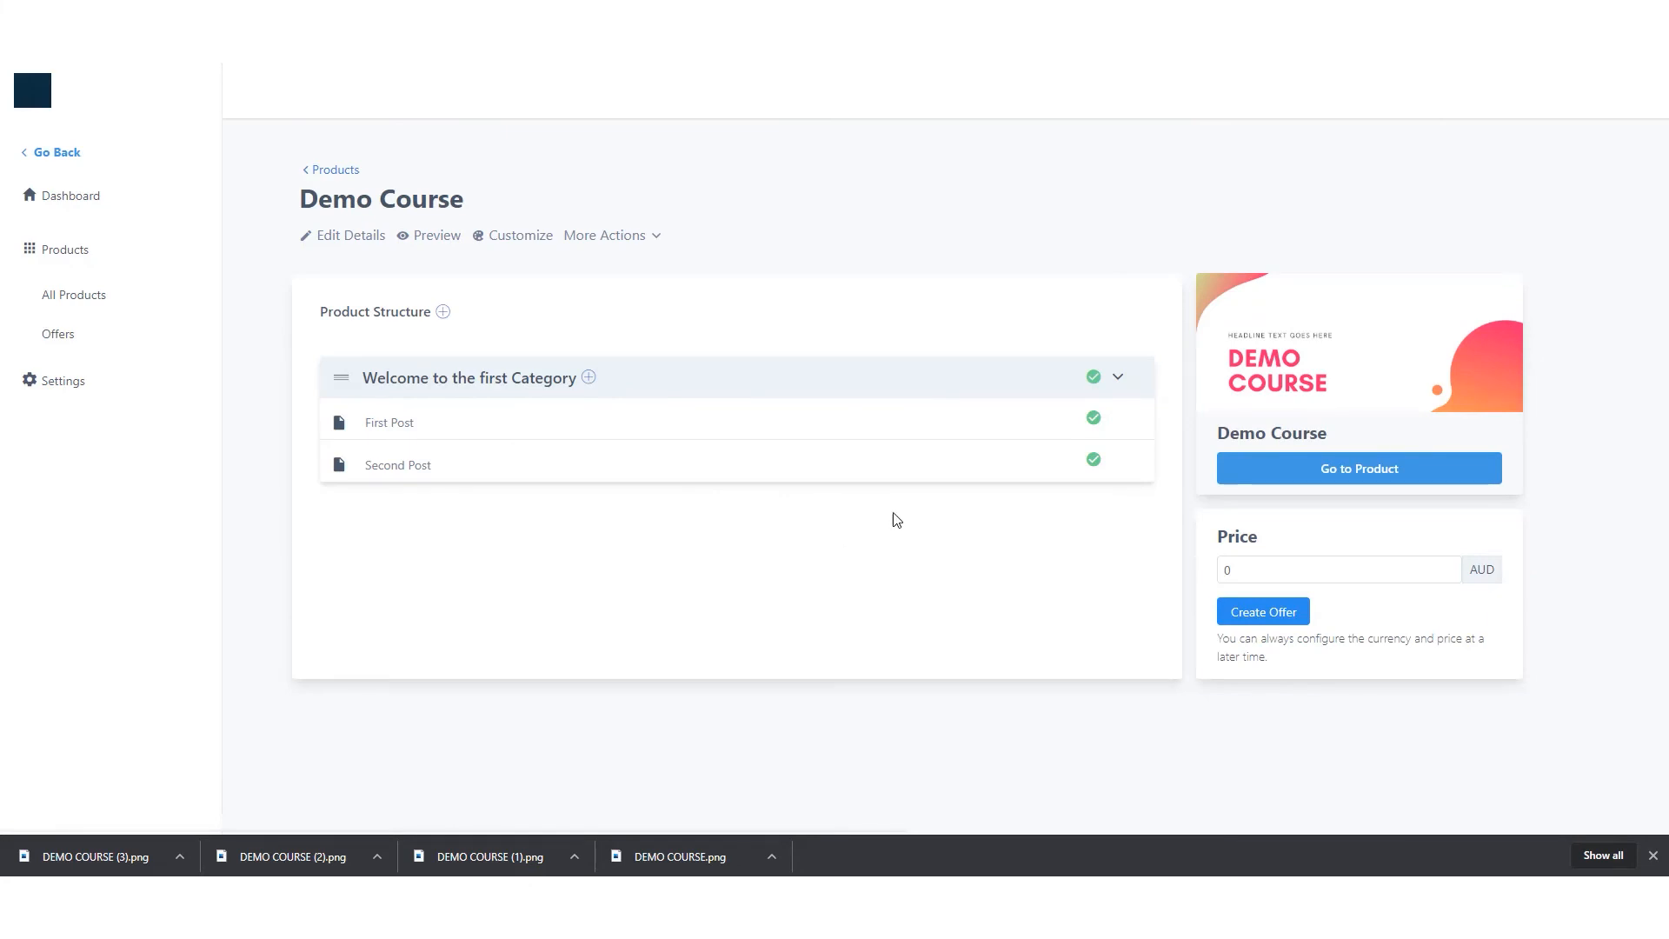
- Set Second Post's visibility to Draft and preview the Demo Course page
left_click(1094, 460)
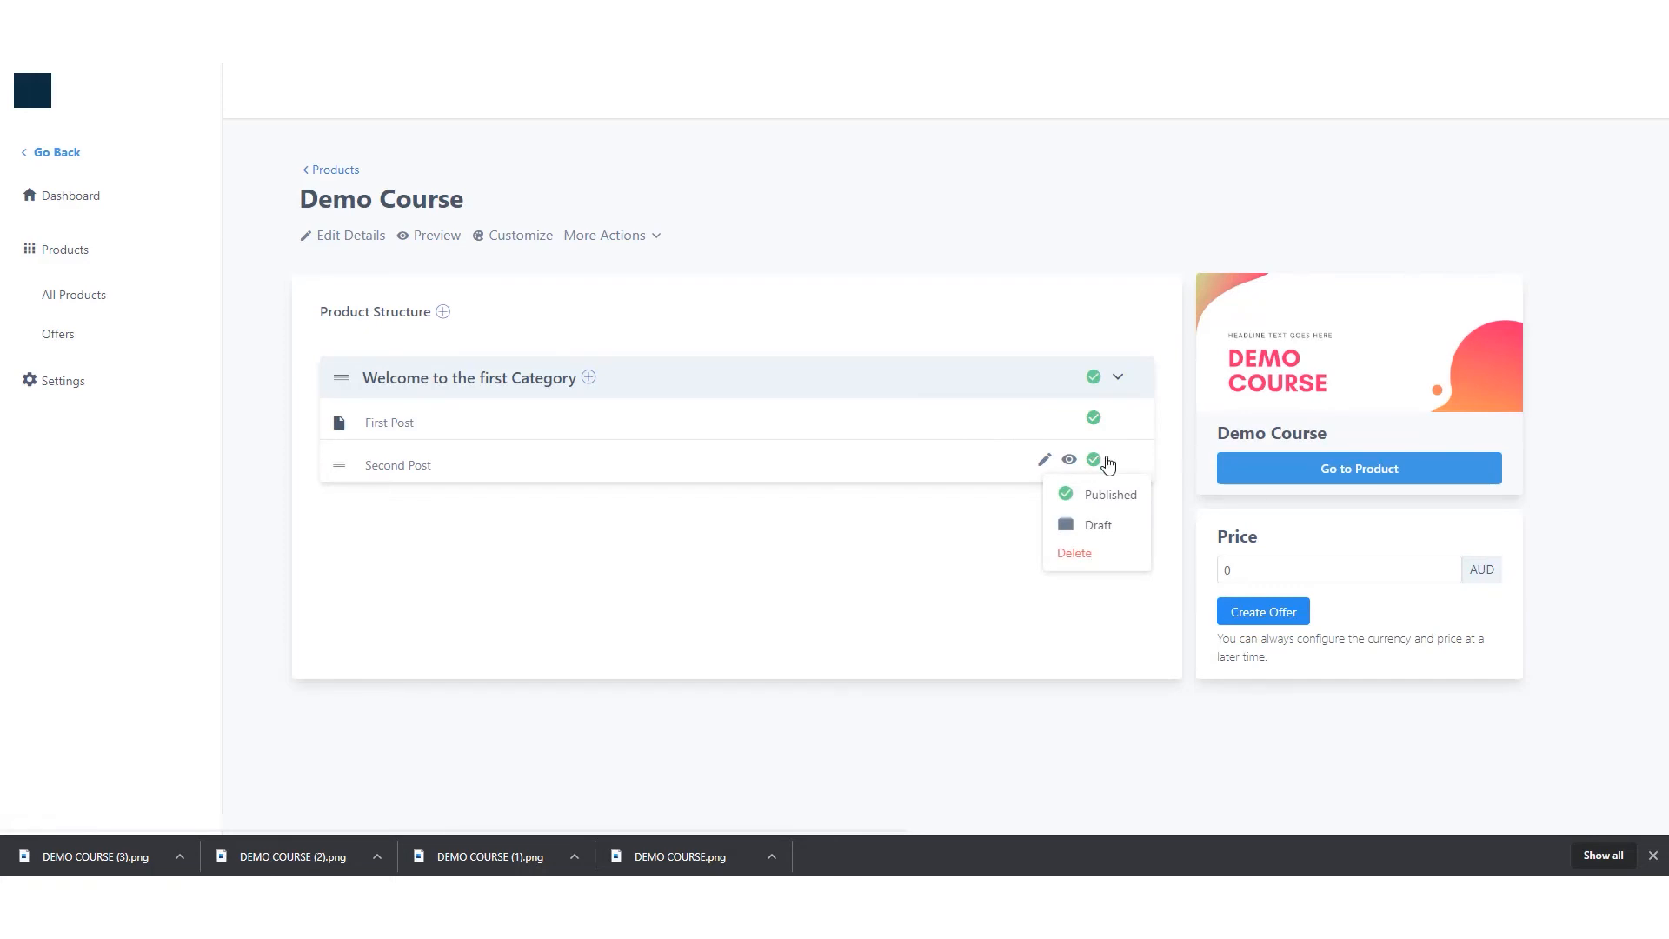
left_click(1099, 527)
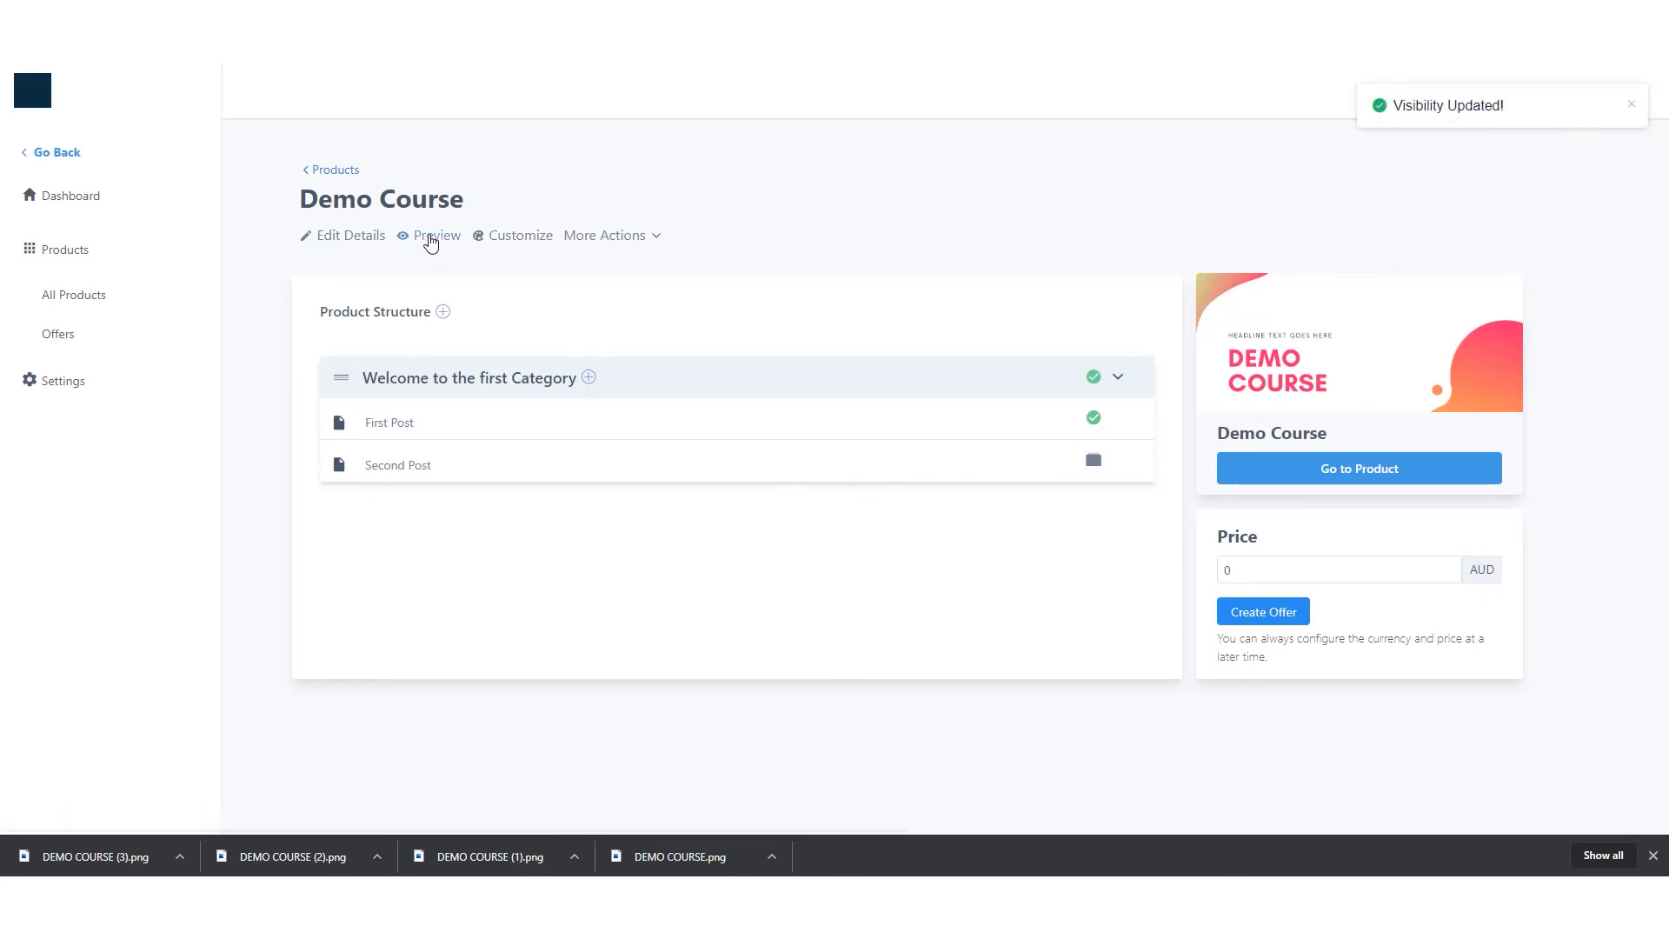
left_click(427, 237)
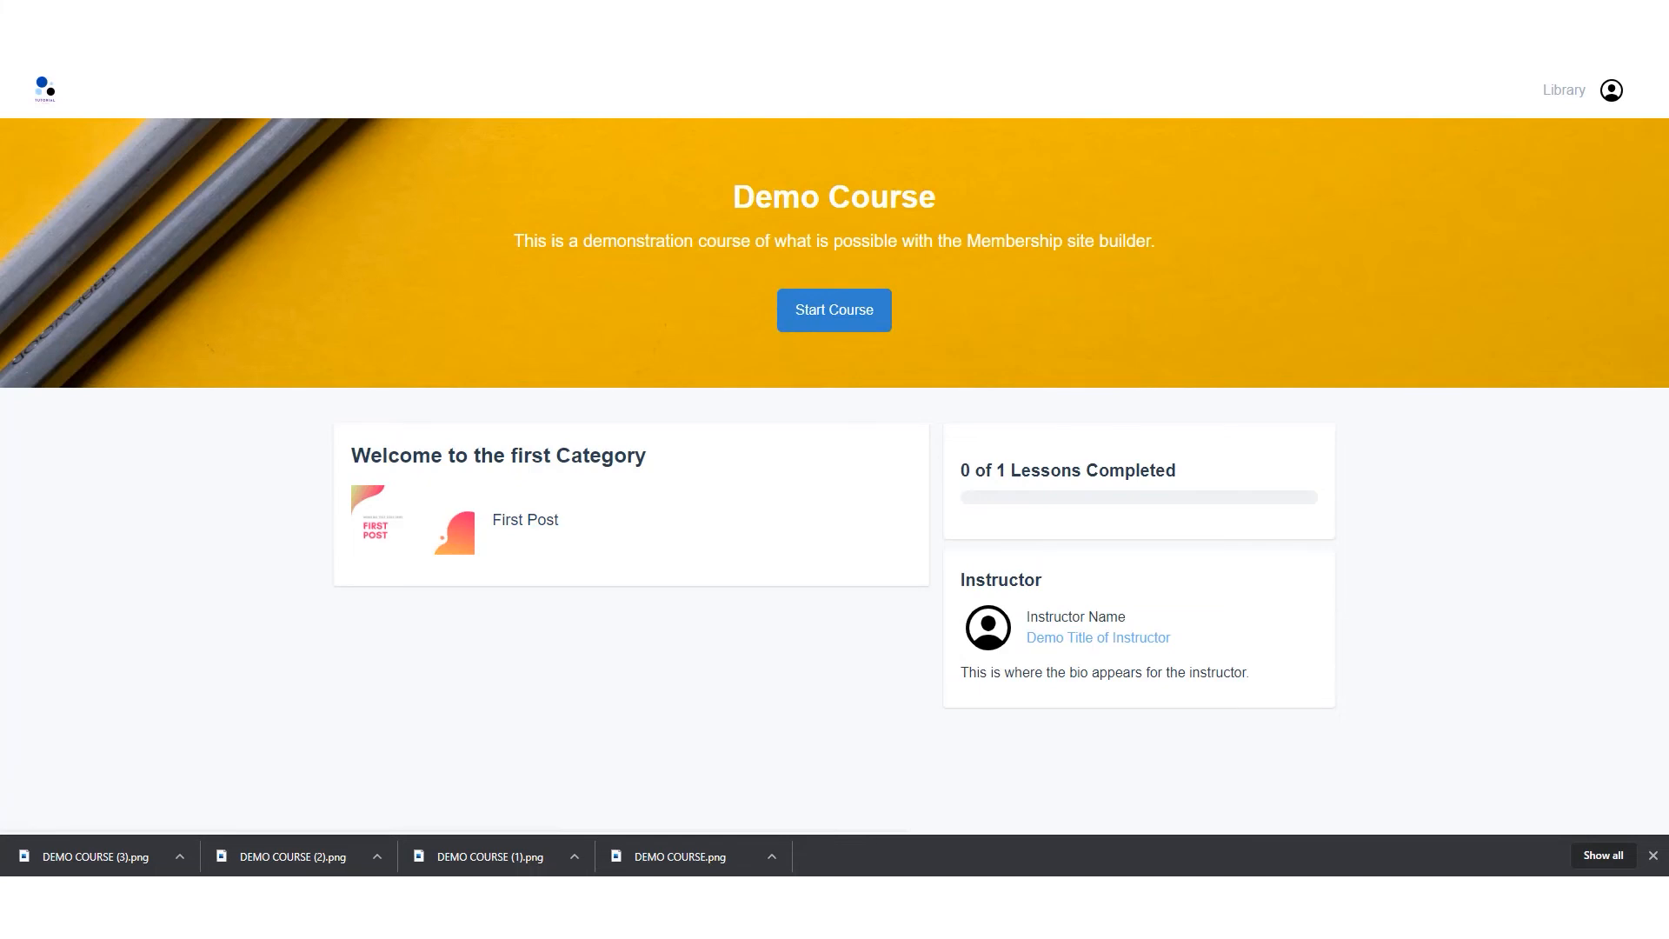
key("ctrl+shift+Tab")
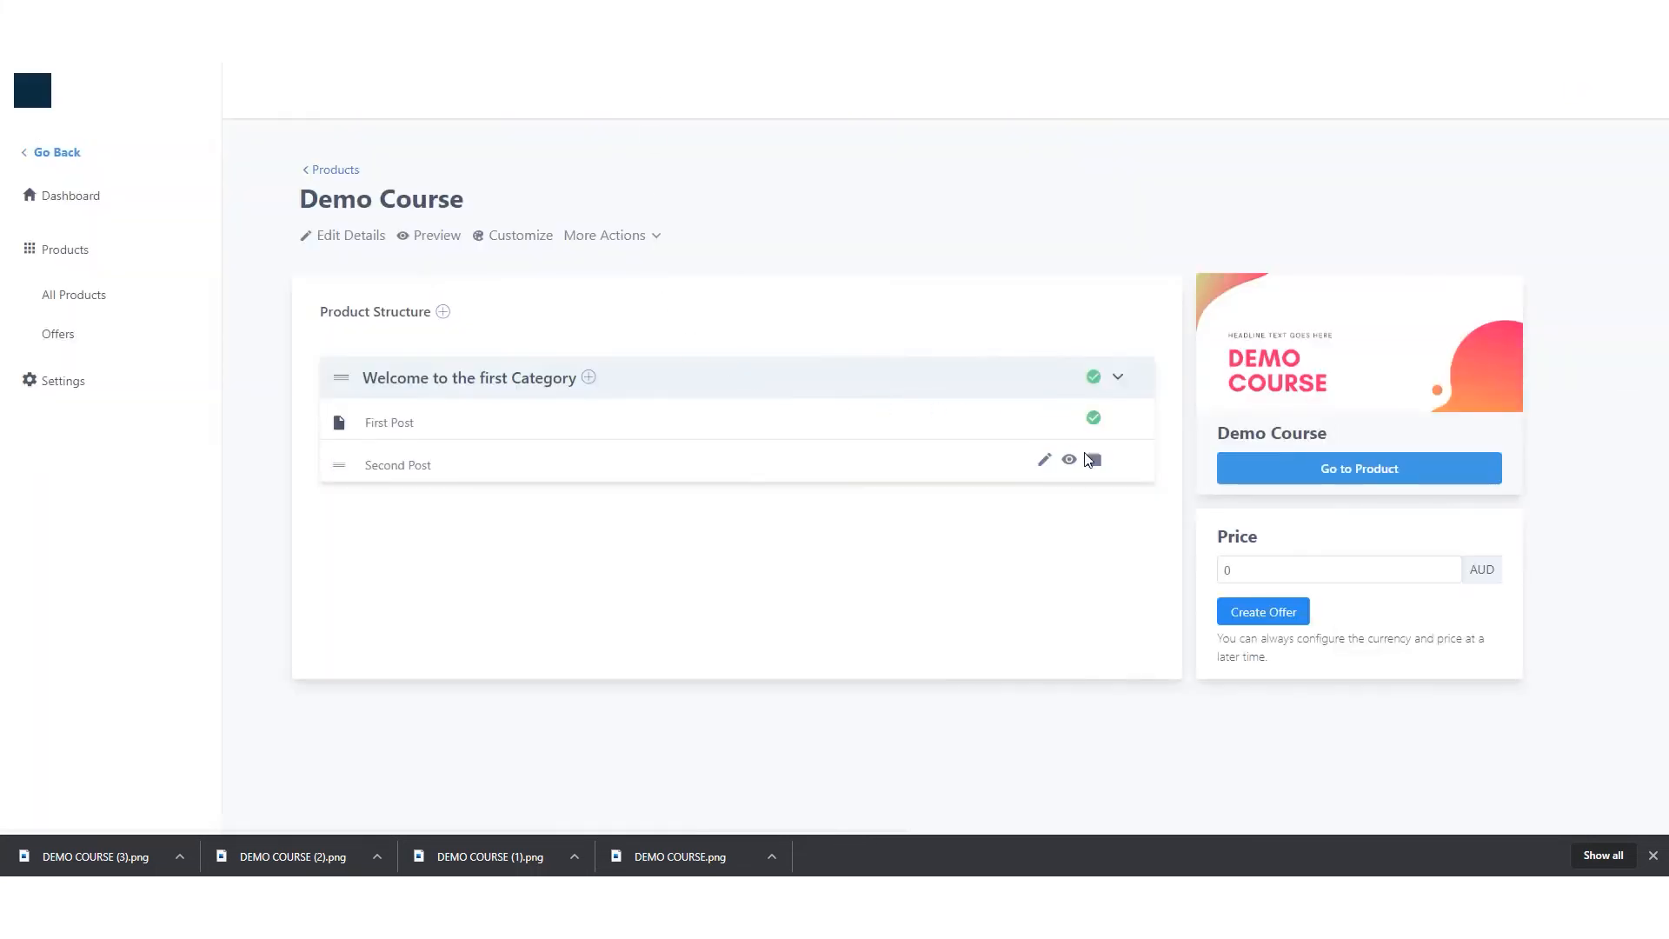
- Set Second Post's visibility to Published and check the course page preview
left_click(1094, 461)
left_click(1093, 494)
left_click(437, 236)
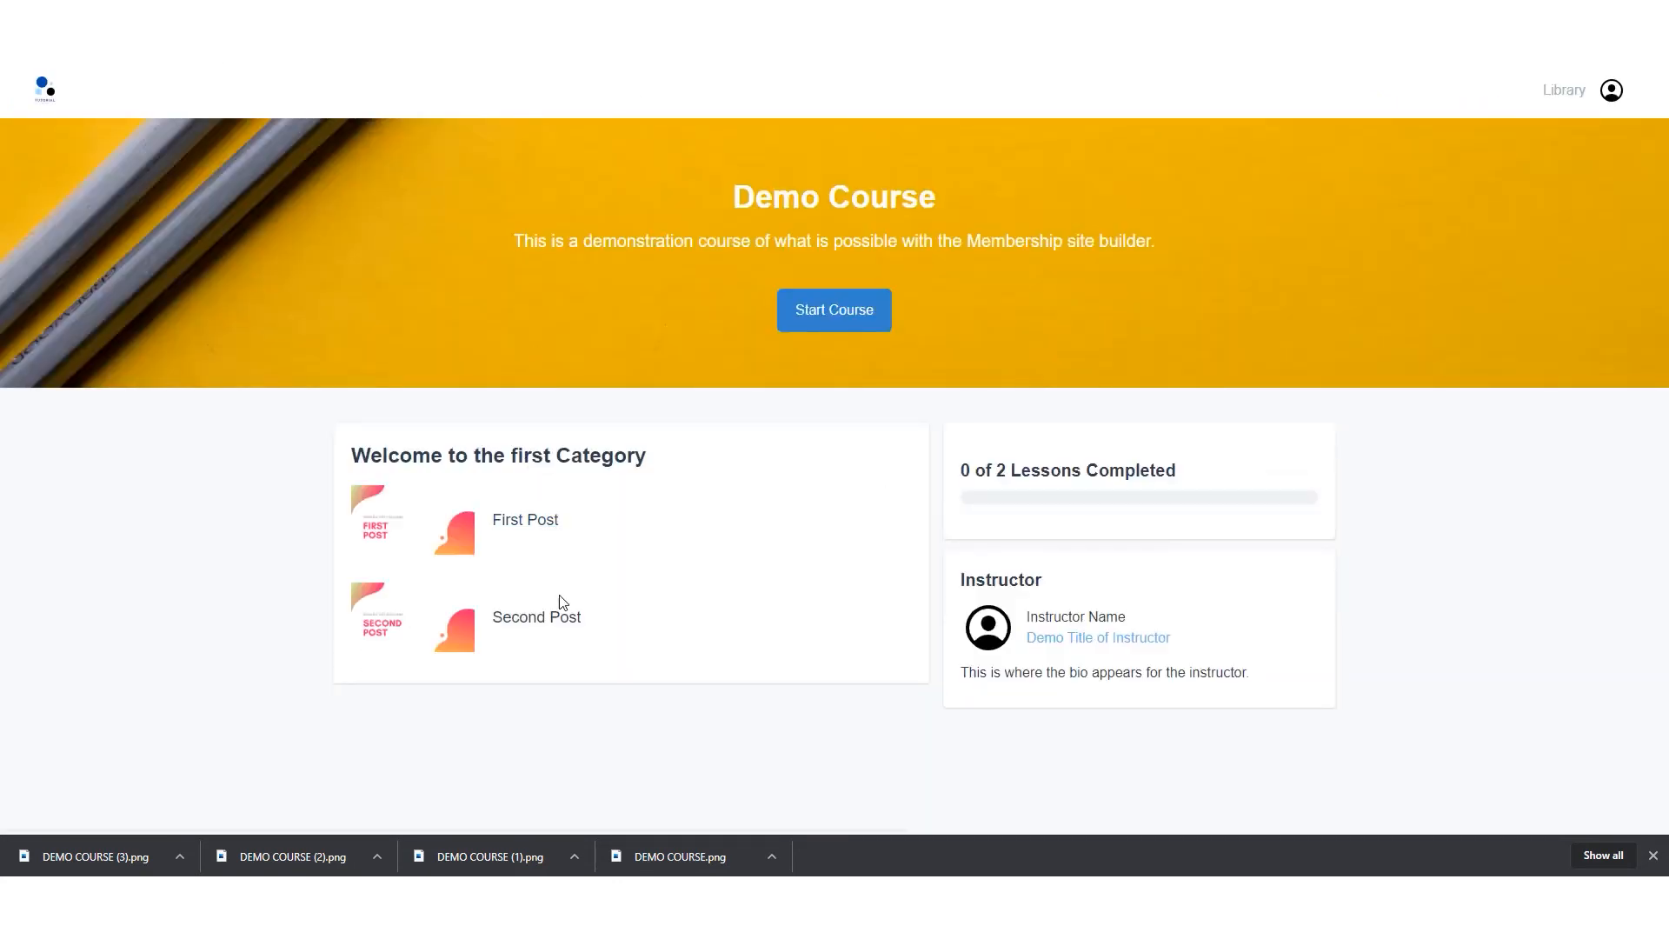
- Return to the Demo Course product and switch the category "Welcome to the first Category" to Draft and back to Published
left_click(660, 18)
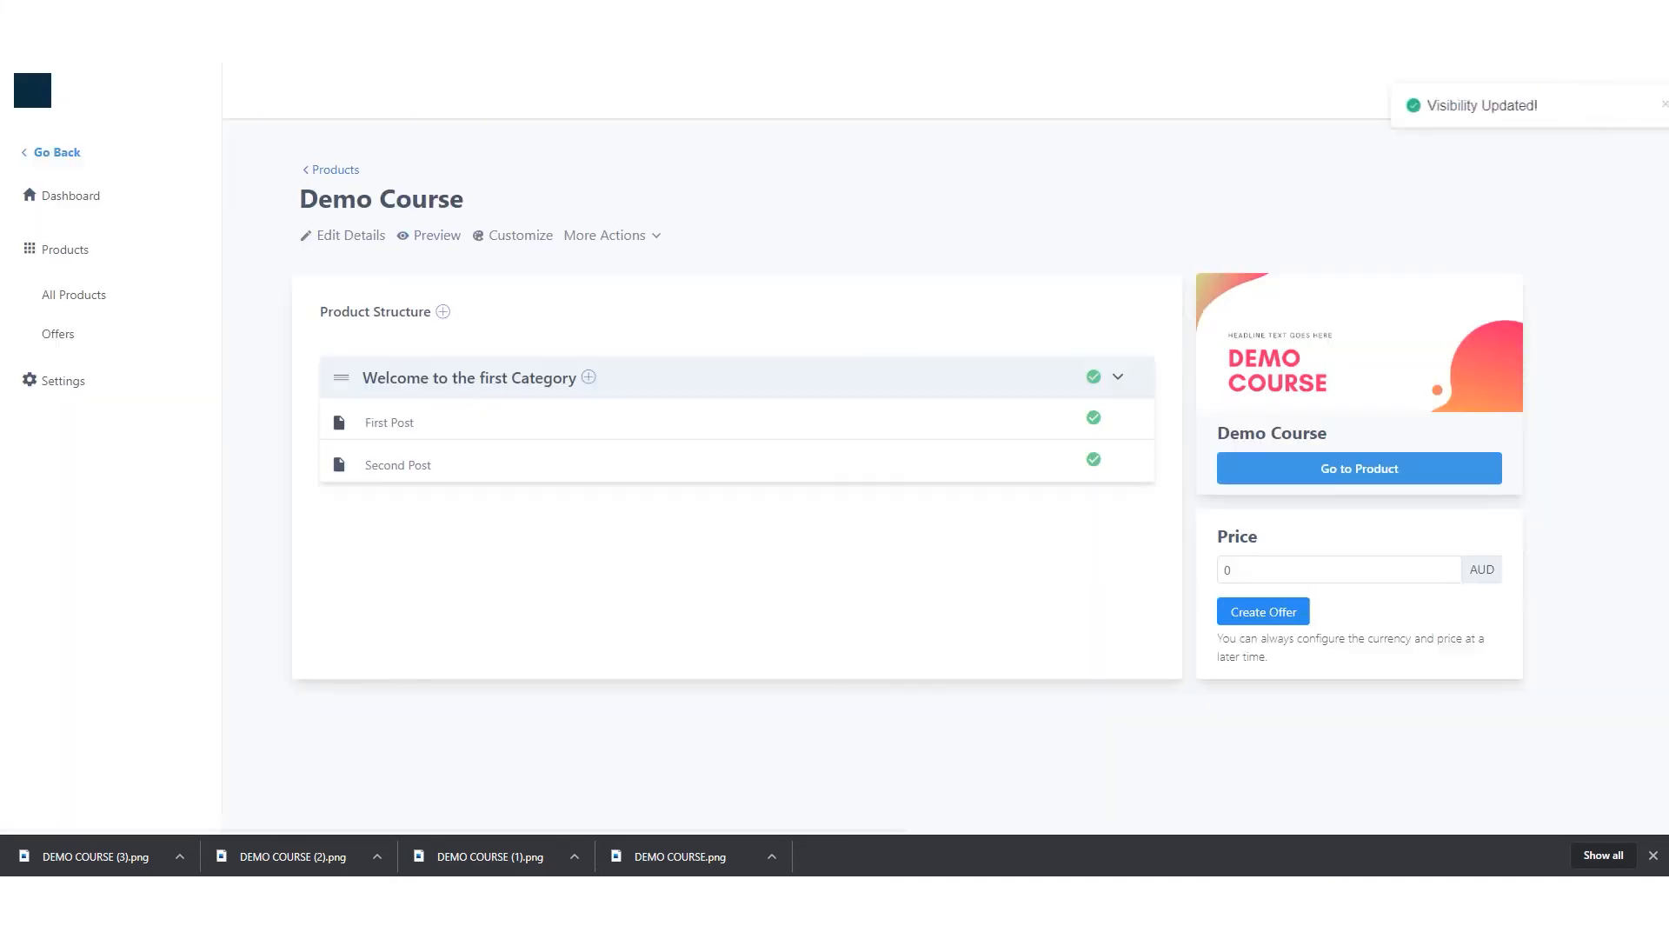
left_click(1093, 378)
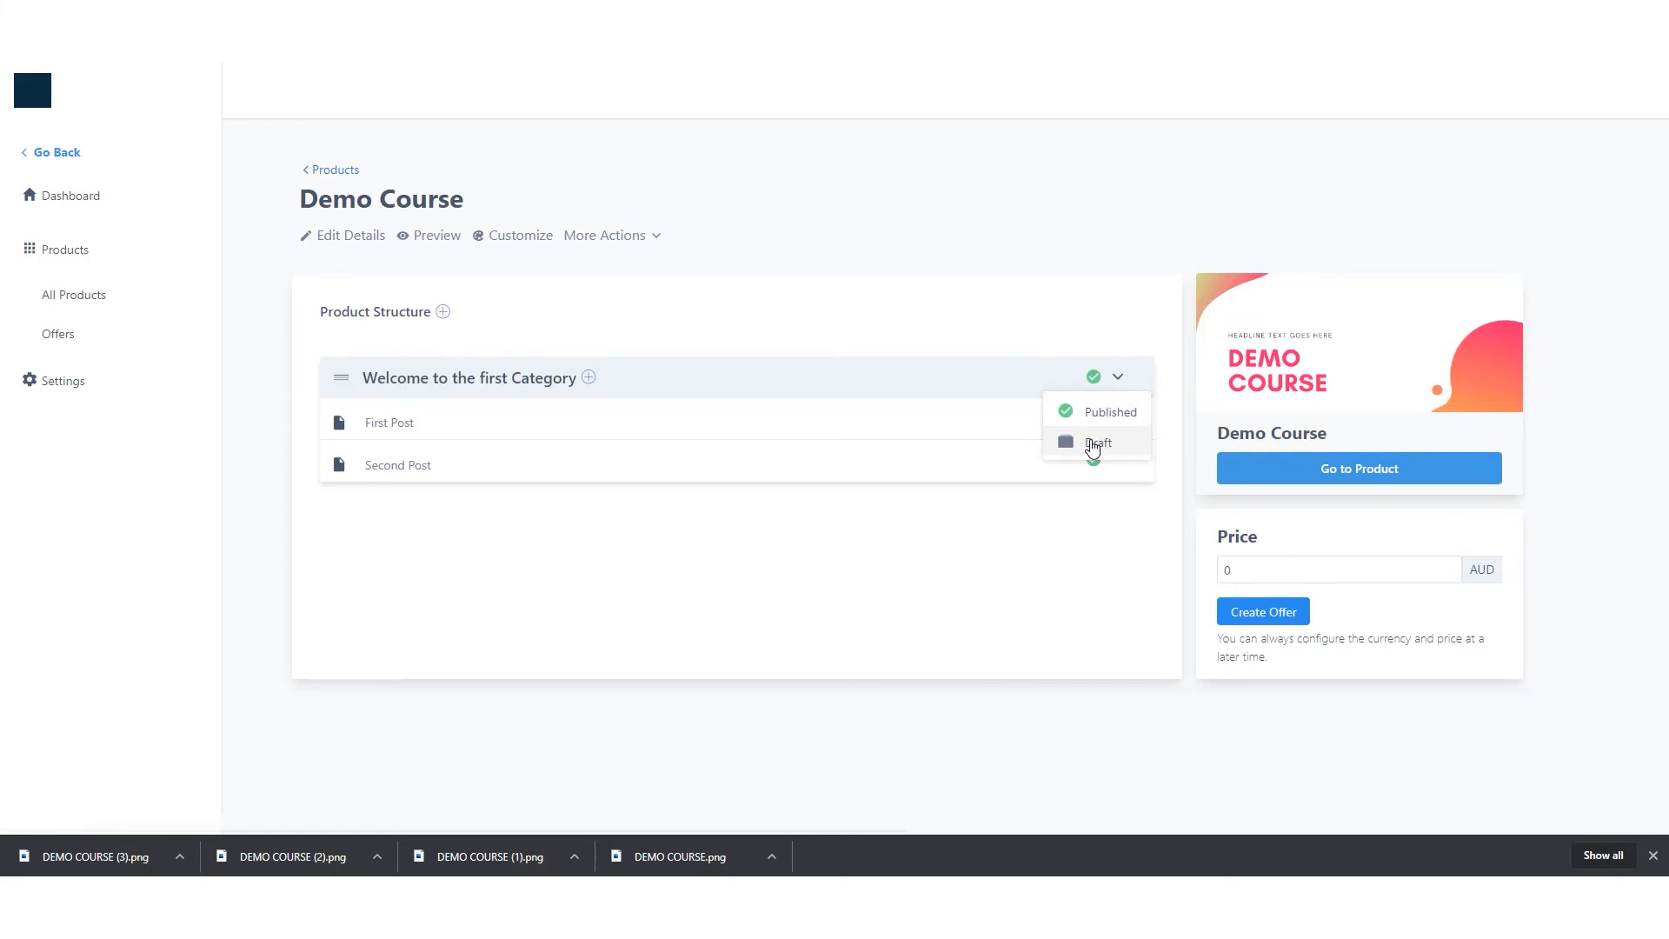
left_click(1092, 444)
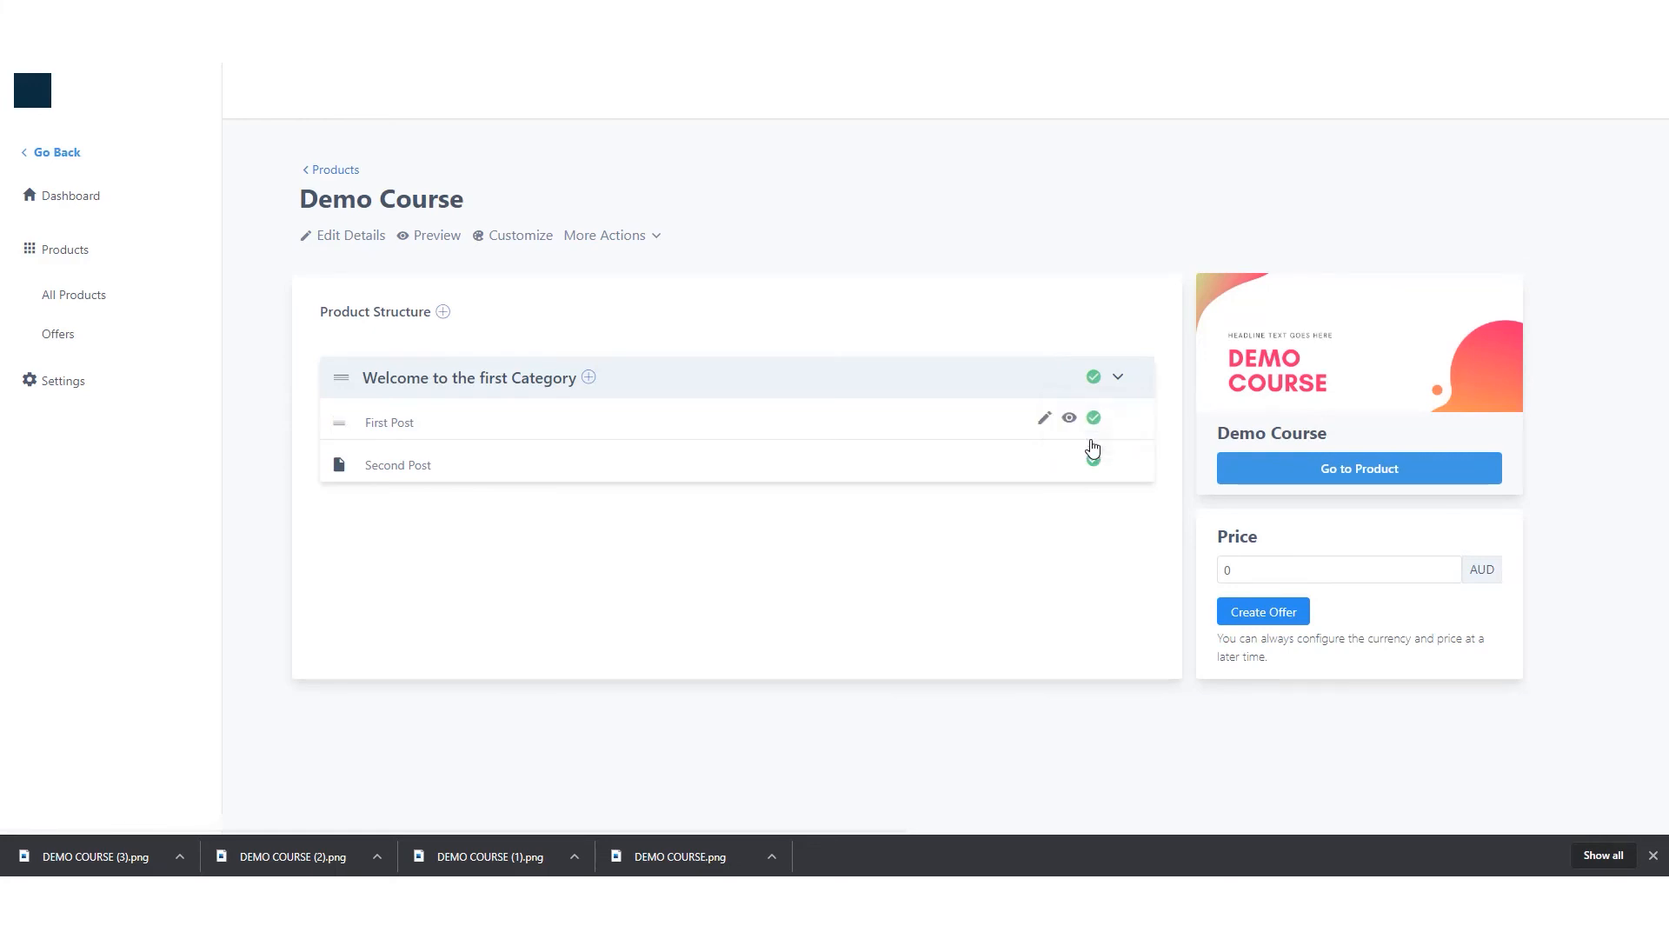
left_click(1095, 380)
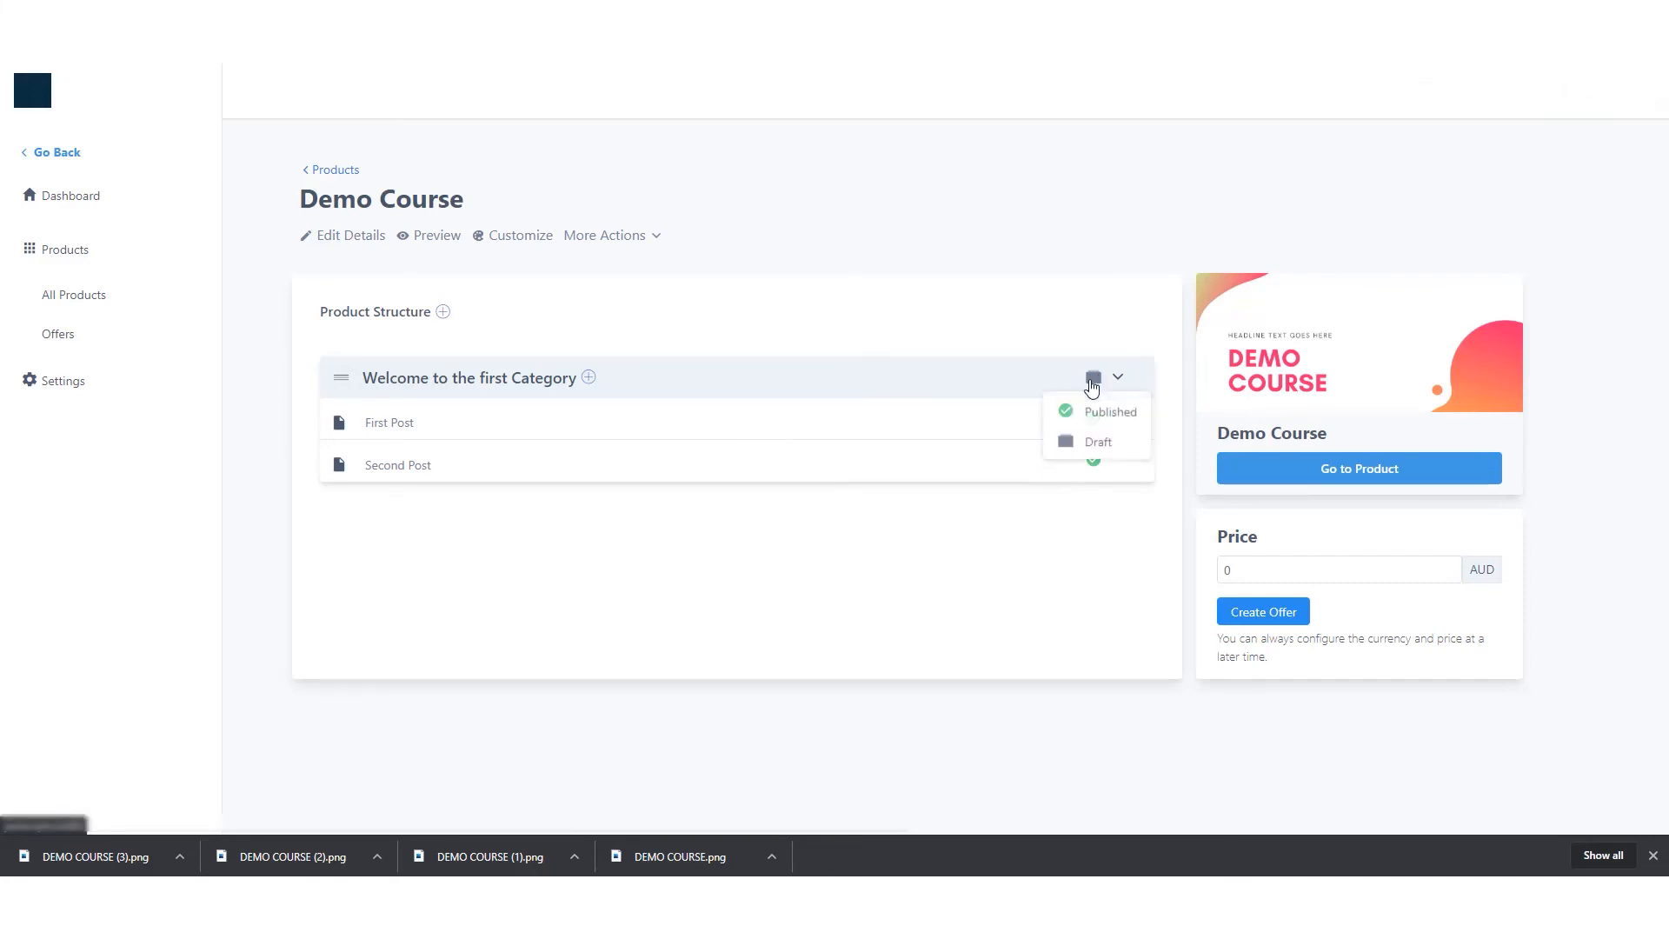
left_click(1071, 412)
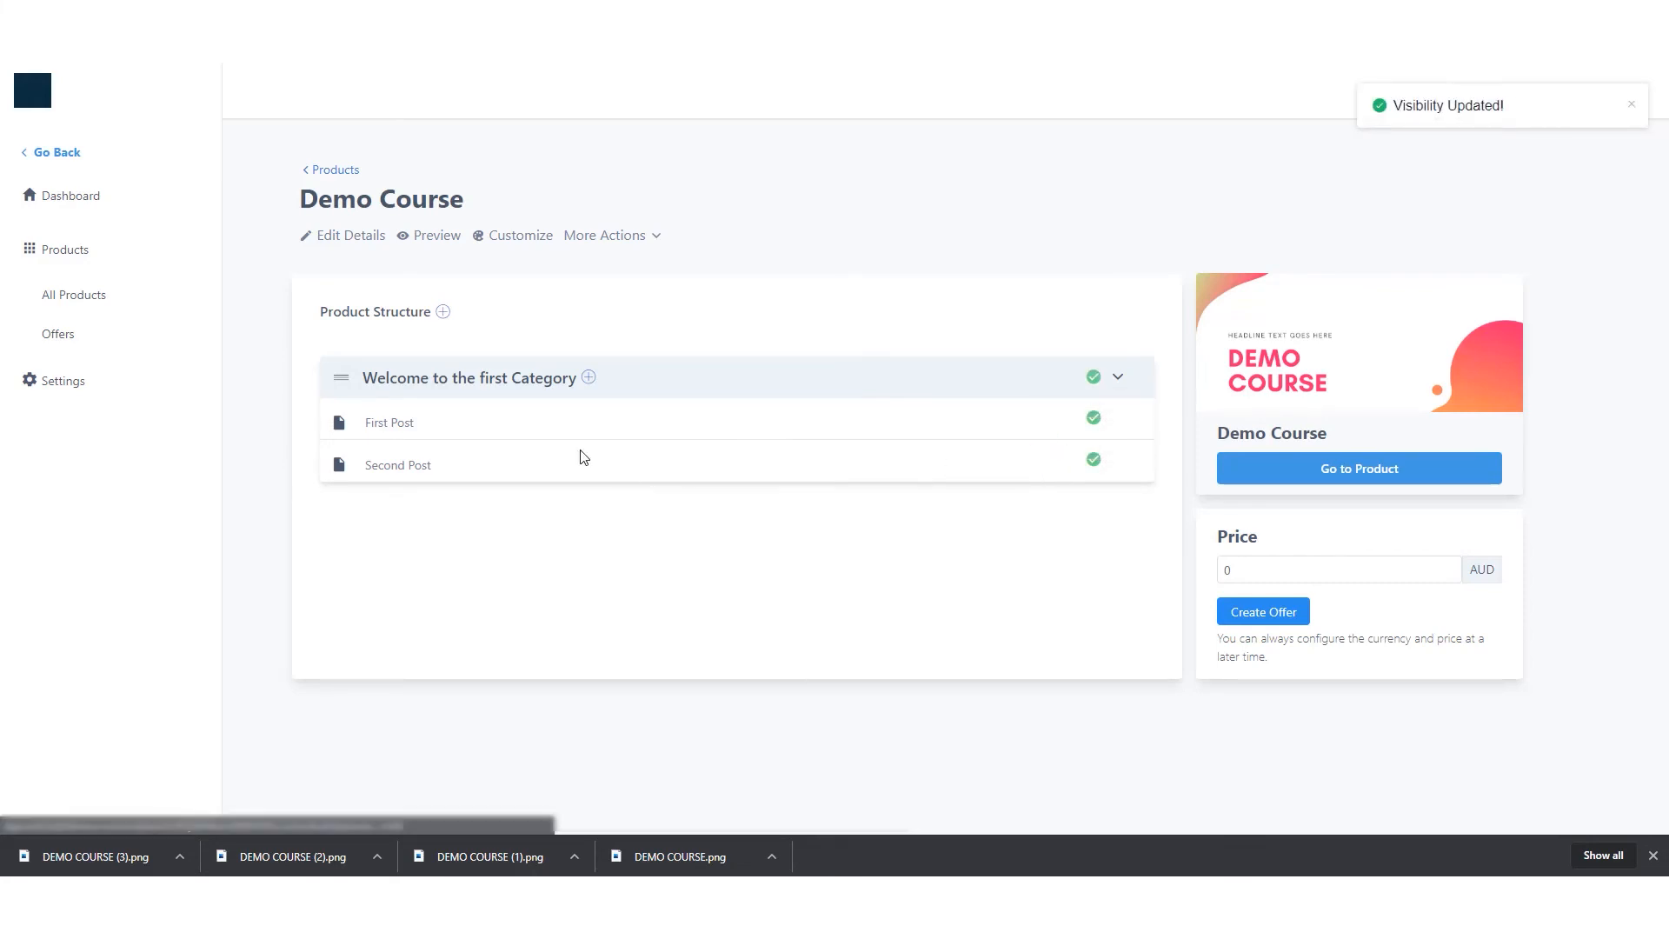
- Add a subcategory titled "First Subcategory" to the category "Welcome to the first Category"
left_click(589, 380)
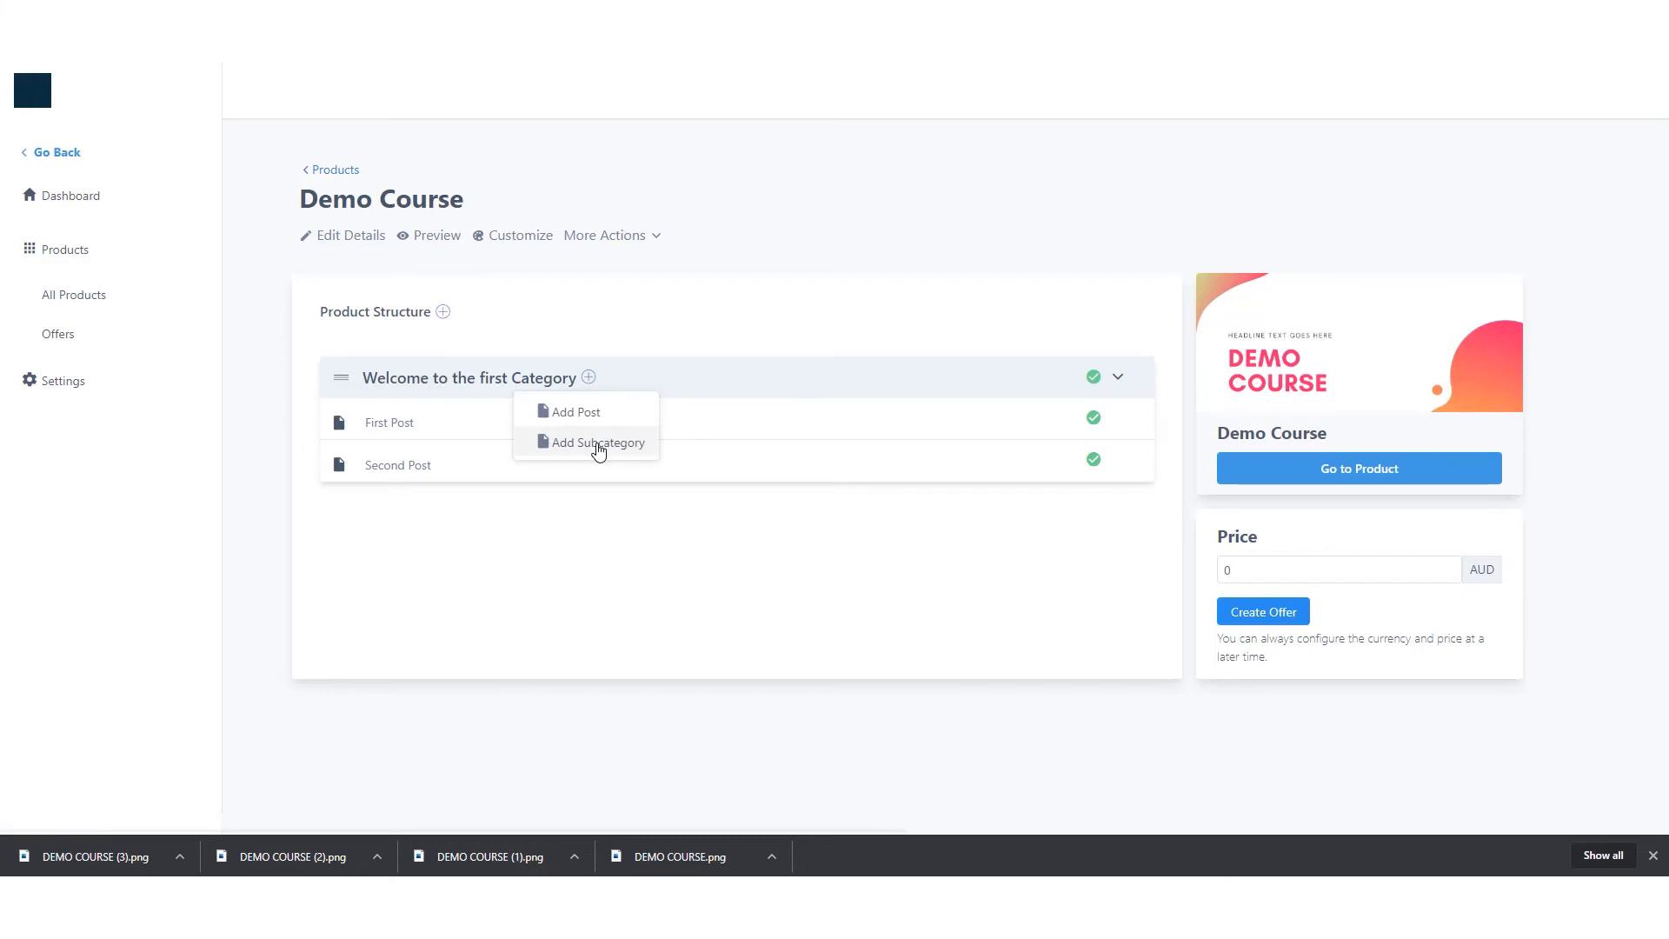
left_click(598, 446)
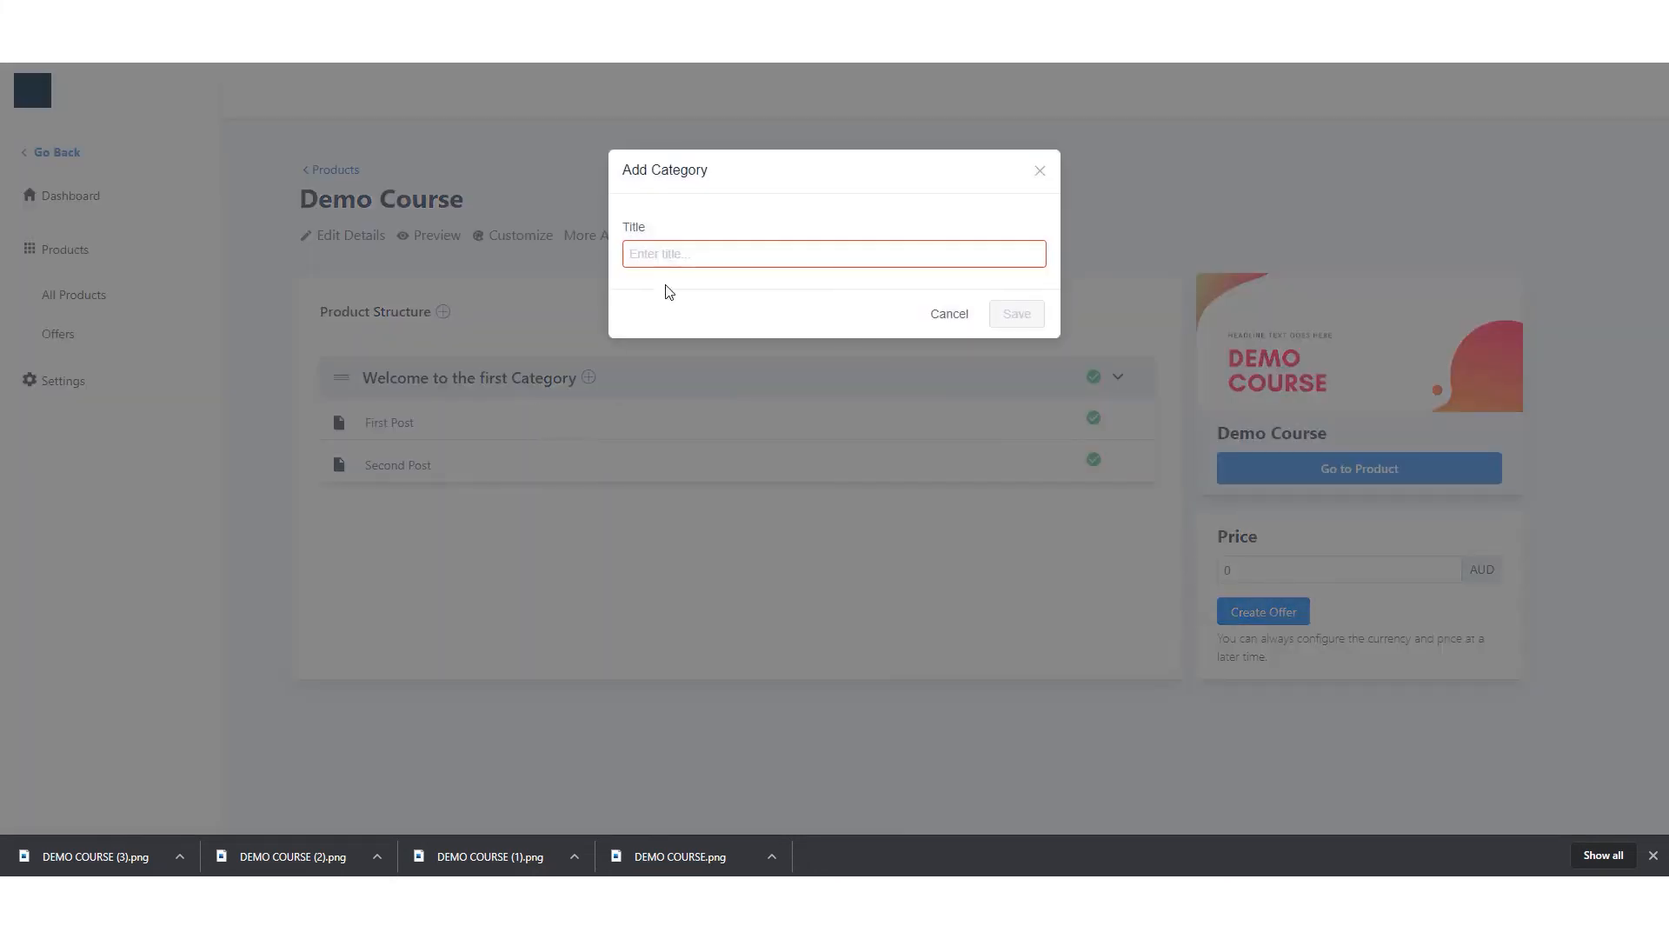
type("First Subcategory")
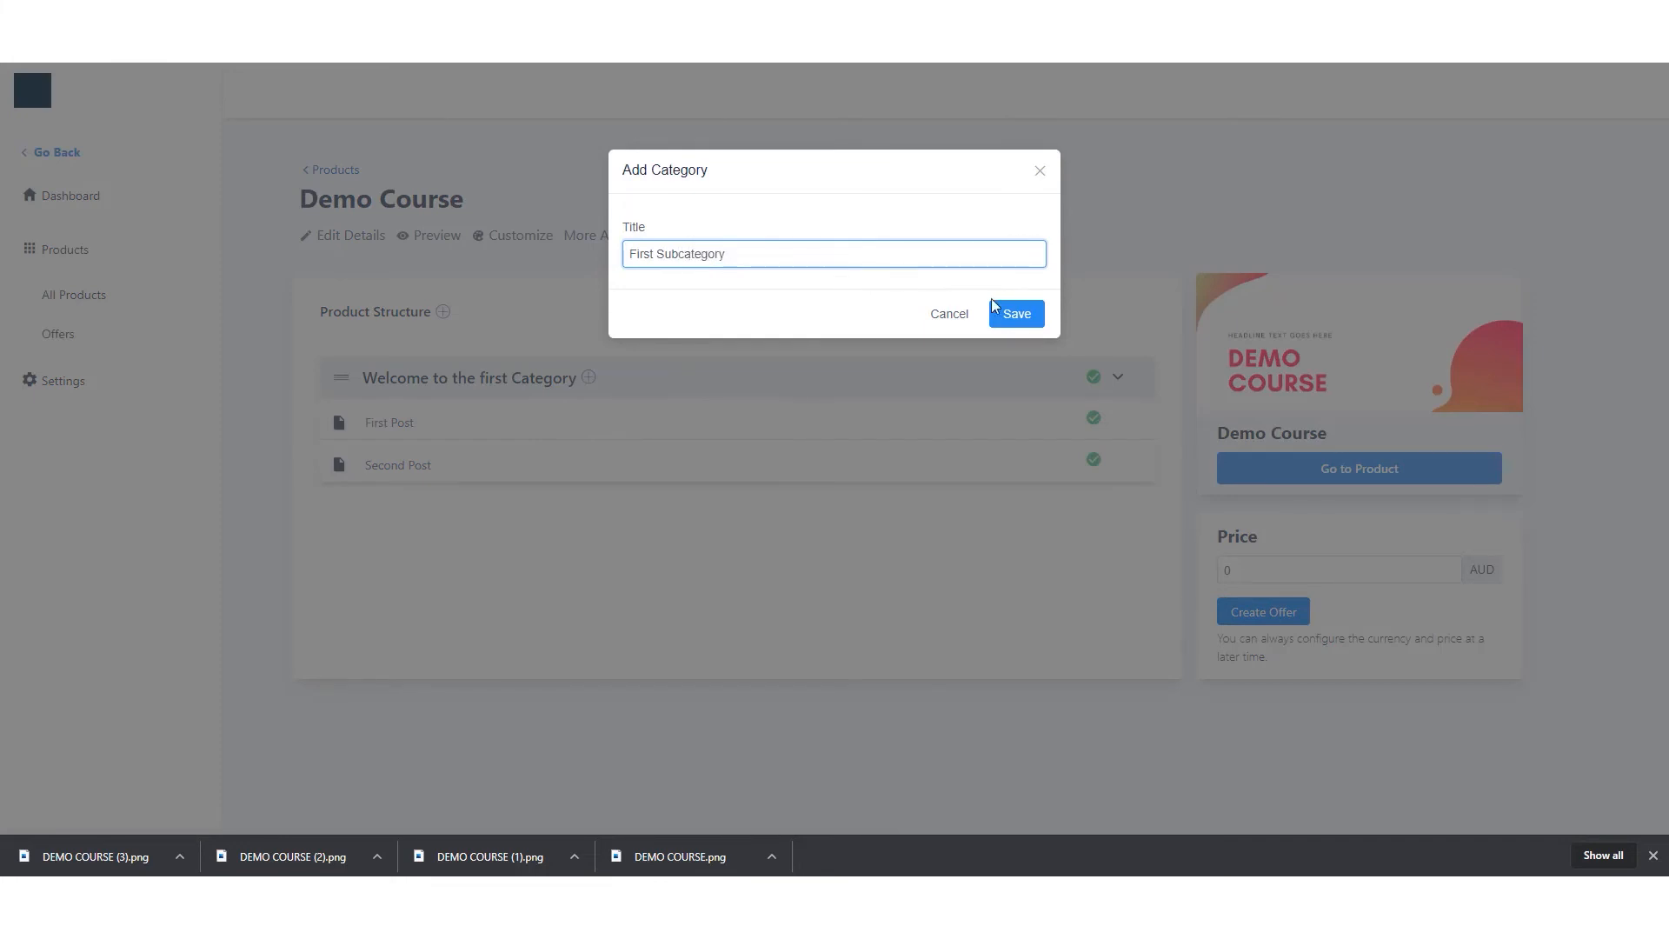
left_click(1010, 311)
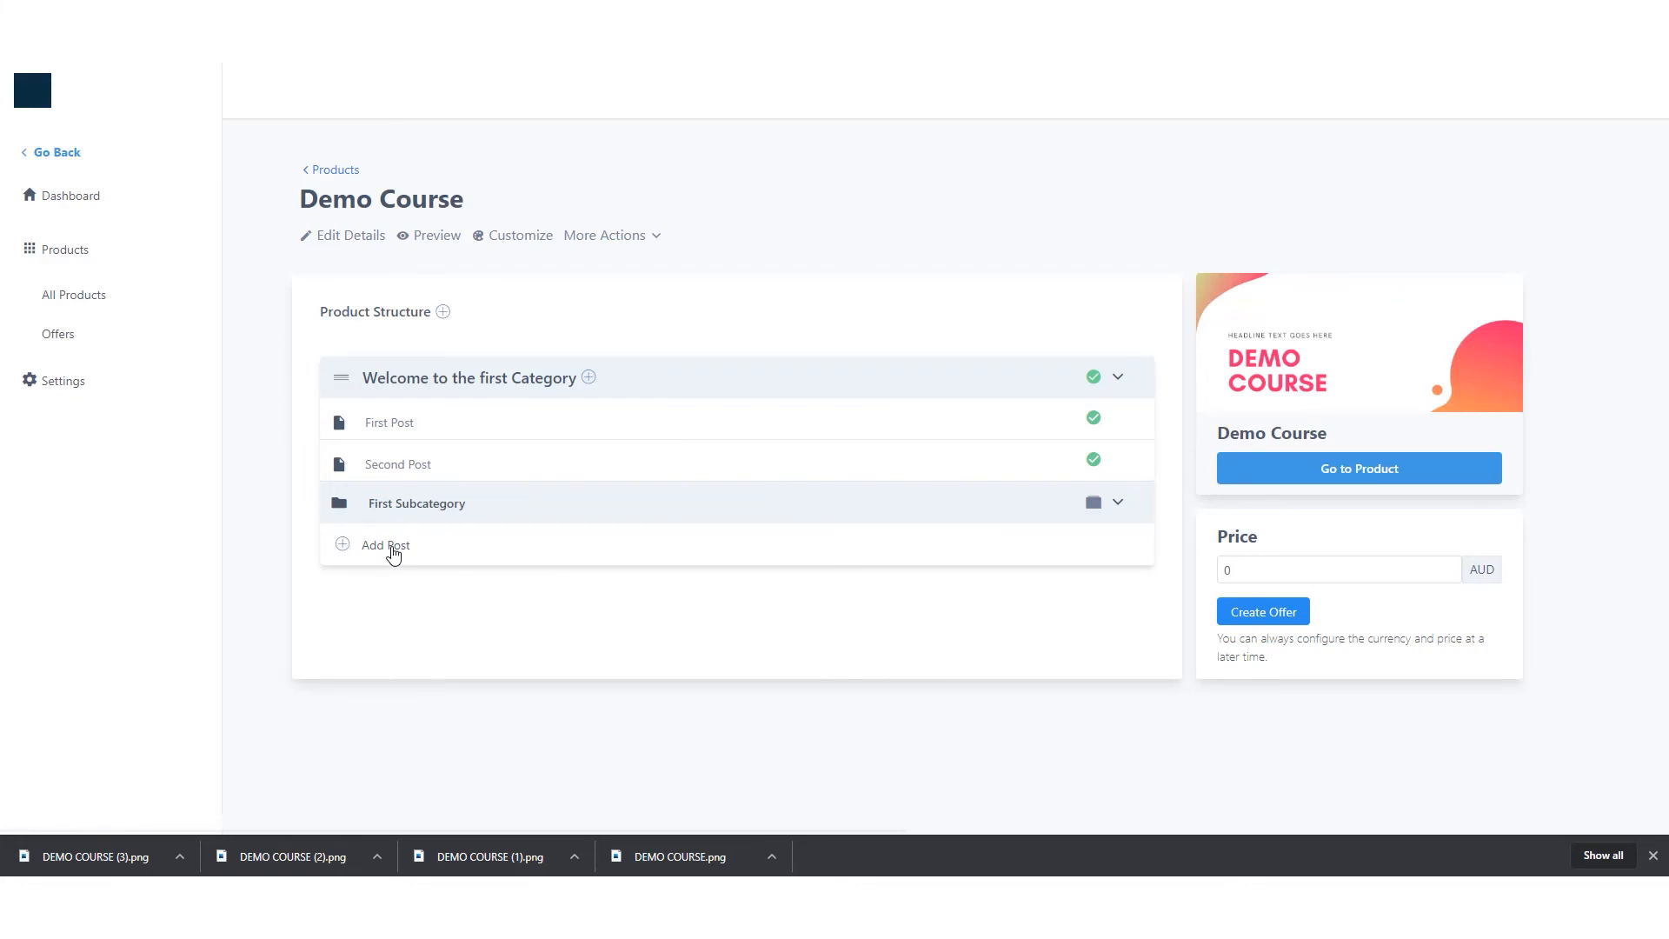
- Move Second Post into First Subcategory
left_click_drag(339, 470, 347, 525)
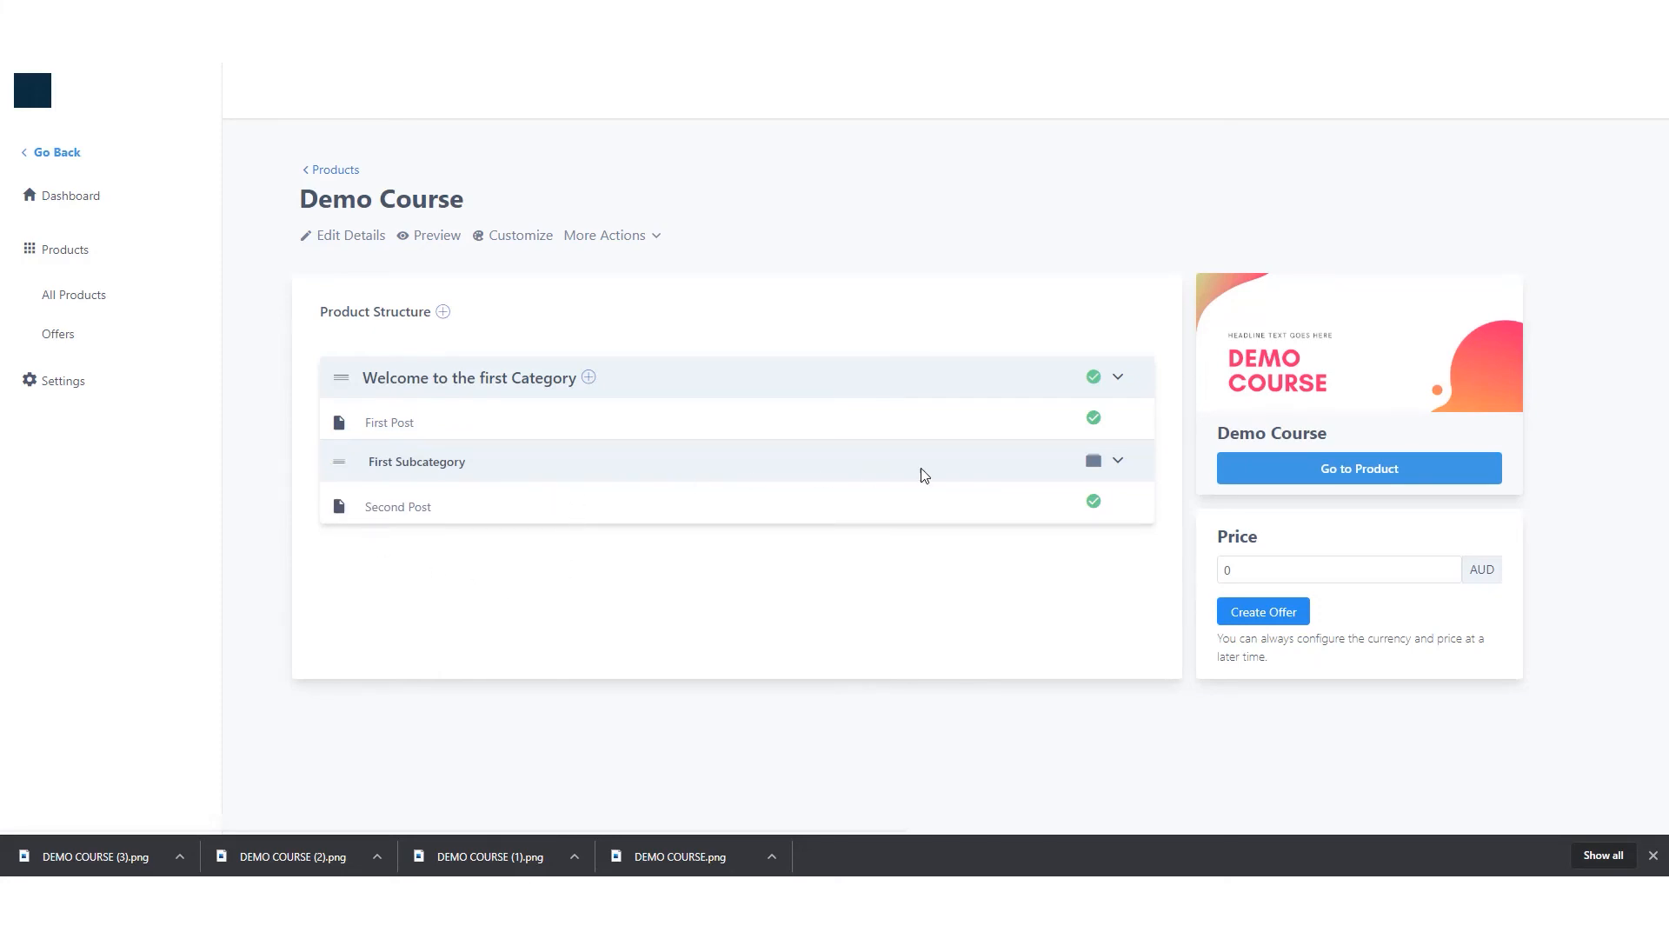
left_click(1116, 466)
left_click(1116, 465)
left_click(976, 555)
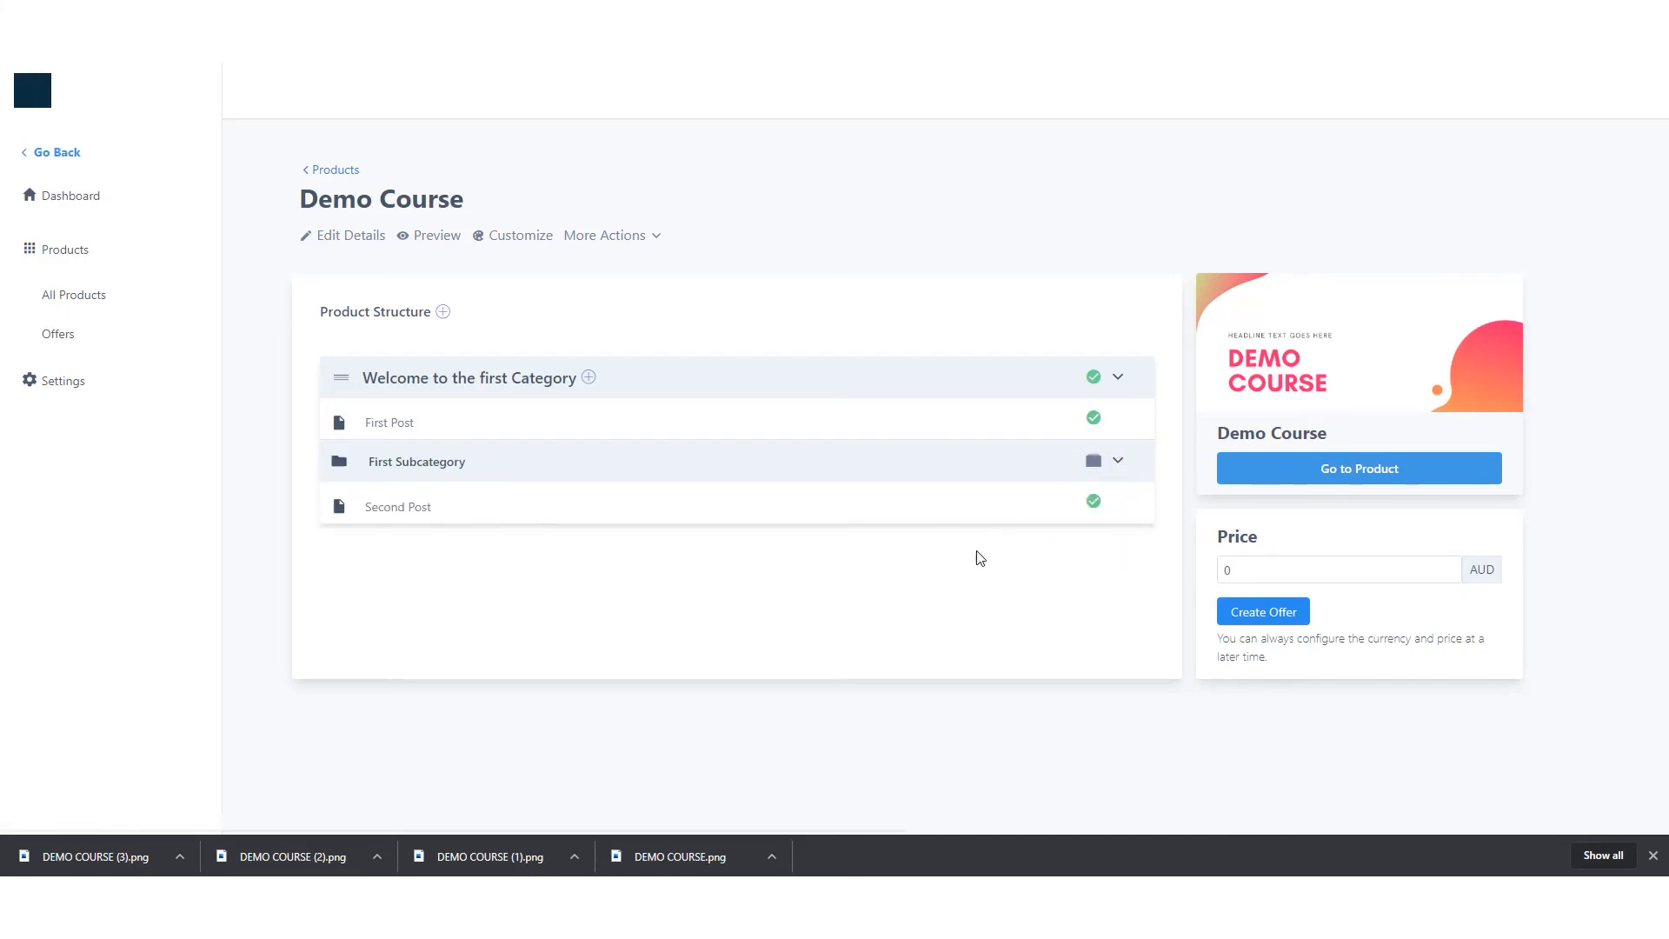
- Open First Subcategory's details and enter the description "This is a subcategory"
left_click(426, 463)
left_click(499, 348)
left_click(365, 417)
type("This is a subcategory")
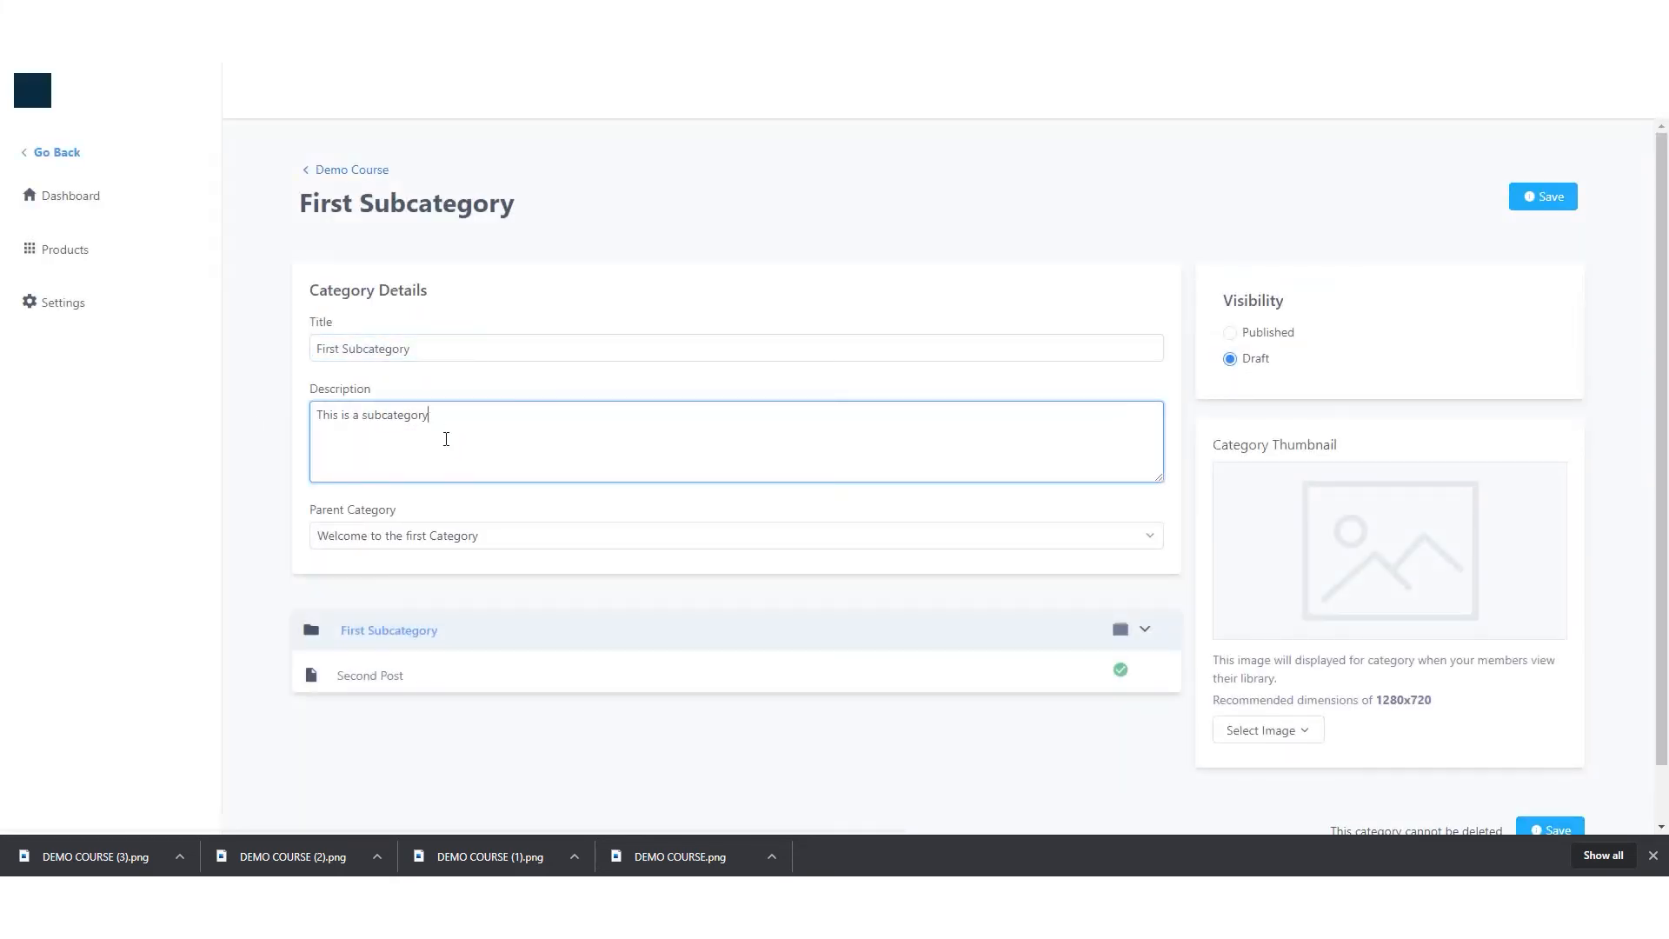
- Switch the parent category to root and back to "Welcome to the first Category", and set the visibility to Published
left_click(502, 545)
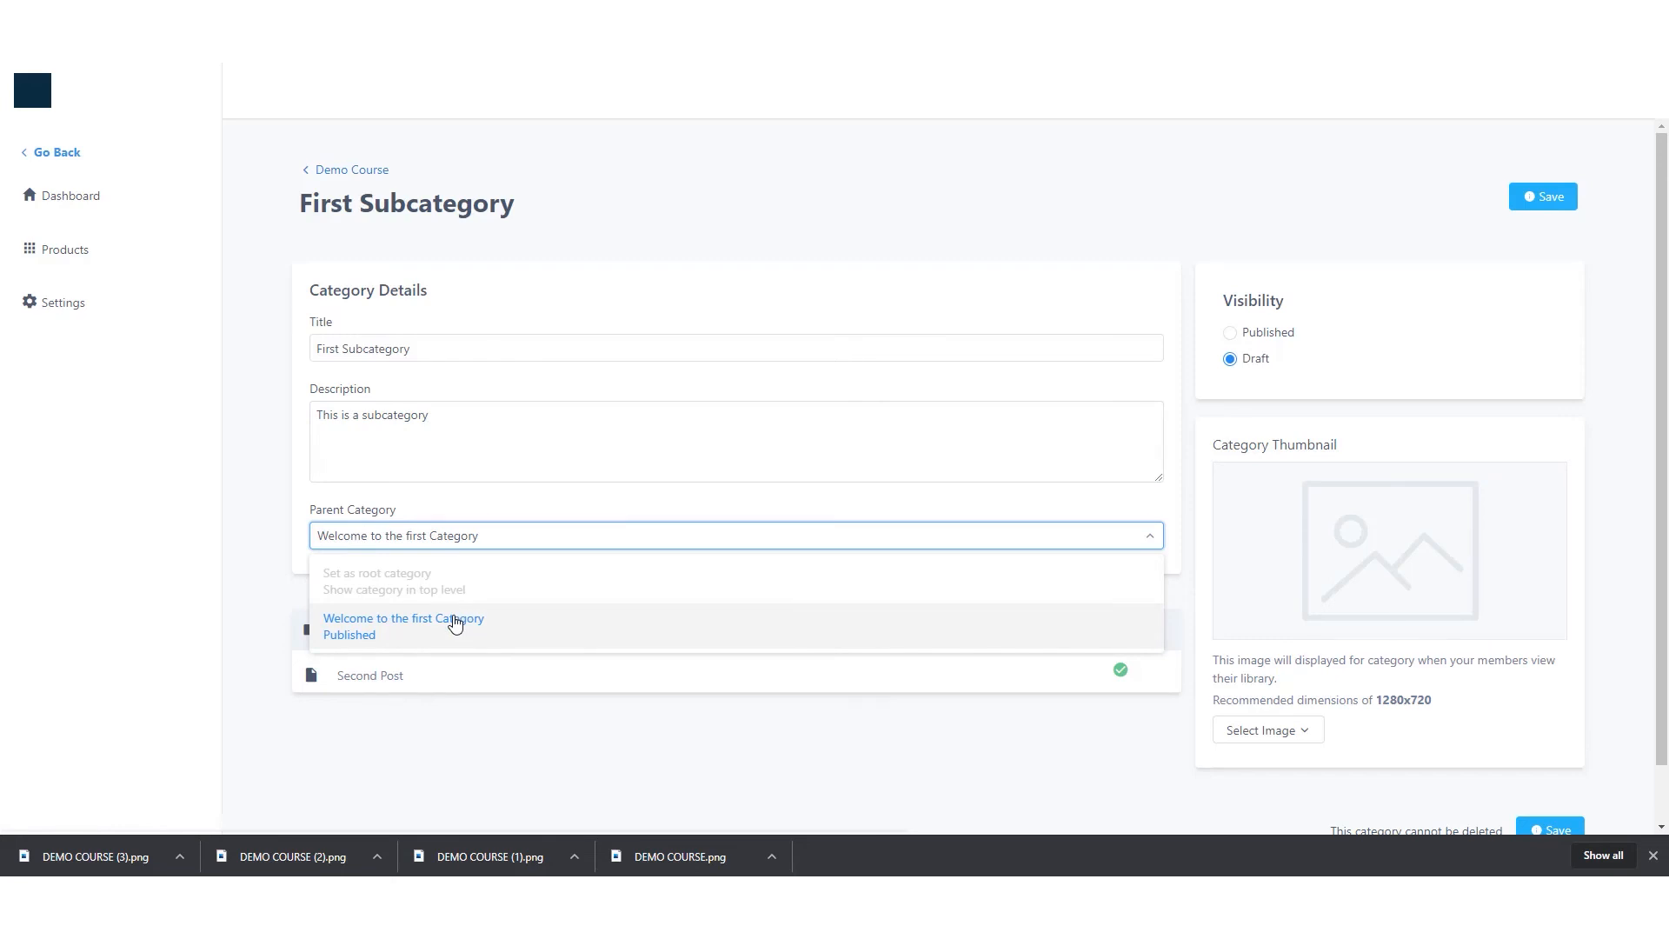
left_click(451, 582)
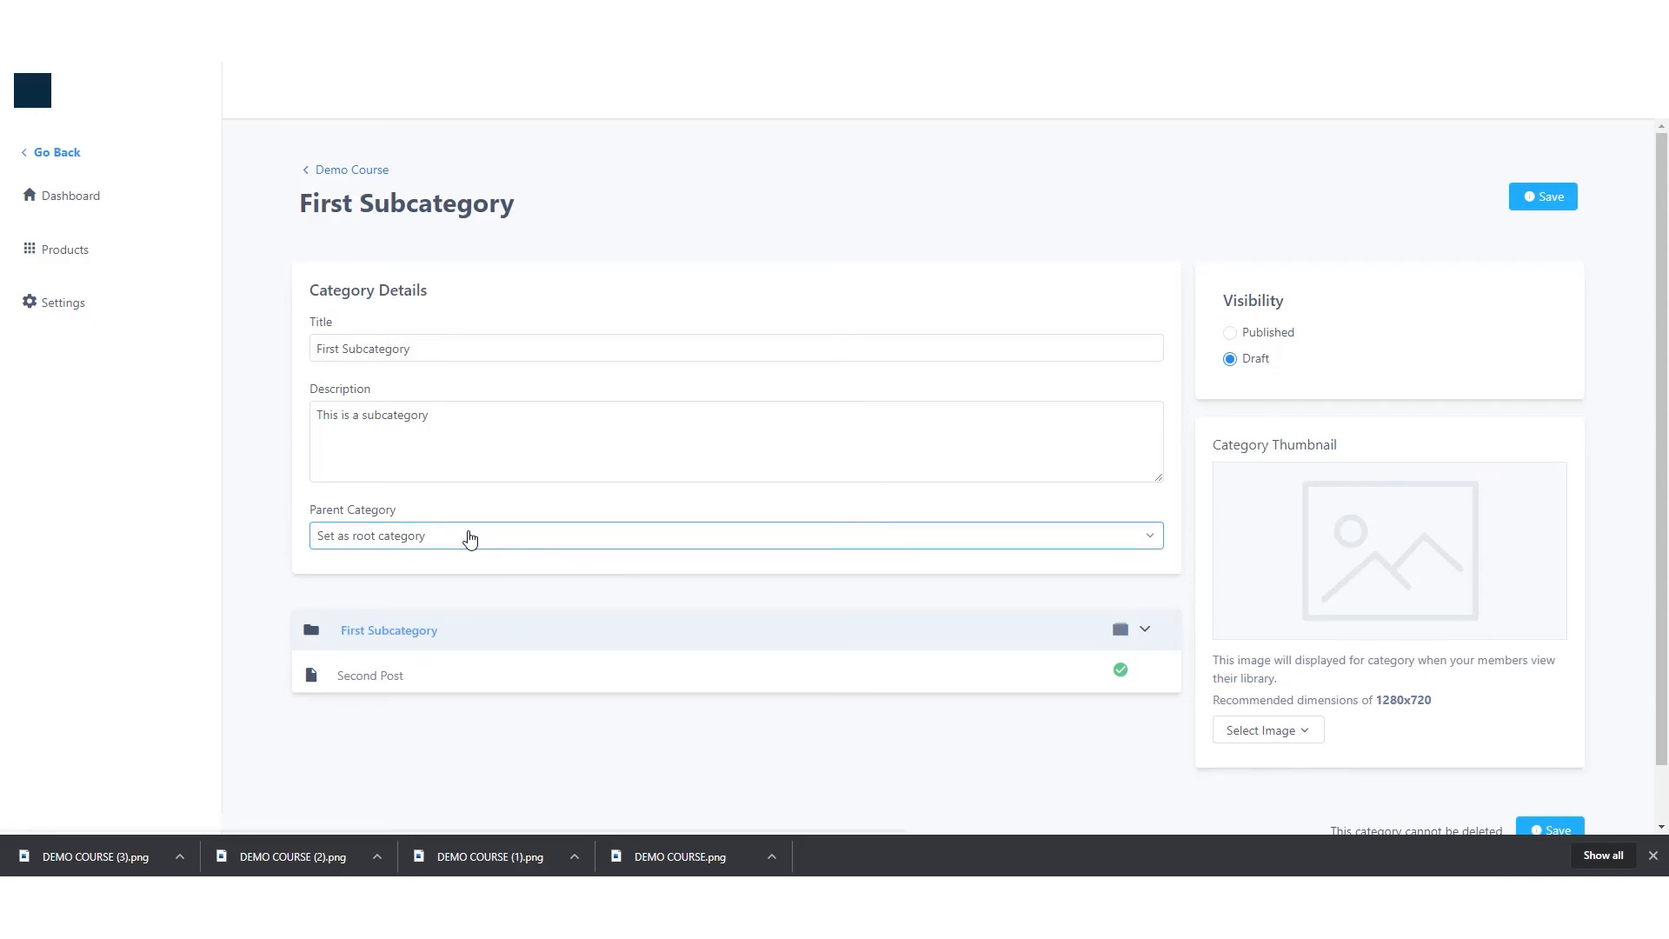
left_click(470, 539)
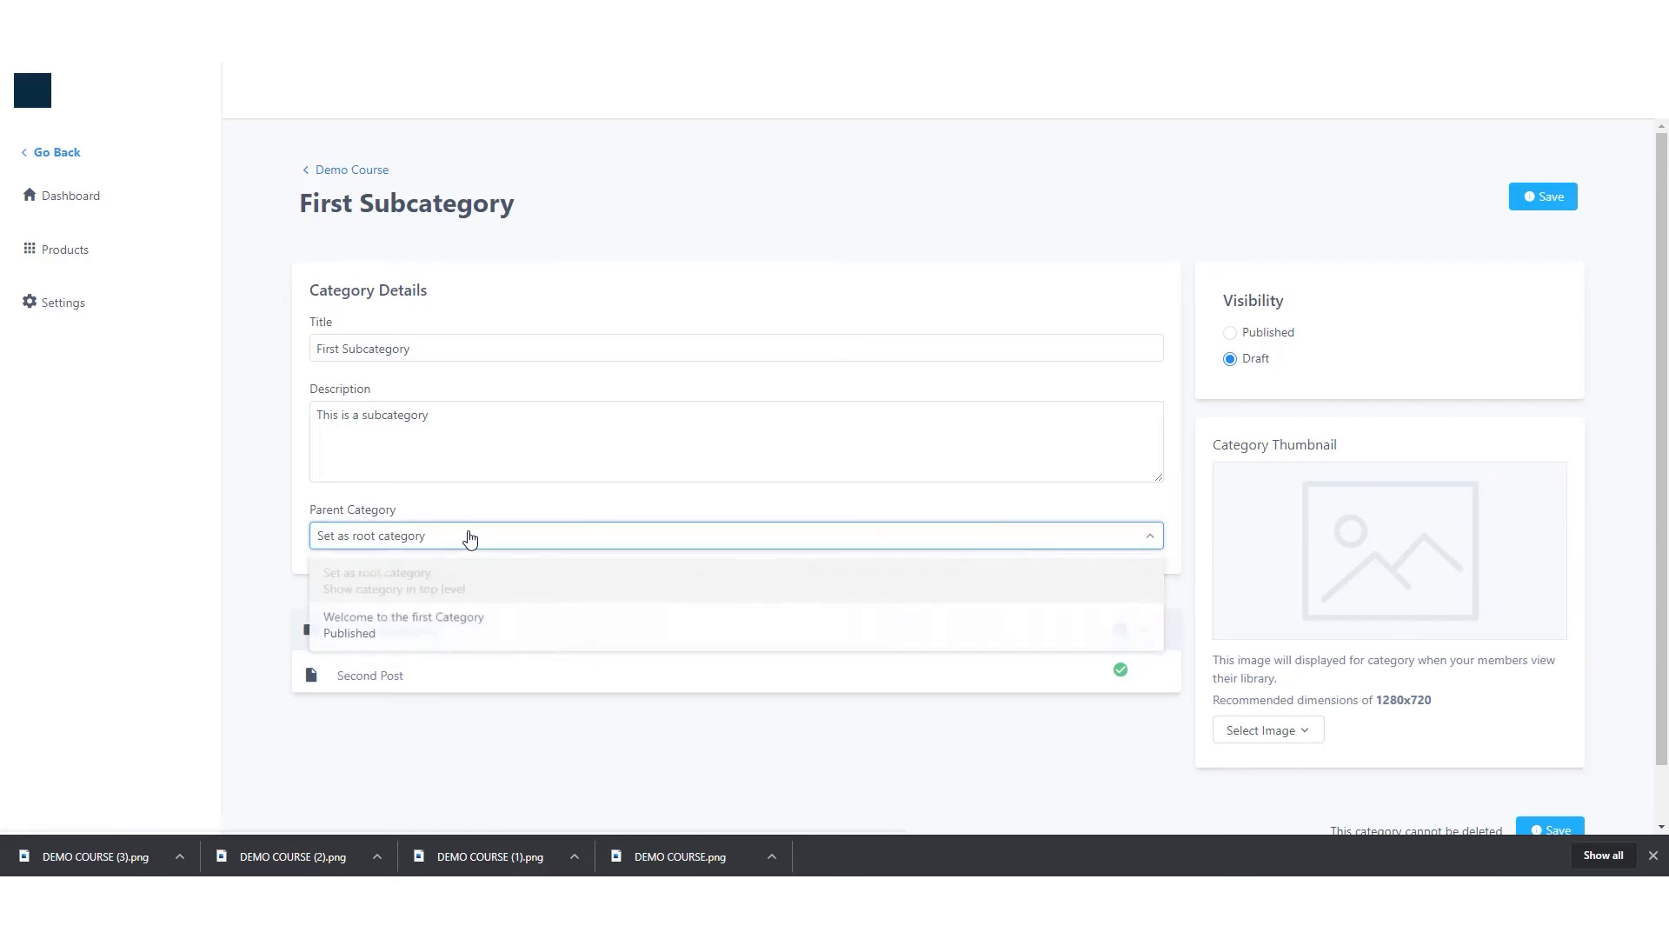
left_click(483, 632)
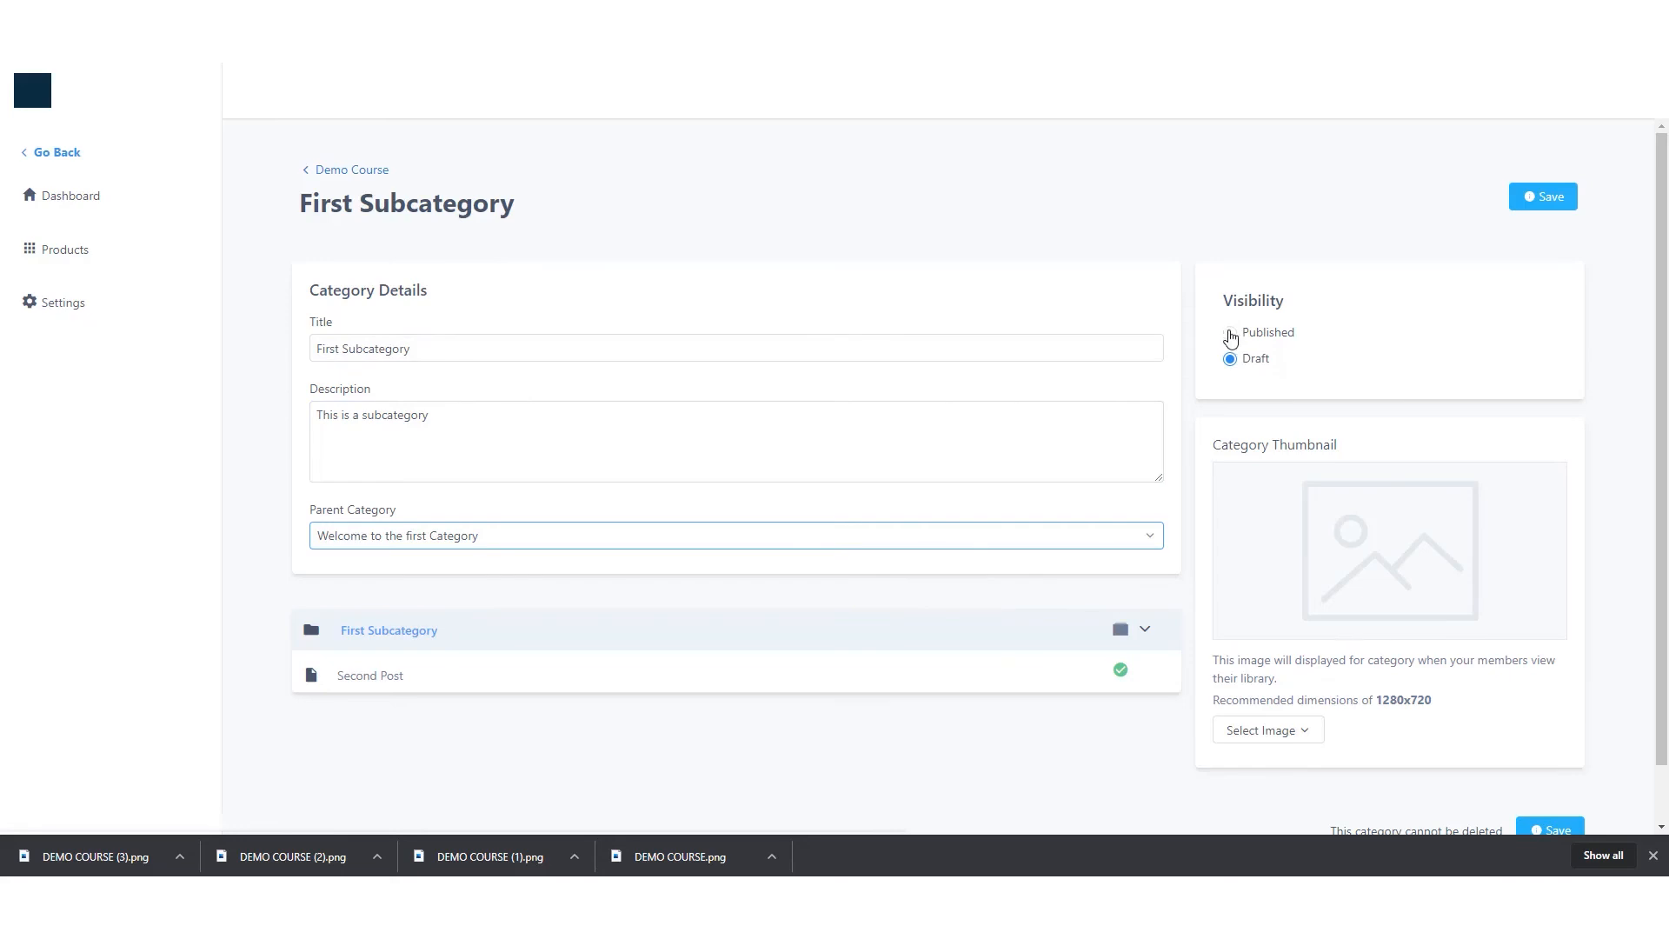
left_click(1231, 333)
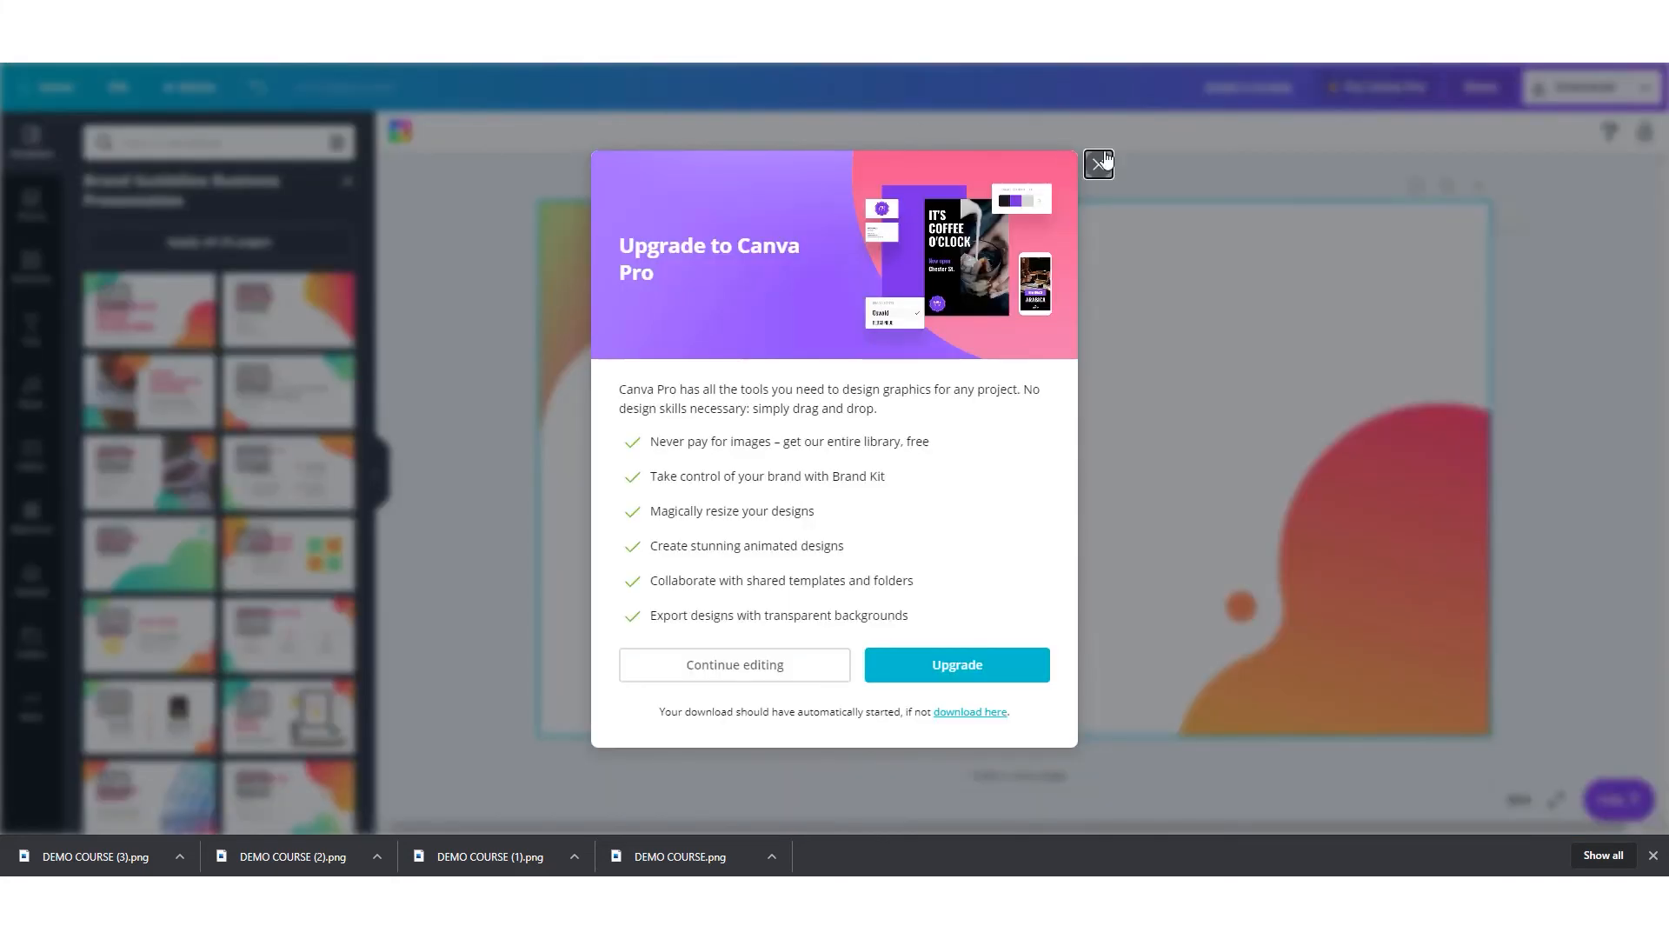
- In Canva, change the heading to "SUB CATEGORY" and download the design for the subcategory thumbnail
left_click(1100, 161)
left_click(824, 519)
double_click(824, 519)
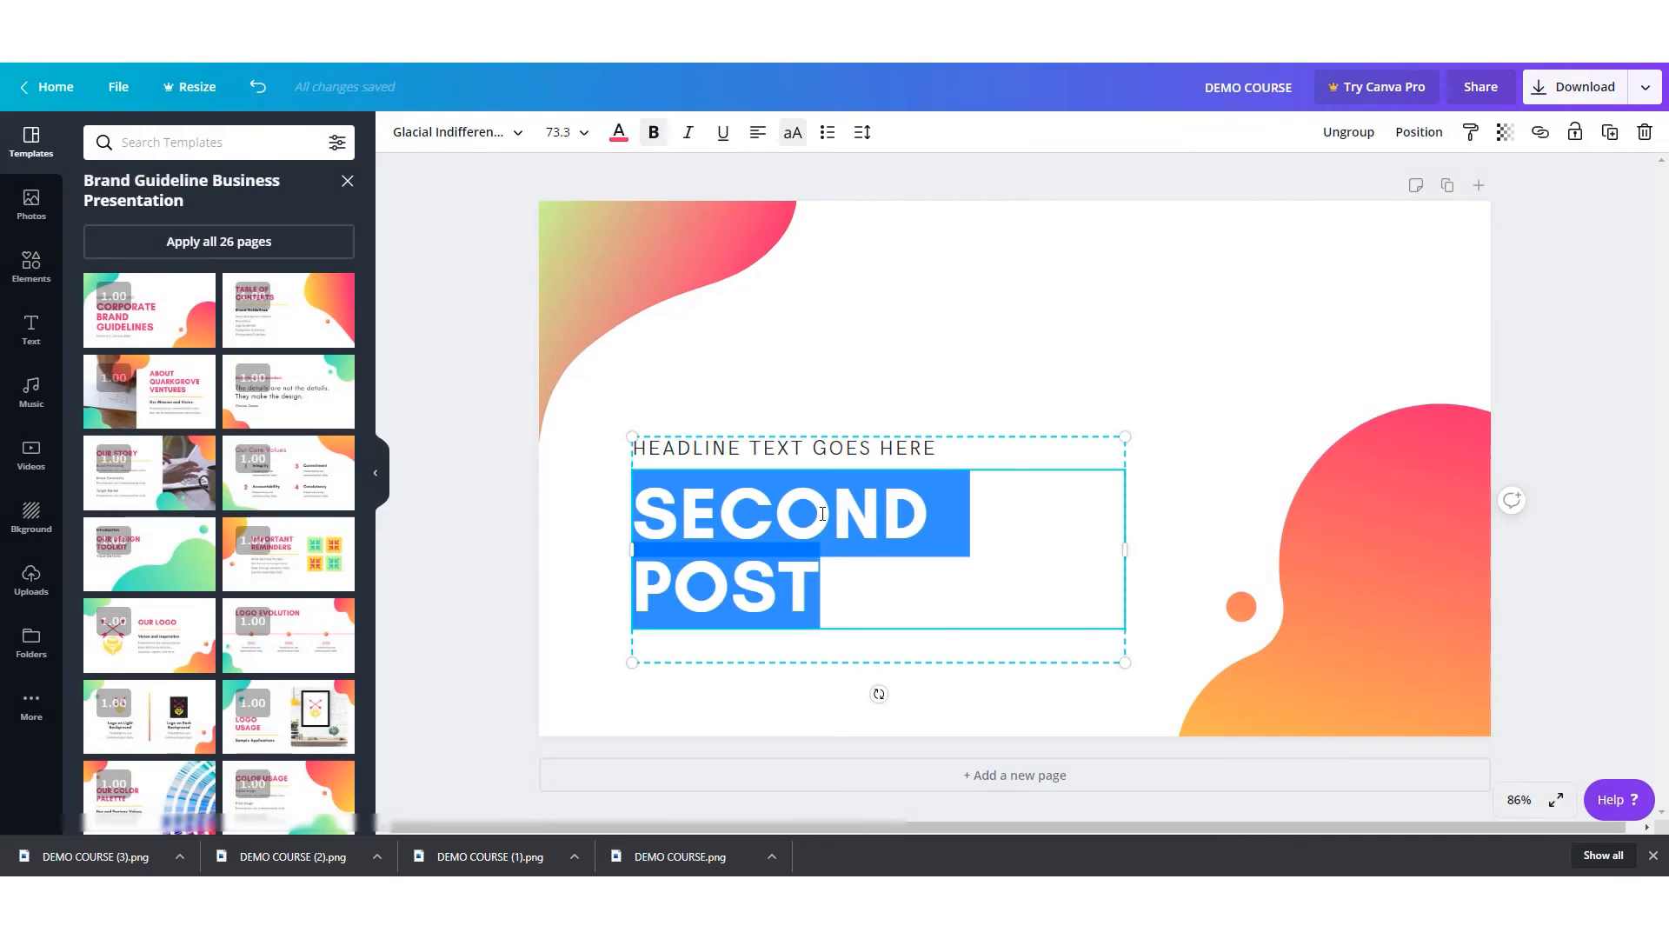
type("SUB CATEGORY")
left_click(1260, 300)
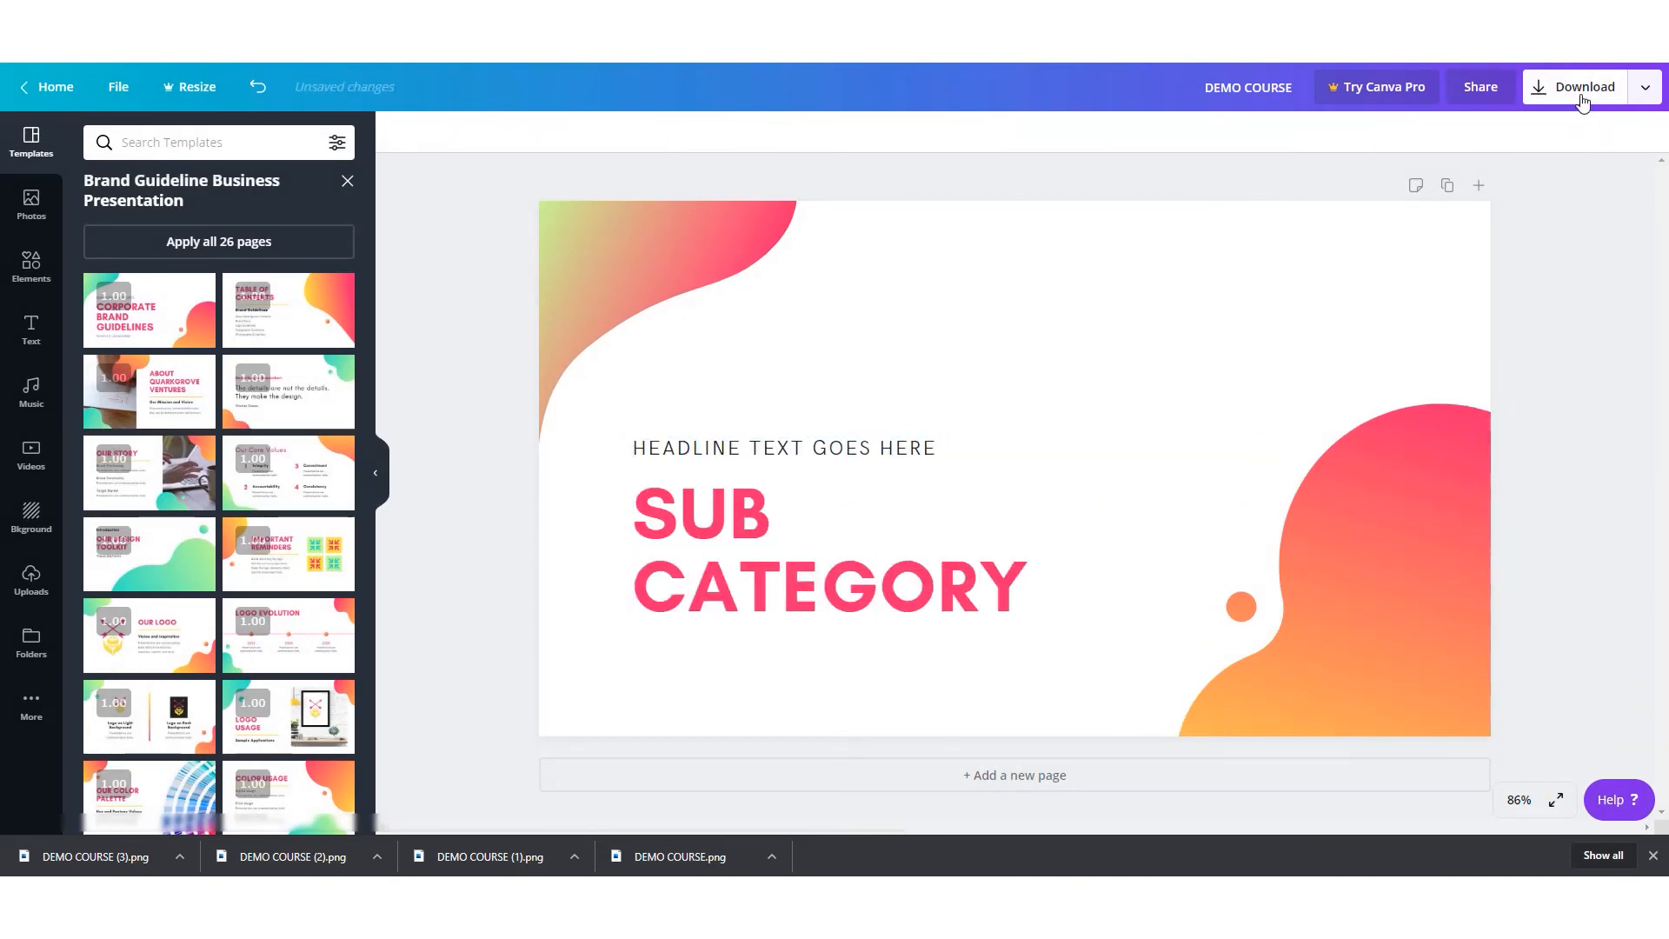
left_click(1583, 94)
left_click(1512, 379)
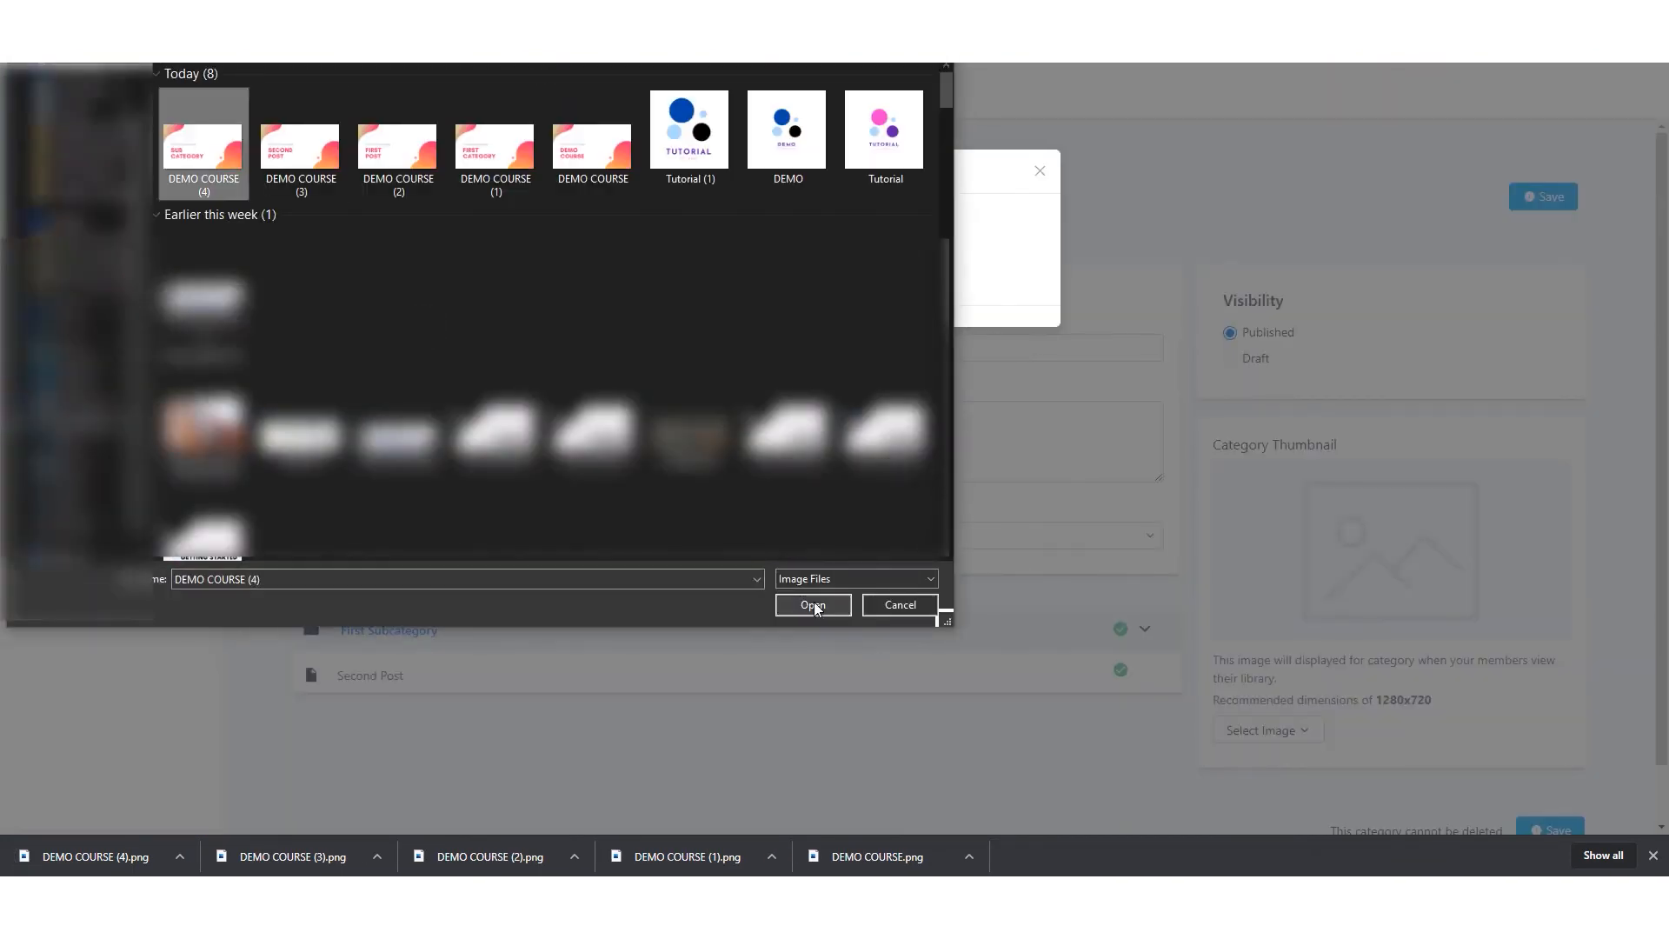
- Upload DEMO COURSE (4) as First Subcategory's thumbnail, save the category, and return to the Demo Course product
left_click(813, 606)
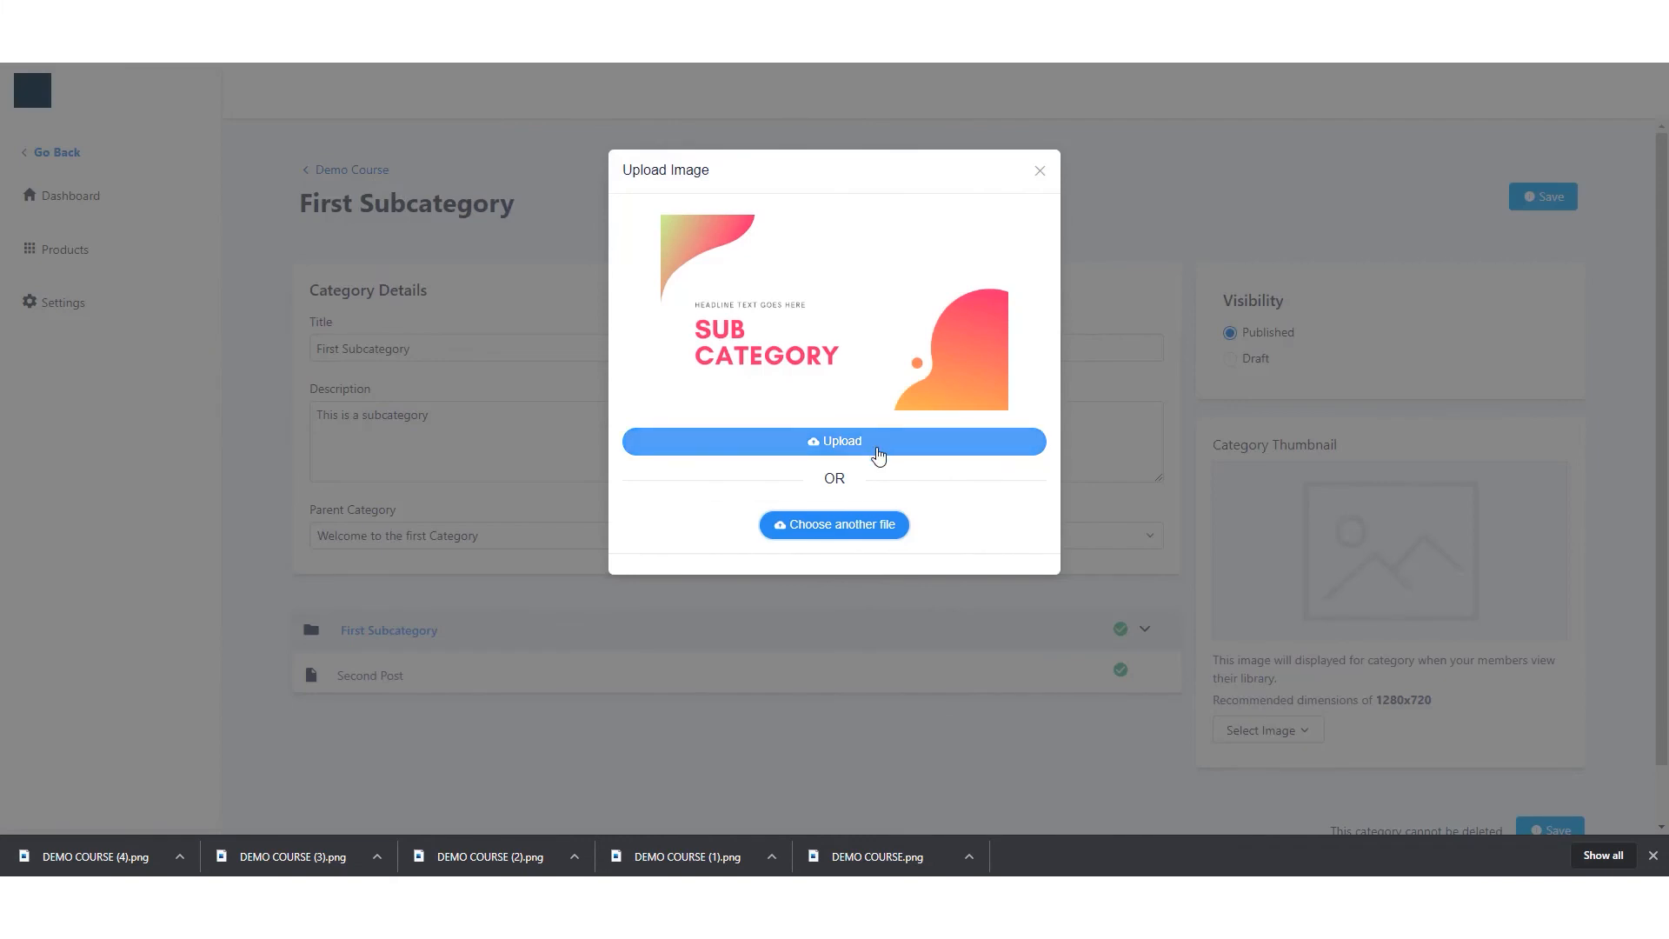
left_click(885, 451)
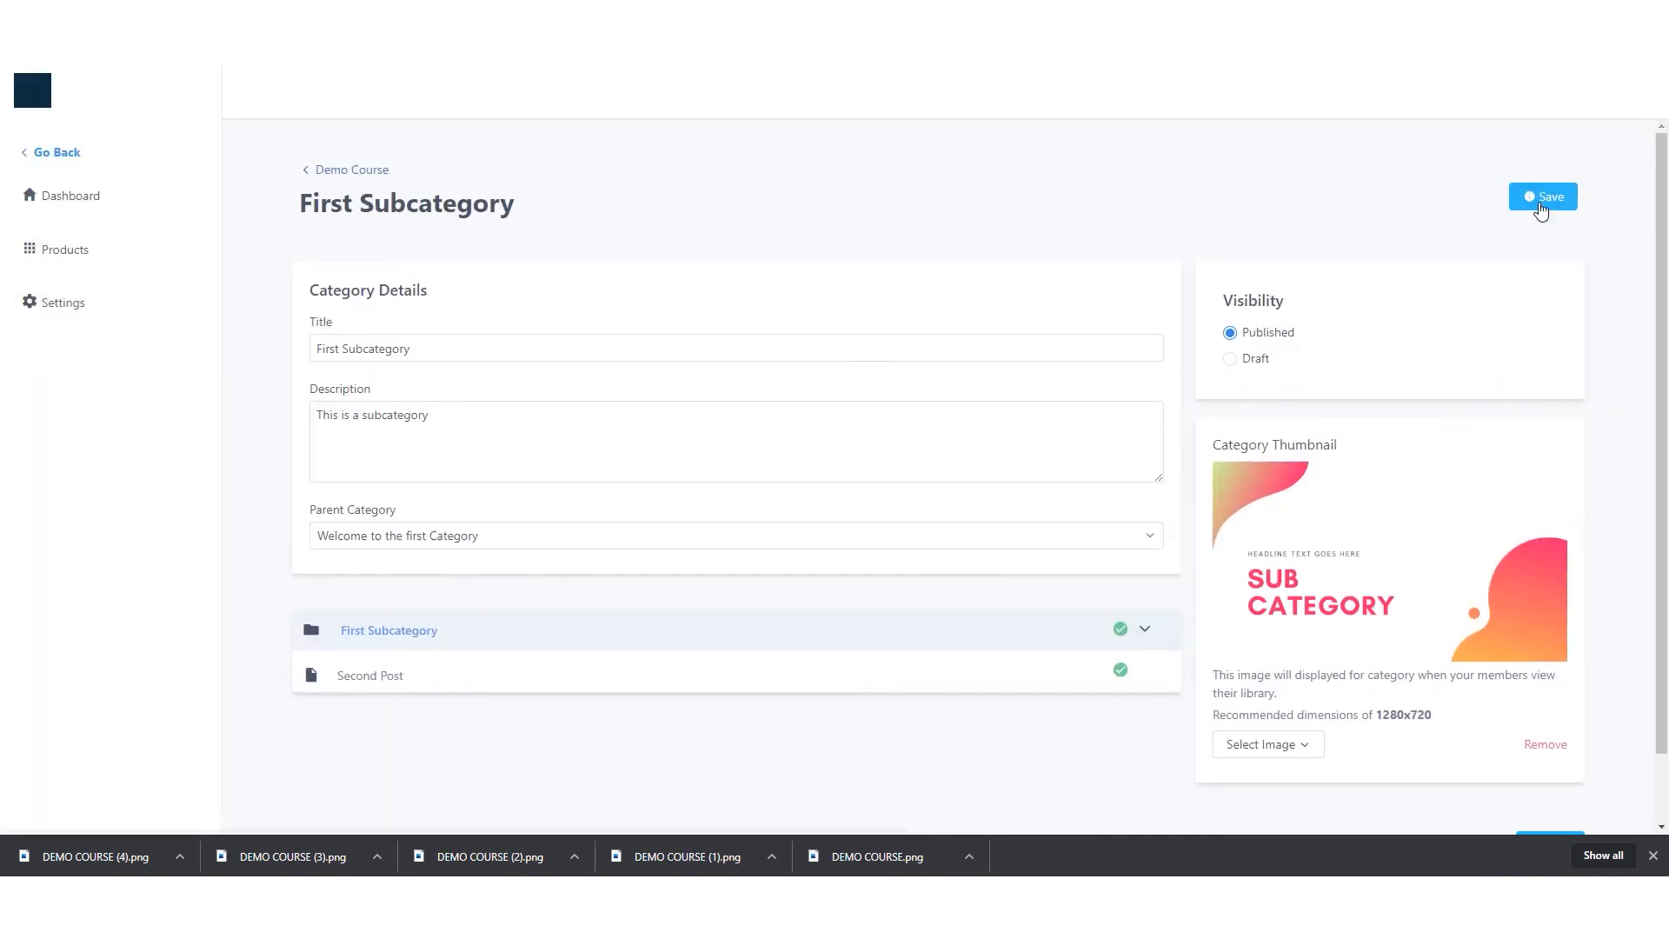
left_click(1543, 203)
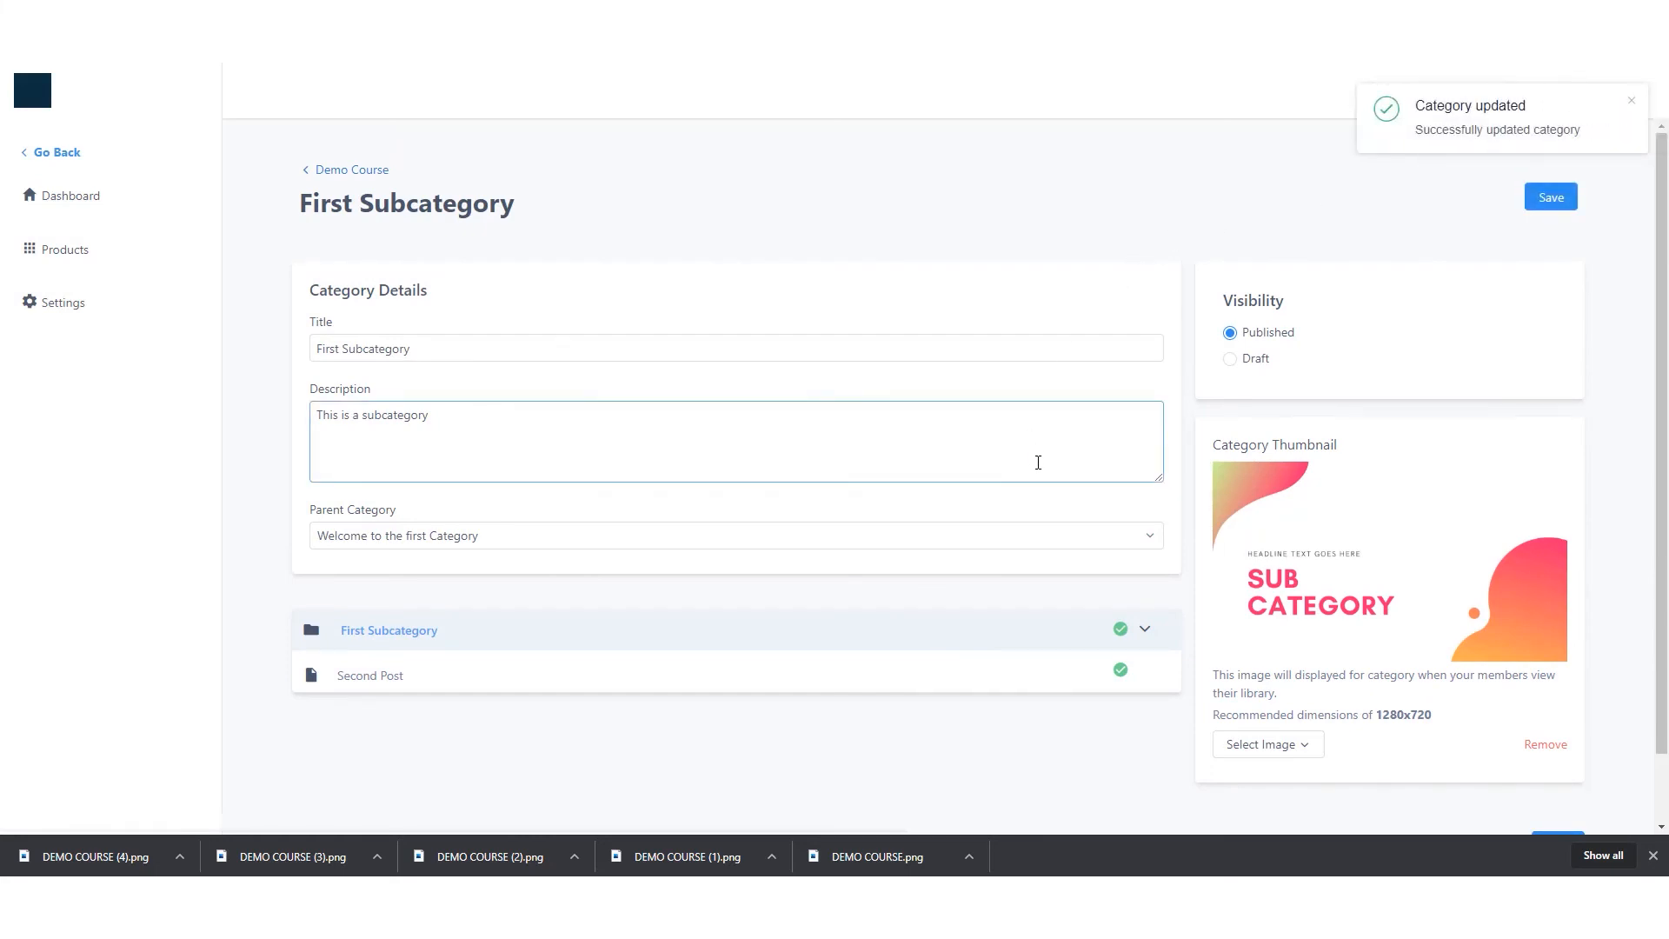
scroll(1108, 539, "down", 2)
mouse_move(1426, 777)
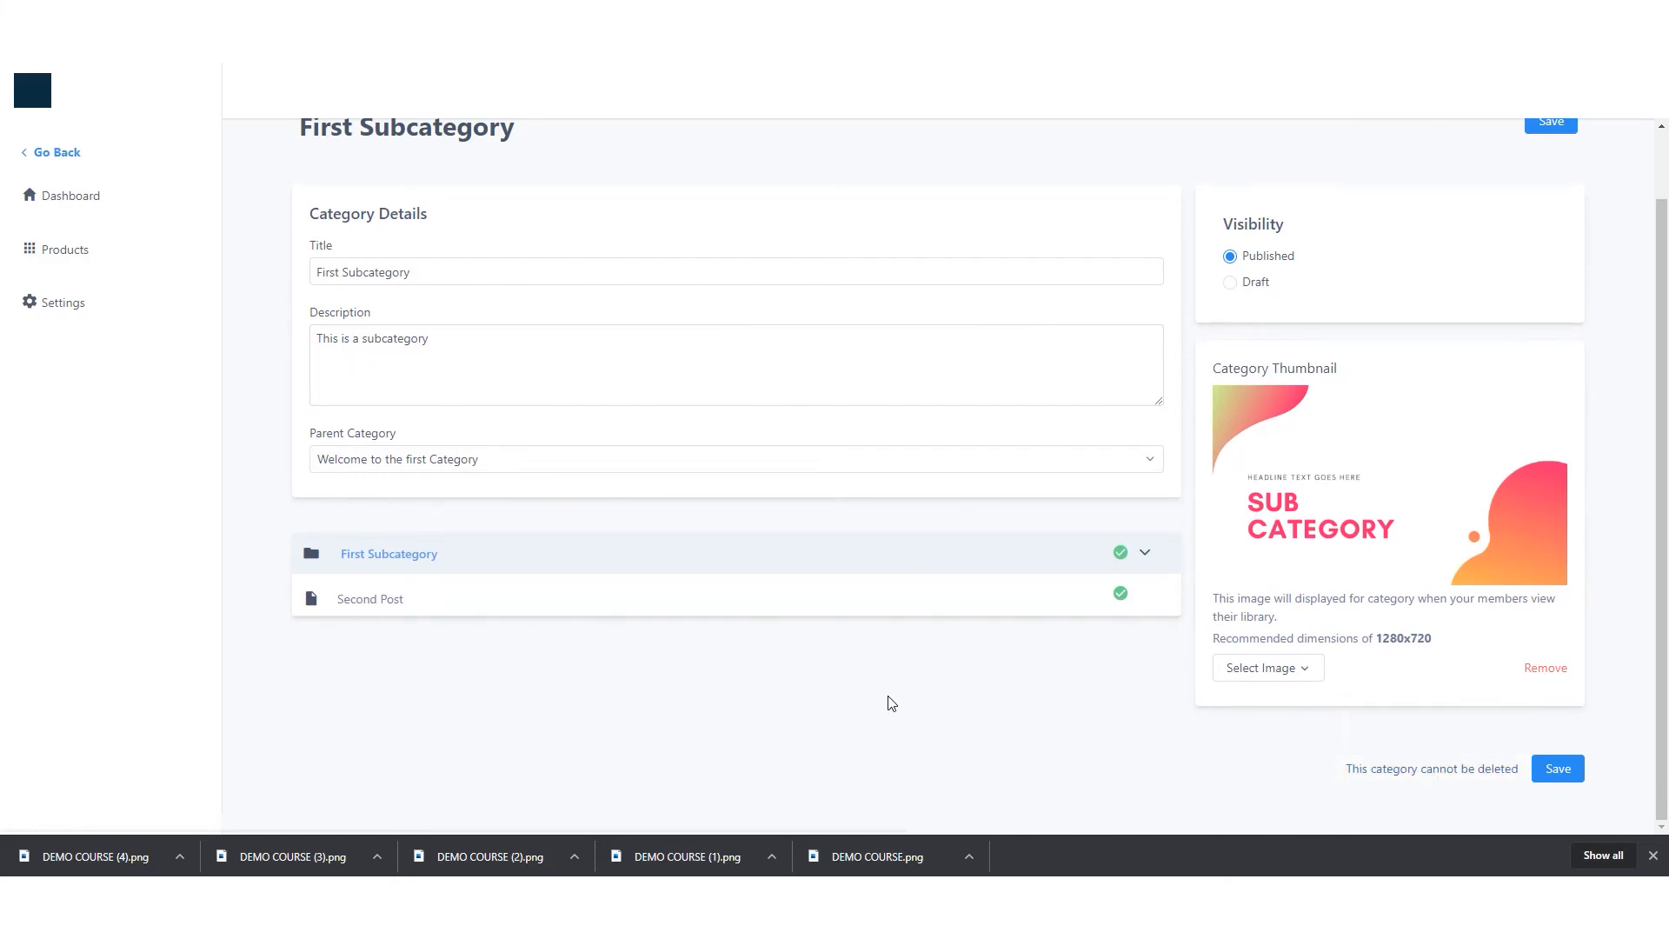
scroll(893, 703, "up", 2)
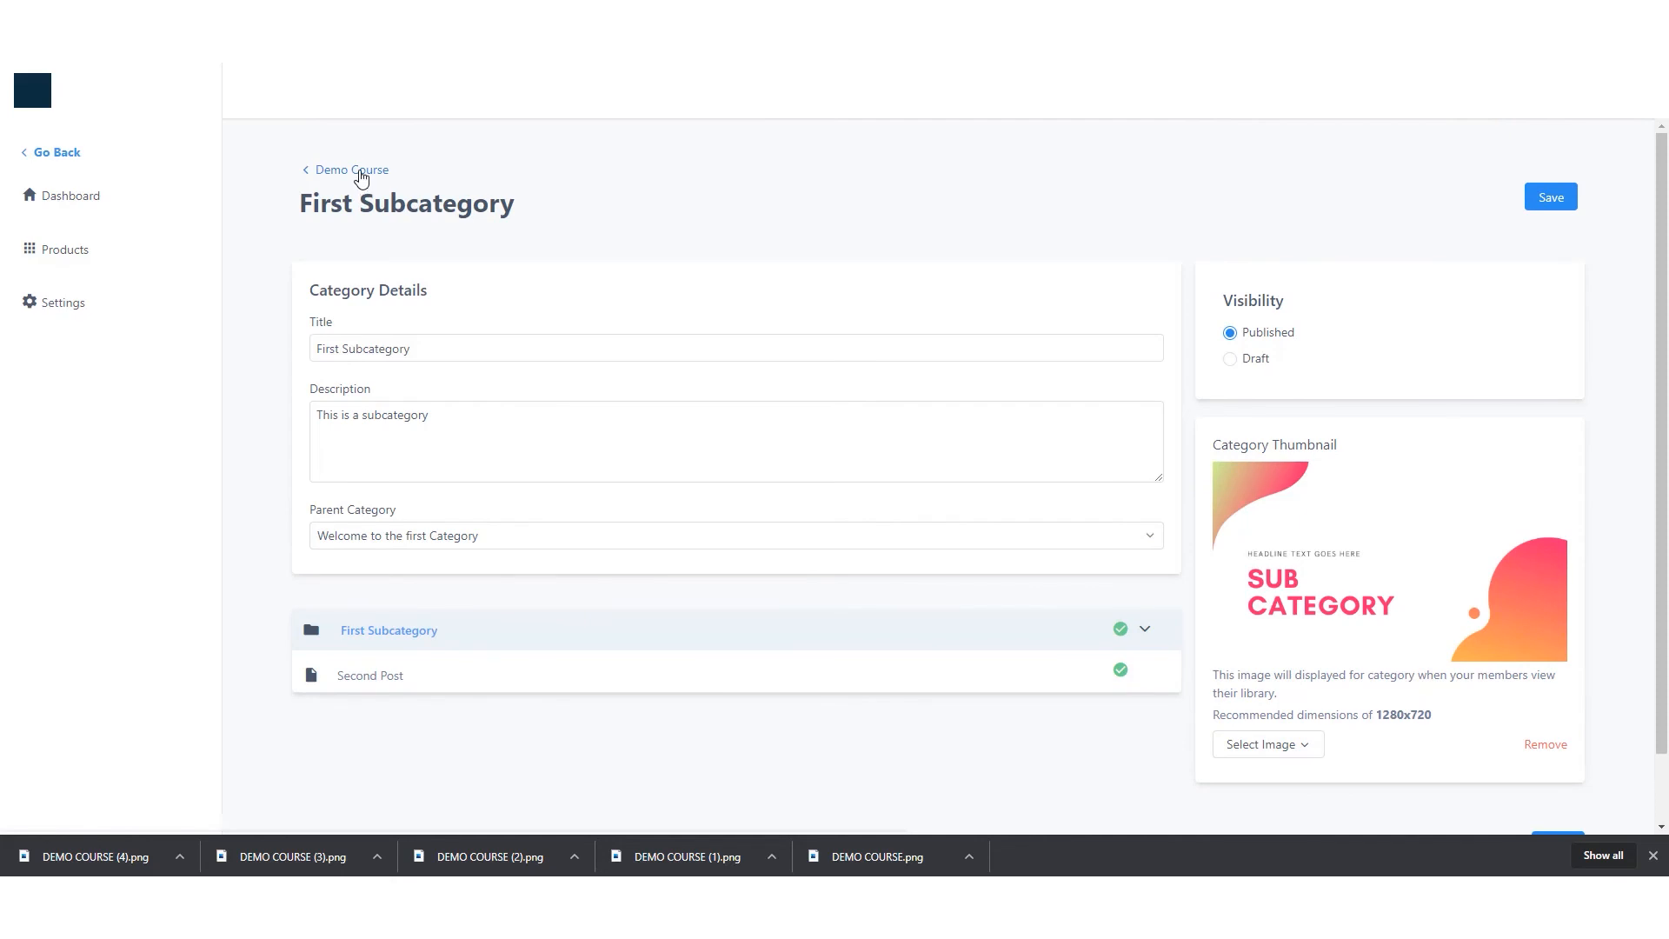
left_click(362, 174)
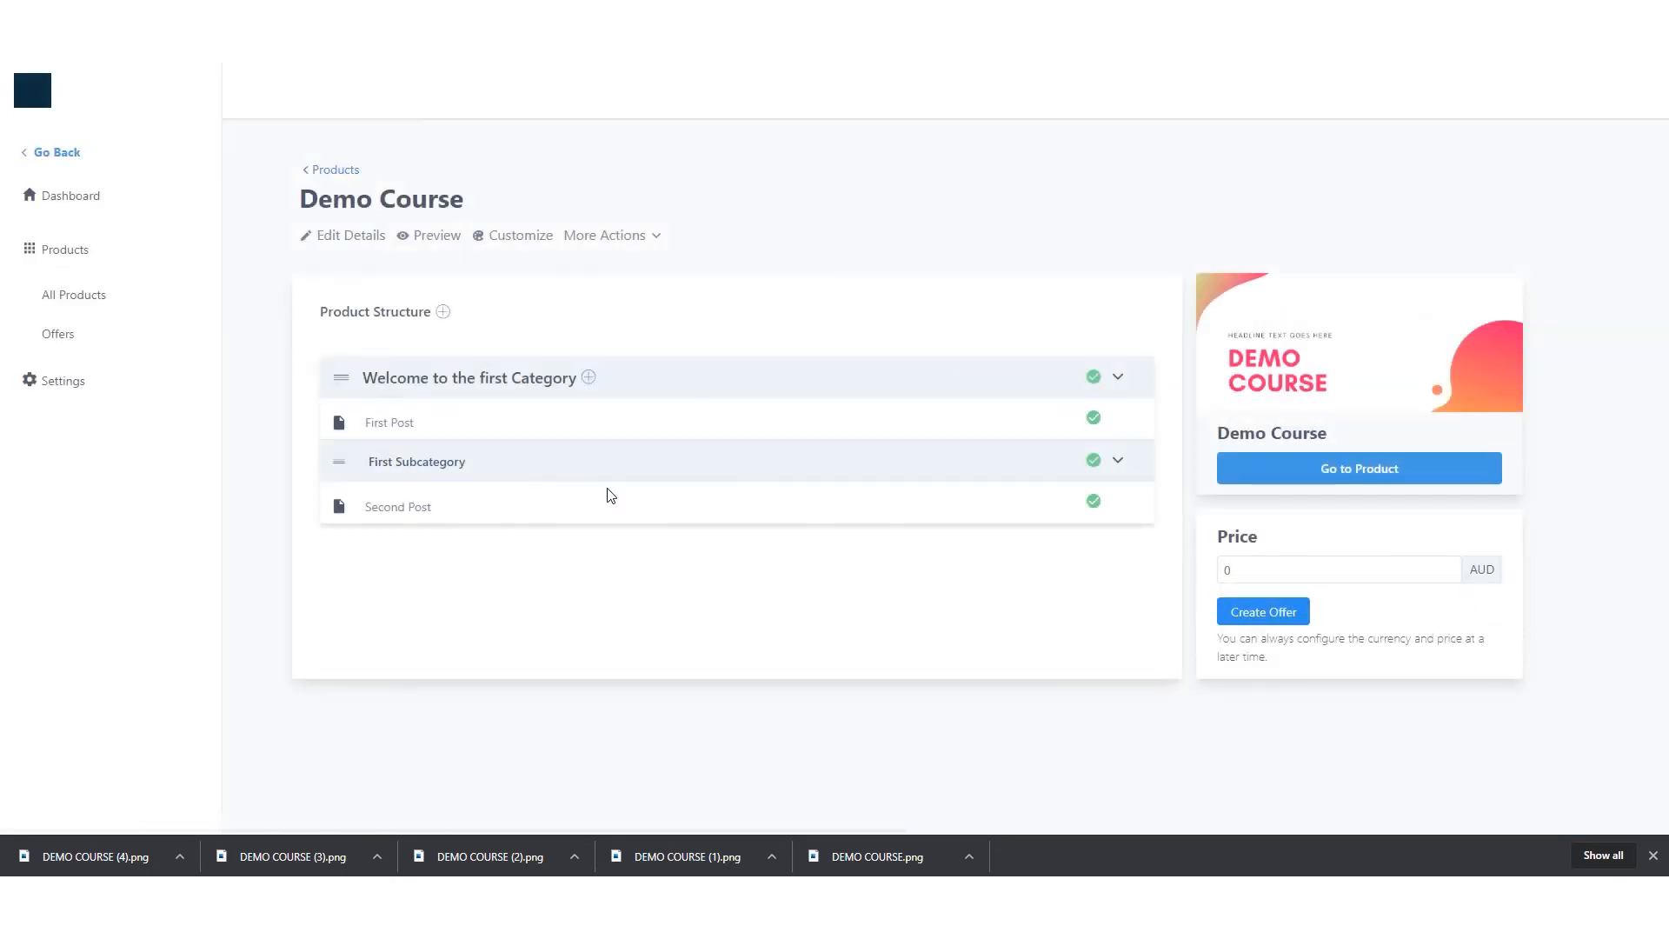
- Move Second Post out of First Subcategory and back into it
left_click_drag(337, 515, 338, 464)
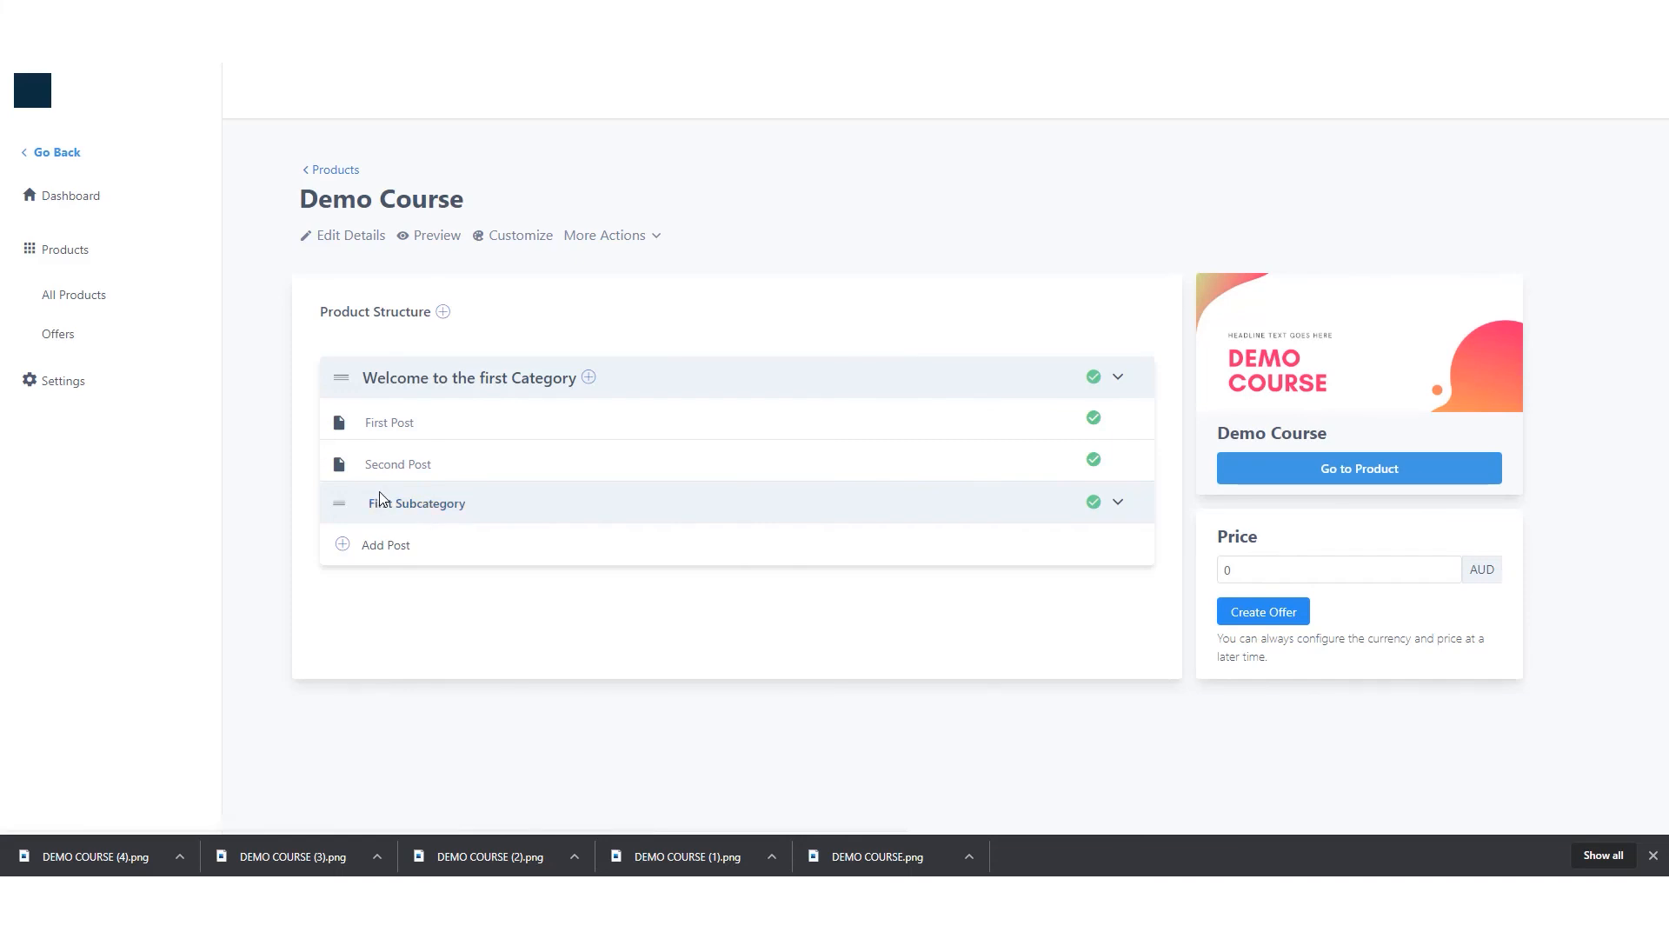
left_click_drag(339, 473, 345, 539)
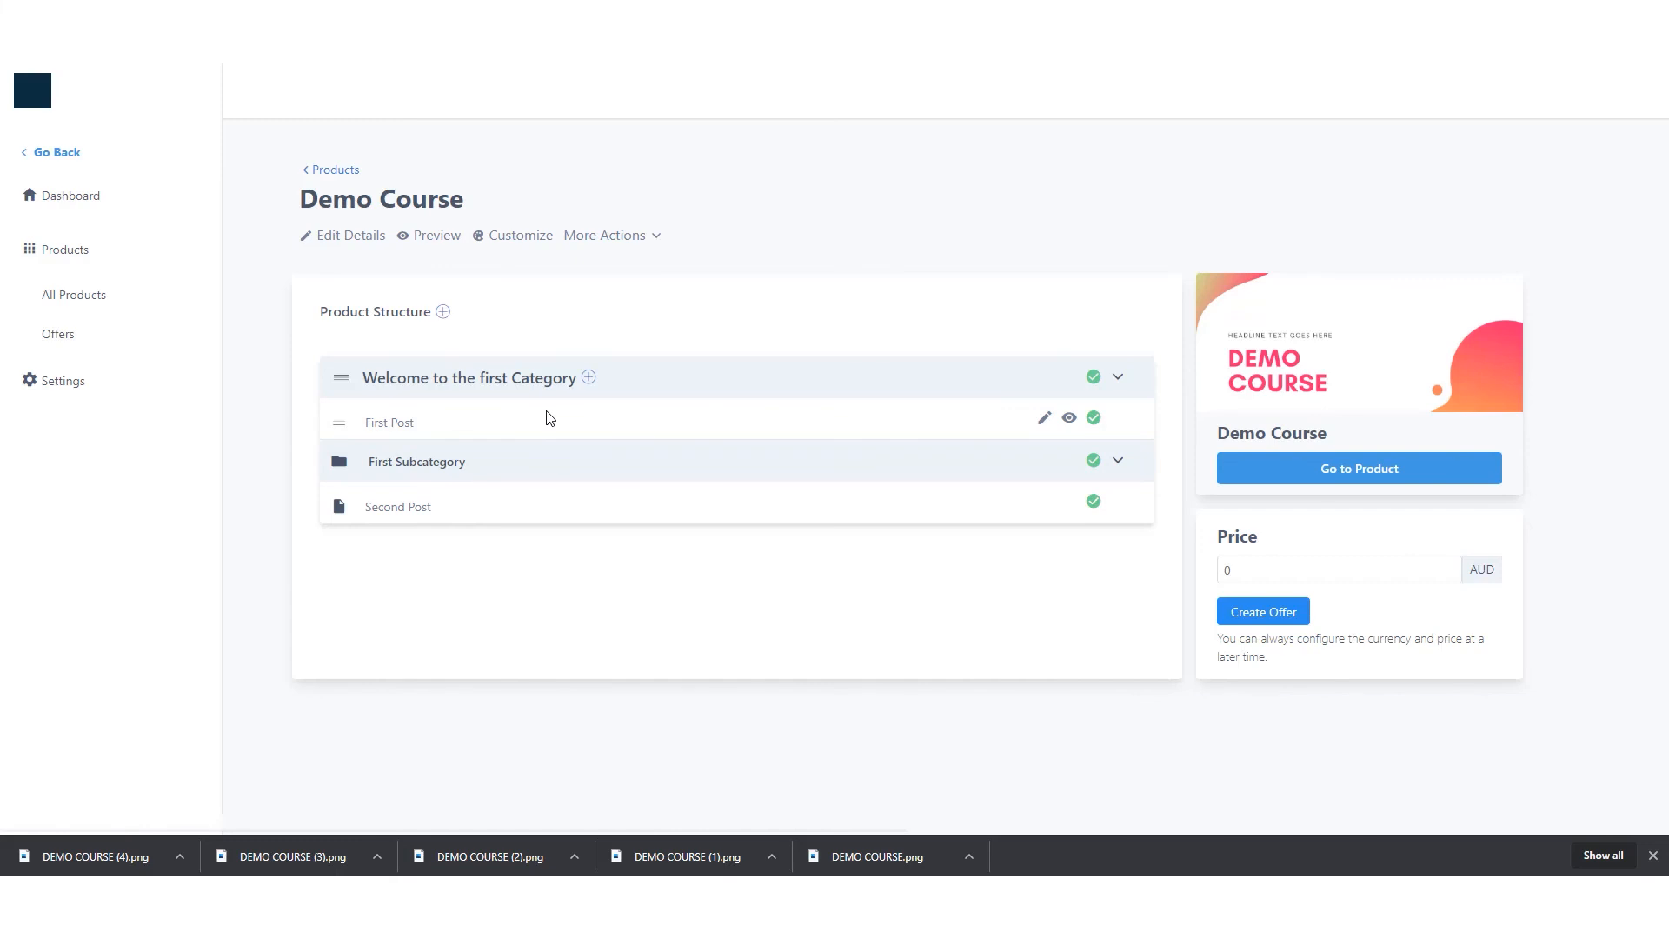
- Add a category titled "Second Category" to the product structure
left_click(443, 312)
left_click(681, 255)
type("Second Category")
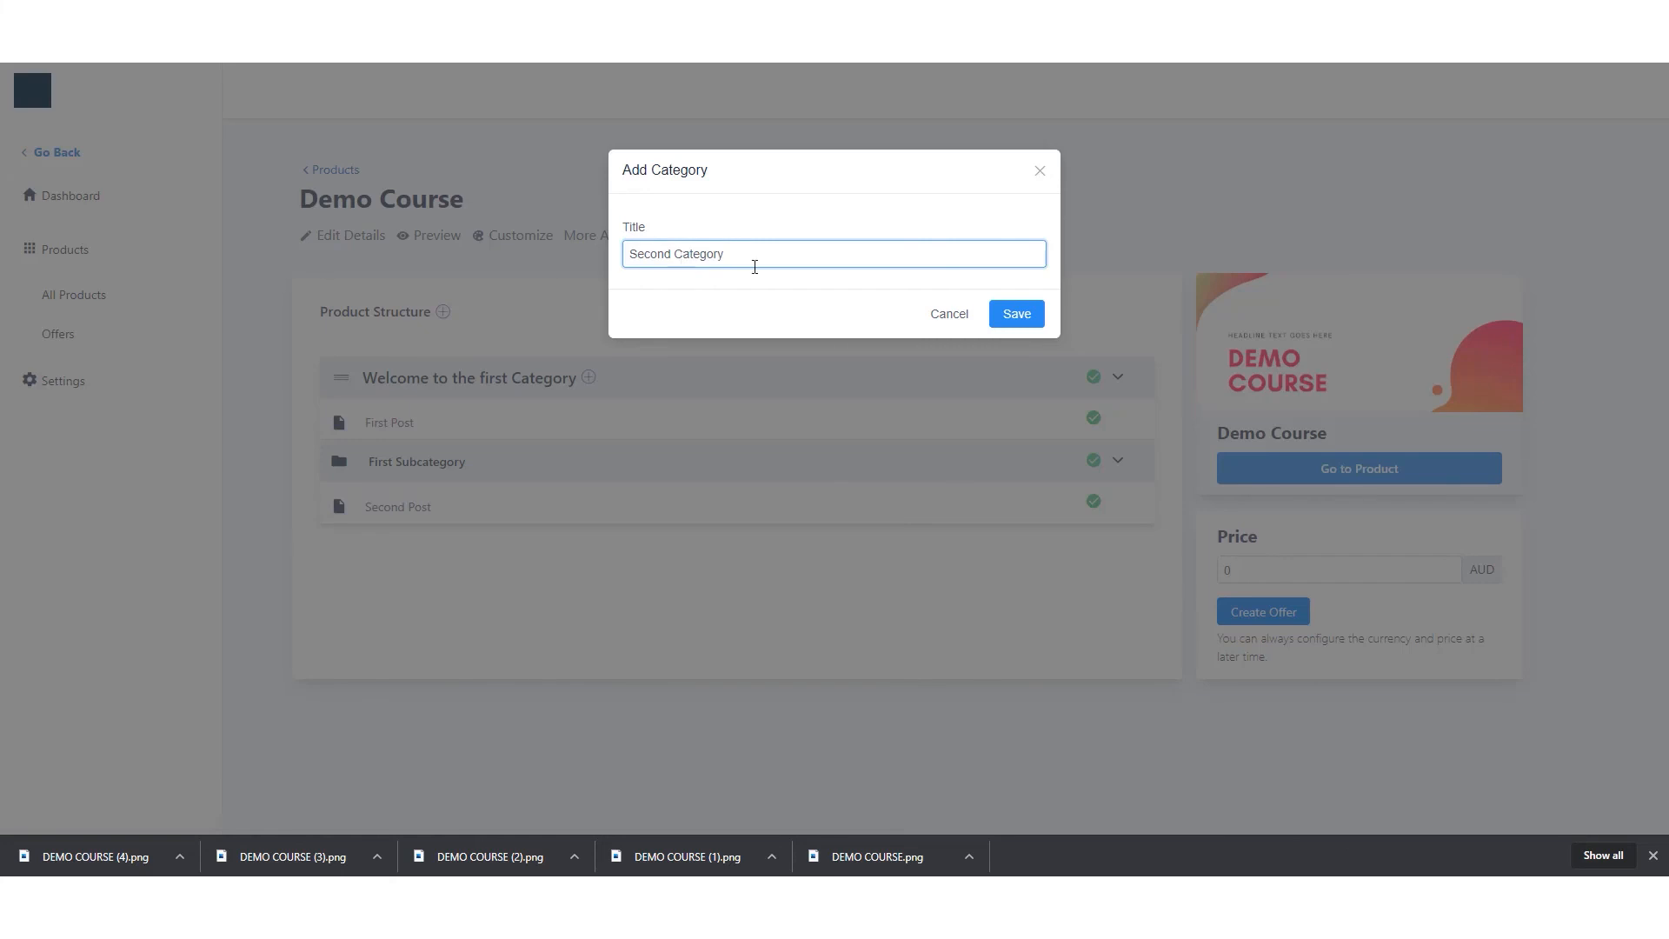
left_click(1017, 314)
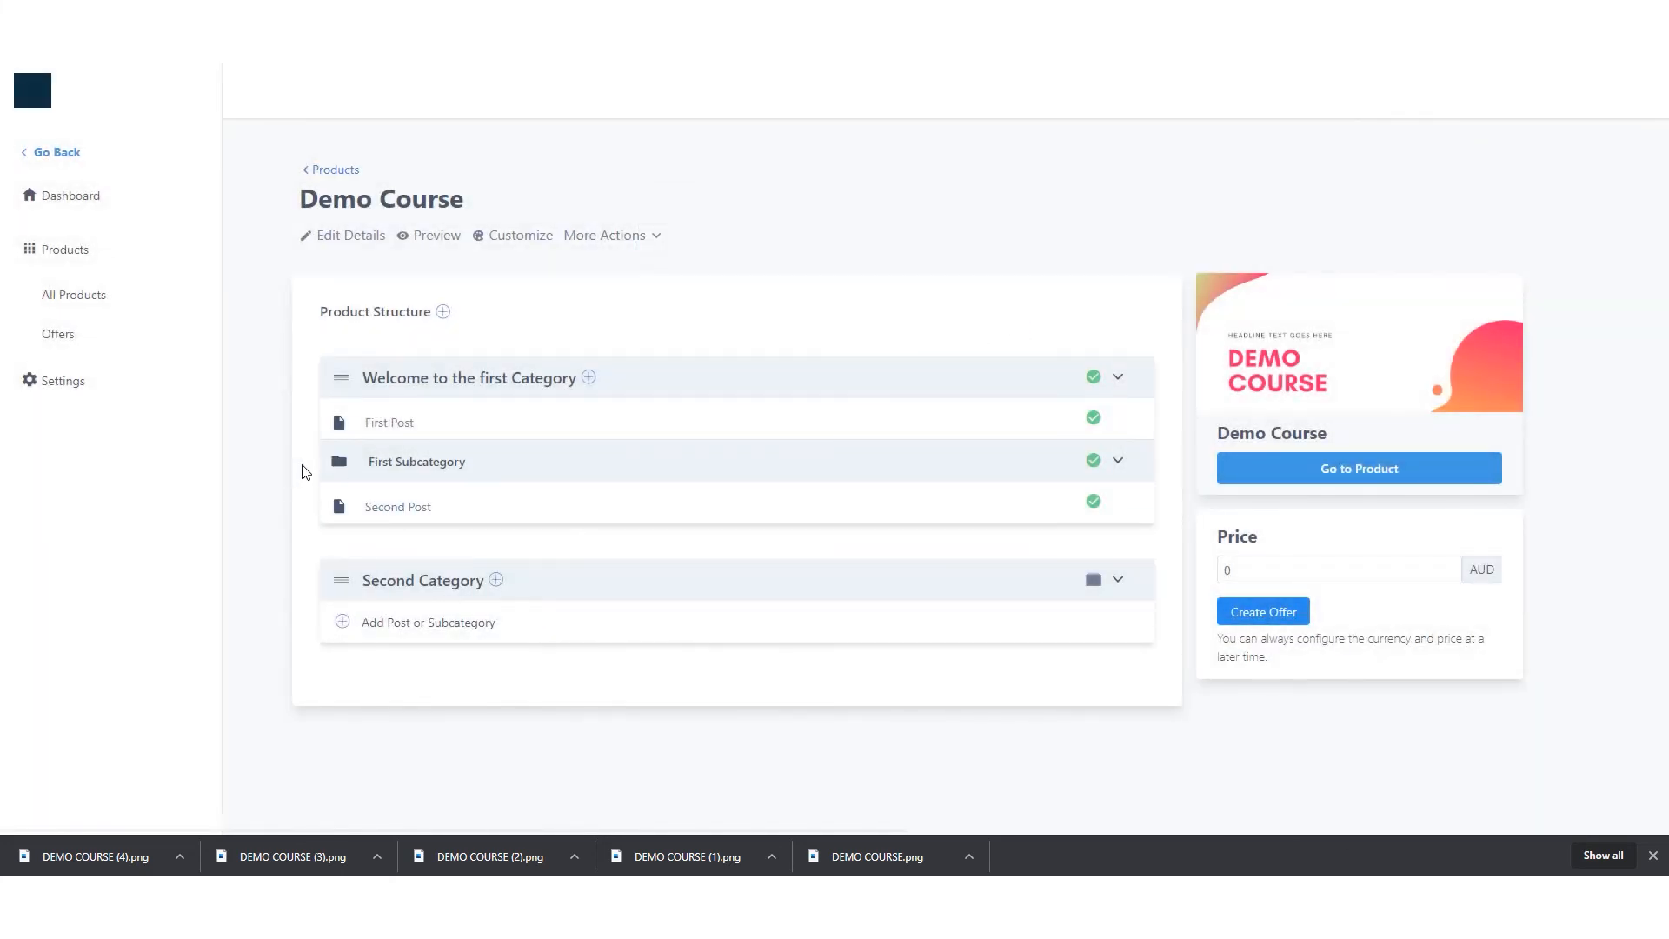
- Try moving Second Post and First Subcategory into Second Category, and return them nested together to "Welcome to the first Category"
left_click_drag(344, 512, 384, 621)
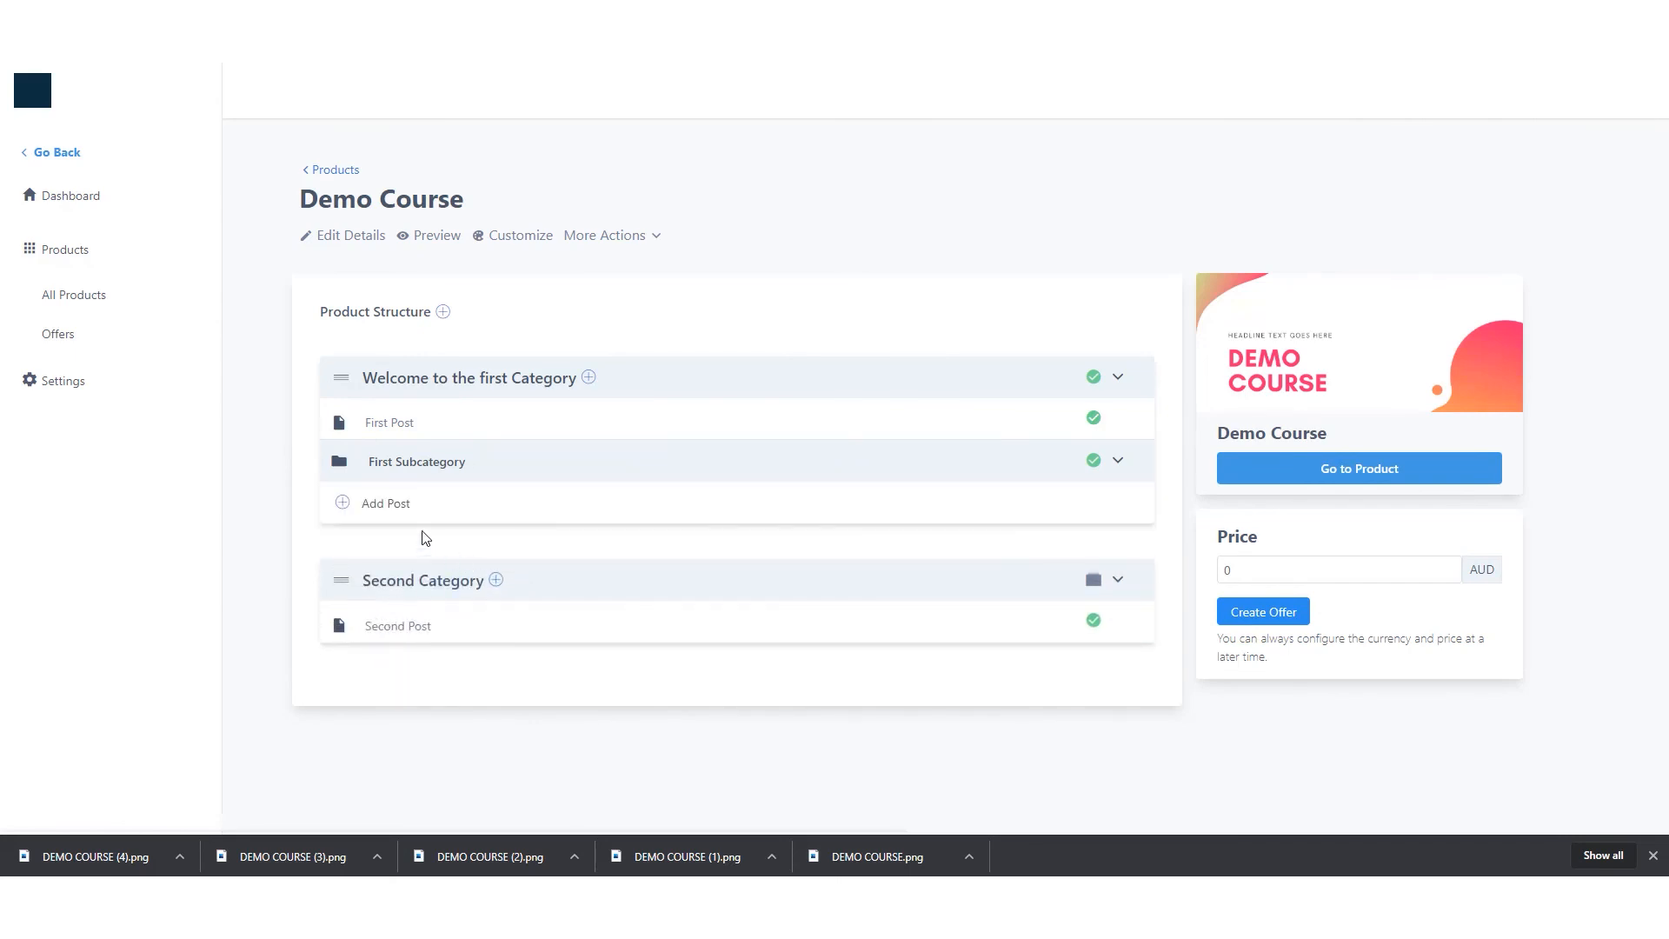
left_click_drag(343, 470, 393, 581)
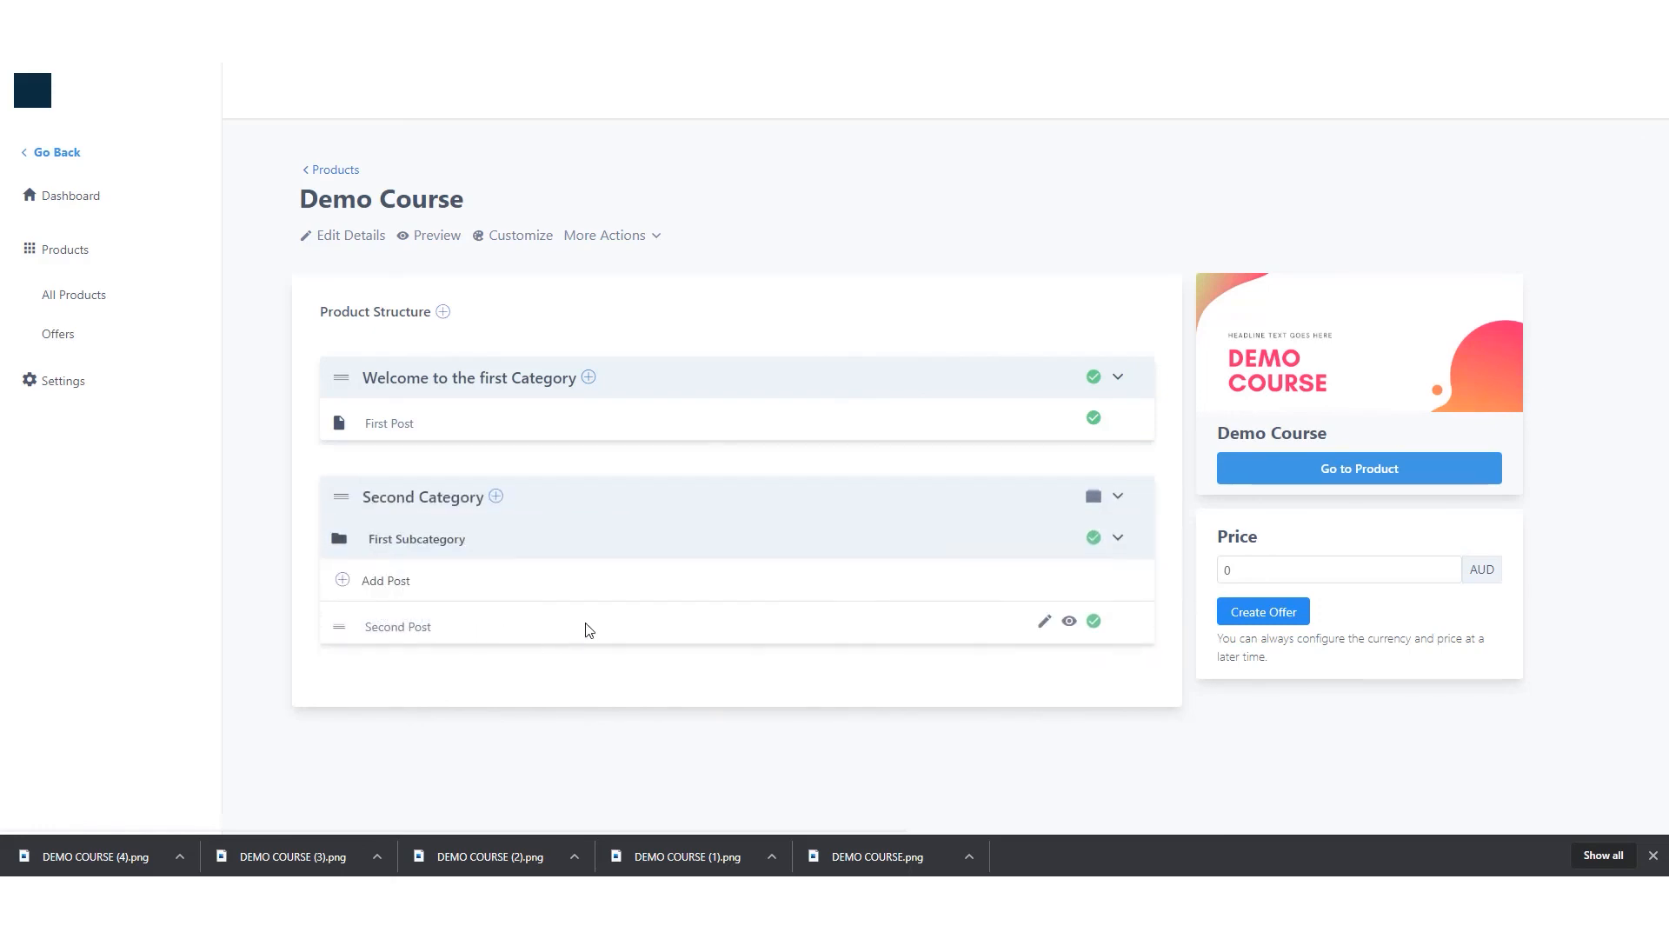
left_click_drag(339, 626, 439, 609)
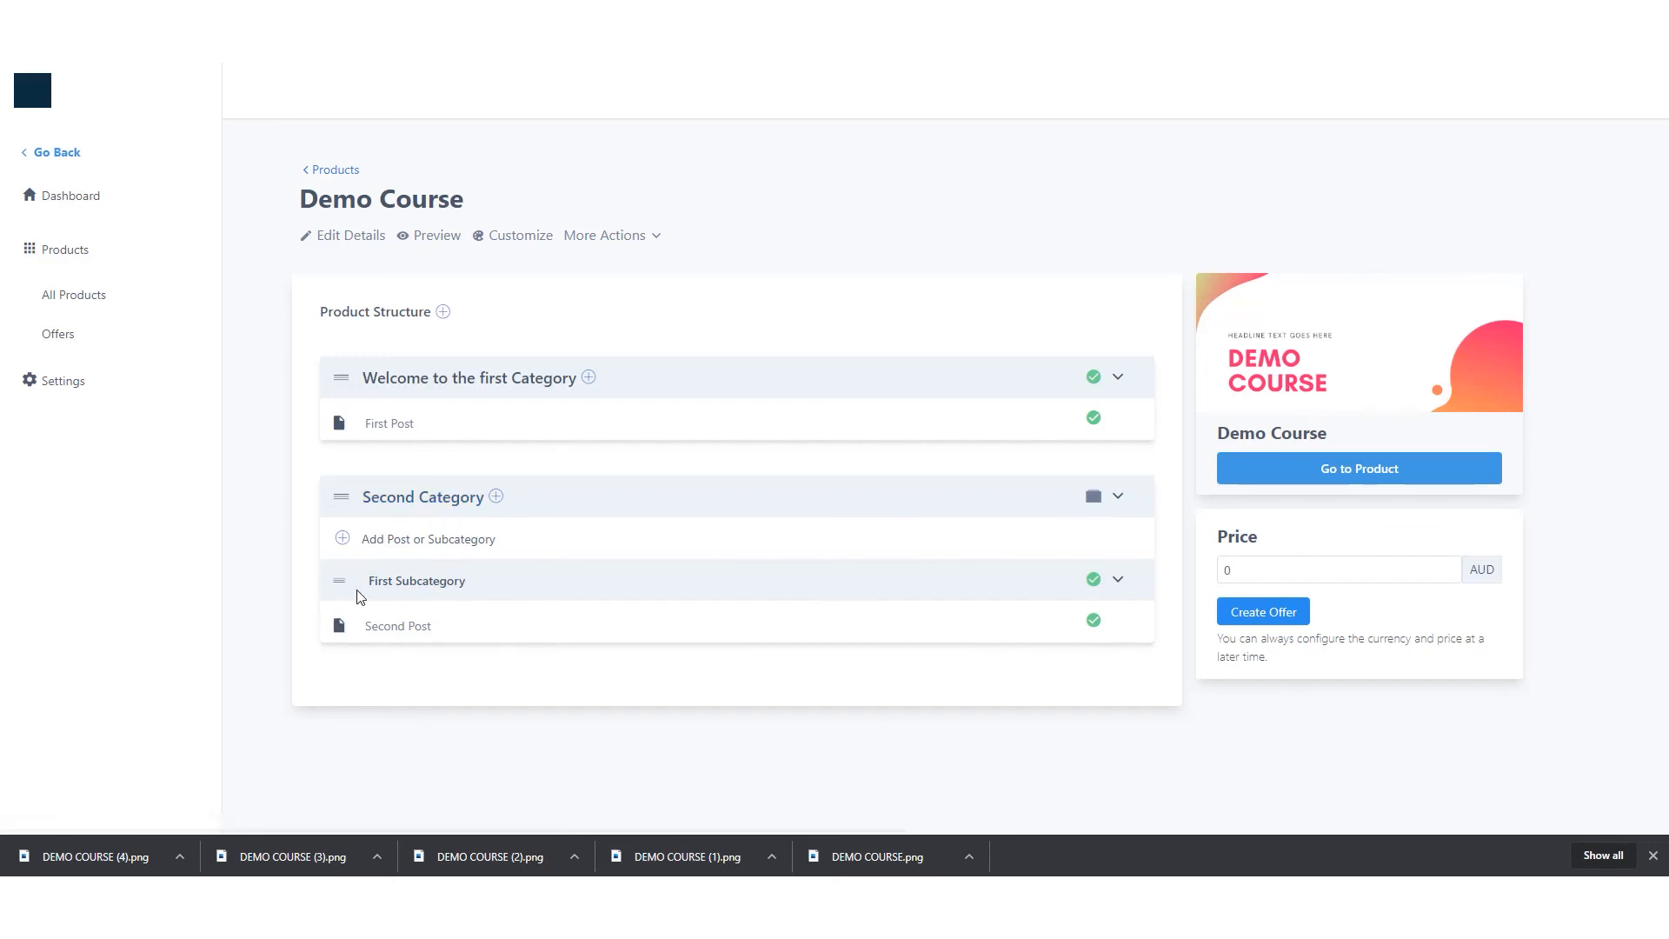
left_click_drag(339, 591, 356, 436)
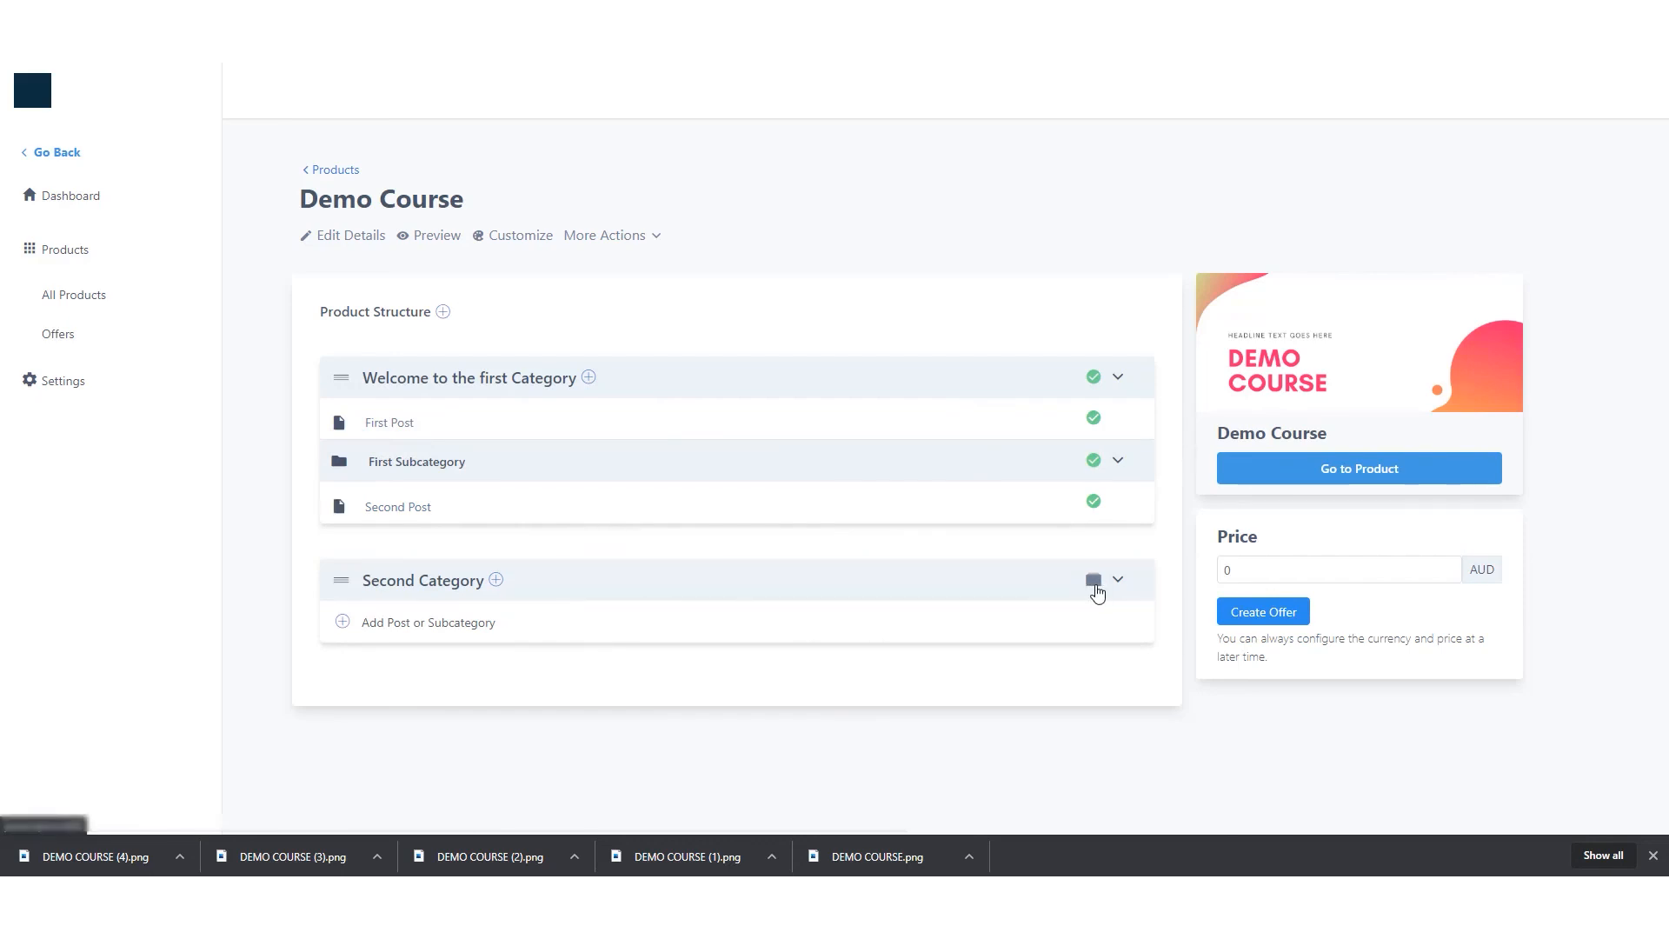
- Preview the Demo Course page to check the subcategory layout and return to the product
left_click(435, 242)
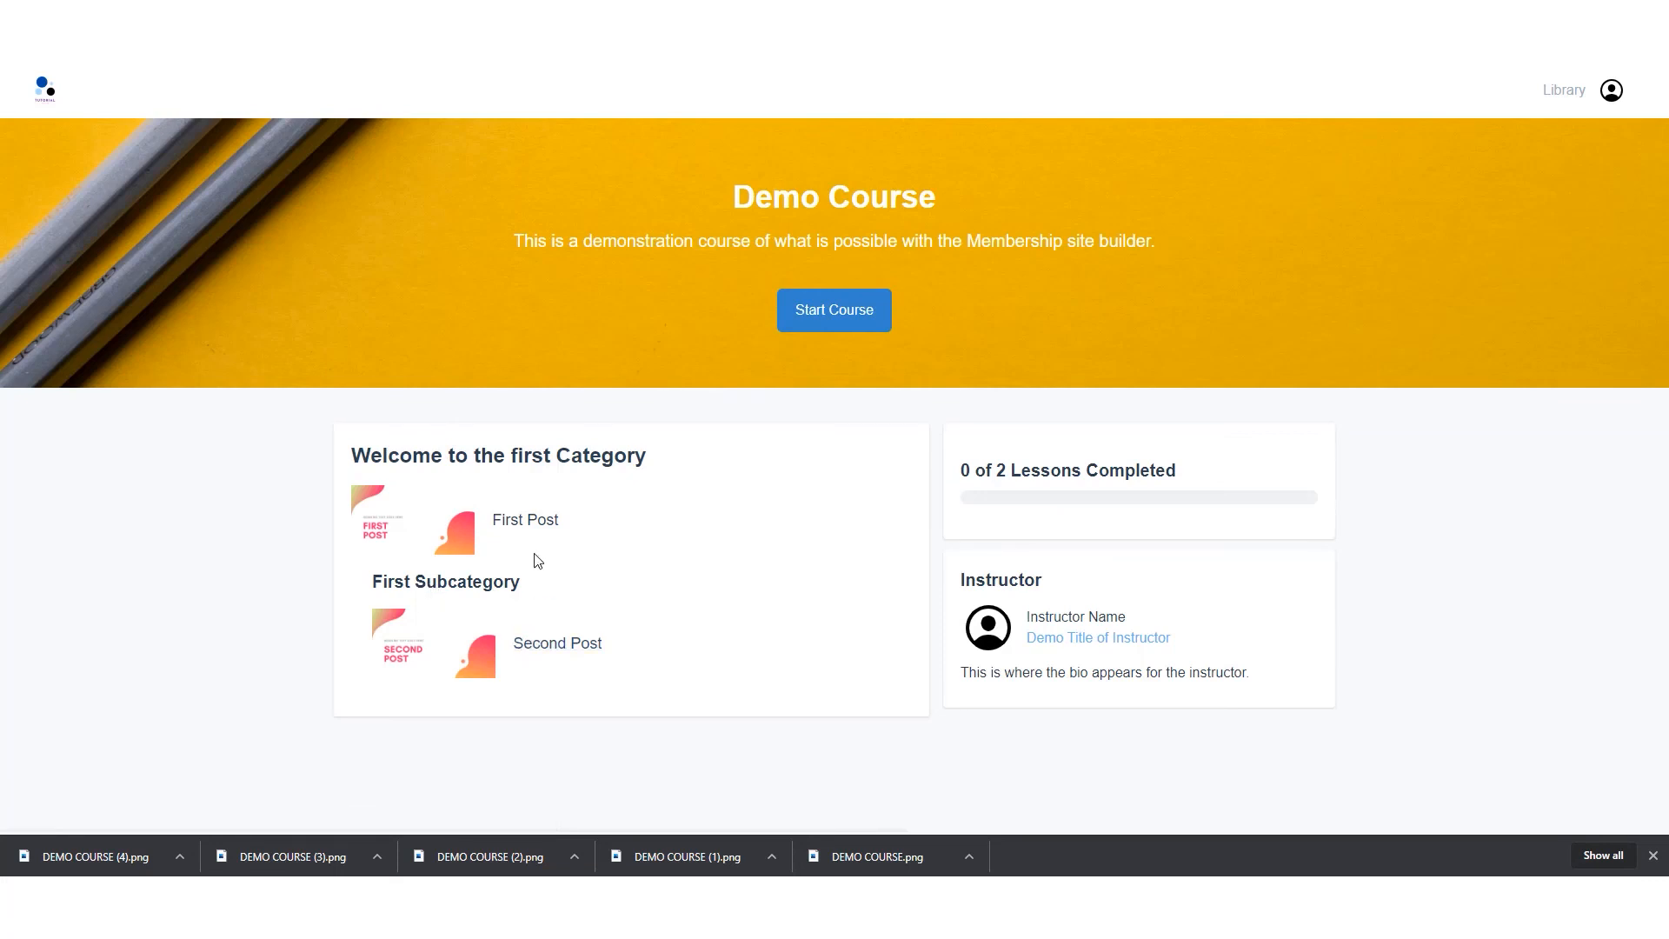
key("ctrl+shift+Tab")
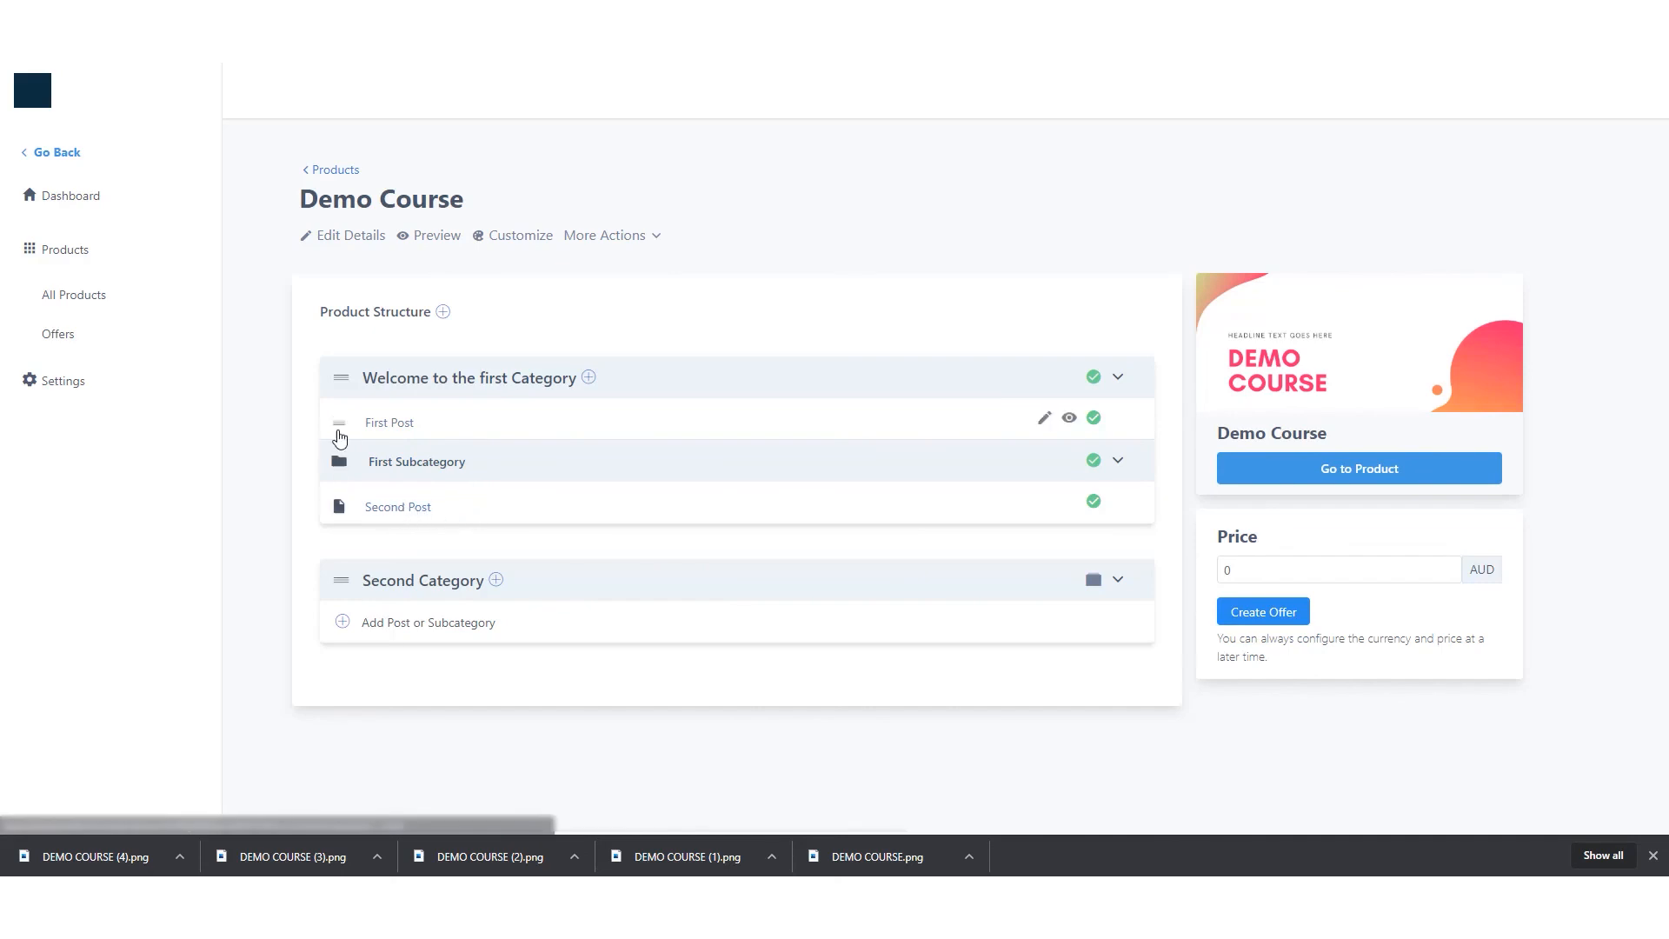
- Move First Post into First Subcategory above Second Post and preview the course page
left_click_drag(348, 433, 382, 486)
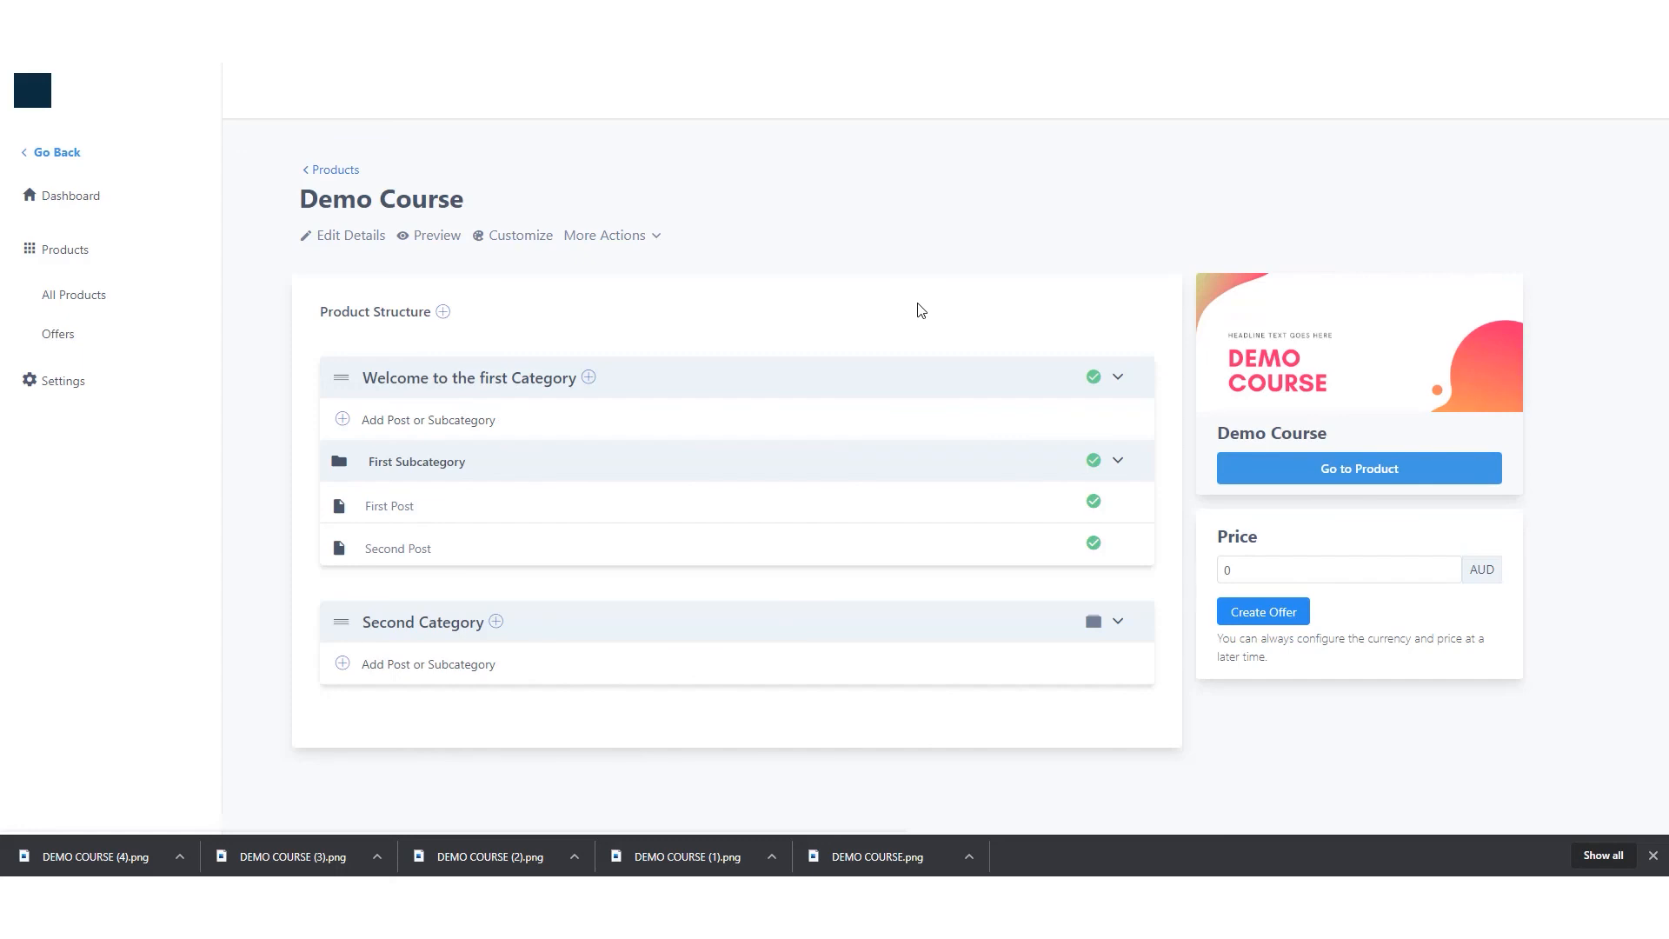
left_click(433, 242)
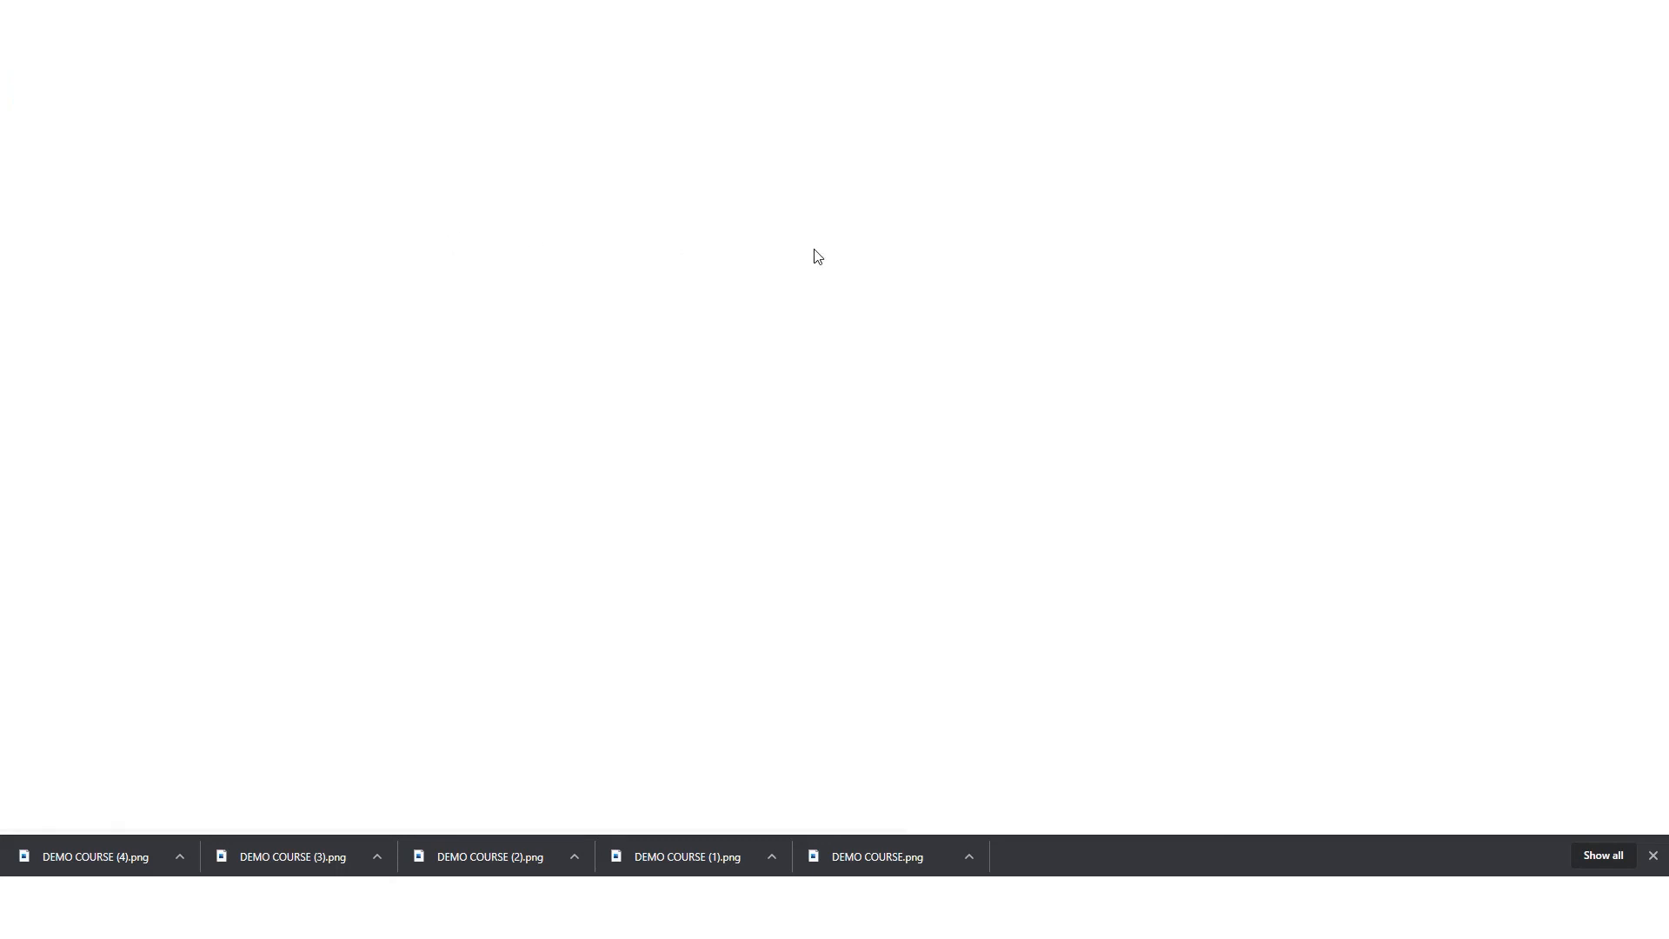